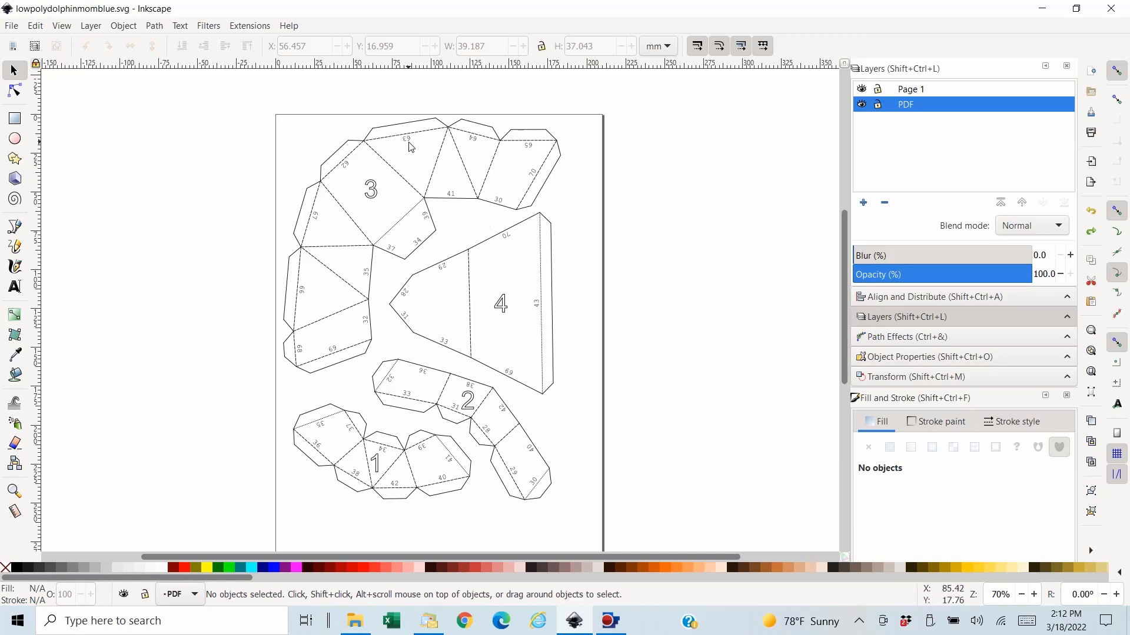
- Try to select all the number labels by matching the object type of the 63 label on piece 3
{"action": "left_click", "coordinate": [410, 147]}
{"action": "left_click_drag", "start_coordinate": [410, 144], "coordinate": [412, 145]}
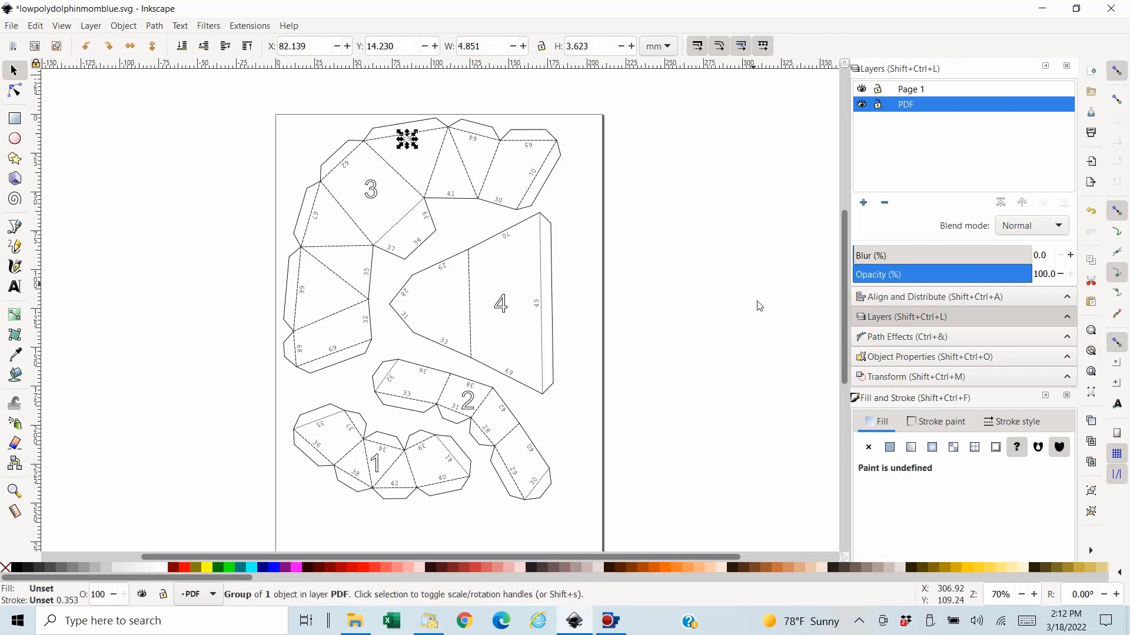
{"action": "left_click", "coordinate": [744, 338]}
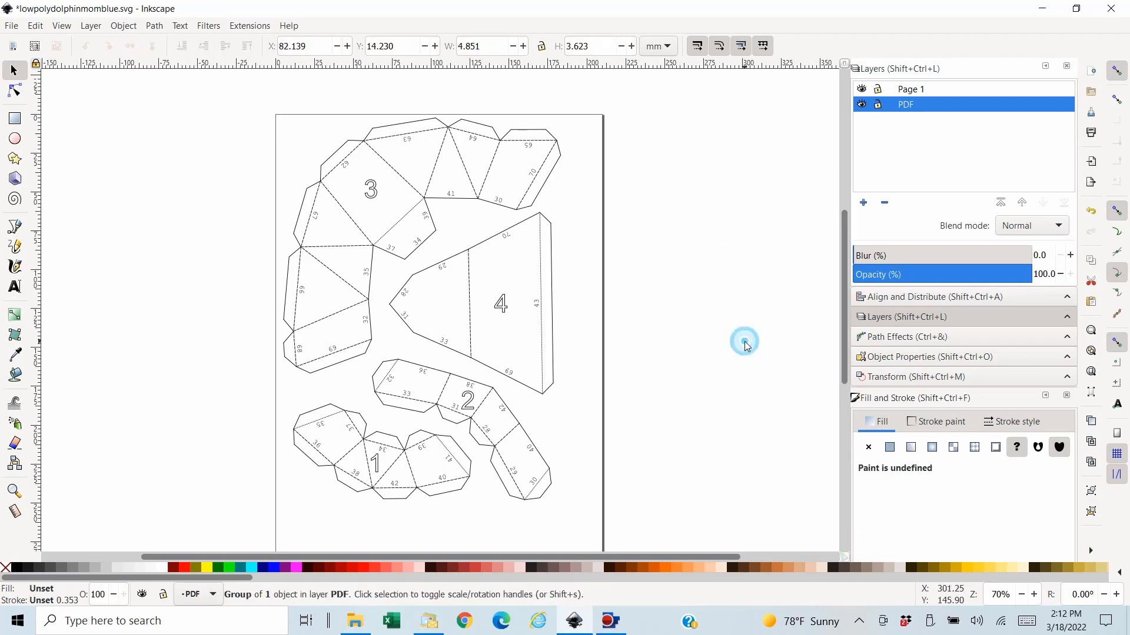
{"action": "key", "text": "plus"}
{"action": "key", "text": "plus"}
{"action": "scroll", "coordinate": [746, 329], "scroll_direction": "up", "scroll_amount": 10}
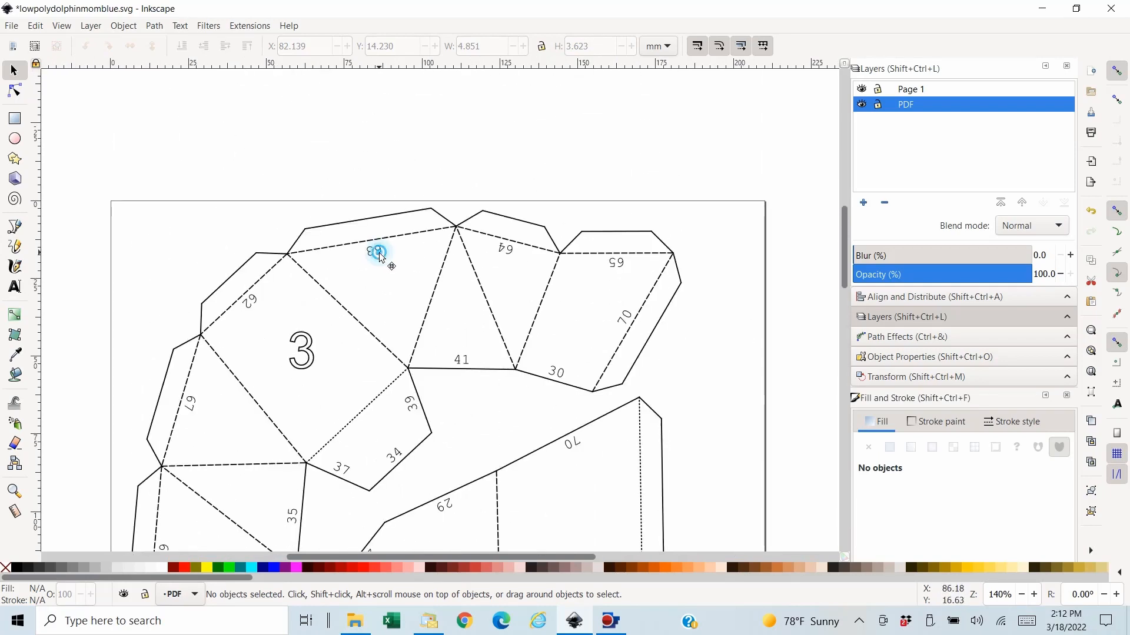
{"action": "left_click", "coordinate": [380, 254]}
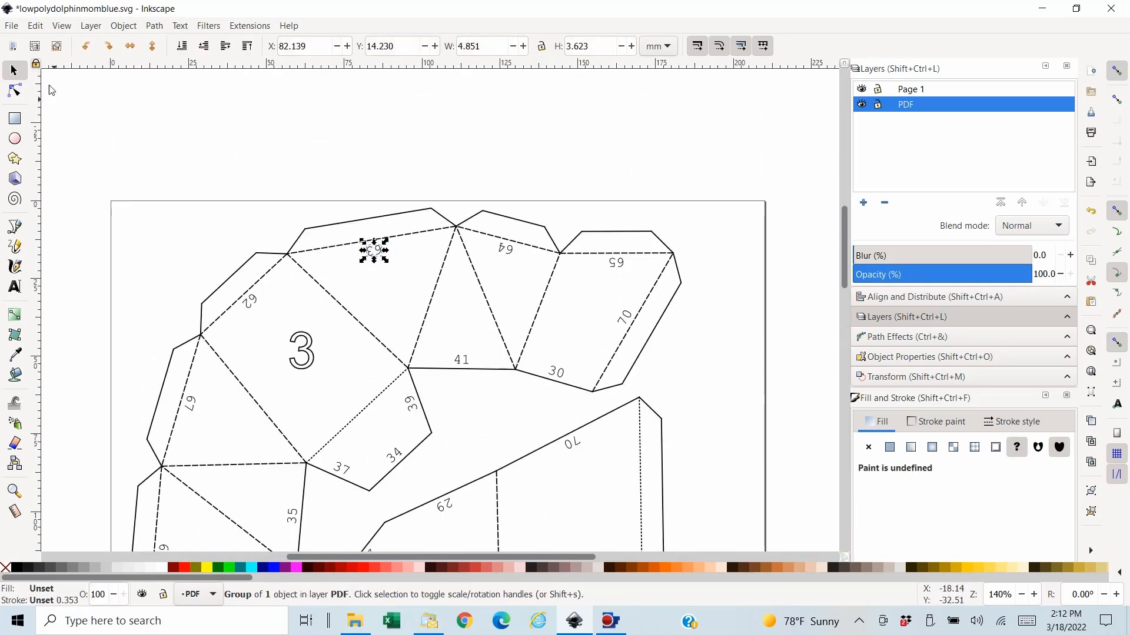
{"action": "left_click", "coordinate": [36, 26]}
{"action": "mouse_move", "coordinate": [73, 311]}
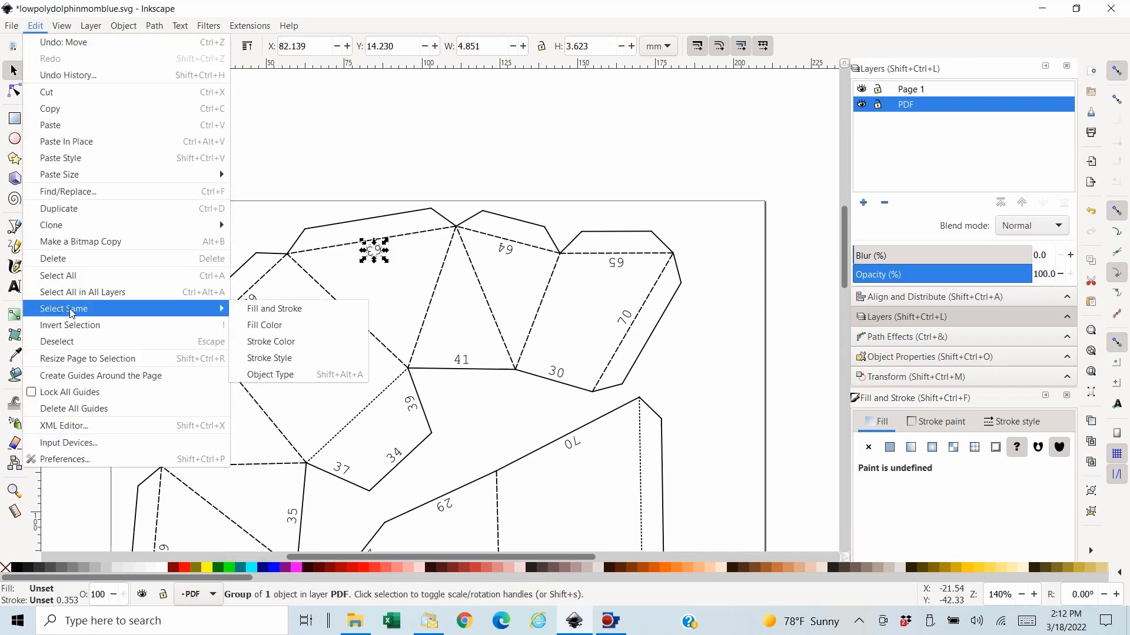
{"action": "left_click", "coordinate": [288, 376]}
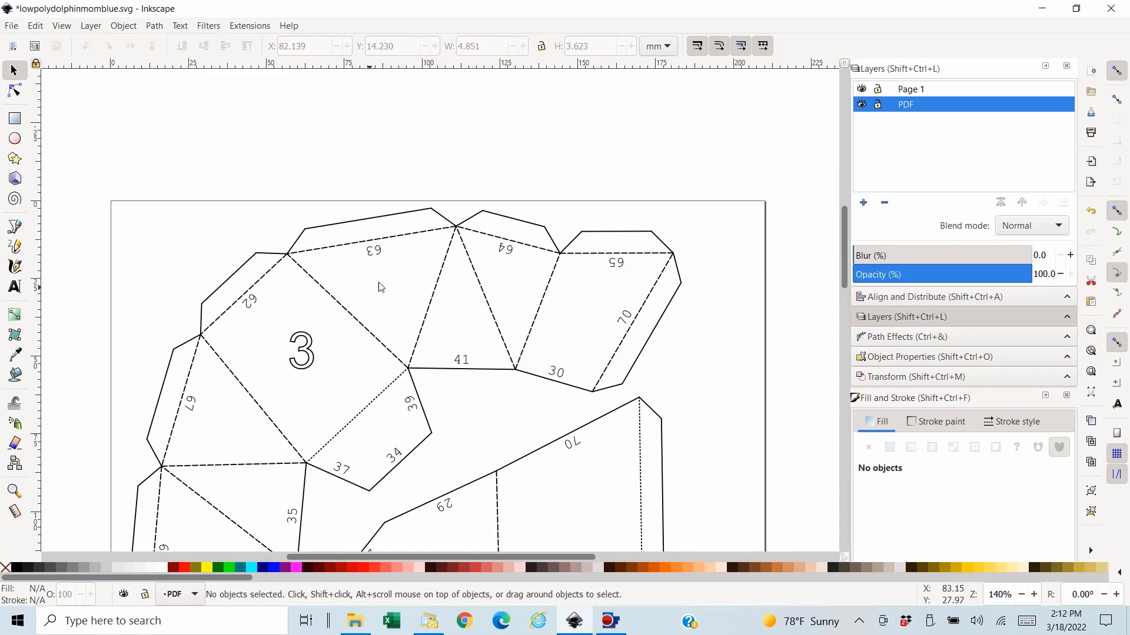
- Select the edge numbers 63, 64, 41, 65, 70 and 30 on piece 3 together
{"action": "left_click", "coordinate": [377, 252]}
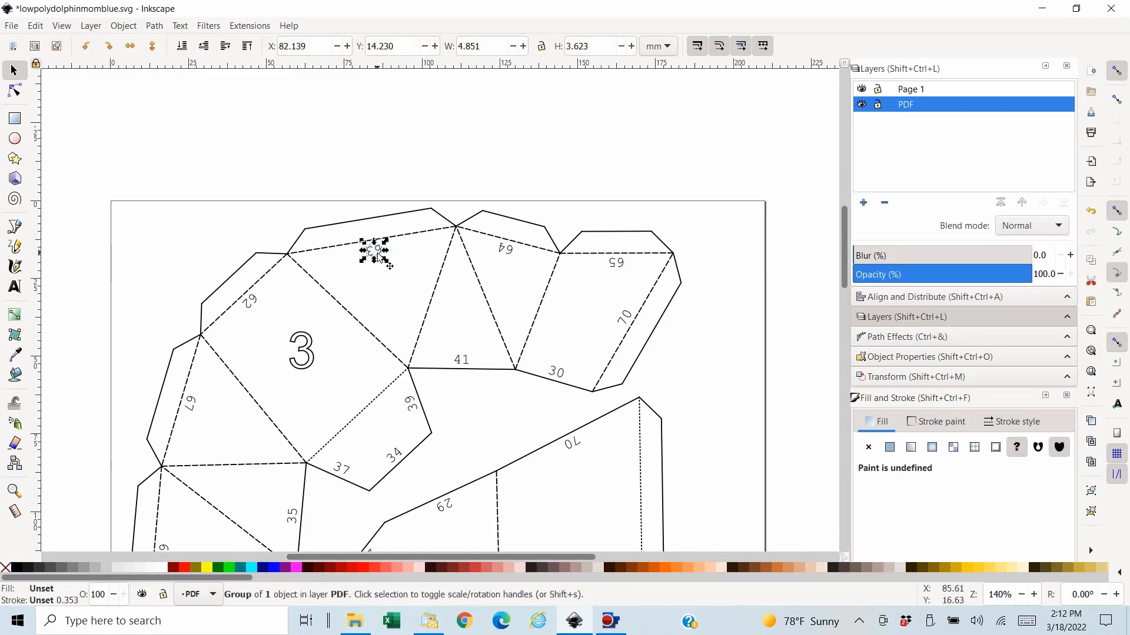
{"action": "key", "text": "shift"}
{"action": "left_click", "coordinate": [505, 249], "text": "shift"}
{"action": "left_click", "coordinate": [462, 360], "text": "shift"}
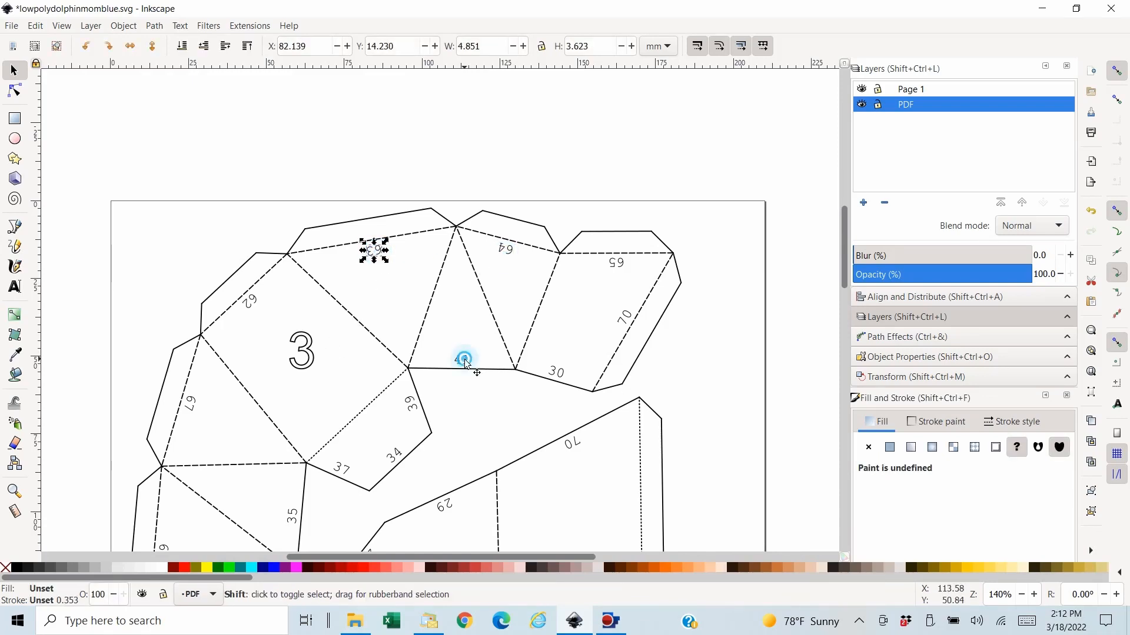
{"action": "left_click", "coordinate": [508, 250], "text": "shift"}
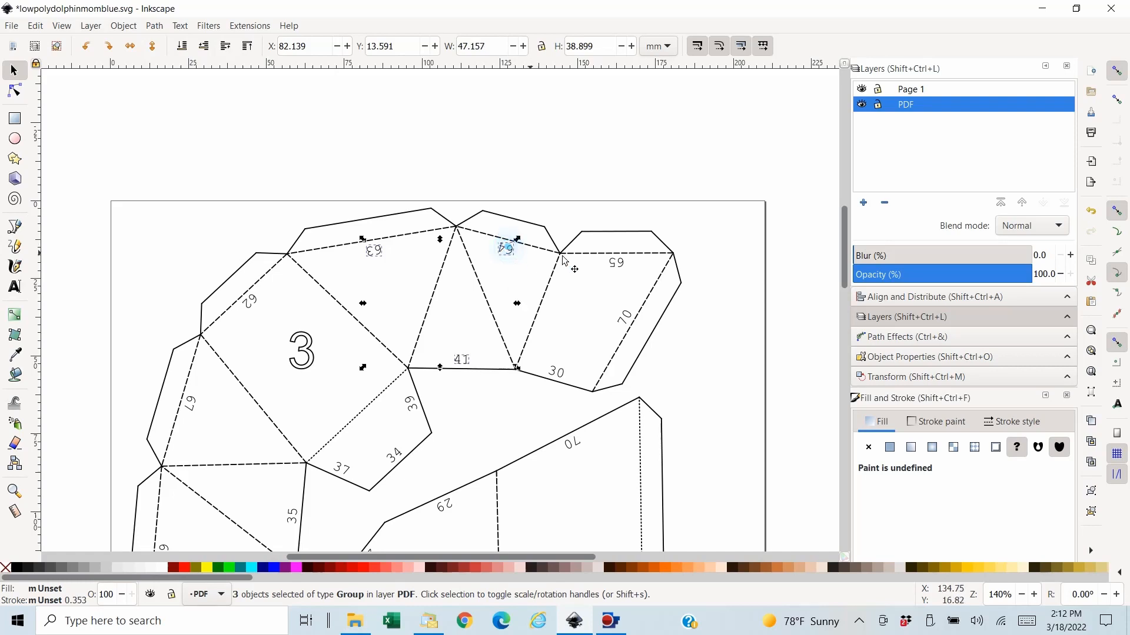
{"action": "left_click", "coordinate": [616, 263], "text": "shift"}
{"action": "left_click", "coordinate": [627, 318], "text": "shift"}
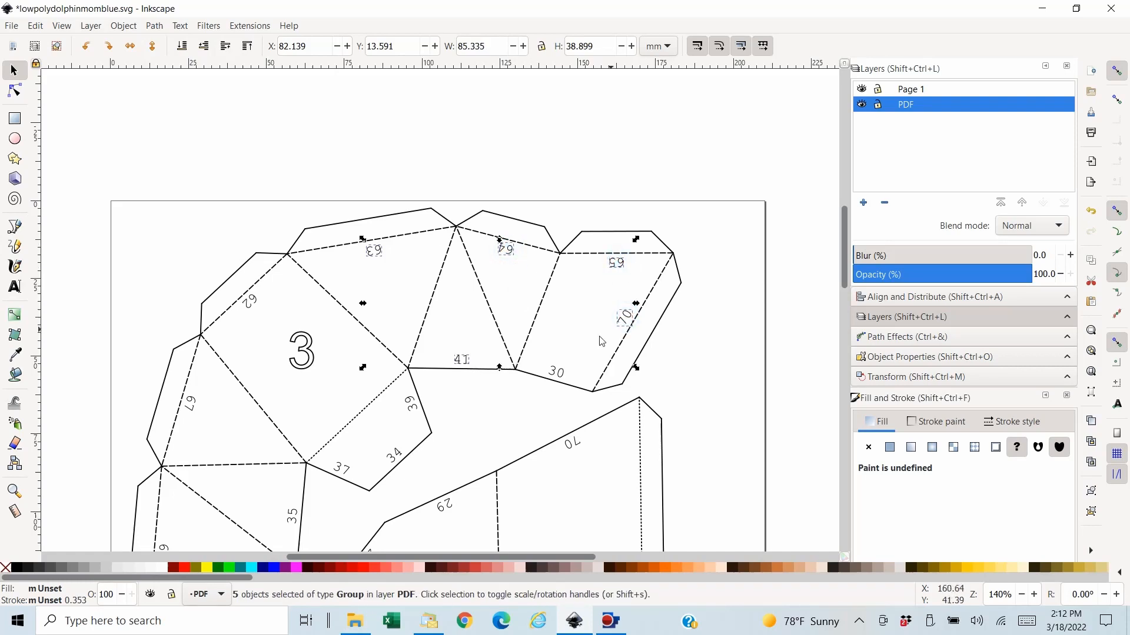
{"action": "left_click", "coordinate": [559, 374], "text": "shift"}
- Add edge numbers 70 and 29 on piece 4 and 39, 34, 37, 62, 67 and 35 on piece 3 to the selection
{"action": "left_click", "coordinate": [572, 444], "text": "shift"}
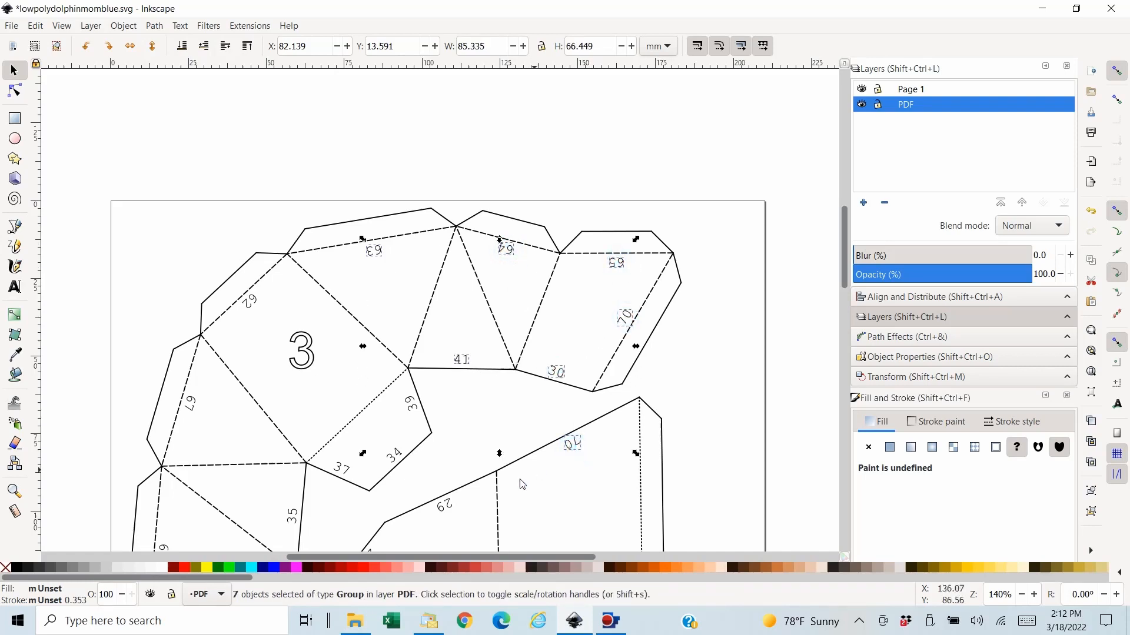
{"action": "left_click", "coordinate": [443, 506], "text": "shift"}
{"action": "left_click", "coordinate": [412, 410], "text": "shift"}
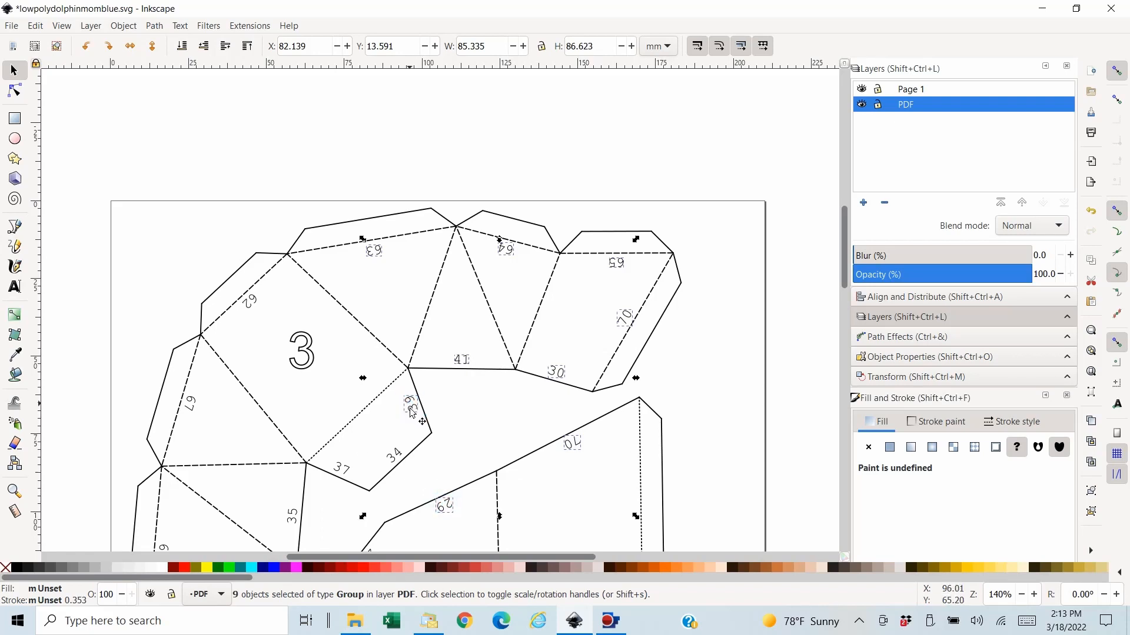
{"action": "left_click", "coordinate": [399, 453], "text": "shift"}
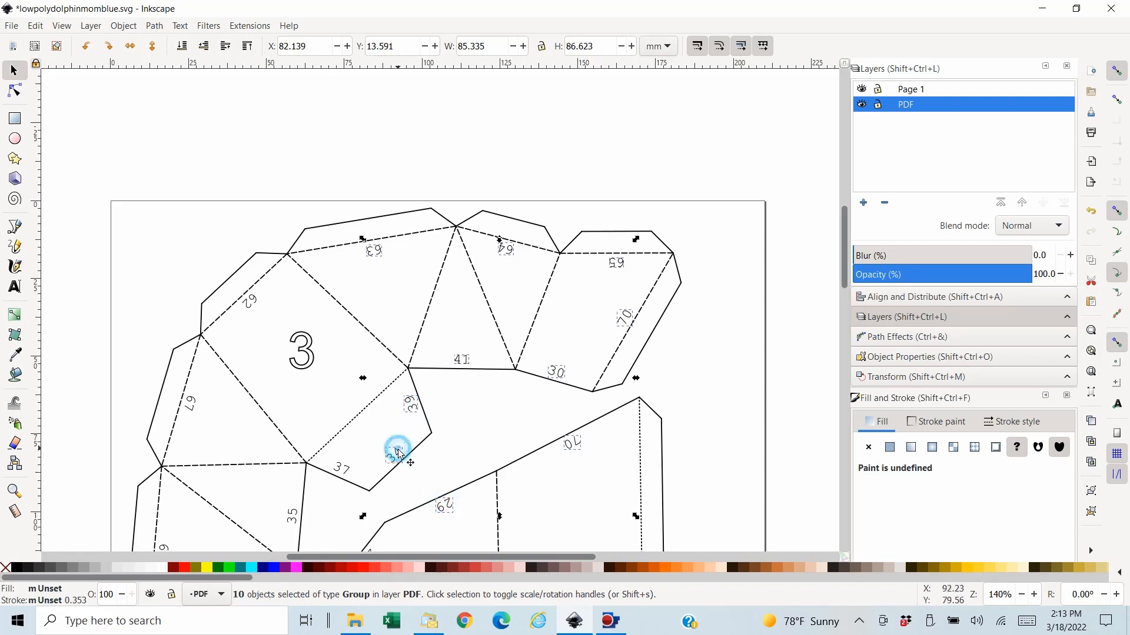
{"action": "left_click", "coordinate": [342, 469], "text": "shift"}
{"action": "left_click", "coordinate": [251, 298], "text": "shift"}
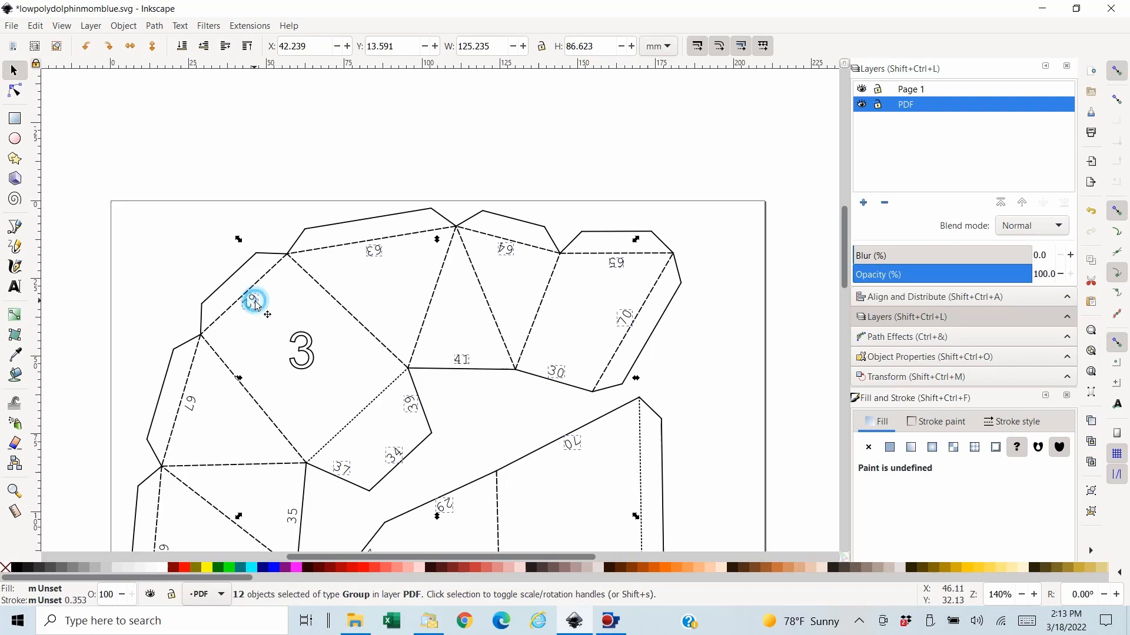
{"action": "left_click", "coordinate": [197, 410], "text": "shift"}
{"action": "left_click", "coordinate": [292, 515], "text": "shift"}
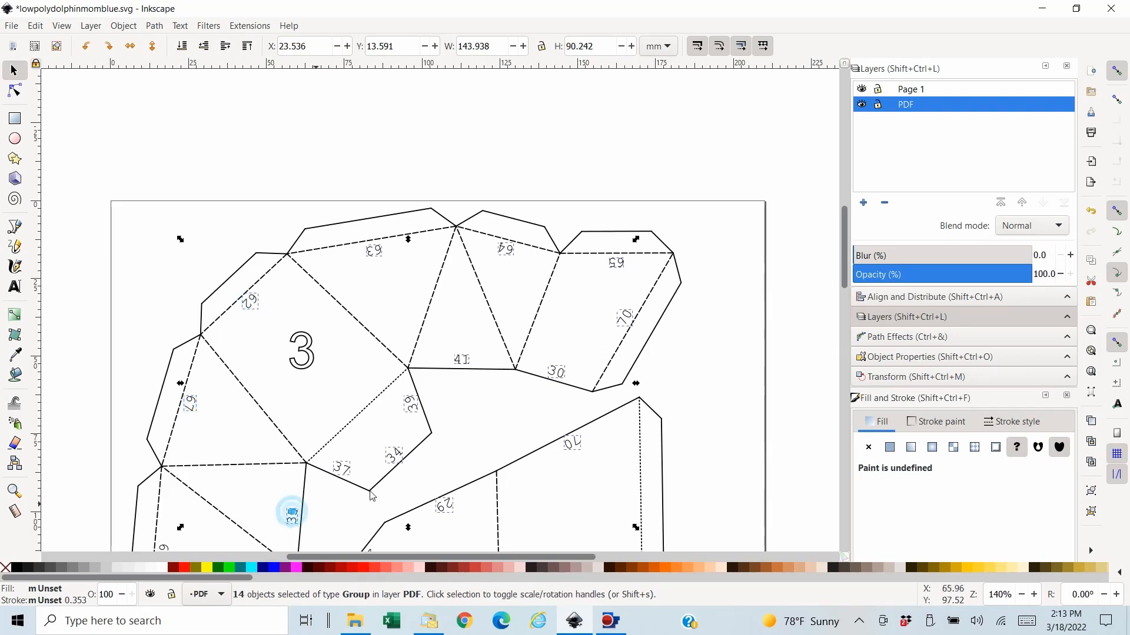
- Add the remaining edge numbers 66, 68, 69 and 32 on piece 3 to the selection
{"action": "scroll", "coordinate": [674, 422], "scroll_direction": "down", "scroll_amount": 10}
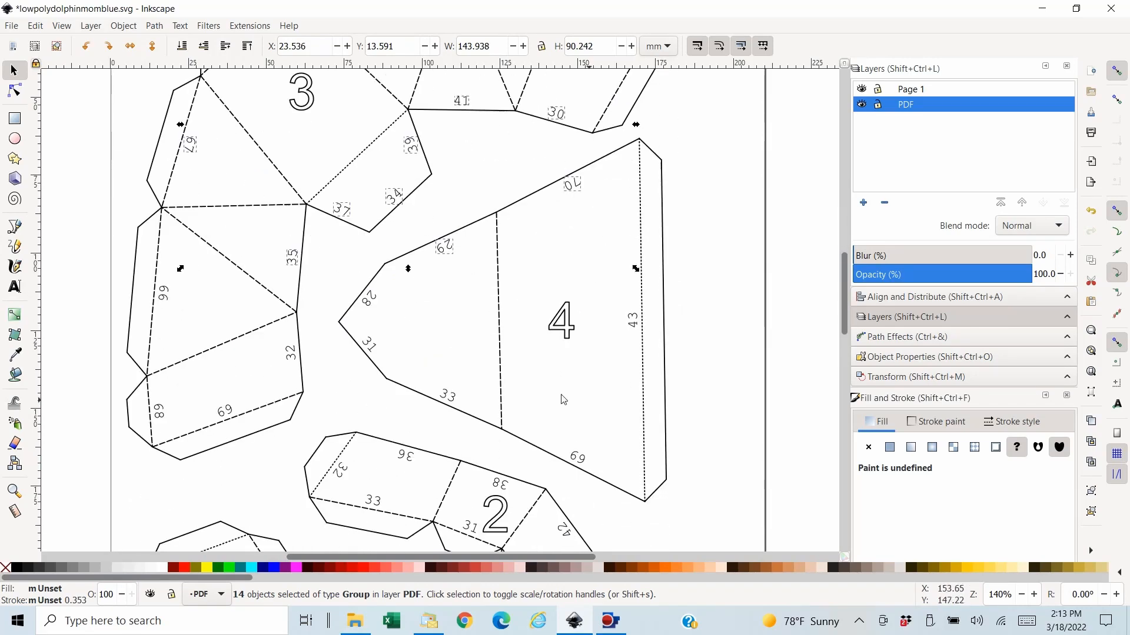
{"action": "left_click", "coordinate": [164, 293], "text": "shift"}
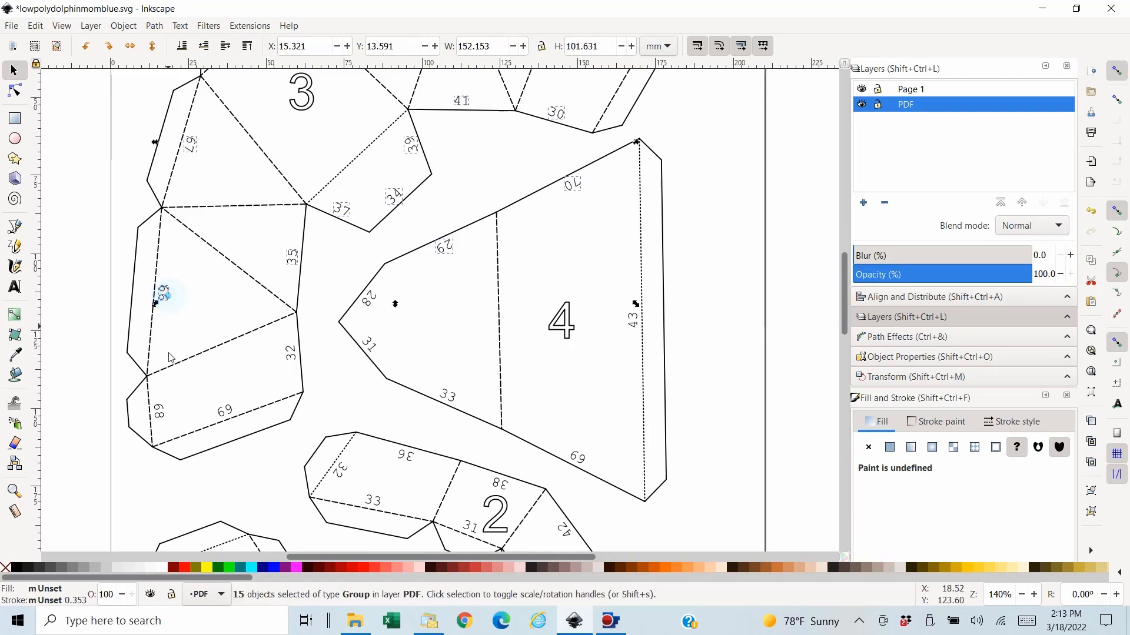
{"action": "left_click", "coordinate": [160, 411], "text": "shift"}
{"action": "left_click", "coordinate": [226, 412], "text": "shift"}
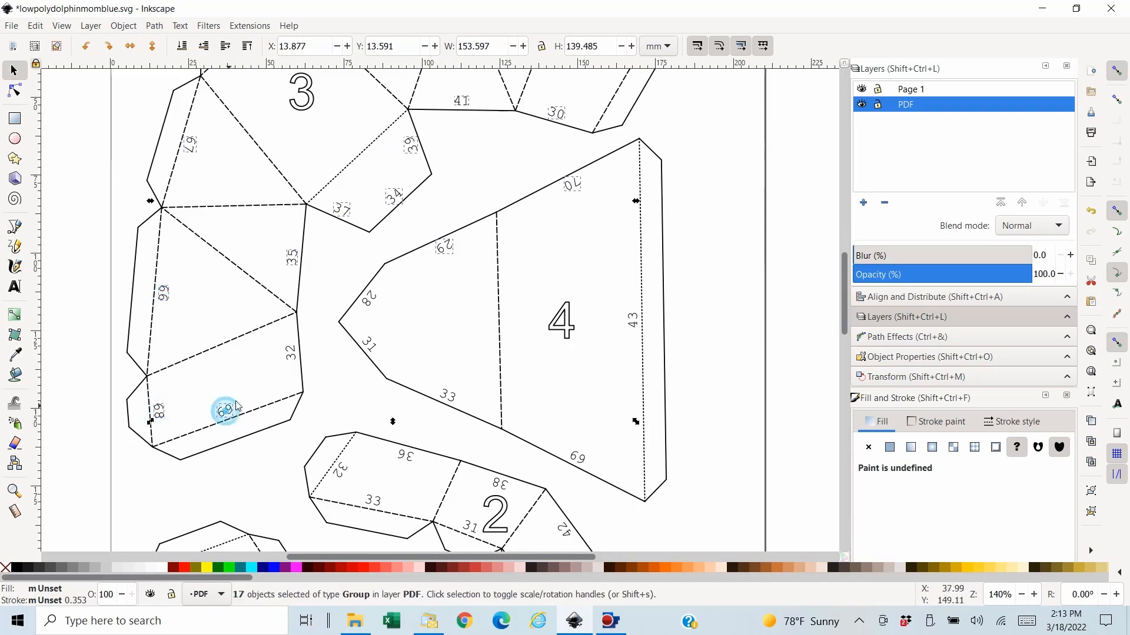
{"action": "left_click", "coordinate": [290, 358], "text": "shift"}
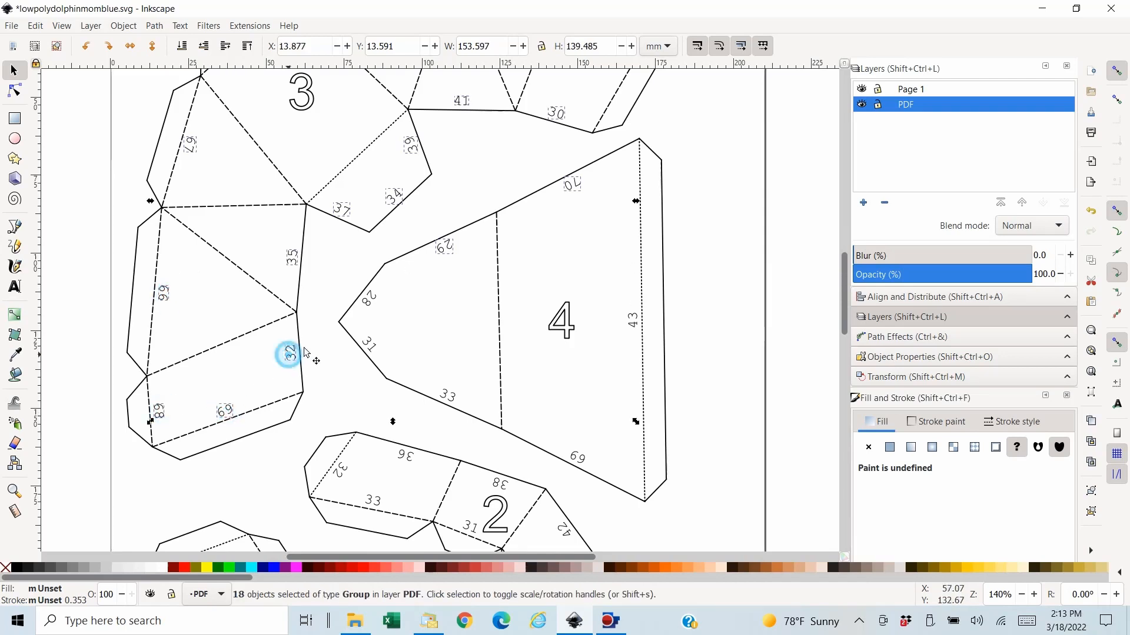
- Add edge numbers 28, 31, 33, 43 and 69 on piece 4 and the large piece numbers 3 and 4 to the selection
{"action": "left_click", "coordinate": [370, 298], "text": "shift"}
{"action": "left_click", "coordinate": [375, 342], "text": "shift"}
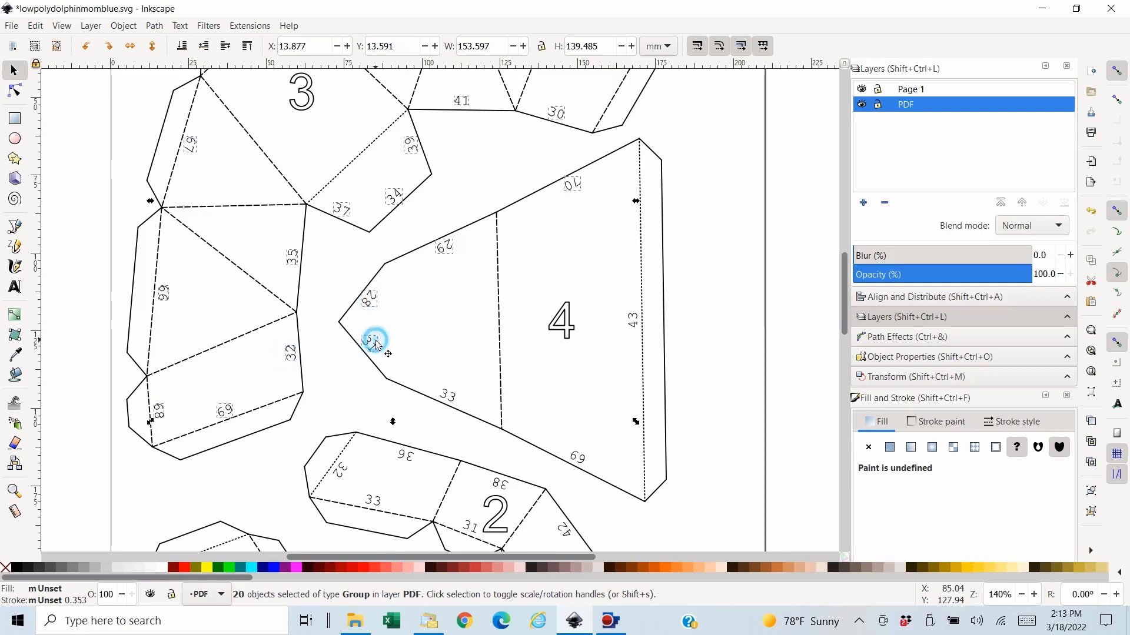
{"action": "left_click", "coordinate": [302, 93], "text": "shift"}
{"action": "left_click", "coordinate": [448, 394], "text": "shift"}
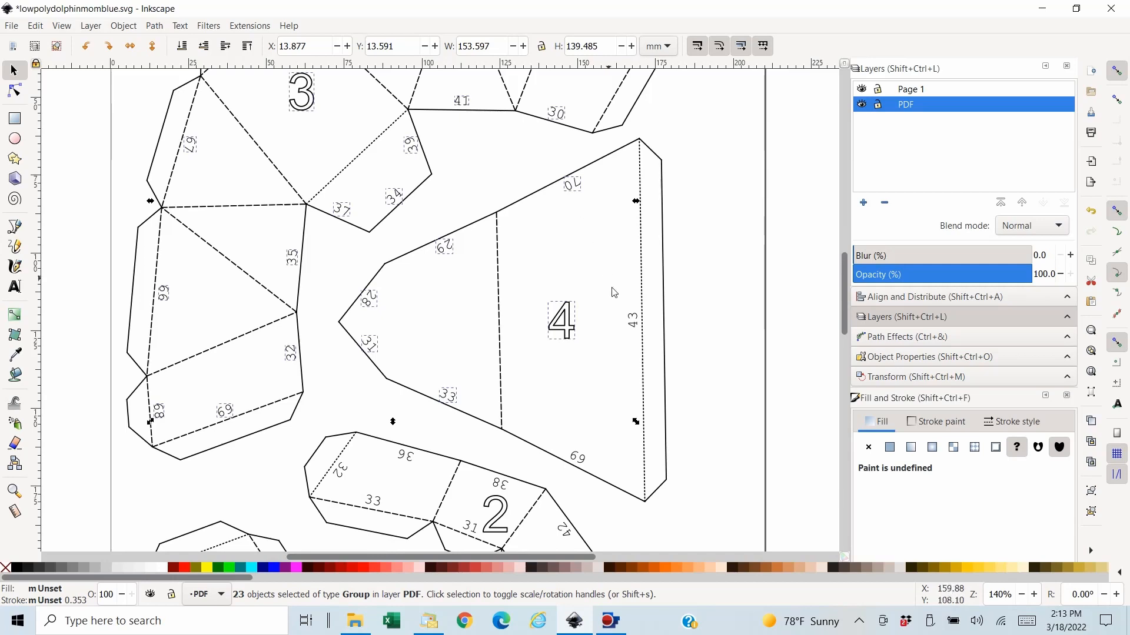
{"action": "left_click", "coordinate": [633, 323], "text": "shift"}
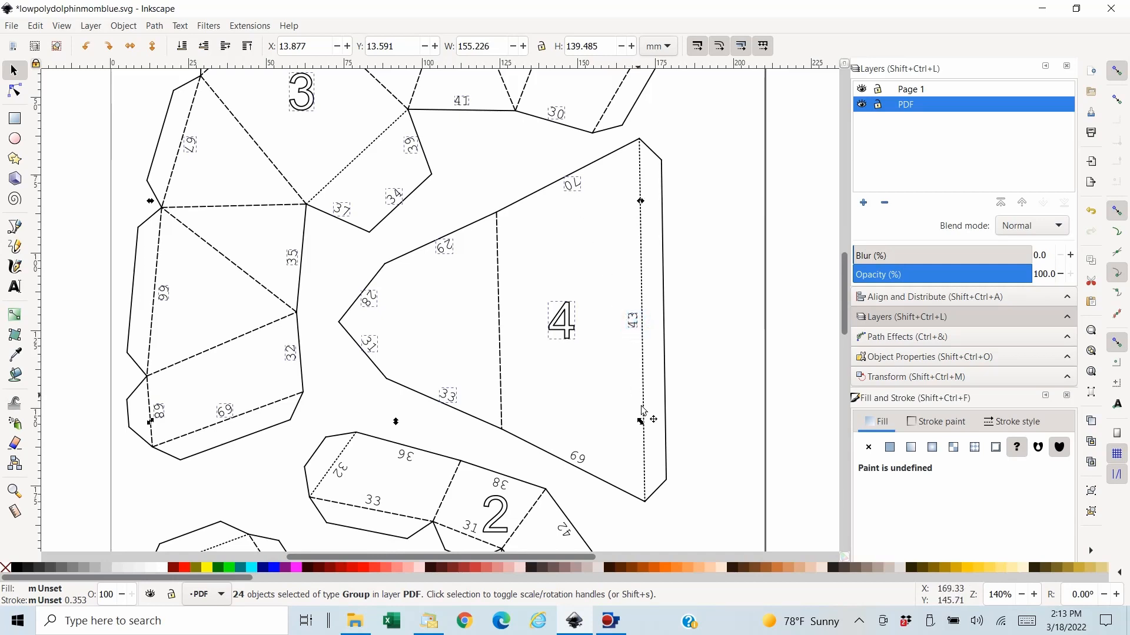
{"action": "left_click", "coordinate": [578, 458], "text": "shift"}
{"action": "scroll", "coordinate": [564, 478], "scroll_direction": "down", "scroll_amount": 5}
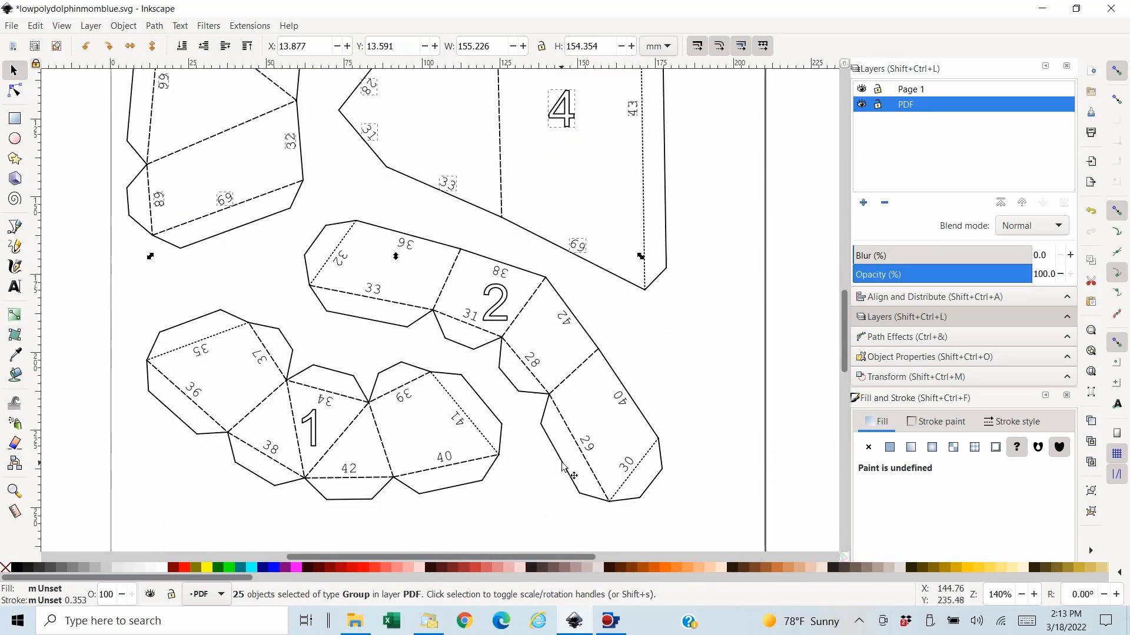
- Add the large 2 and all edge numbers on piece 2 to the selection: 32, 33, 36, 38, 31, 42, 28, 40, 29 and 30
{"action": "left_click", "coordinate": [343, 260], "text": "shift"}
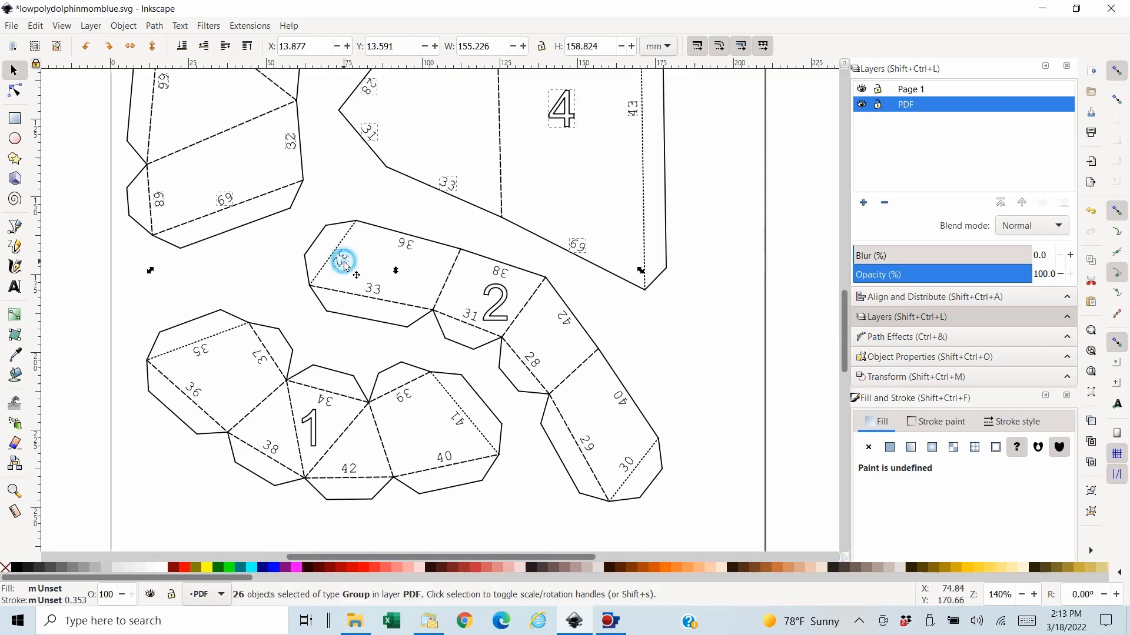
{"action": "left_click", "coordinate": [373, 287], "text": "shift"}
{"action": "left_click", "coordinate": [408, 246], "text": "shift"}
{"action": "left_click", "coordinate": [500, 270], "text": "shift"}
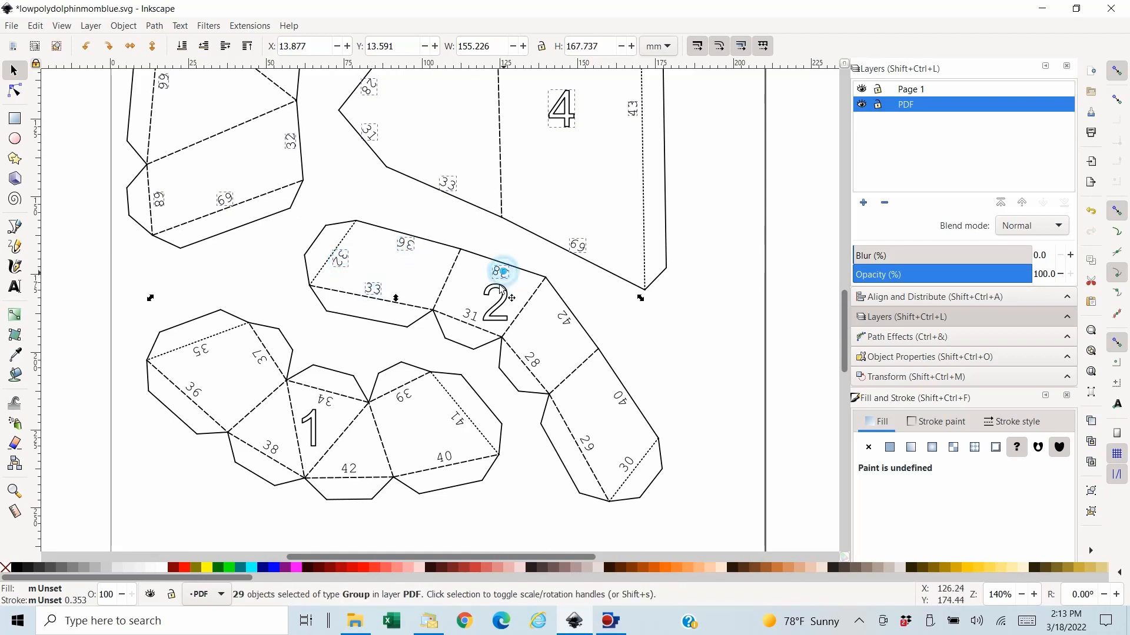
{"action": "left_click", "coordinate": [472, 315], "text": "shift"}
{"action": "left_click", "coordinate": [501, 303], "text": "shift"}
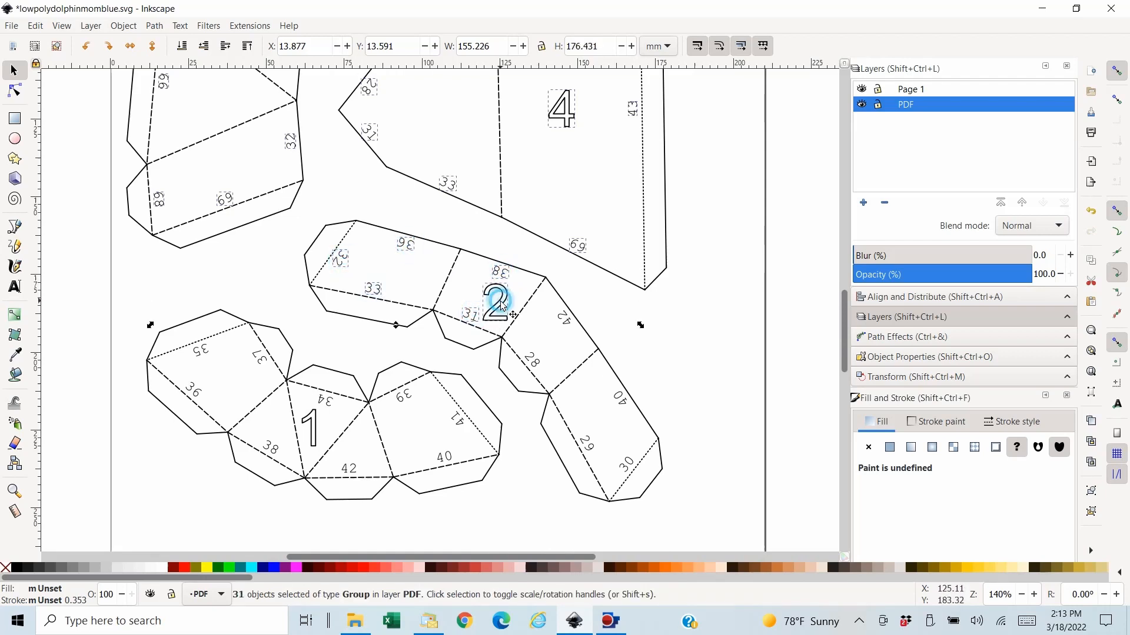
{"action": "left_click", "coordinate": [563, 321], "text": "shift"}
{"action": "left_click", "coordinate": [541, 362], "text": "shift"}
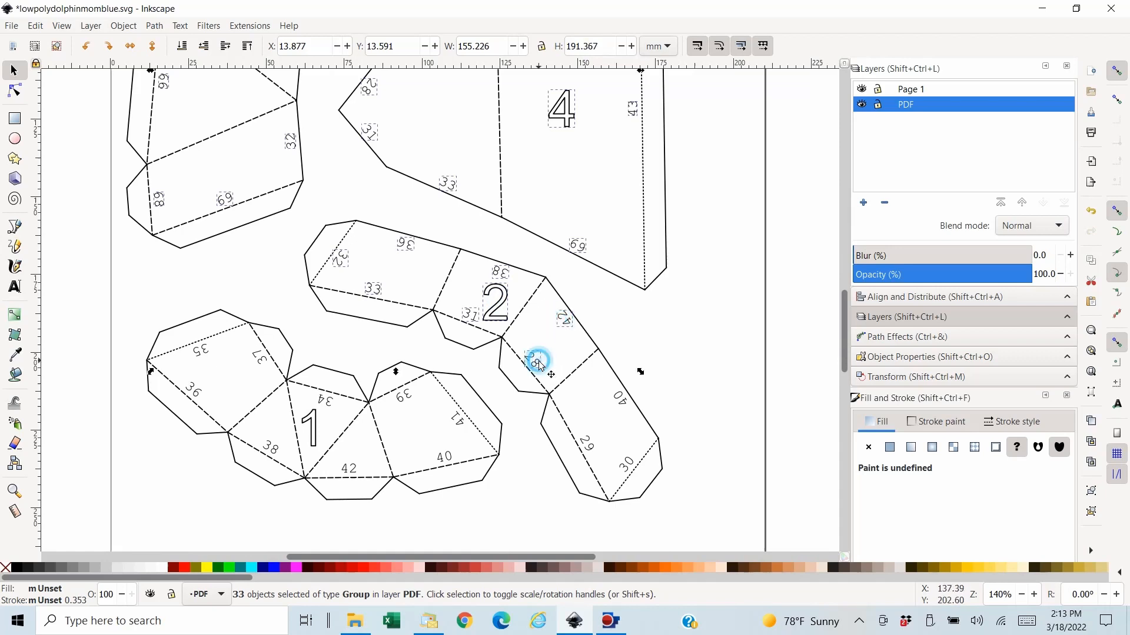
{"action": "left_click", "coordinate": [622, 401], "text": "shift"}
{"action": "left_click", "coordinate": [587, 443], "text": "shift"}
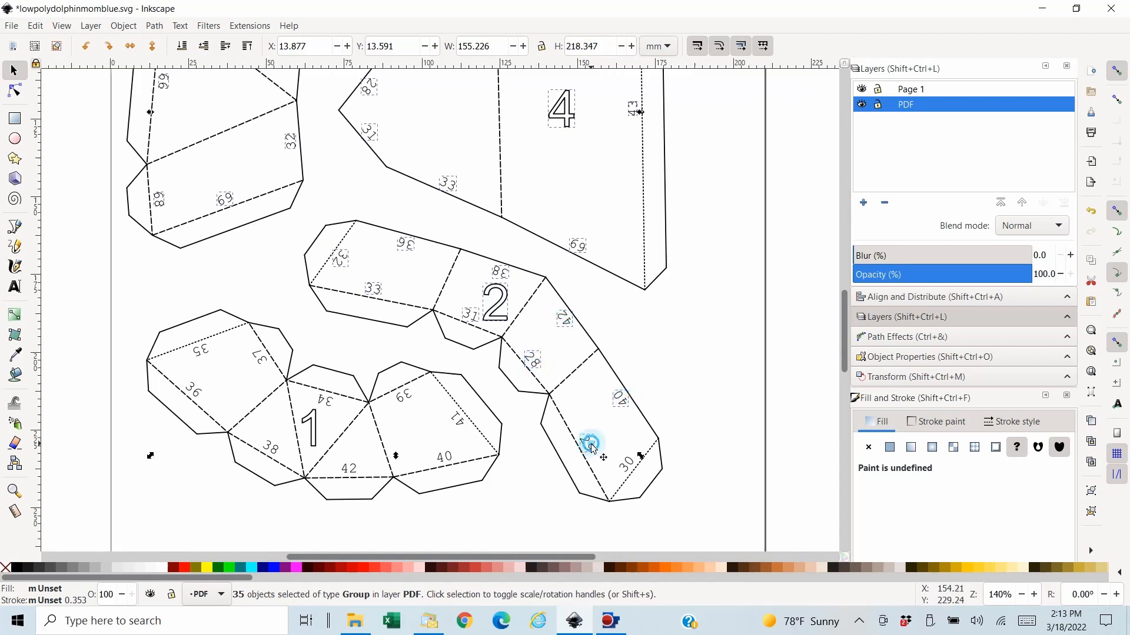
{"action": "left_click", "coordinate": [626, 463], "text": "shift"}
- Add the large 1 and all edge numbers on piece 1 to the selection: 41, 40, 39, 42, 34, 38, 37, 36 and 35
{"action": "left_click", "coordinate": [458, 419], "text": "shift"}
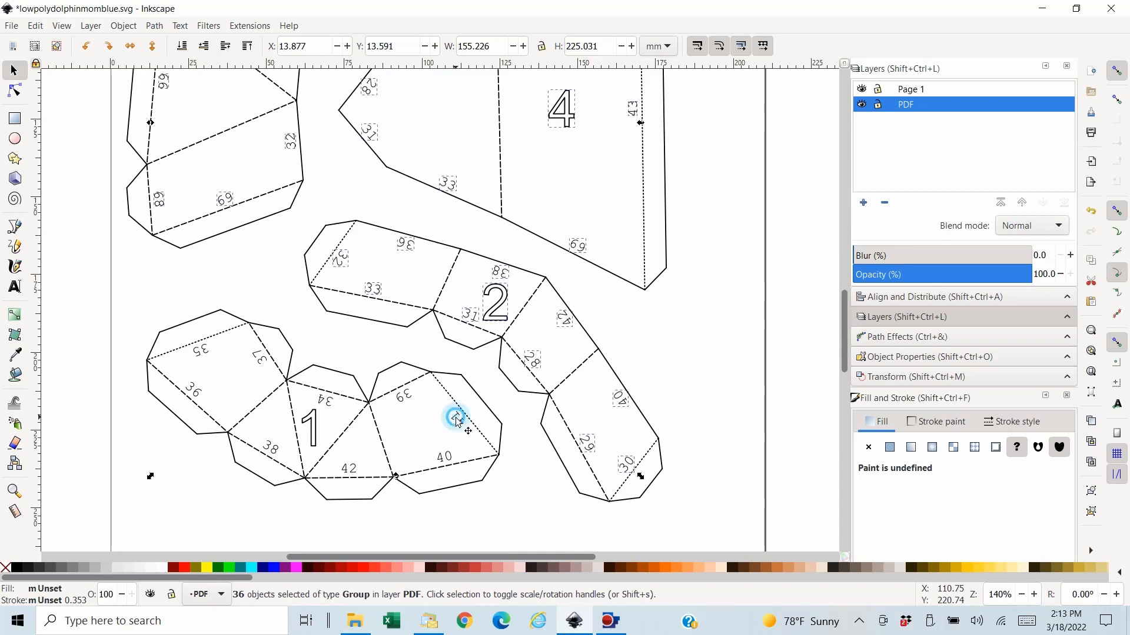
{"action": "left_click", "coordinate": [452, 455], "text": "shift"}
{"action": "left_click", "coordinate": [405, 395], "text": "shift"}
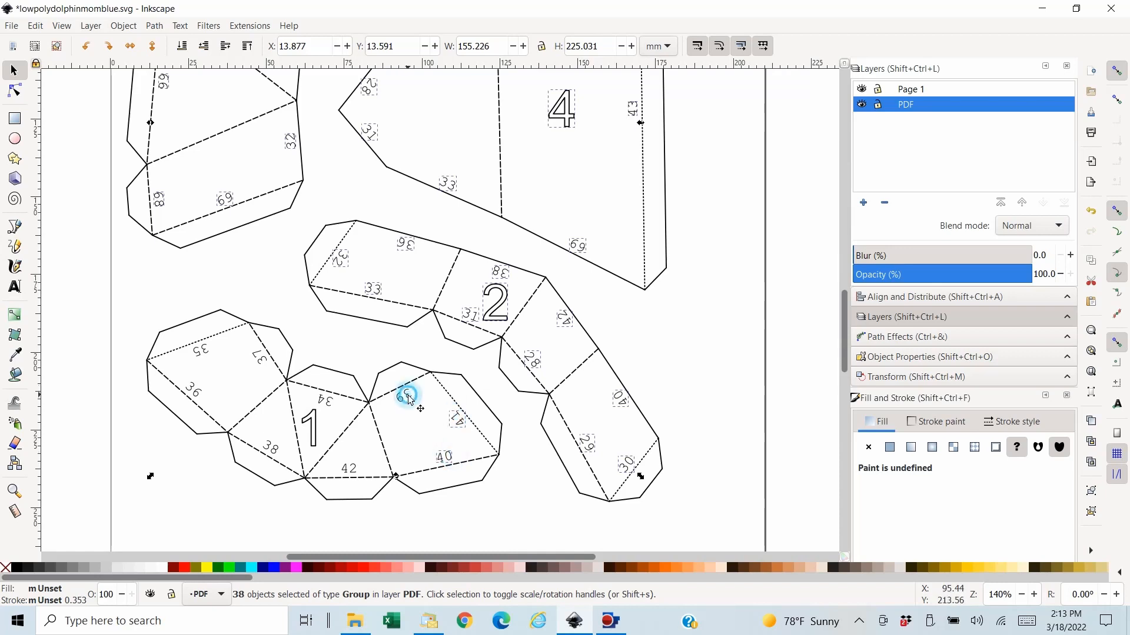
{"action": "left_click", "coordinate": [351, 468], "text": "shift"}
{"action": "left_click", "coordinate": [308, 429], "text": "shift"}
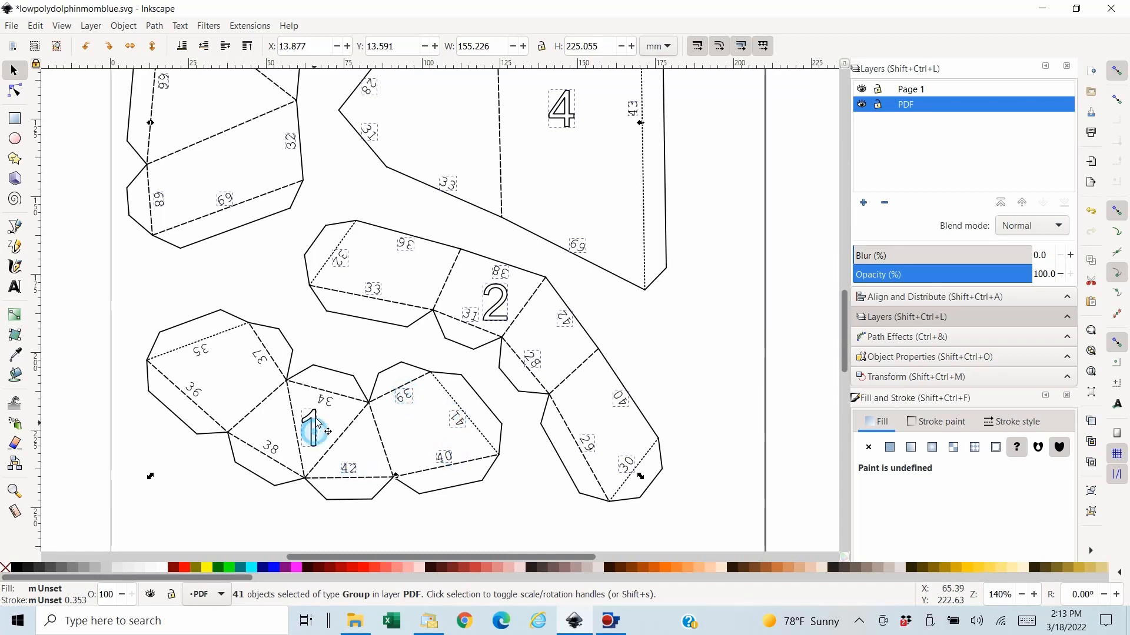
{"action": "left_click", "coordinate": [325, 398], "text": "shift"}
{"action": "left_click", "coordinate": [274, 448], "text": "shift"}
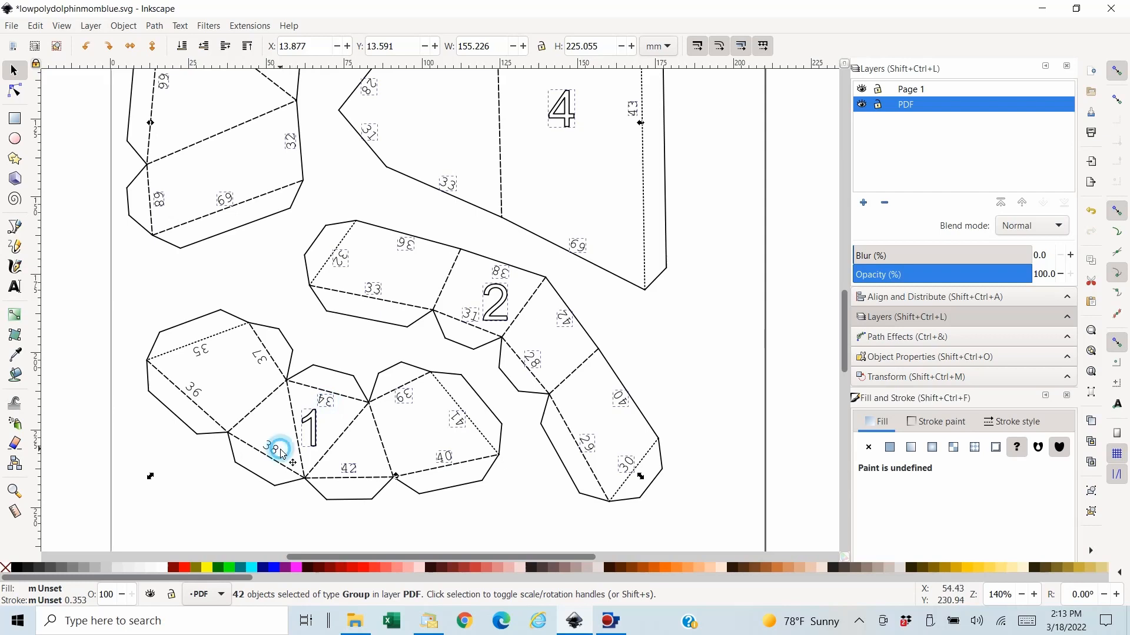
{"action": "left_click", "coordinate": [261, 360], "text": "shift"}
{"action": "left_click", "coordinate": [191, 390], "text": "shift"}
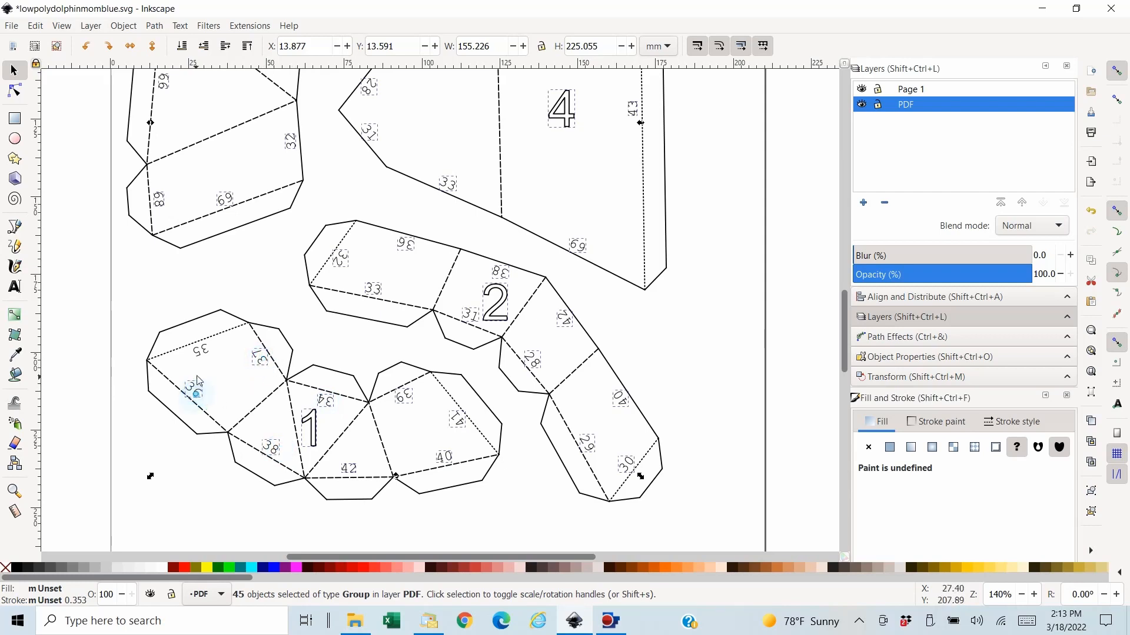
{"action": "left_click", "coordinate": [205, 353], "text": "shift"}
- Cut all the selected piece and edge numbers out of the drawing and check the four pieces
{"action": "left_click", "coordinate": [35, 26]}
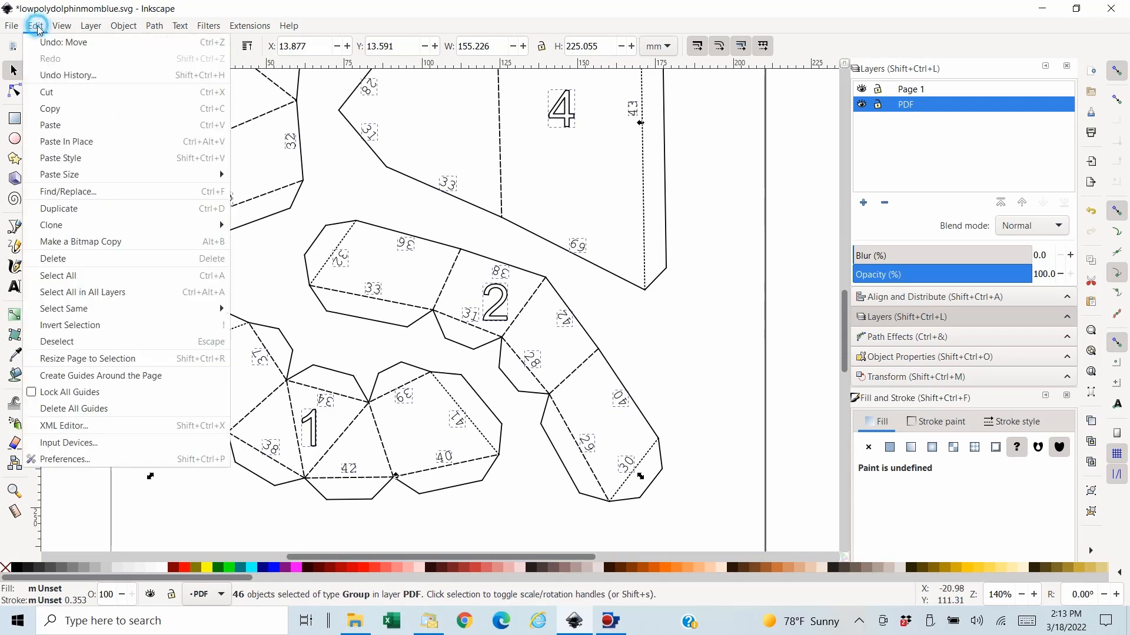
{"action": "left_click", "coordinate": [53, 95]}
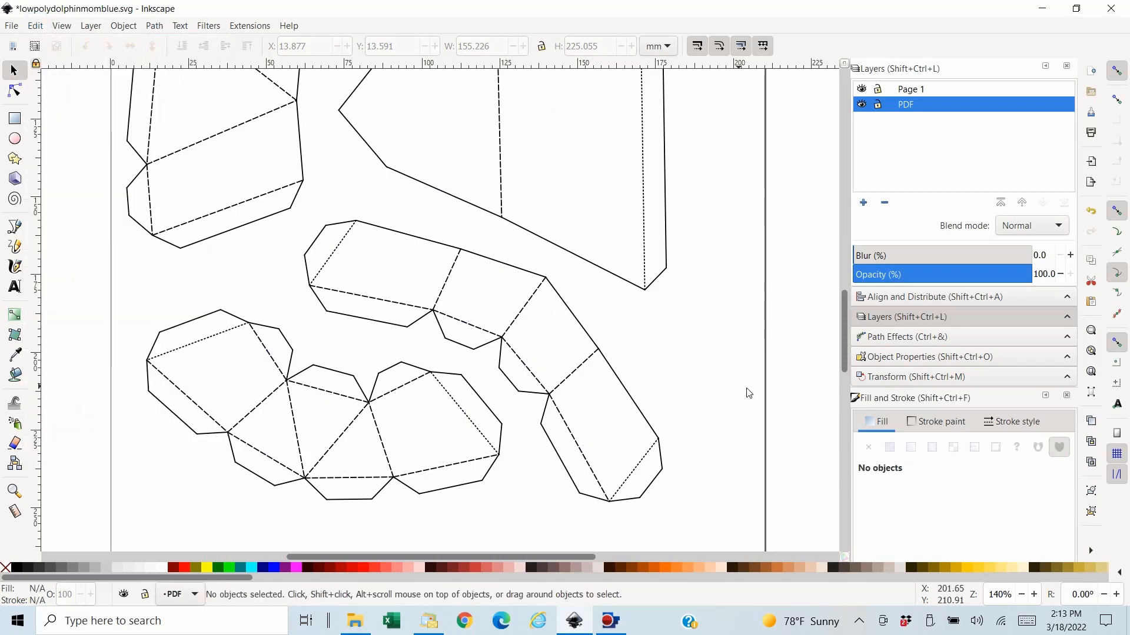
{"action": "scroll", "coordinate": [796, 360], "scroll_direction": "up", "scroll_amount": 3}
{"action": "scroll", "coordinate": [777, 355], "scroll_direction": "up", "scroll_amount": 12}
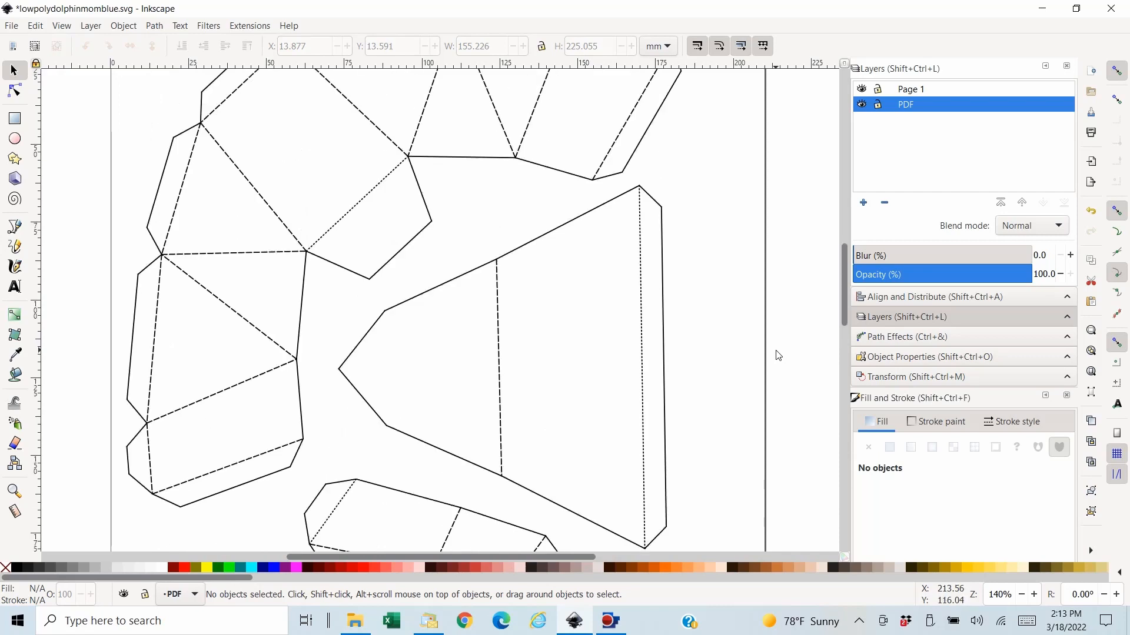
{"action": "scroll", "coordinate": [777, 355], "scroll_direction": "down", "scroll_amount": 8}
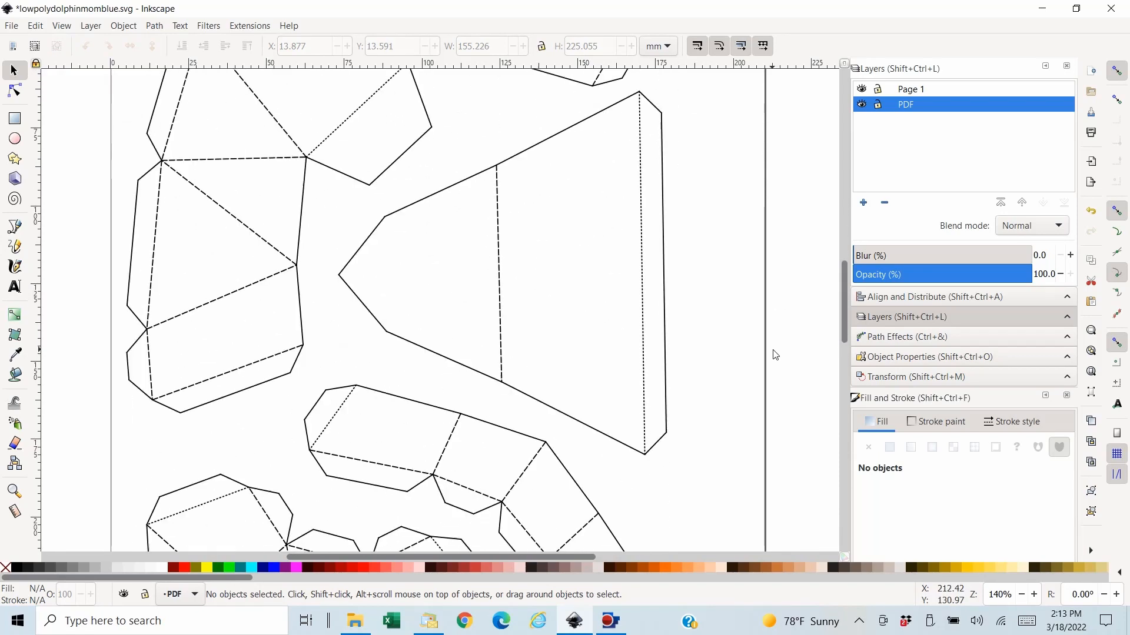
- Paste the cut piece and edge numbers in place on the Page 1 layer
{"action": "left_click", "coordinate": [919, 89]}
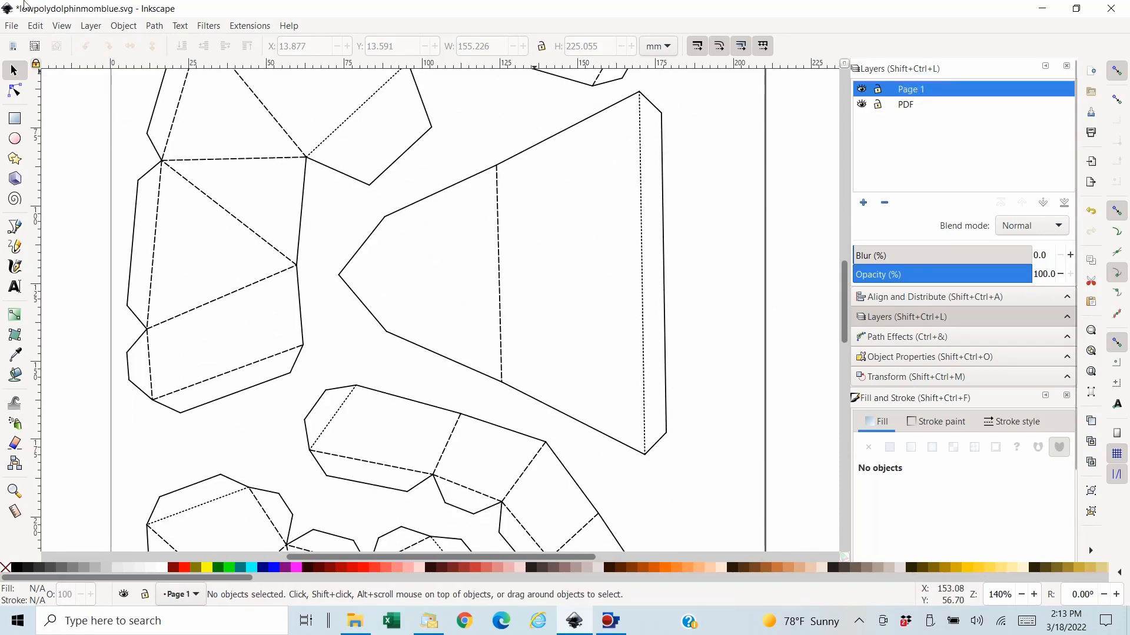
{"action": "left_click", "coordinate": [35, 25]}
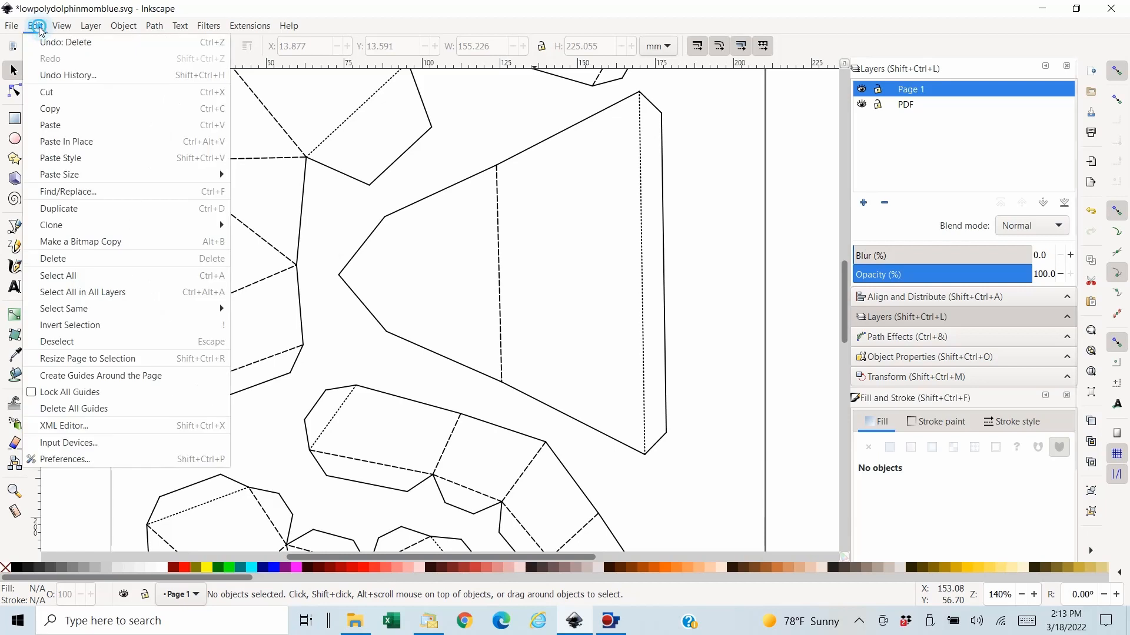
{"action": "left_click", "coordinate": [81, 147]}
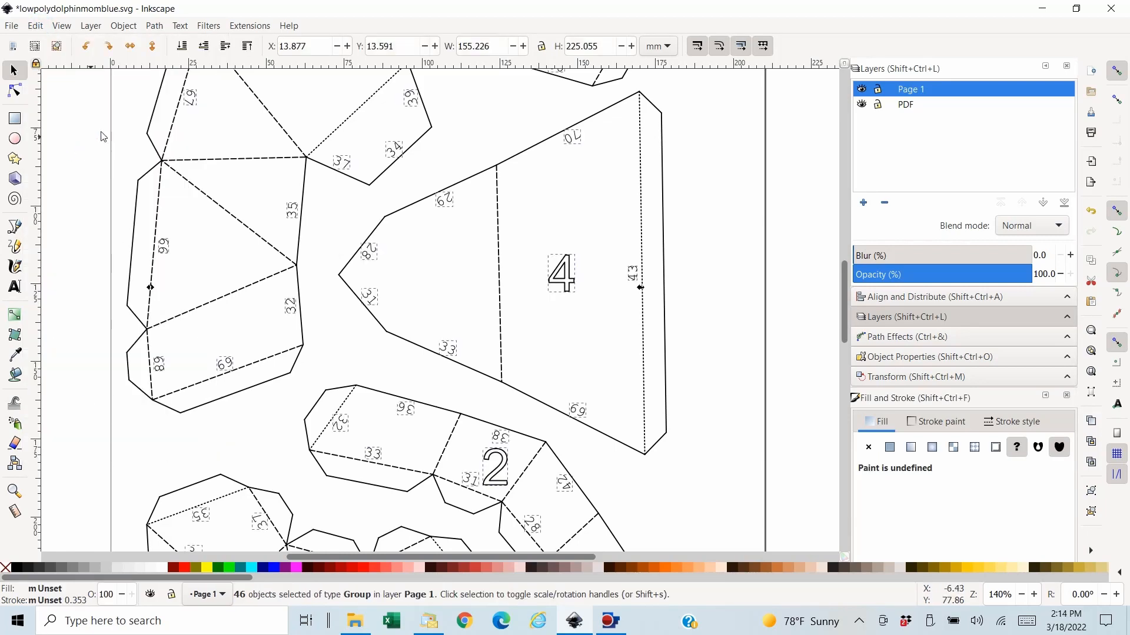
- Convert the pasted numbers to paths, combine them into a single path and deselect it
{"action": "left_click", "coordinate": [154, 25]}
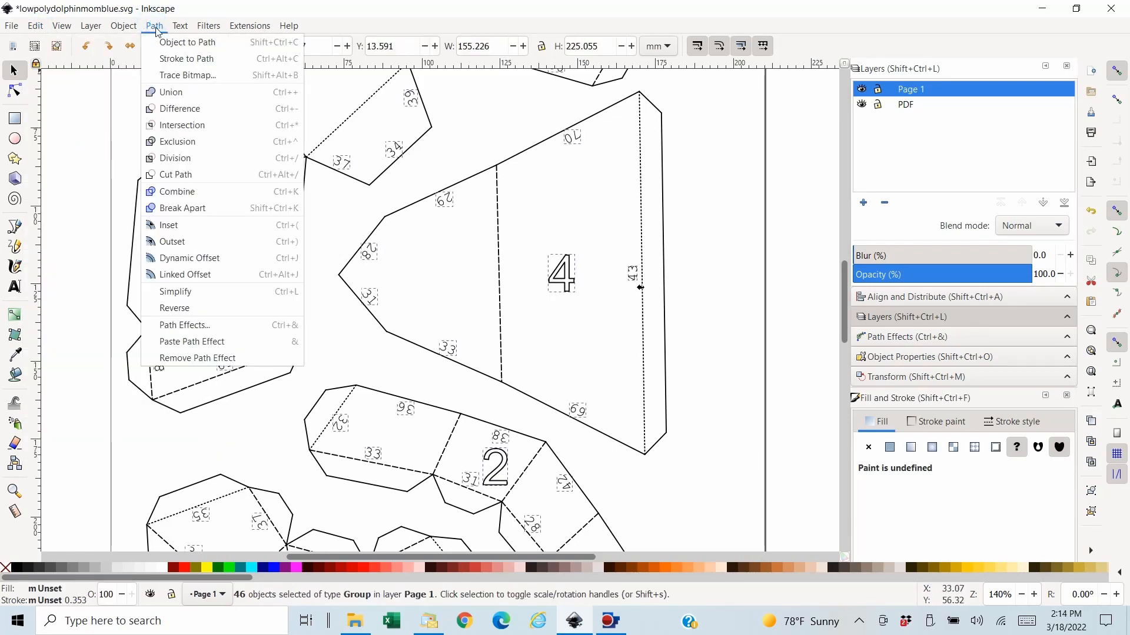
{"action": "left_click", "coordinate": [175, 43]}
{"action": "left_click", "coordinate": [155, 26]}
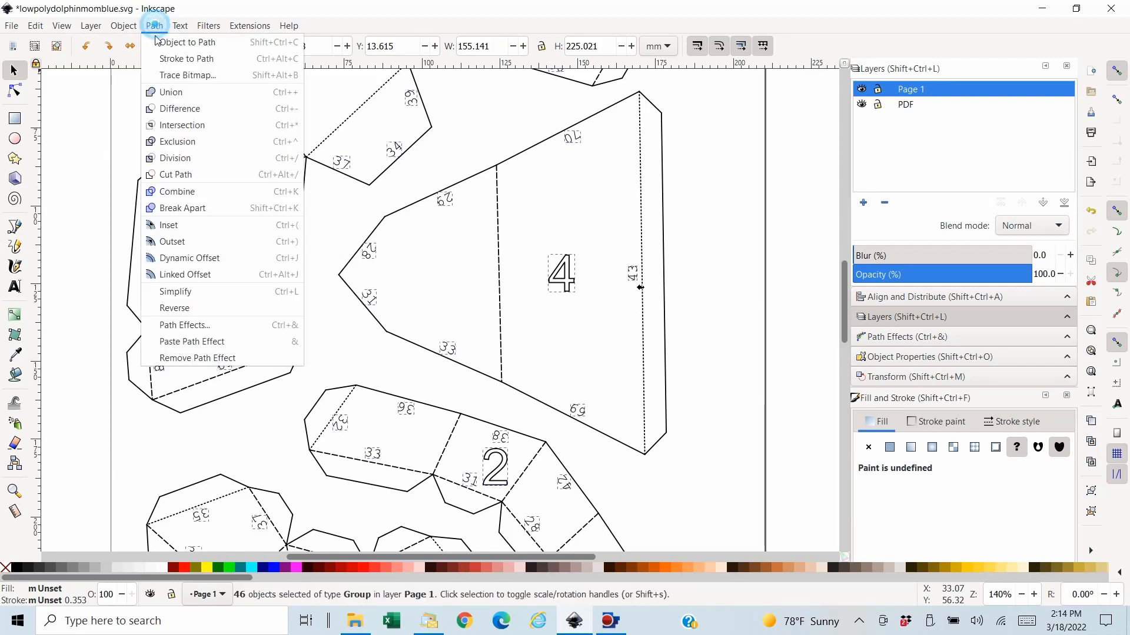
{"action": "left_click", "coordinate": [197, 199]}
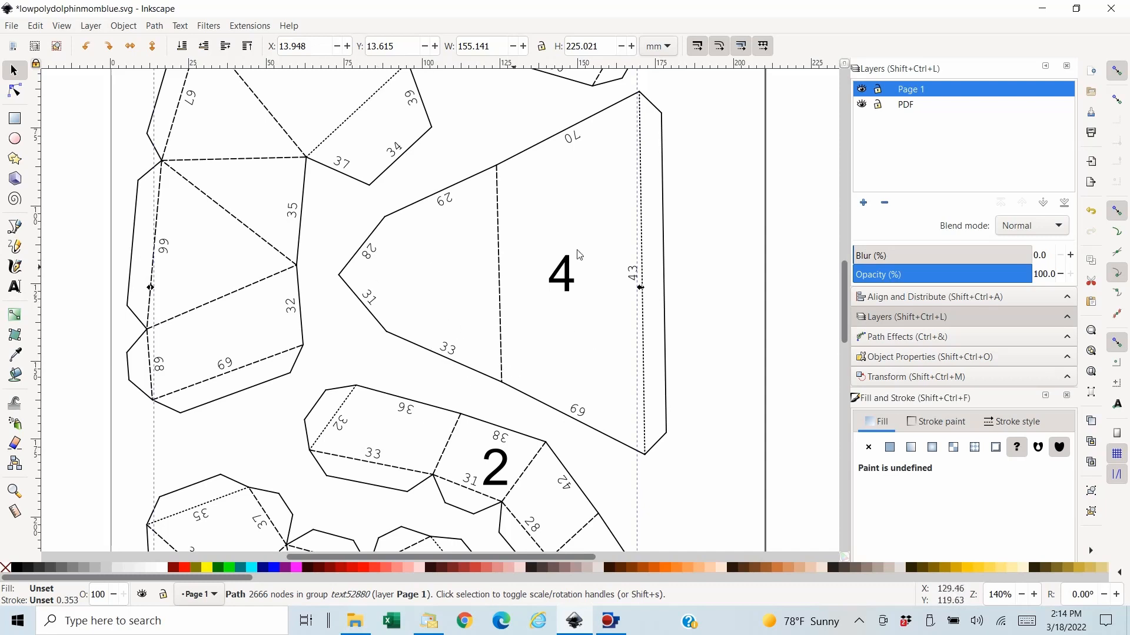
{"action": "left_click", "coordinate": [799, 288]}
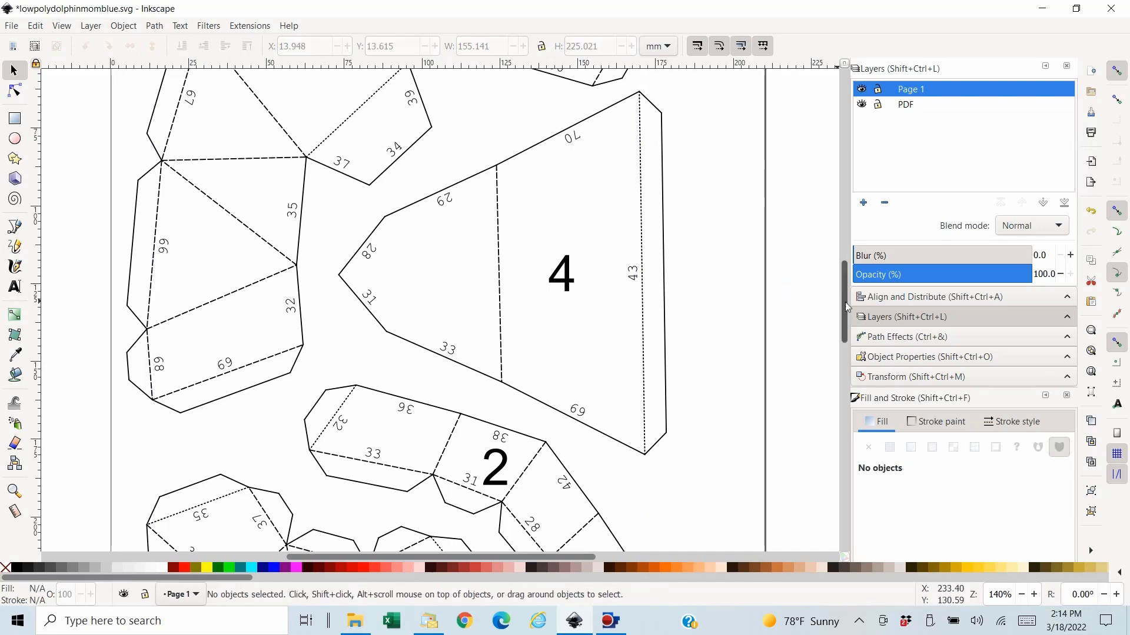
- Hide the Page 1 layer and select the dashed fold lines along the upper part of piece 3
{"action": "left_click_drag", "start_coordinate": [843, 306], "coordinate": [842, 266]}
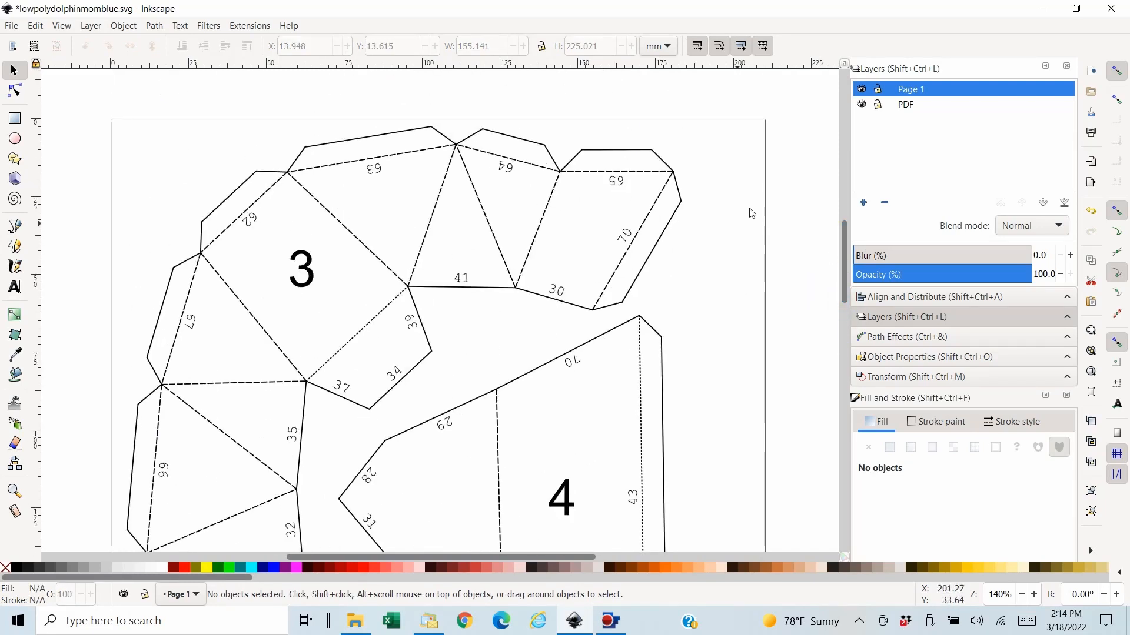
{"action": "left_click", "coordinate": [862, 89]}
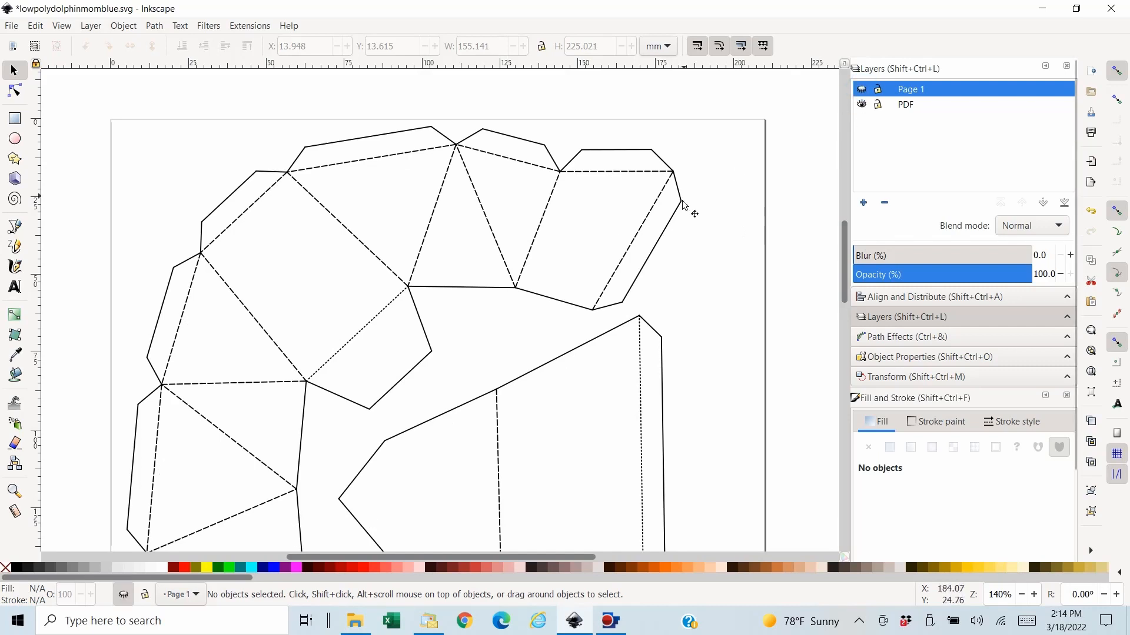
{"action": "left_click", "coordinate": [626, 173]}
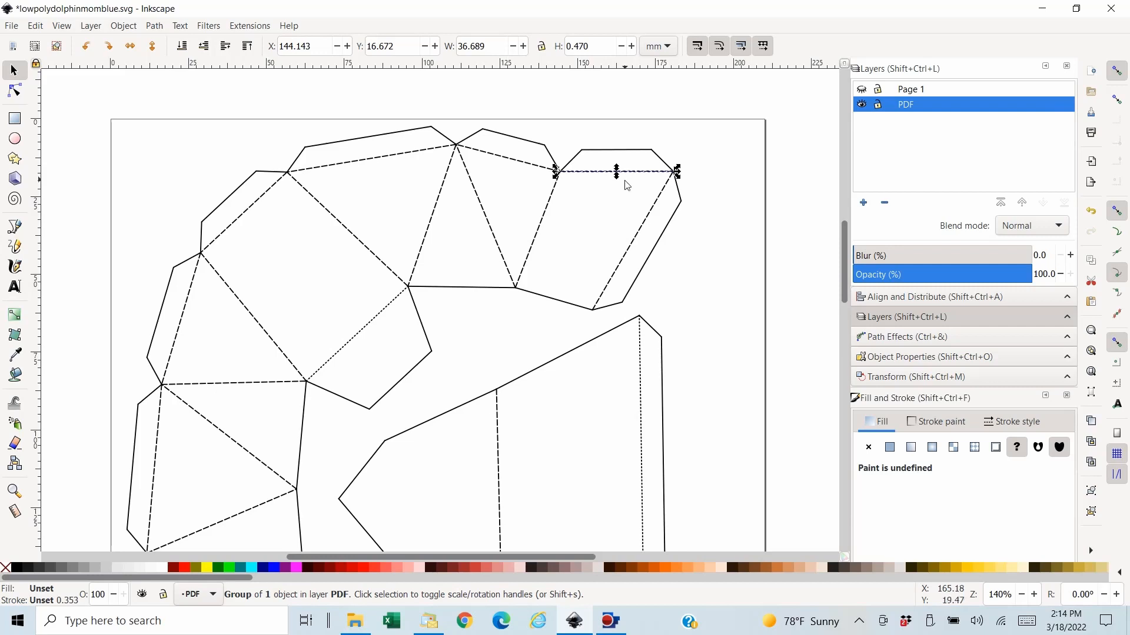
{"action": "left_click", "coordinate": [630, 245], "text": "shift"}
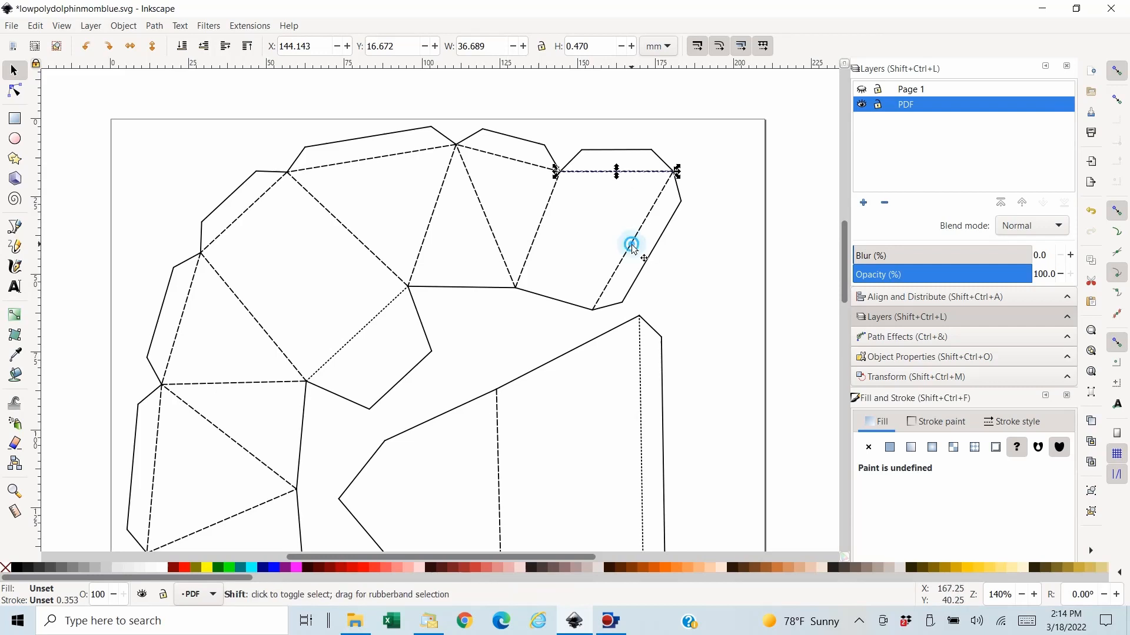
{"action": "left_click", "coordinate": [538, 240], "text": "shift"}
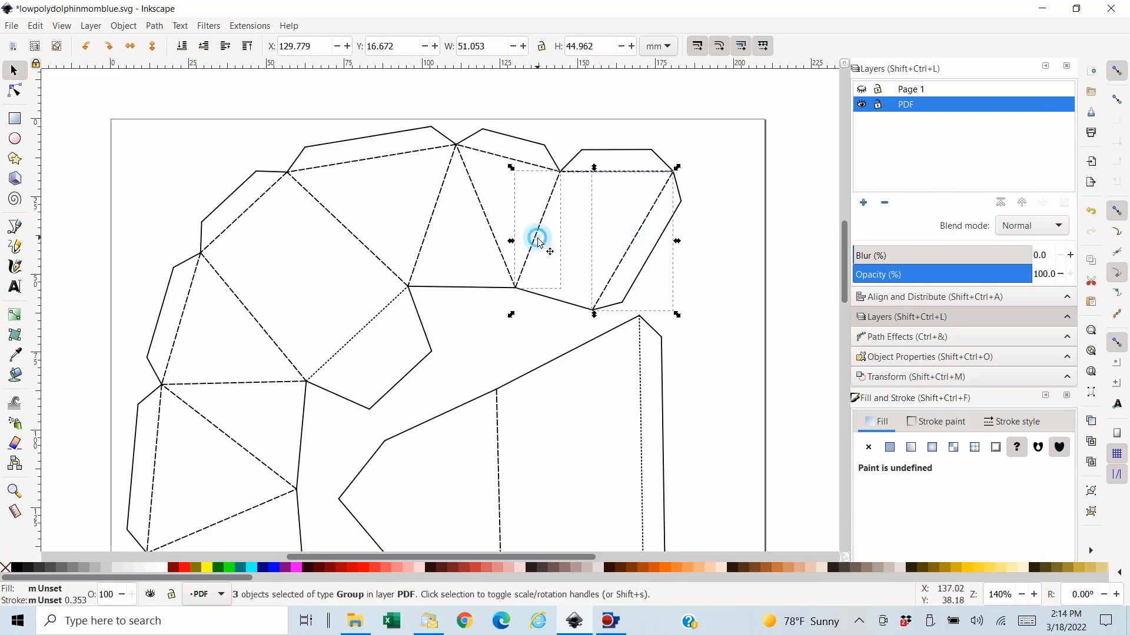
{"action": "left_click", "coordinate": [485, 210], "text": "shift"}
{"action": "left_click", "coordinate": [434, 219], "text": "shift"}
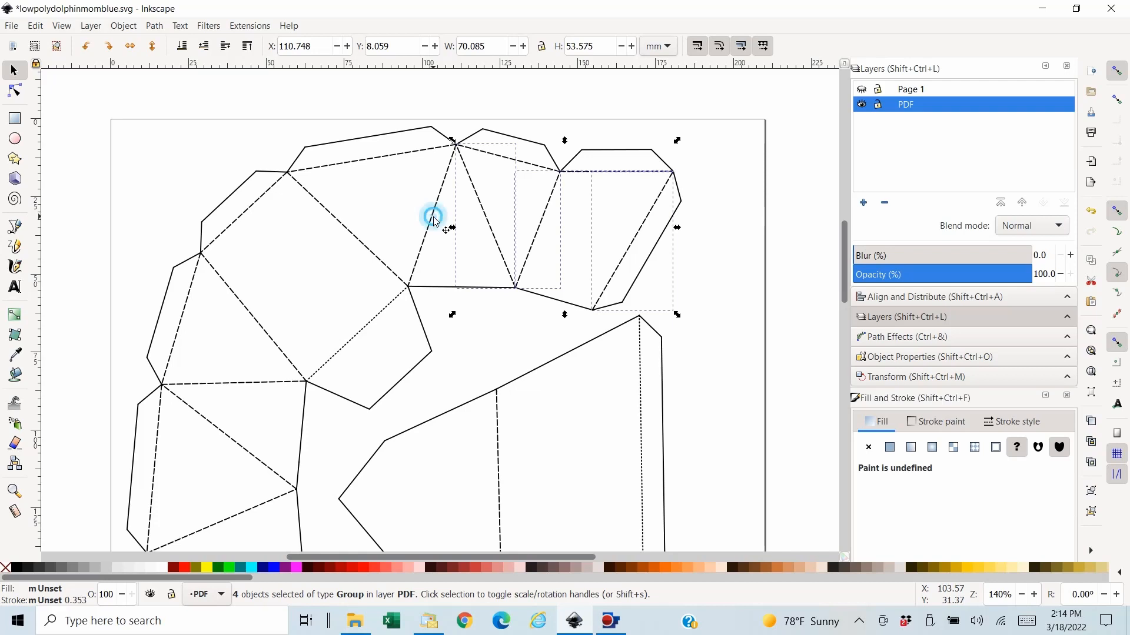
{"action": "left_click", "coordinate": [354, 167], "text": "shift"}
{"action": "left_click", "coordinate": [353, 234], "text": "shift"}
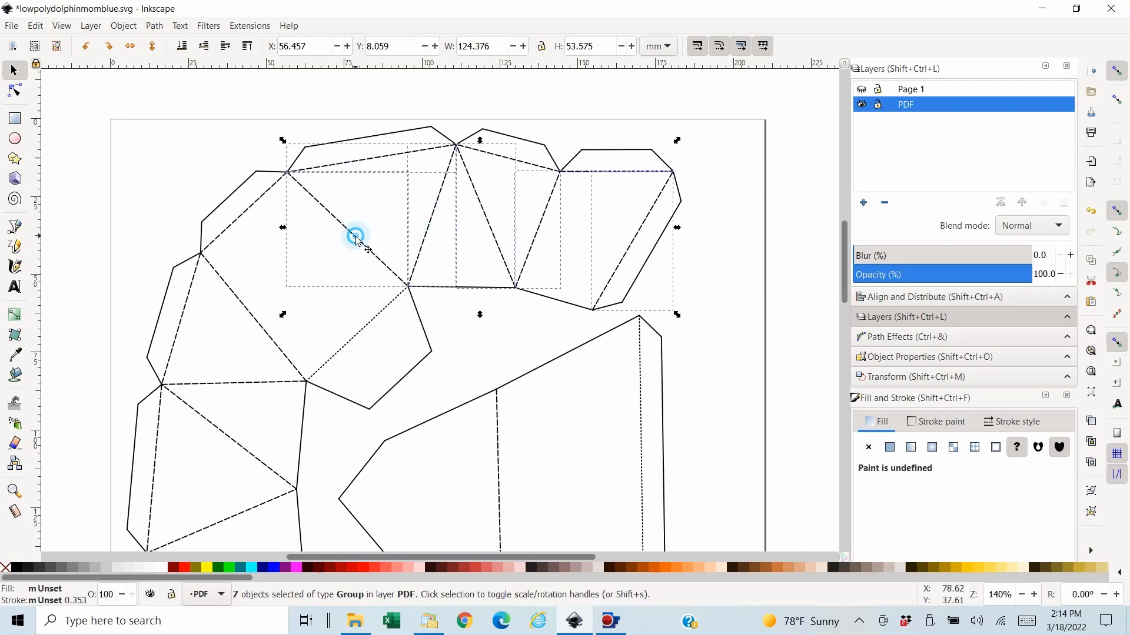
- Add the dashed fold lines on the rest of piece 3 and the single one on piece 4 to the selection
{"action": "left_click", "coordinate": [245, 214], "text": "shift"}
{"action": "left_click", "coordinate": [186, 313], "text": "shift"}
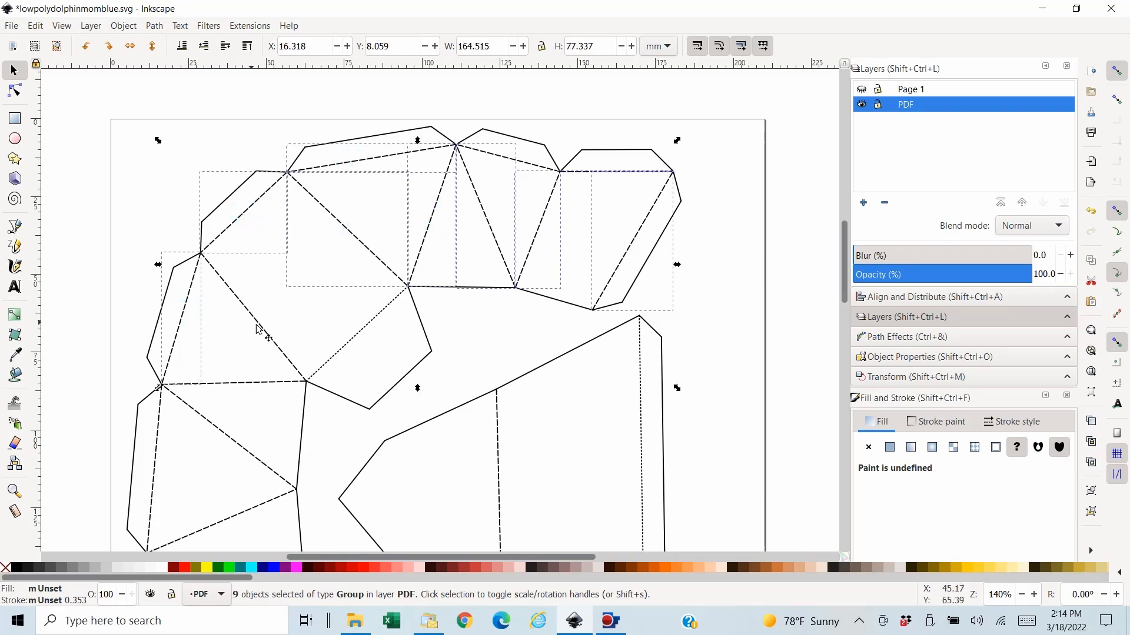
{"action": "left_click", "coordinate": [259, 324], "text": "shift"}
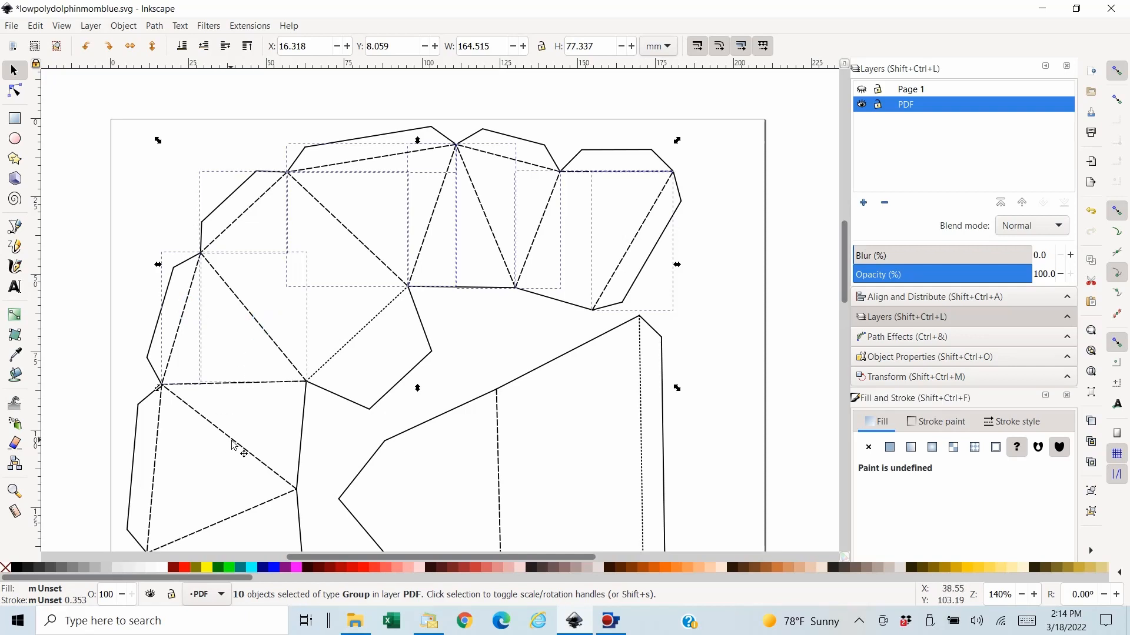
{"action": "left_click", "coordinate": [189, 385], "text": "shift"}
{"action": "left_click", "coordinate": [152, 510], "text": "shift"}
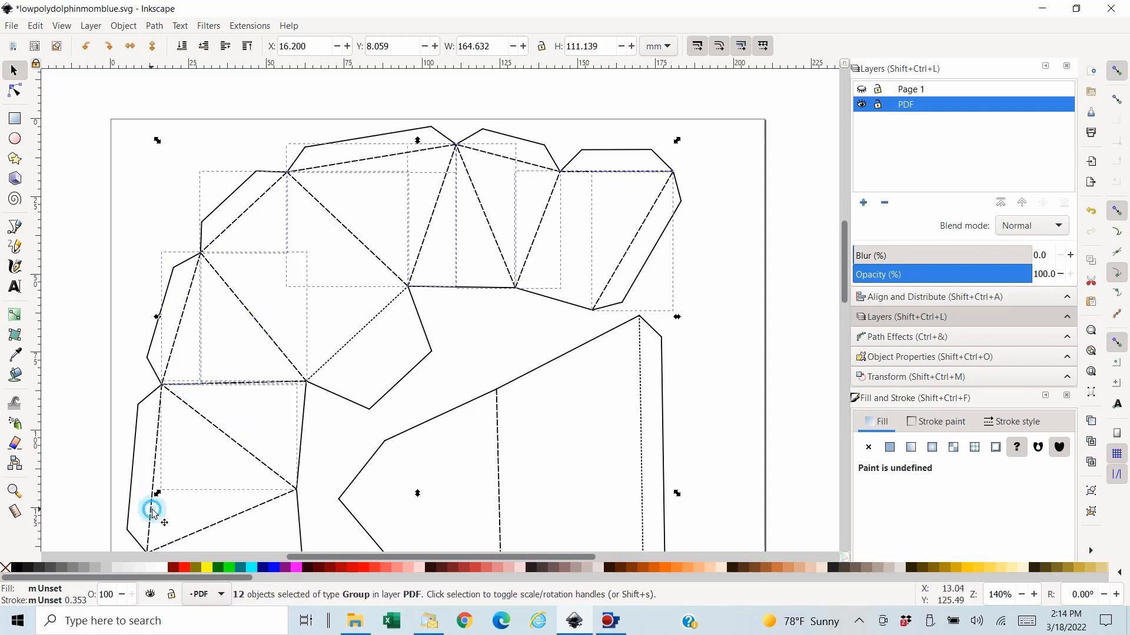
{"action": "left_click", "coordinate": [240, 515], "text": "shift"}
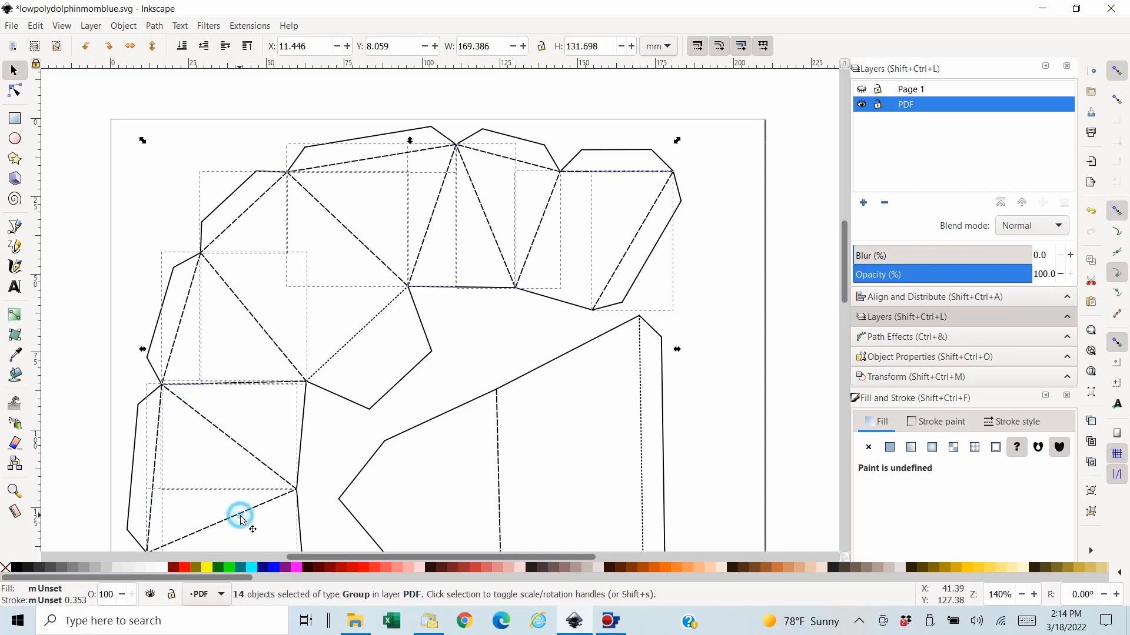
{"action": "left_click", "coordinate": [501, 510], "text": "shift"}
{"action": "scroll", "coordinate": [739, 435], "scroll_direction": "down", "scroll_amount": 10}
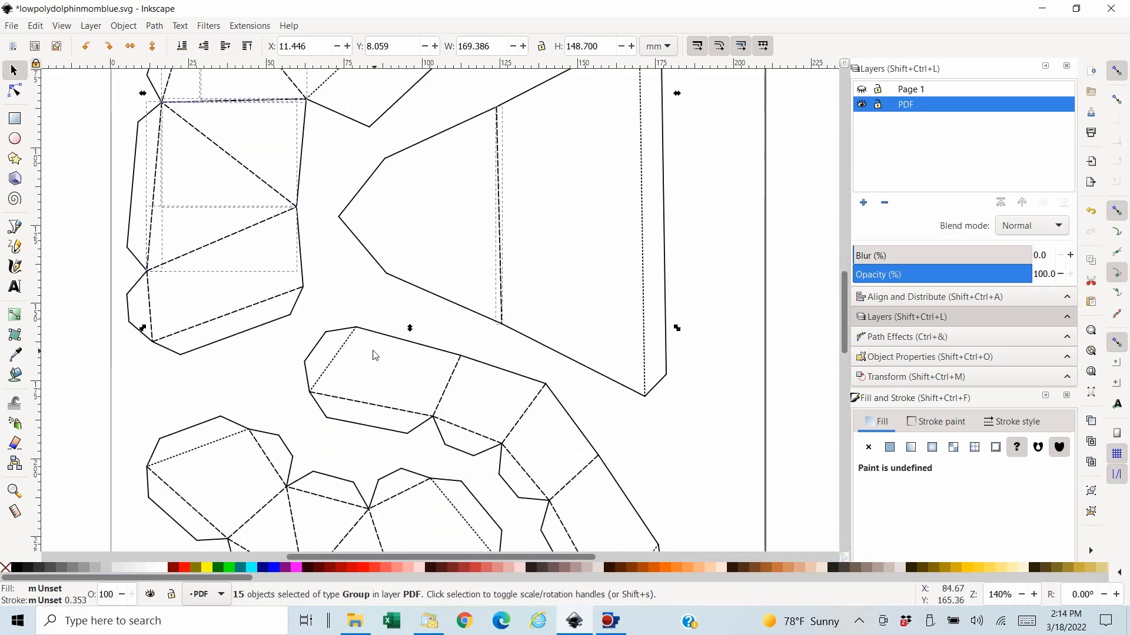
{"action": "left_click", "coordinate": [152, 314], "text": "shift"}
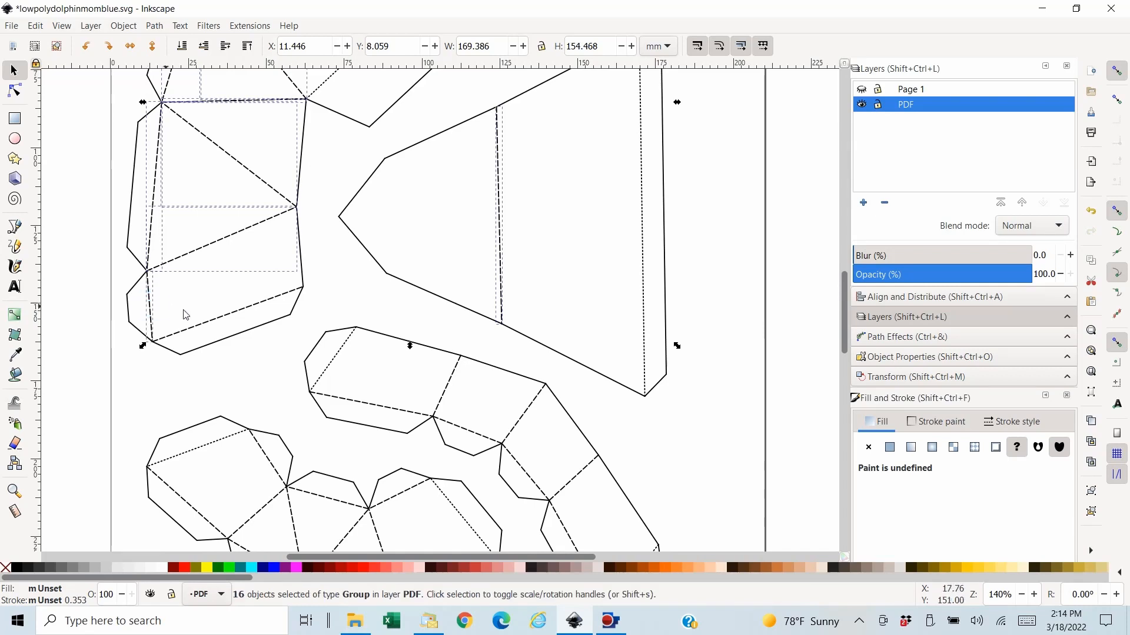
{"action": "left_click", "coordinate": [233, 318], "text": "shift"}
- Add all the dashed fold lines on the long curved piece 2 to the selection, leaving out its dotted lines
{"action": "left_click", "coordinate": [366, 403], "text": "shift"}
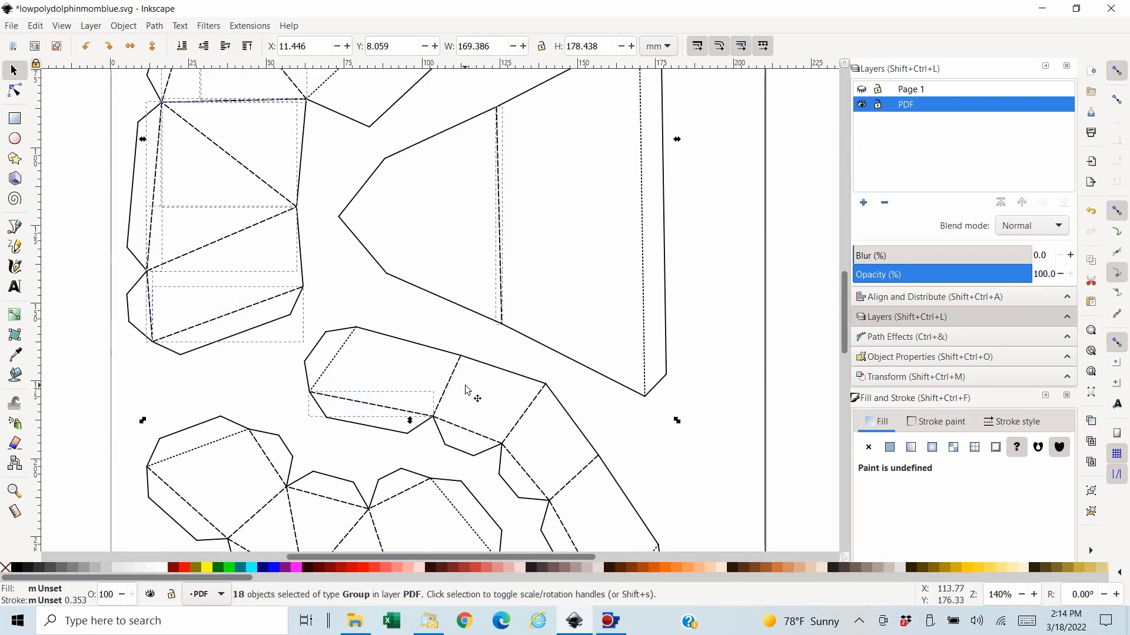
{"action": "left_click", "coordinate": [454, 373], "text": "shift"}
{"action": "left_click", "coordinate": [474, 433], "text": "shift"}
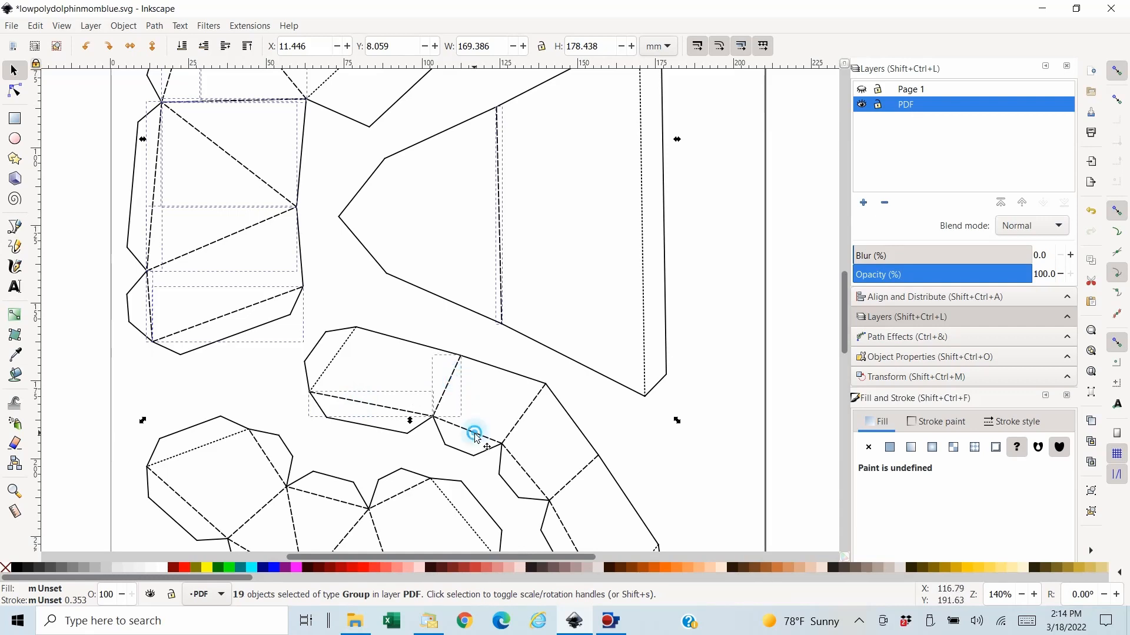
{"action": "left_click", "coordinate": [530, 406], "text": "shift"}
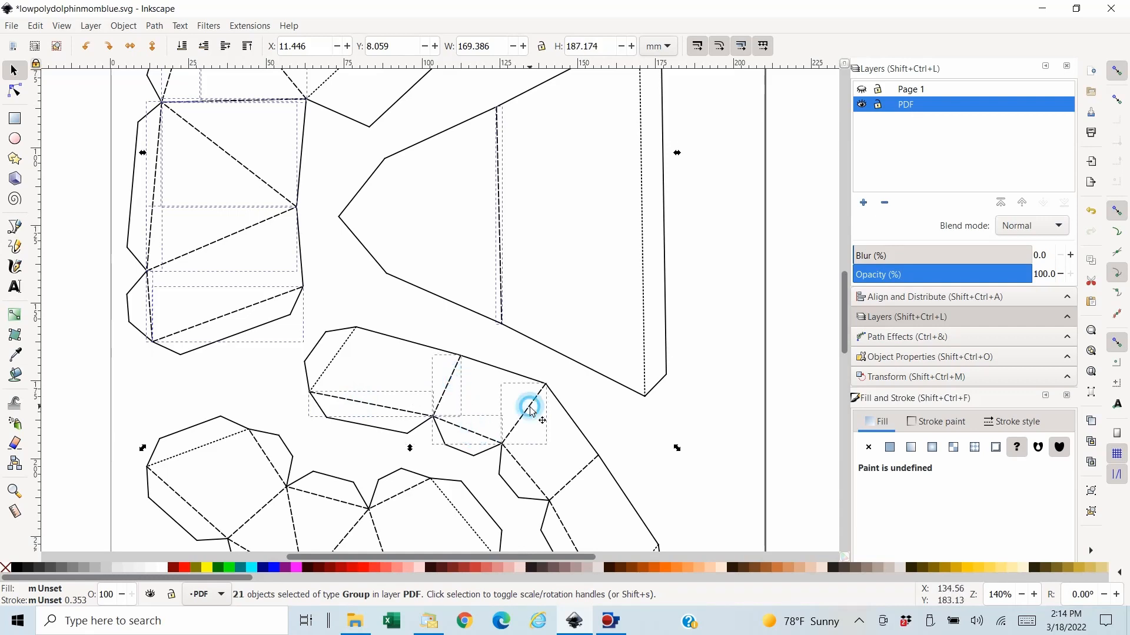
{"action": "left_click", "coordinate": [528, 476], "text": "shift"}
{"action": "left_click", "coordinate": [585, 469], "text": "shift"}
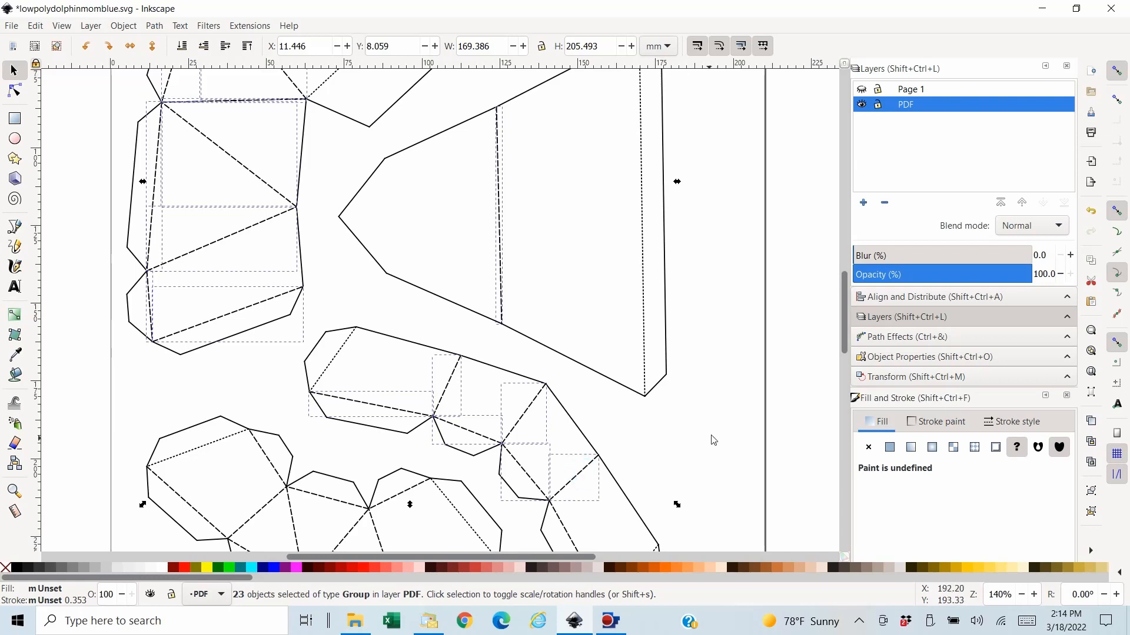
{"action": "scroll", "coordinate": [713, 440], "scroll_direction": "down", "scroll_amount": 4}
{"action": "left_click", "coordinate": [582, 467], "text": "shift"}
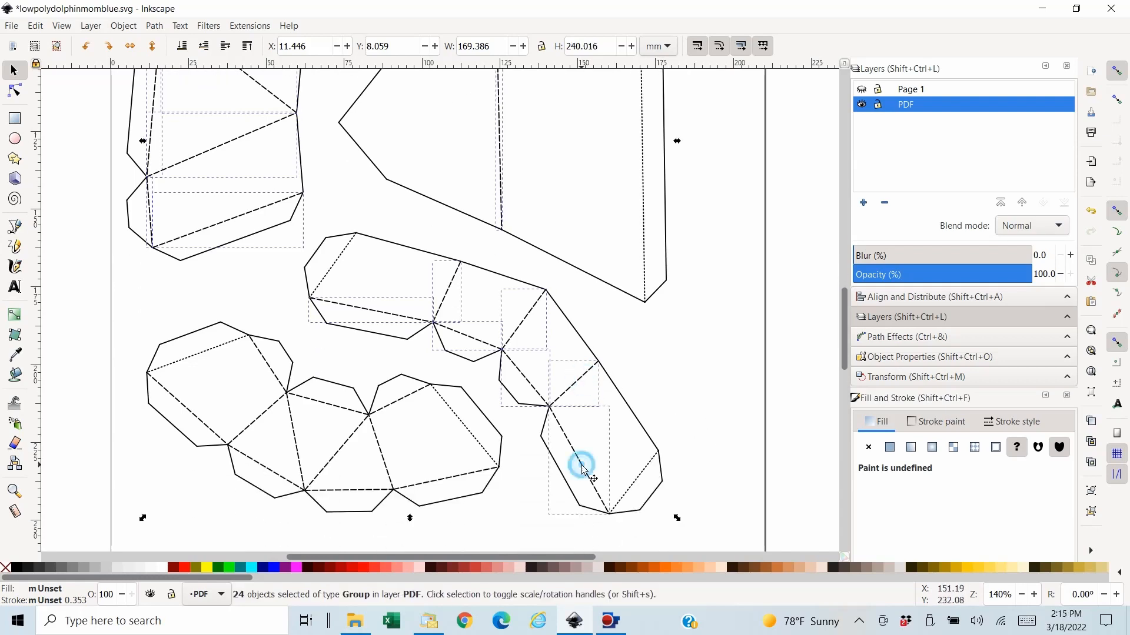
- Add the dashed fold lines on piece 1 to the selection, leaving out its dotted lines
{"action": "left_click", "coordinate": [456, 477], "text": "shift"}
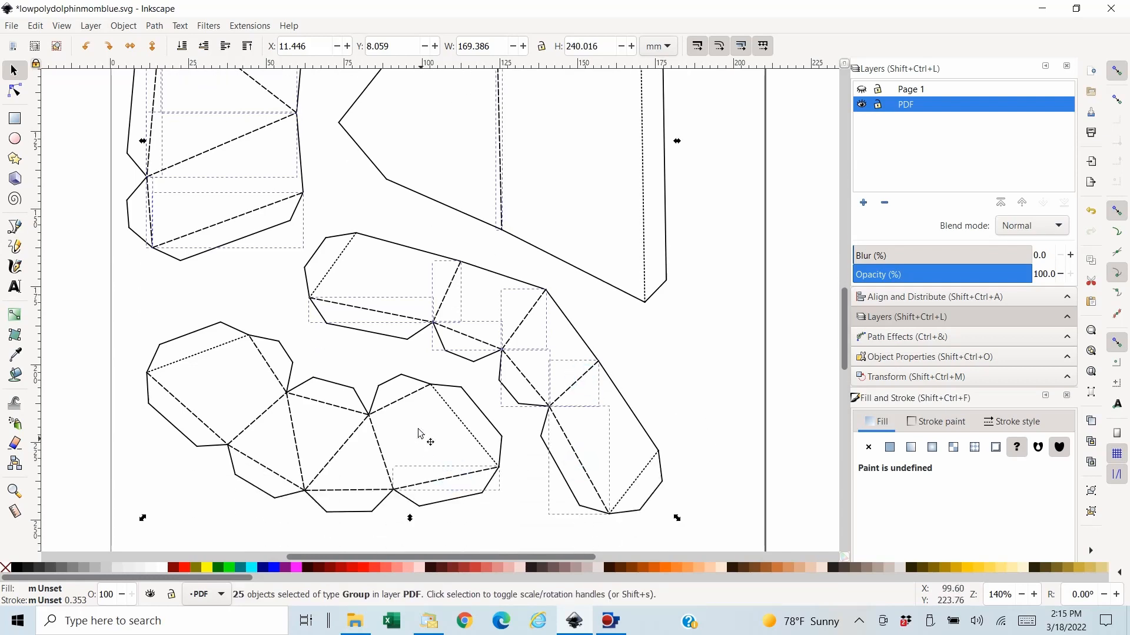
{"action": "left_click", "coordinate": [404, 399], "text": "shift"}
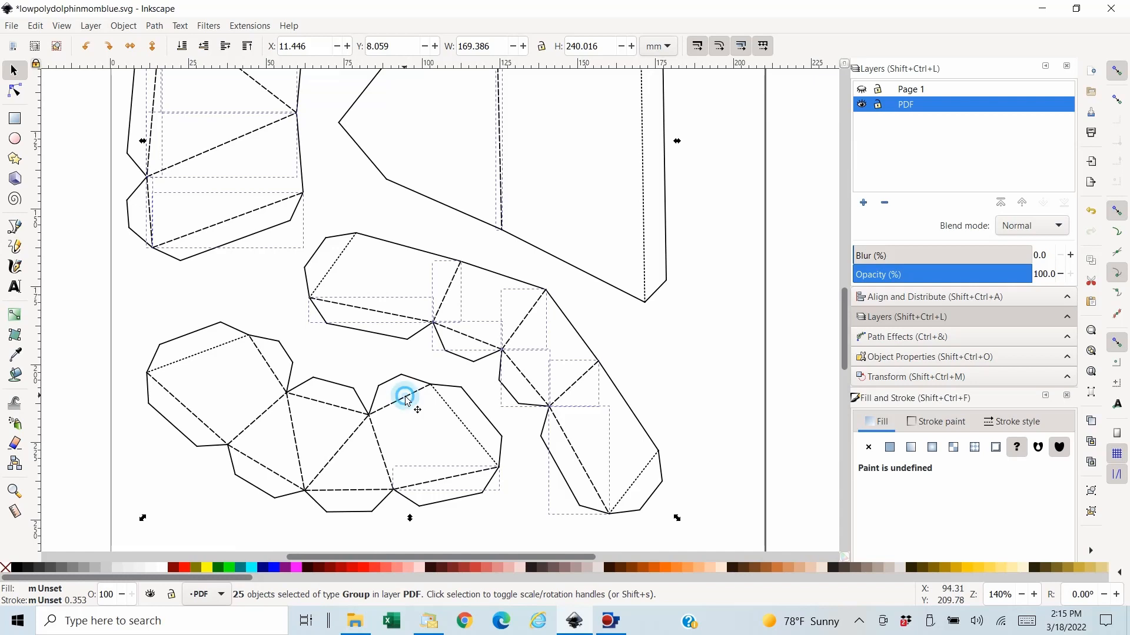
{"action": "left_click", "coordinate": [356, 492], "text": "shift"}
{"action": "left_click", "coordinate": [341, 444], "text": "shift"}
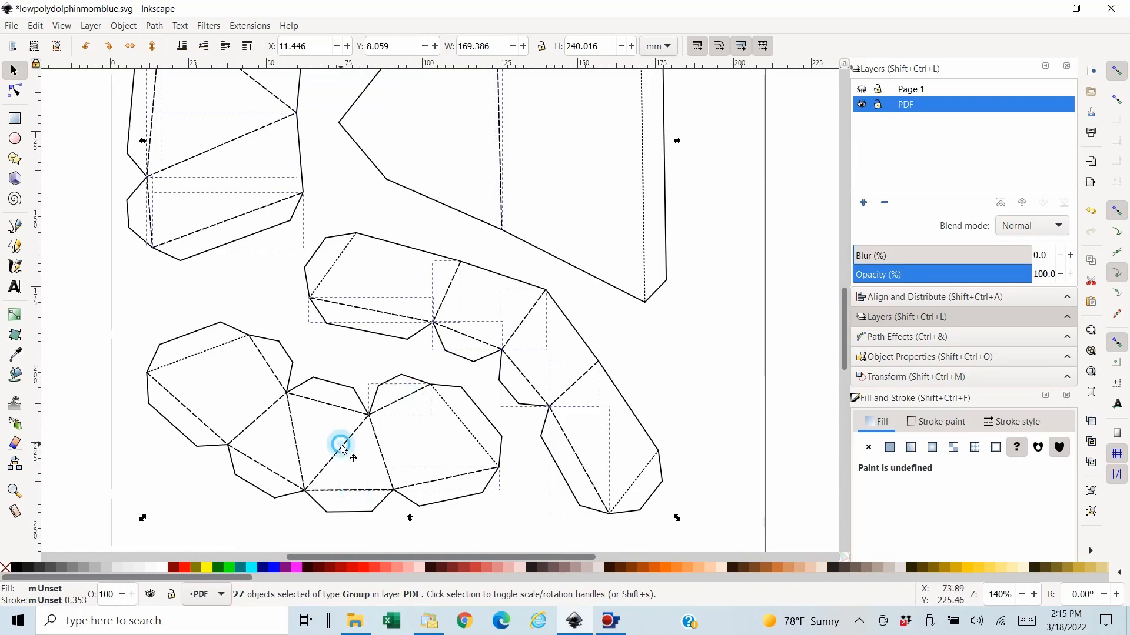
{"action": "left_click", "coordinate": [322, 403], "text": "shift"}
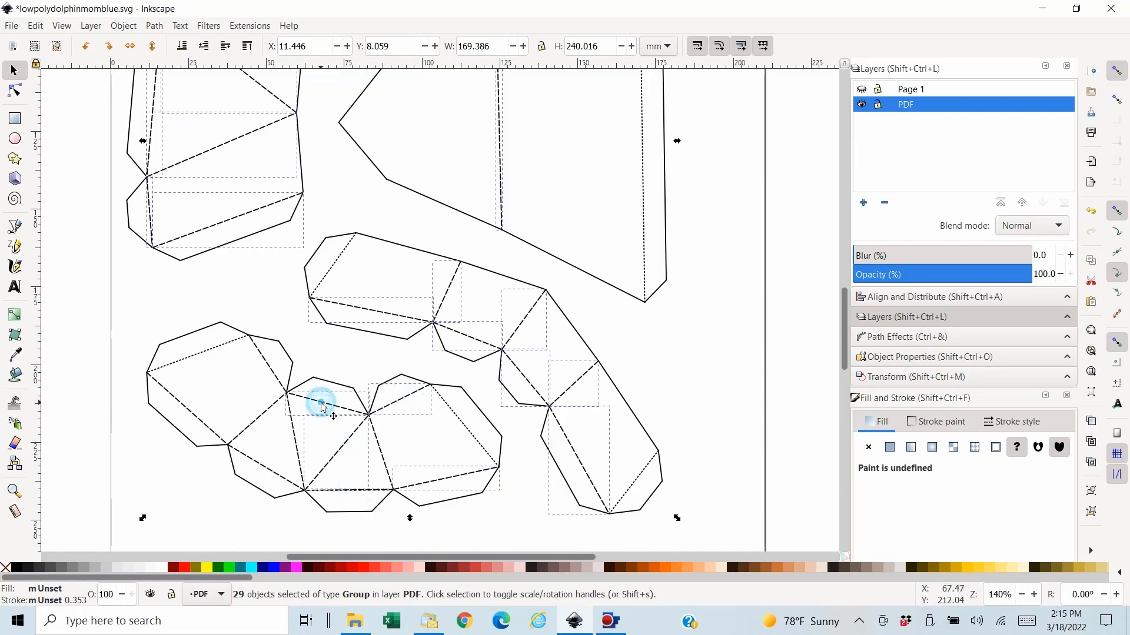
{"action": "left_click", "coordinate": [295, 444], "text": "shift"}
{"action": "left_click", "coordinate": [266, 471], "text": "shift"}
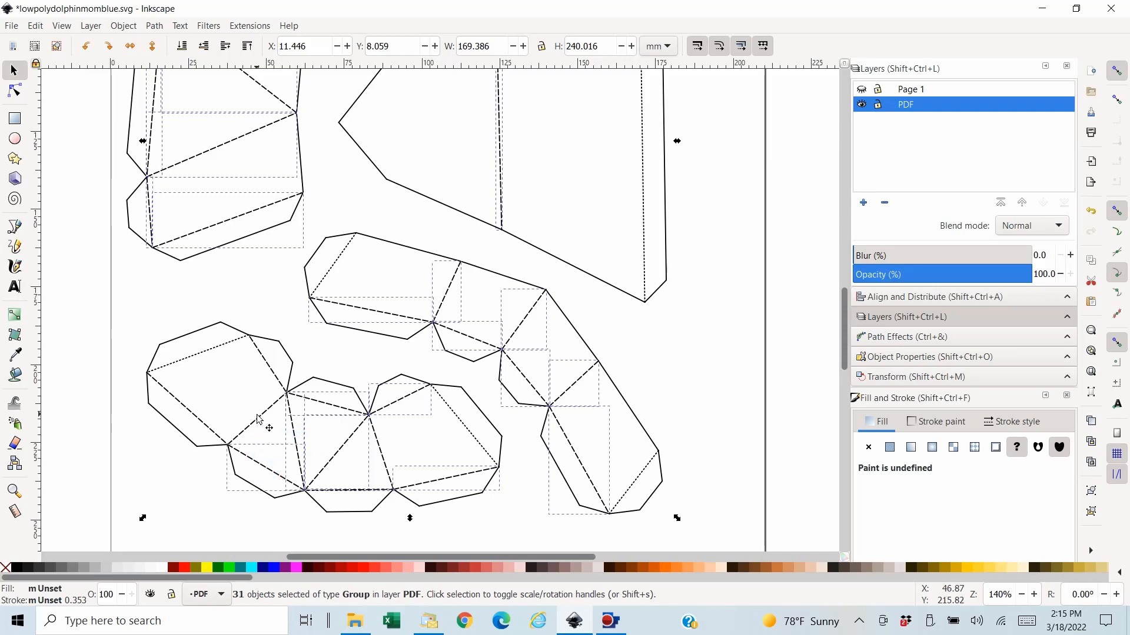
{"action": "left_click", "coordinate": [257, 418], "text": "shift"}
{"action": "left_click", "coordinate": [192, 412], "text": "shift"}
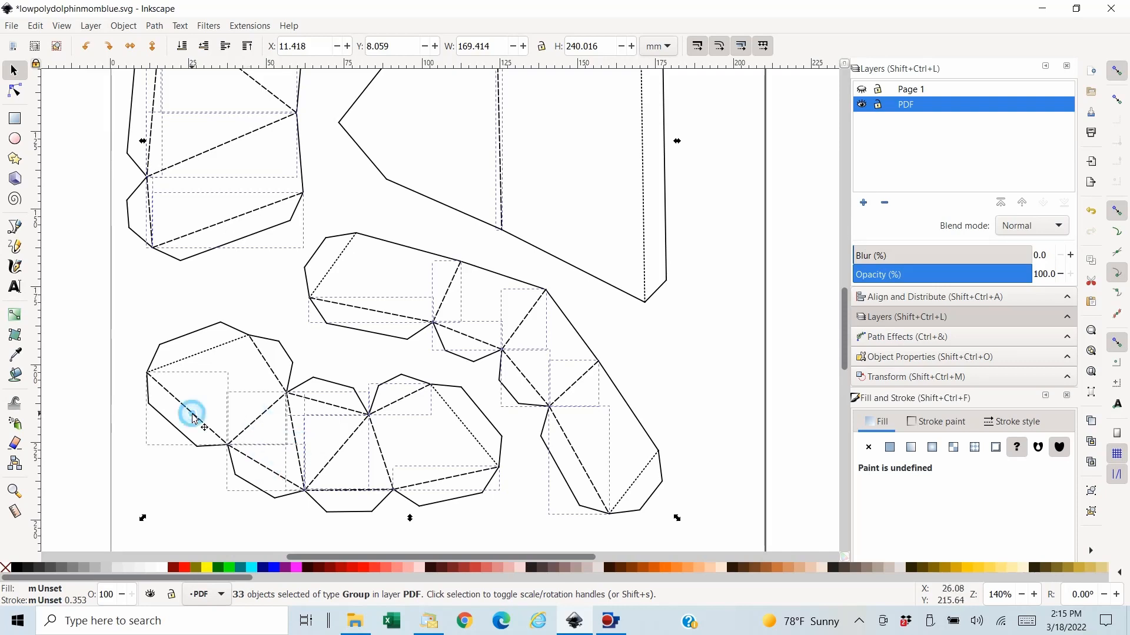
{"action": "left_click", "coordinate": [261, 353], "text": "shift"}
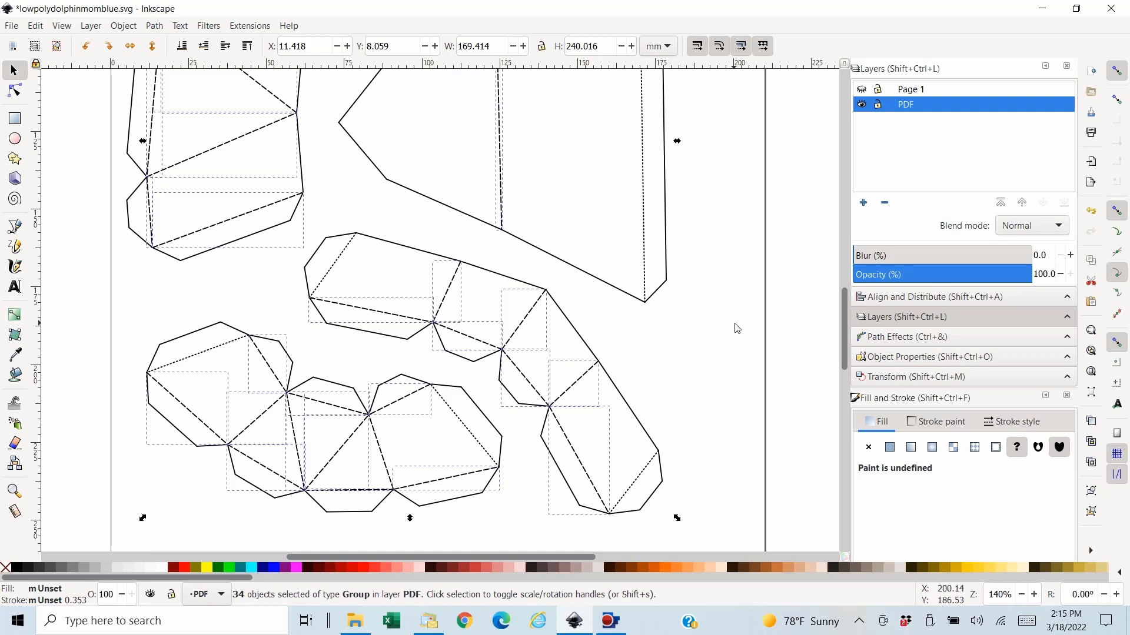
- Cut the selected dashed fold lines out of the drawing and paste them back in place on the PDF layer
{"action": "left_click", "coordinate": [37, 25]}
{"action": "left_click", "coordinate": [57, 94]}
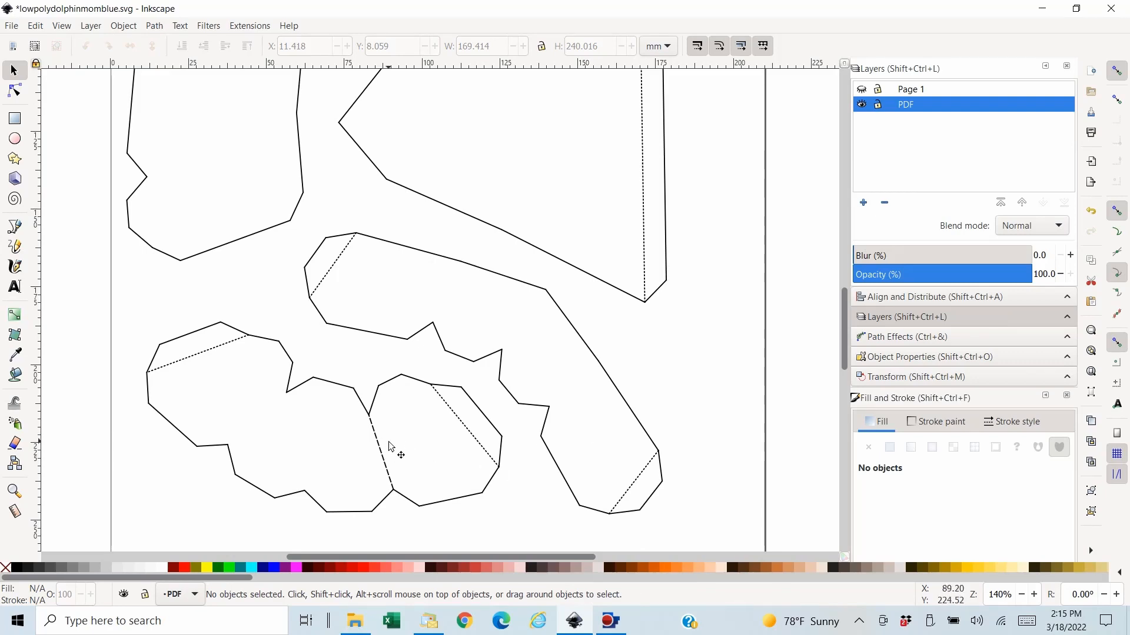
{"action": "left_click", "coordinate": [36, 25]}
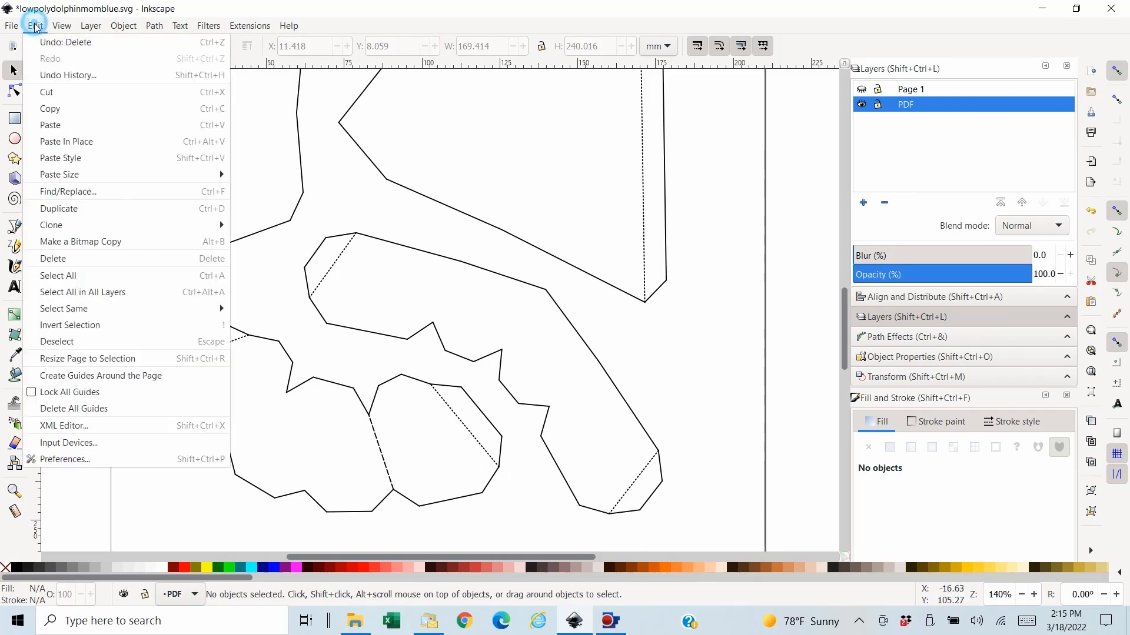
{"action": "left_click", "coordinate": [87, 147]}
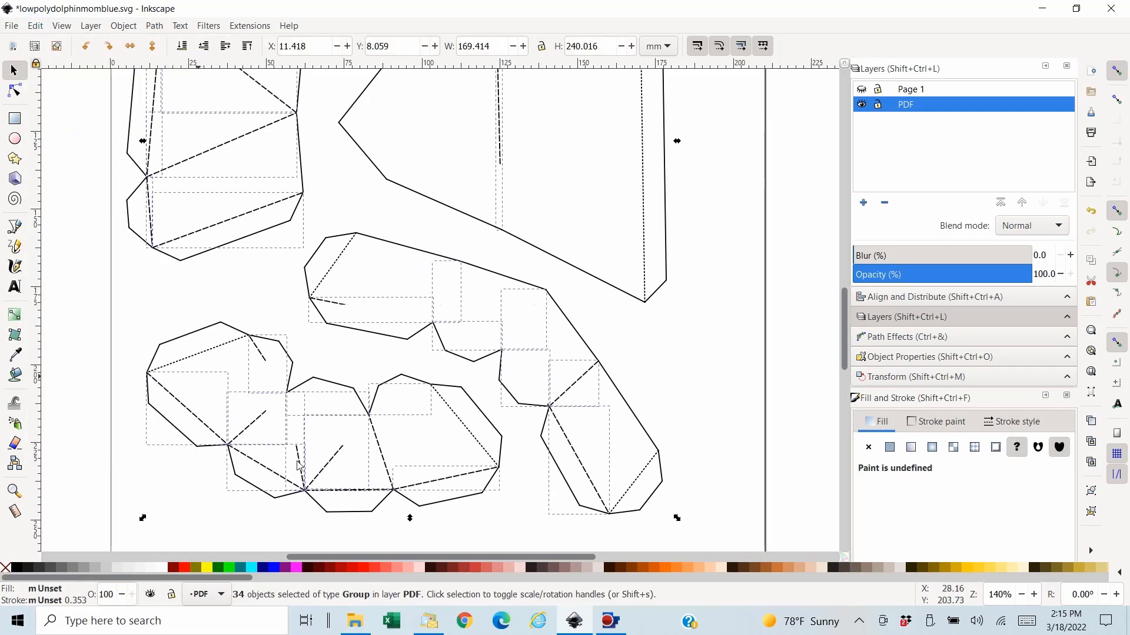
- Add the missed dashed fold line on piece 1 to the selection
{"action": "left_click", "coordinate": [385, 460], "text": "shift"}
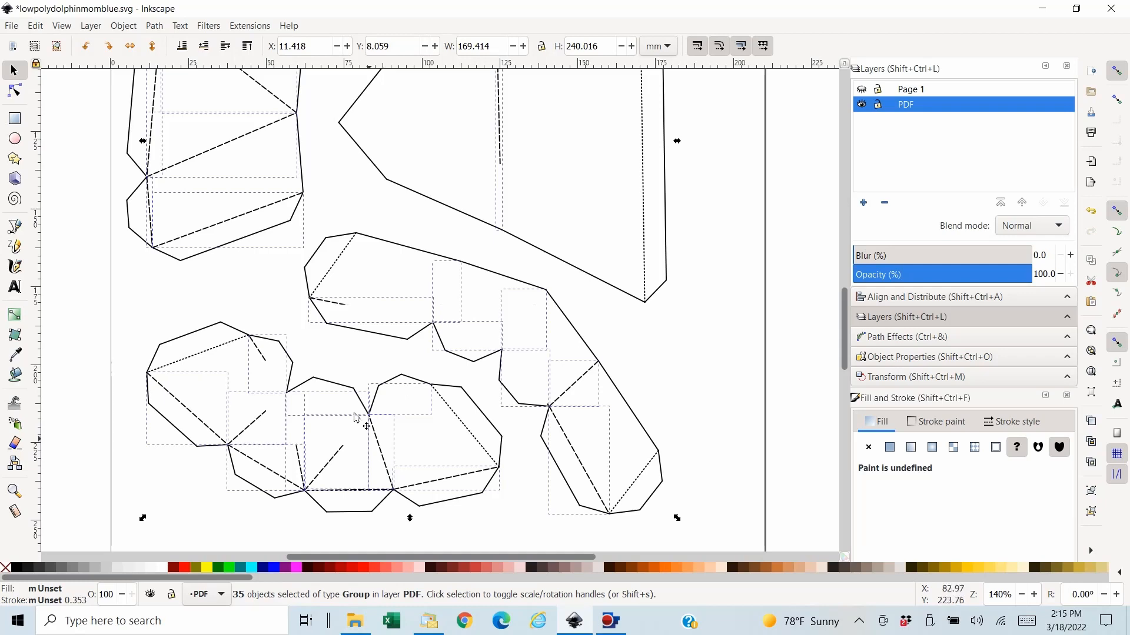
- Cut the selected dashed fold lines out of the PDF layer to check for missed ones and paste them back in place
{"action": "left_click", "coordinate": [34, 26]}
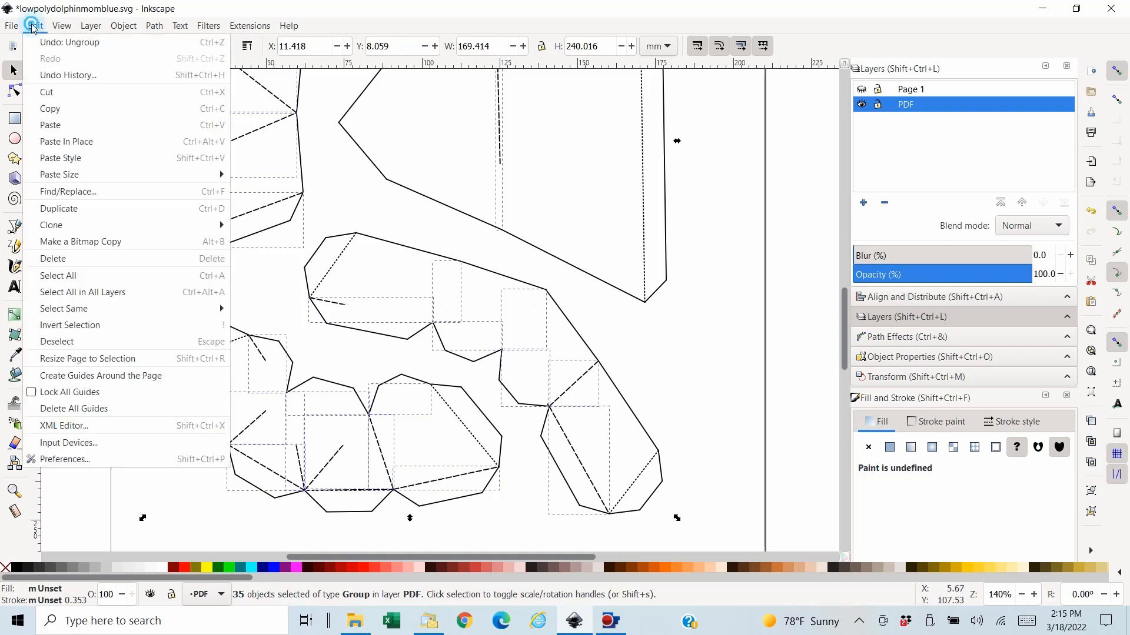
{"action": "left_click", "coordinate": [60, 93]}
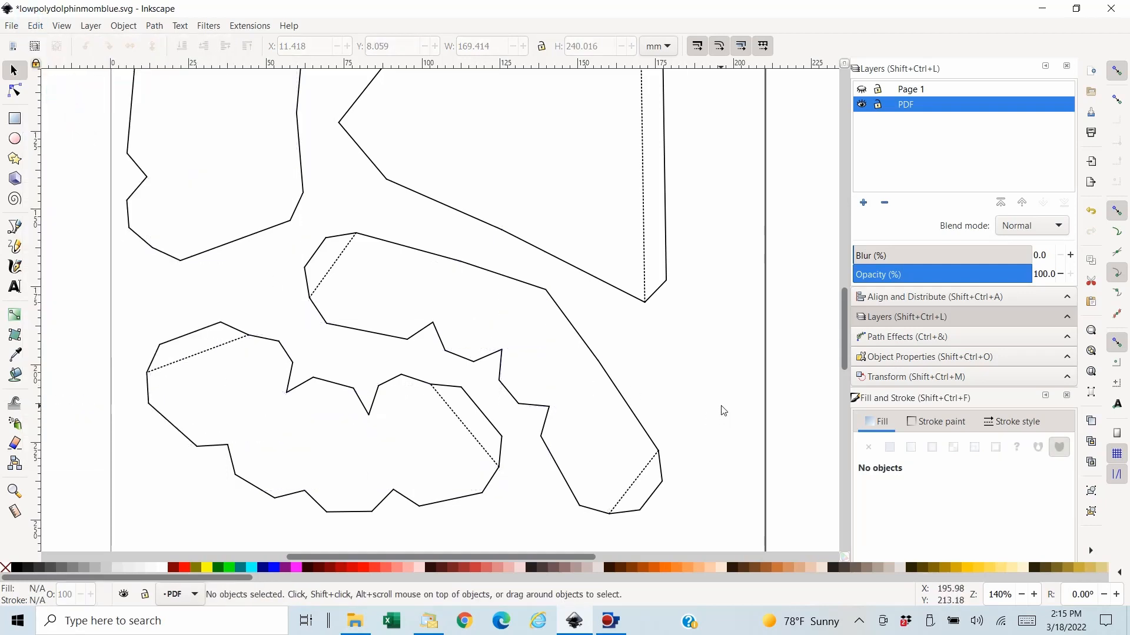
{"action": "scroll", "coordinate": [721, 411], "scroll_direction": "up", "scroll_amount": 5}
{"action": "scroll", "coordinate": [722, 411], "scroll_direction": "up", "scroll_amount": 3}
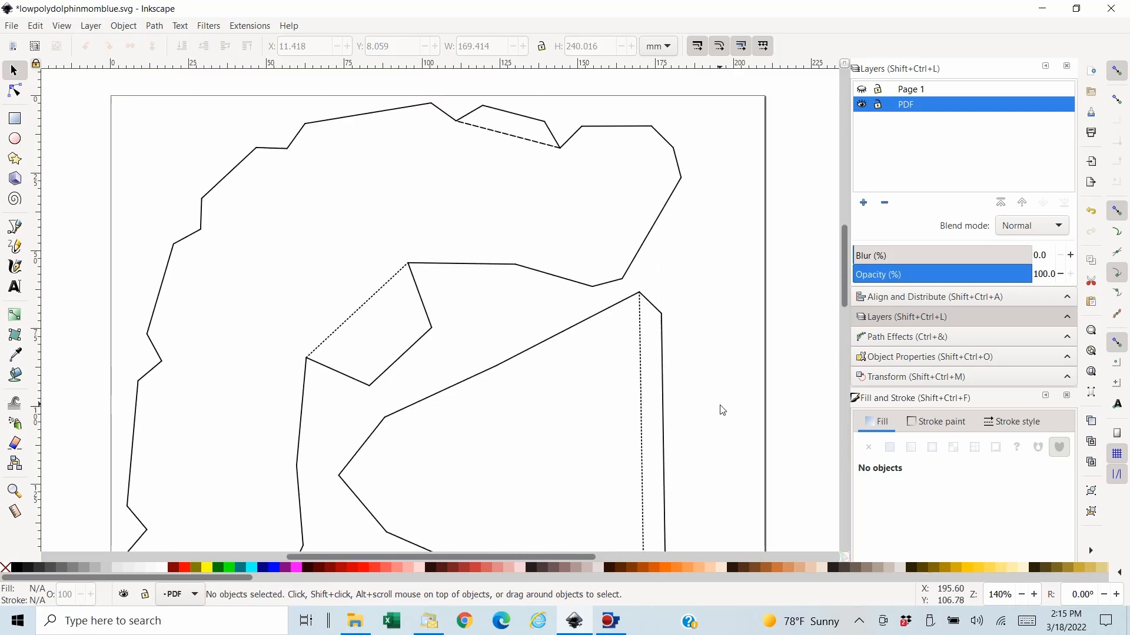
{"action": "left_click", "coordinate": [35, 26]}
{"action": "left_click", "coordinate": [95, 147]}
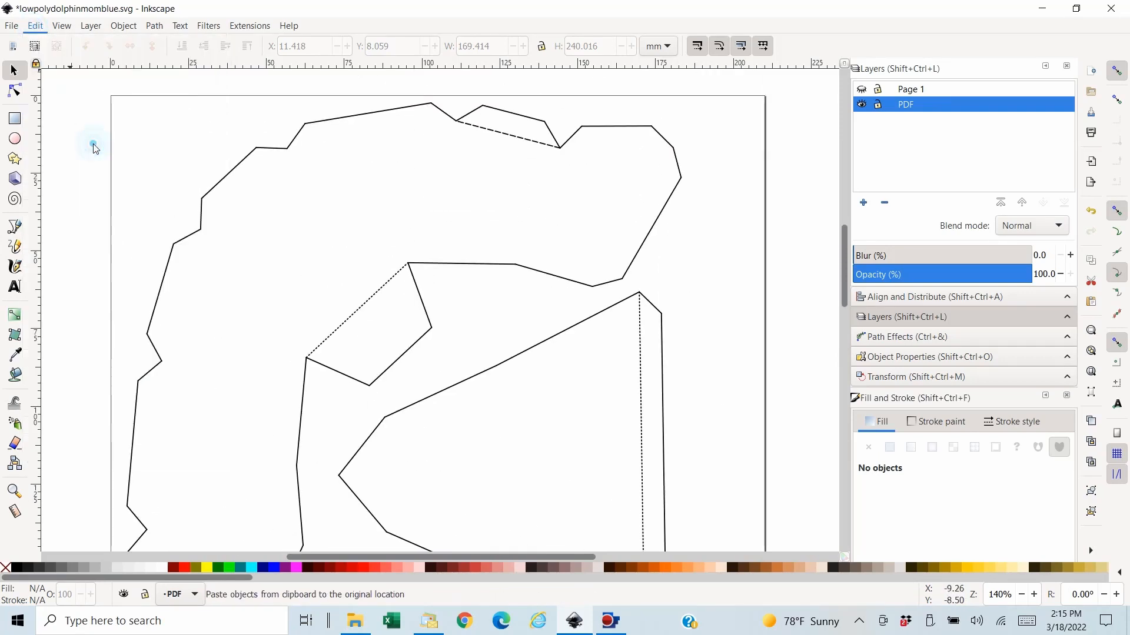
- Add the missed dashed fold line at edge 64 of piece 3 to the selection and move all dashed lines in place onto the Page 1 layer
{"action": "left_click", "coordinate": [532, 140], "text": "shift"}
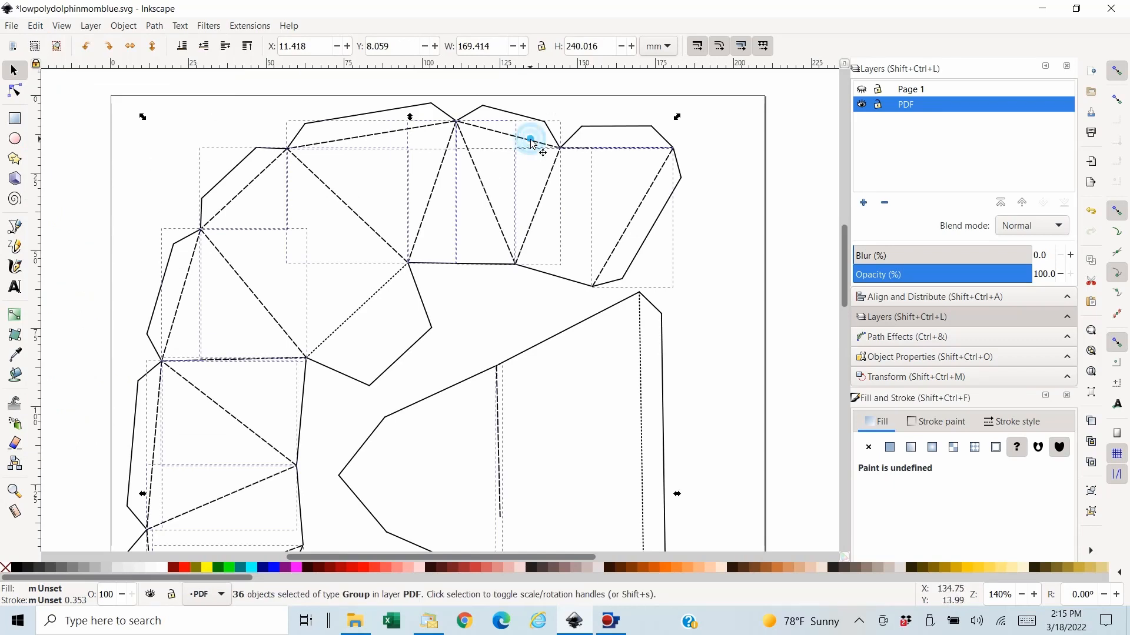
{"action": "left_click", "coordinate": [36, 26]}
{"action": "left_click", "coordinate": [42, 87]}
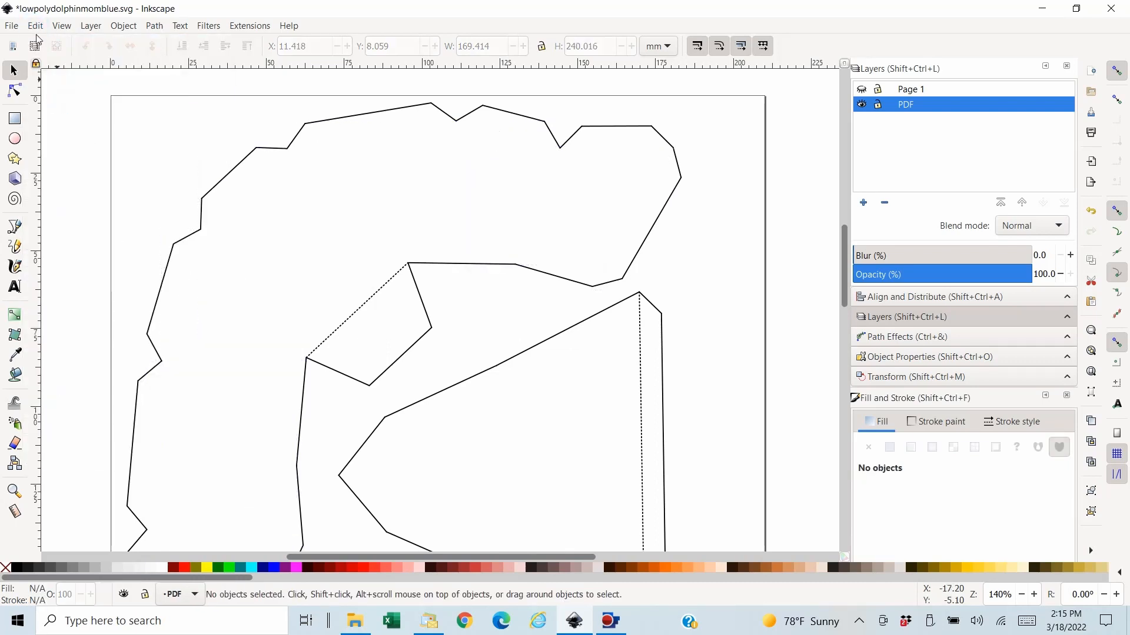
{"action": "left_click", "coordinate": [926, 90]}
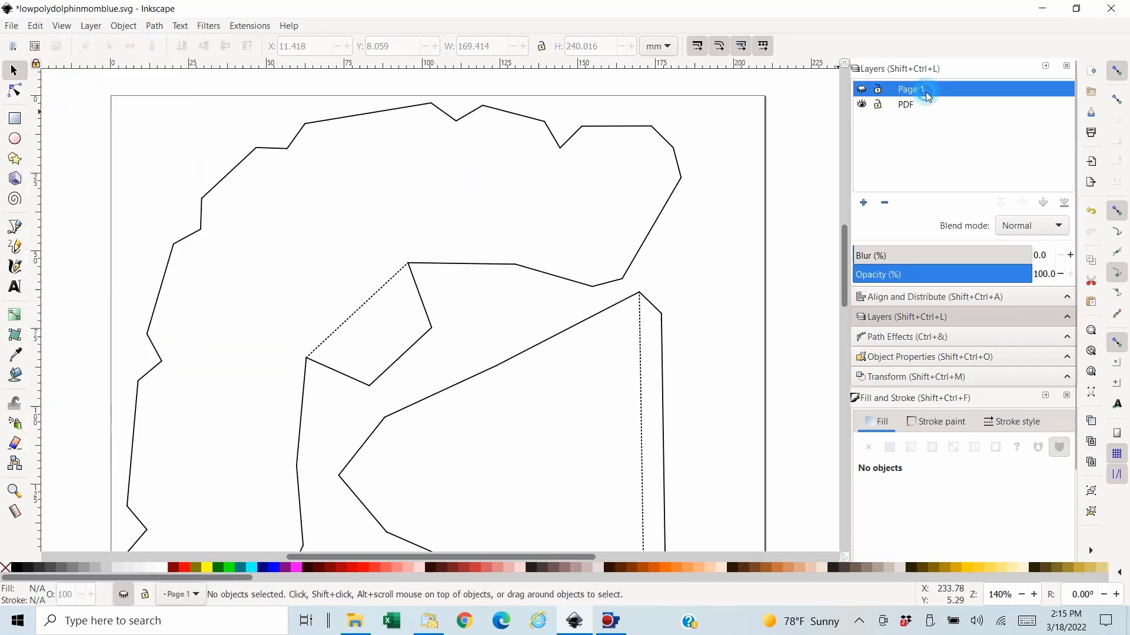
{"action": "left_click", "coordinate": [861, 91]}
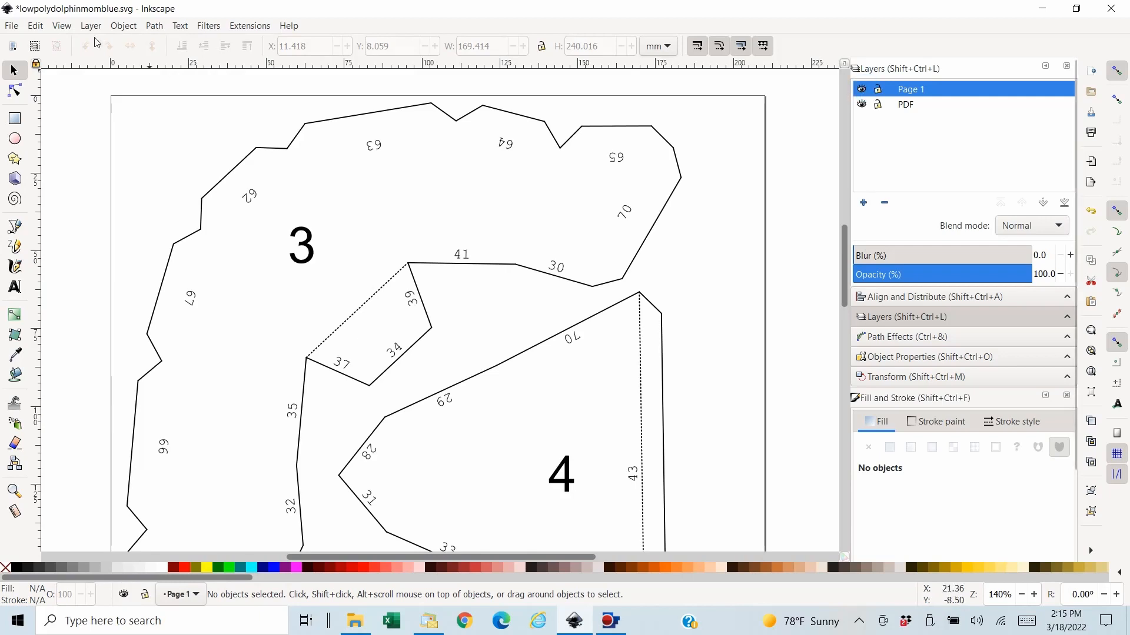
{"action": "left_click", "coordinate": [36, 26]}
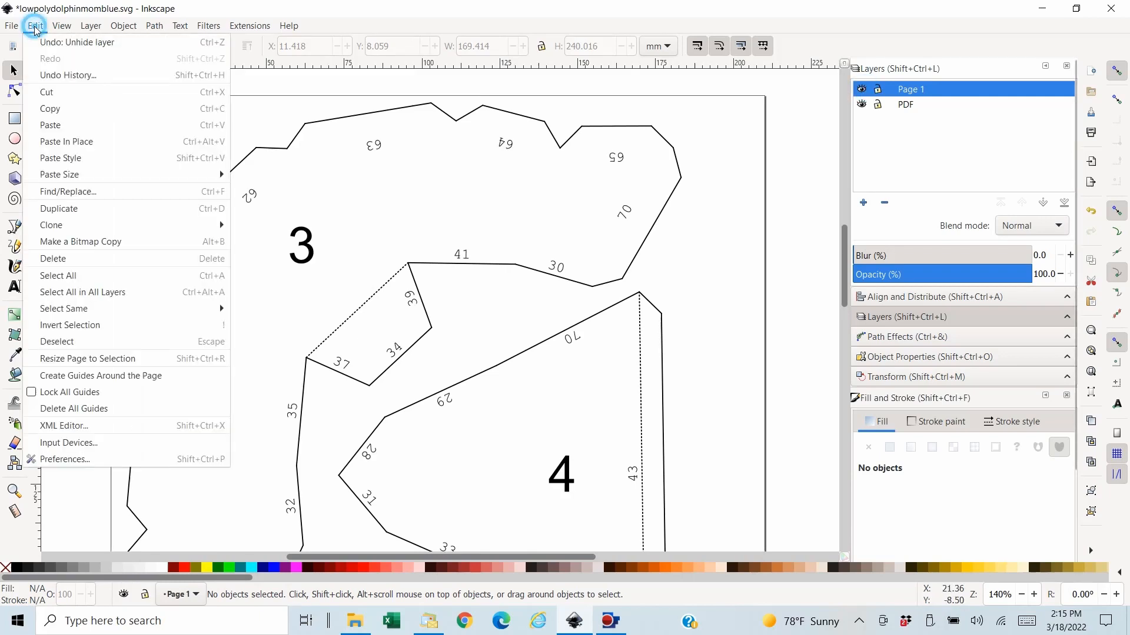
{"action": "left_click", "coordinate": [95, 145]}
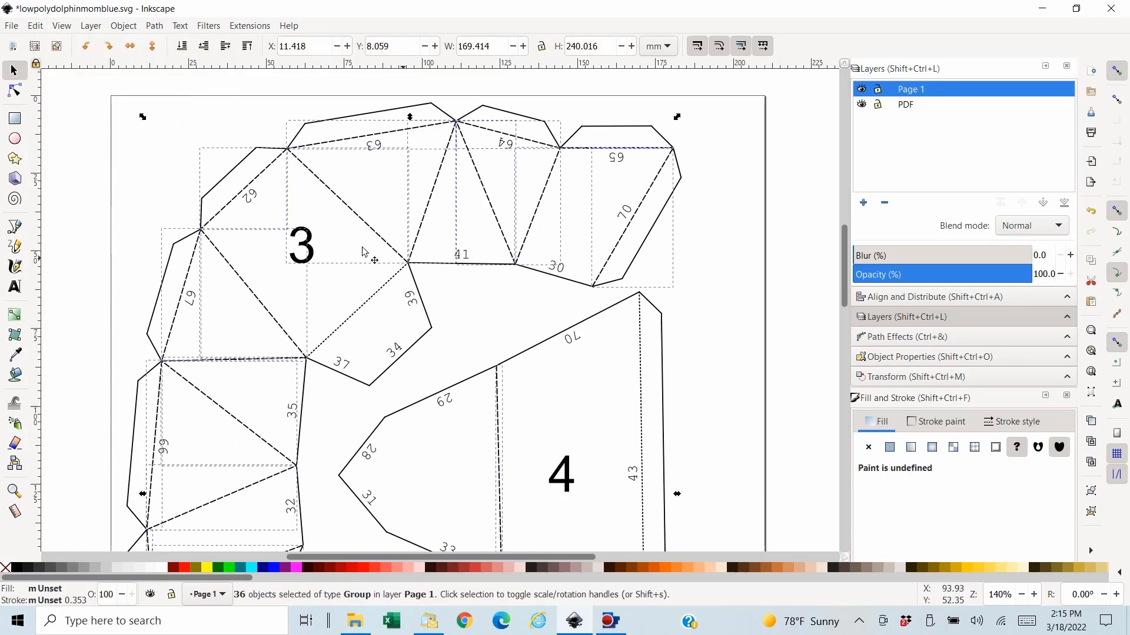
- Turn the pasted dashed fold lines into one combined path with a solid stroke and save the drawing
{"action": "left_click", "coordinate": [155, 26]}
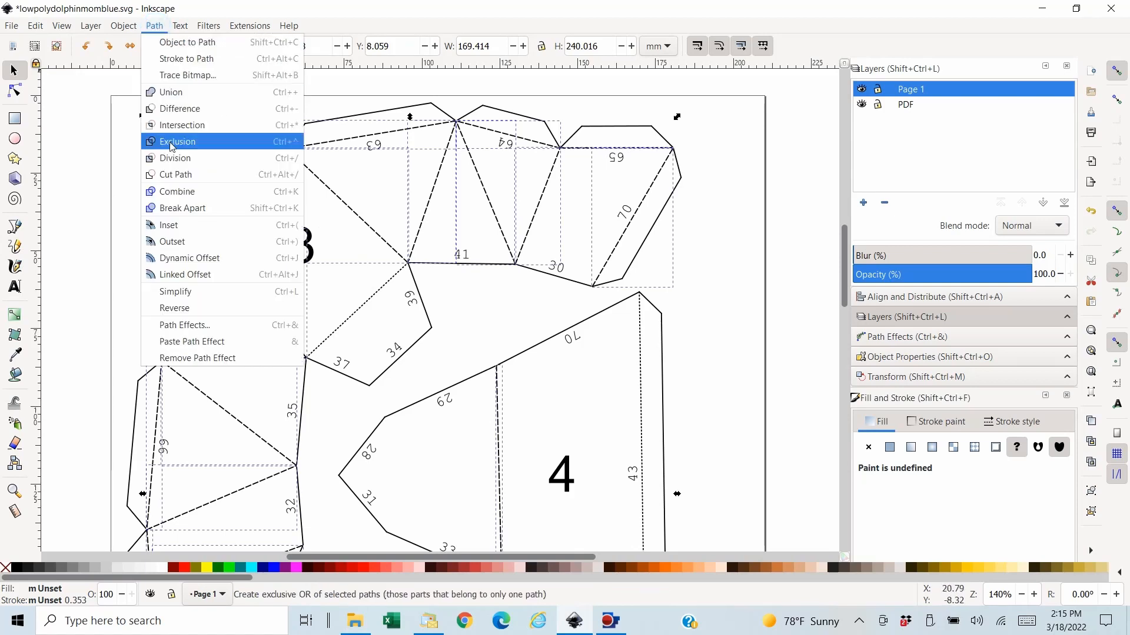
{"action": "left_click", "coordinate": [182, 190]}
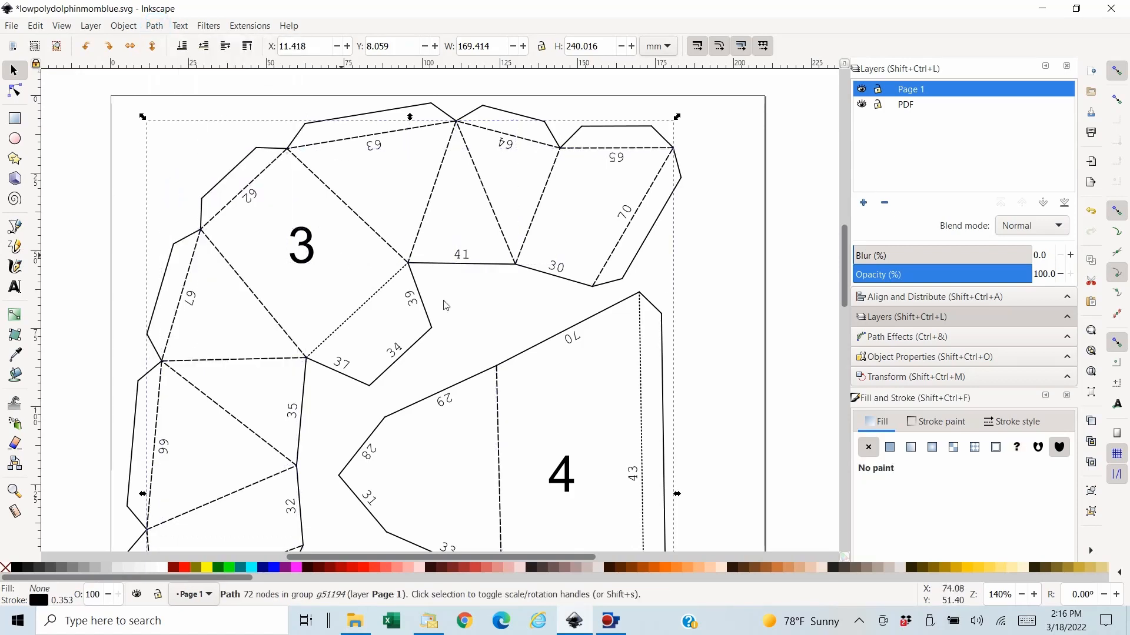
{"action": "left_click", "coordinate": [1026, 422]}
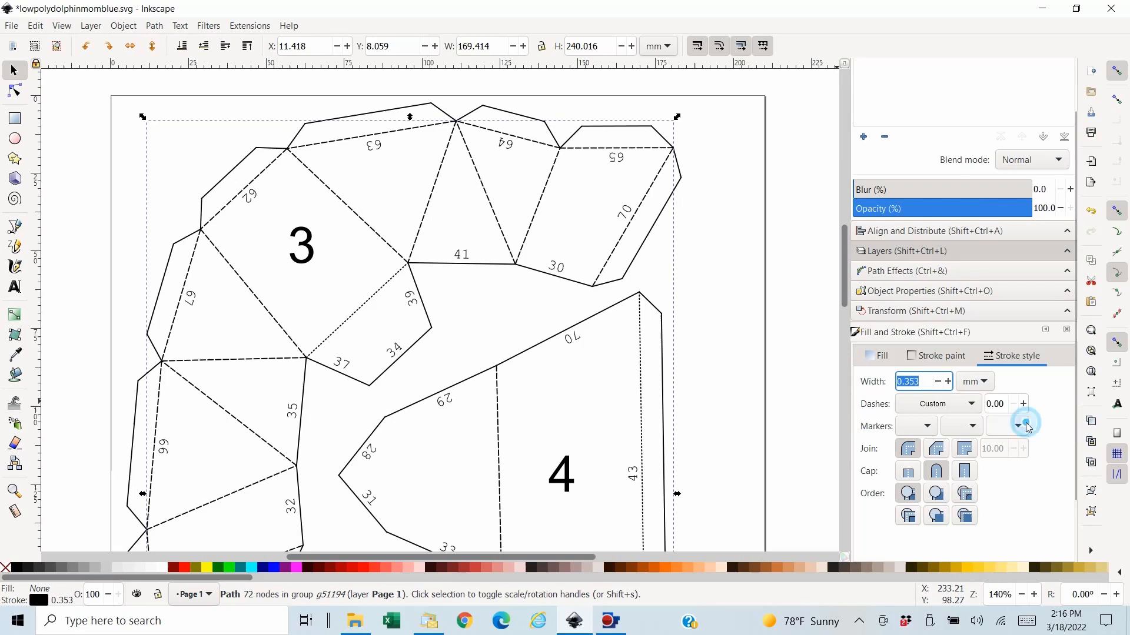
{"action": "left_click", "coordinate": [966, 403]}
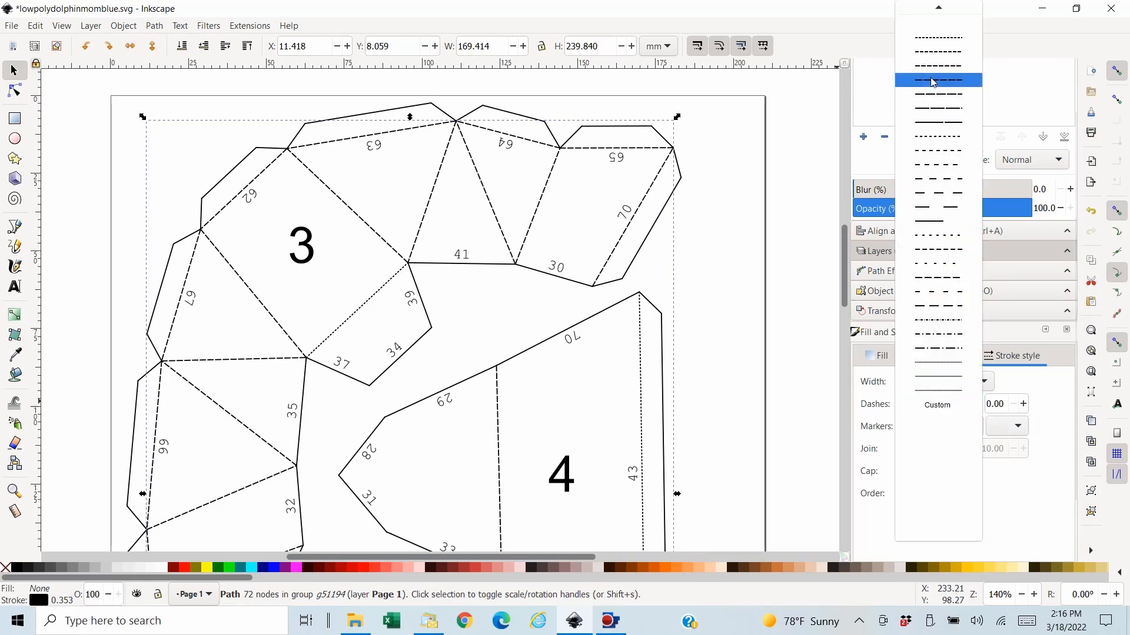
{"action": "scroll", "coordinate": [941, 79], "scroll_direction": "up", "scroll_amount": 4}
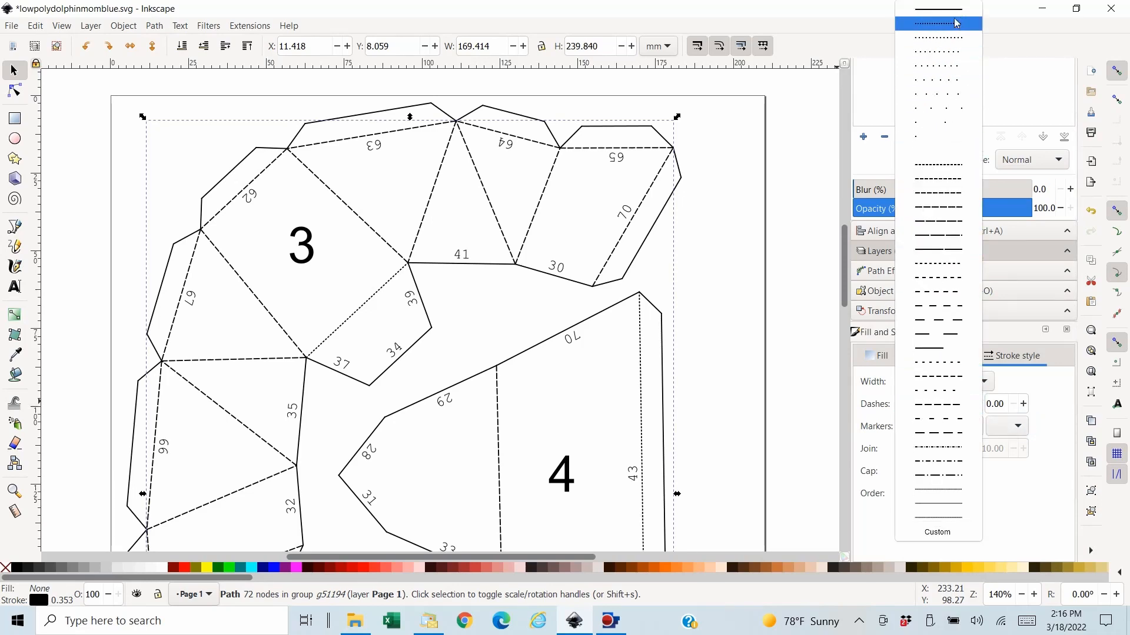
{"action": "left_click", "coordinate": [955, 12]}
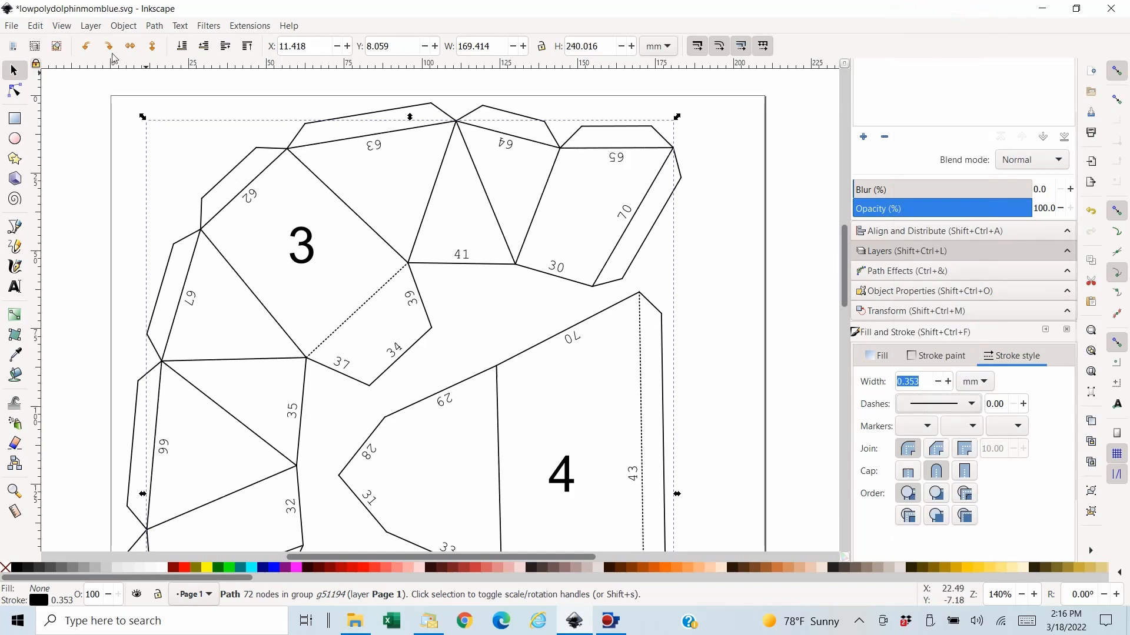
{"action": "left_click", "coordinate": [11, 25]}
{"action": "left_click", "coordinate": [28, 126]}
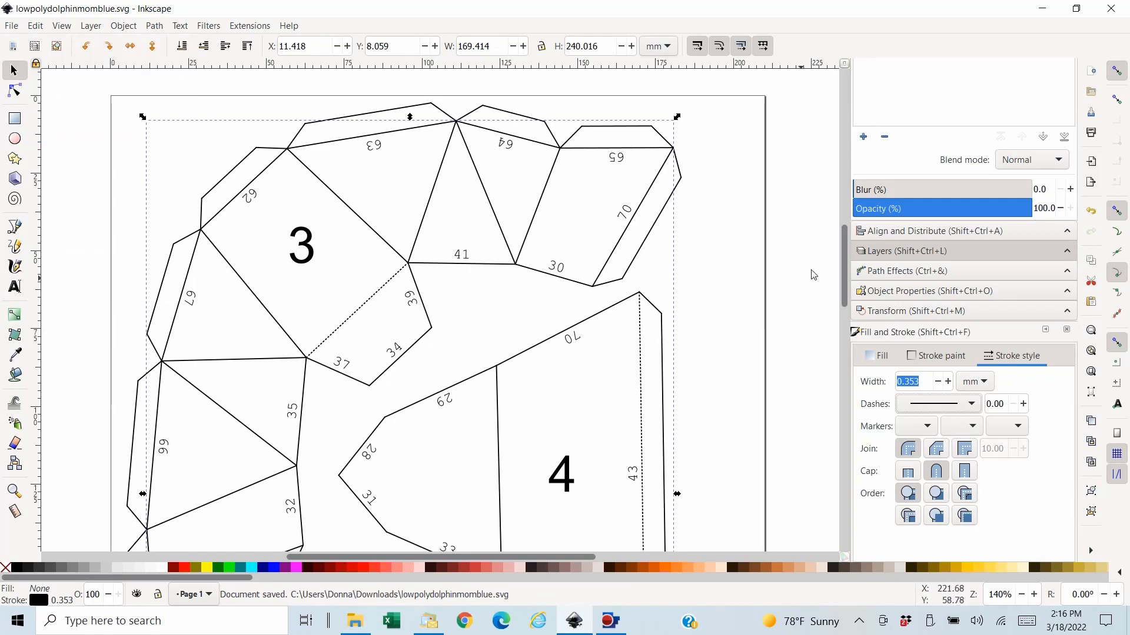
- Hide the Page 1 layer and select all six dotted fold lines across the pieces on the PDF layer
{"action": "scroll", "coordinate": [960, 106], "scroll_direction": "up", "scroll_amount": 2}
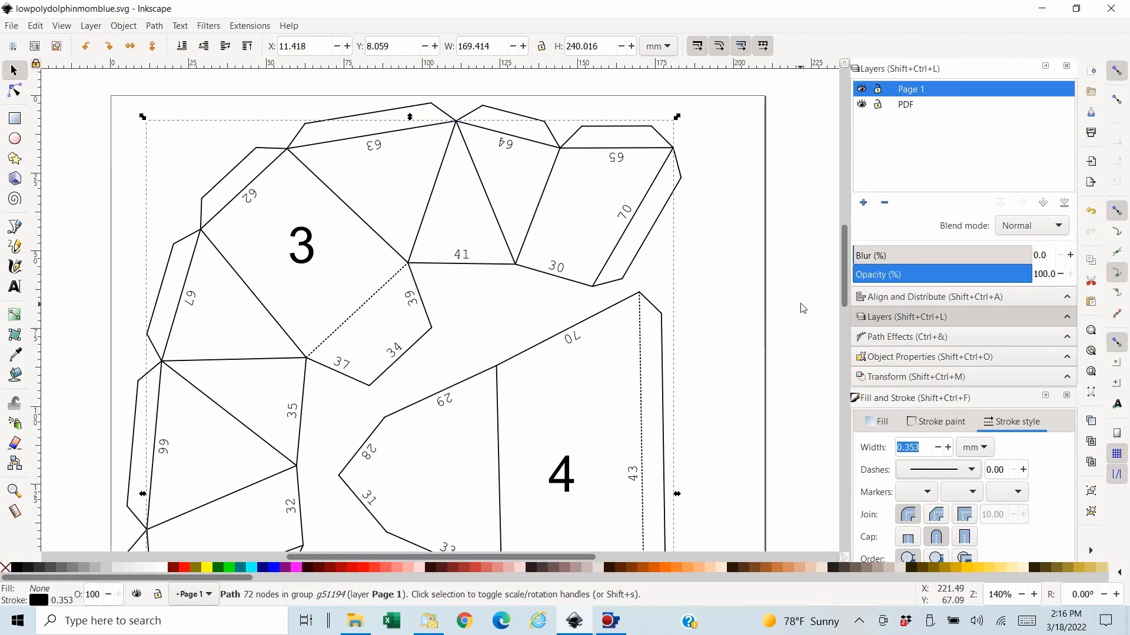
{"action": "left_click", "coordinate": [863, 90]}
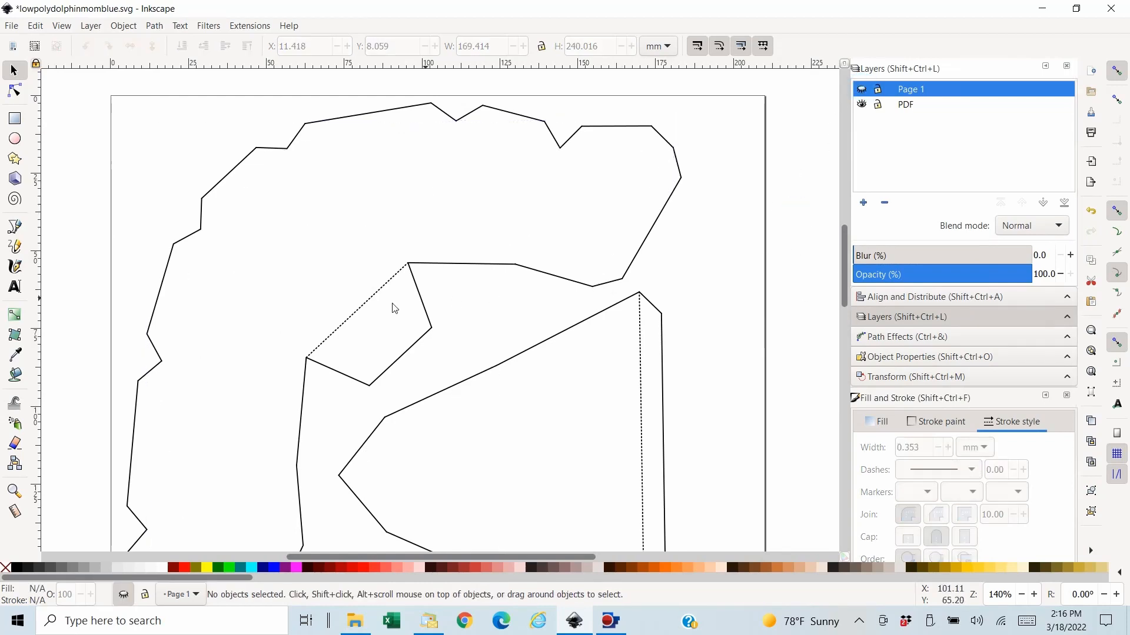
{"action": "left_click", "coordinate": [356, 318]}
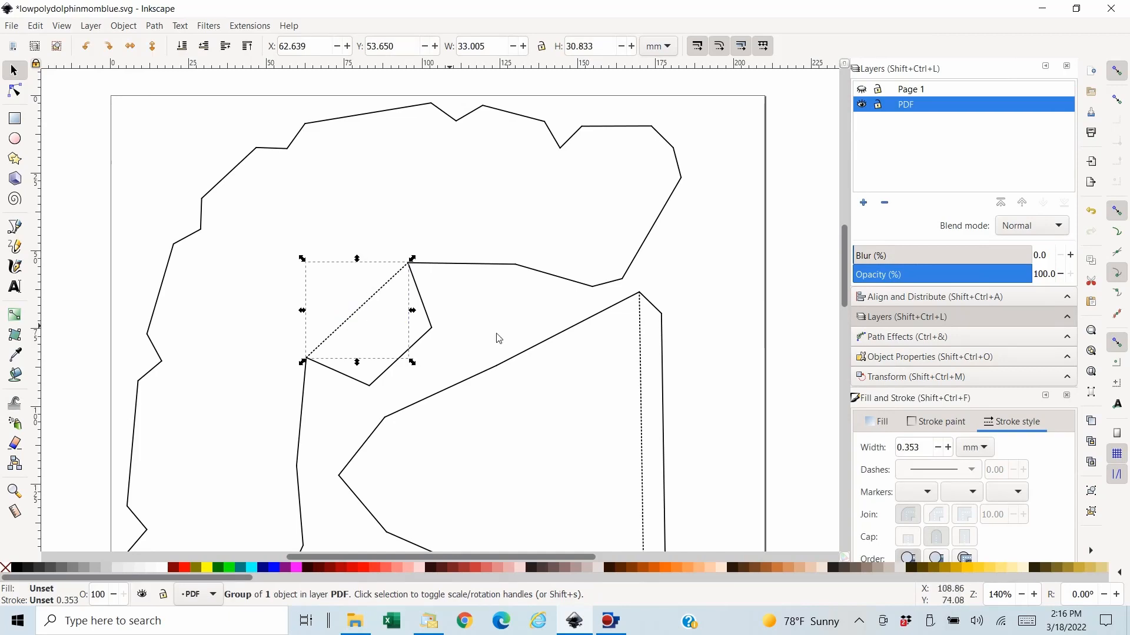
{"action": "scroll", "coordinate": [813, 356], "scroll_direction": "down", "scroll_amount": 2}
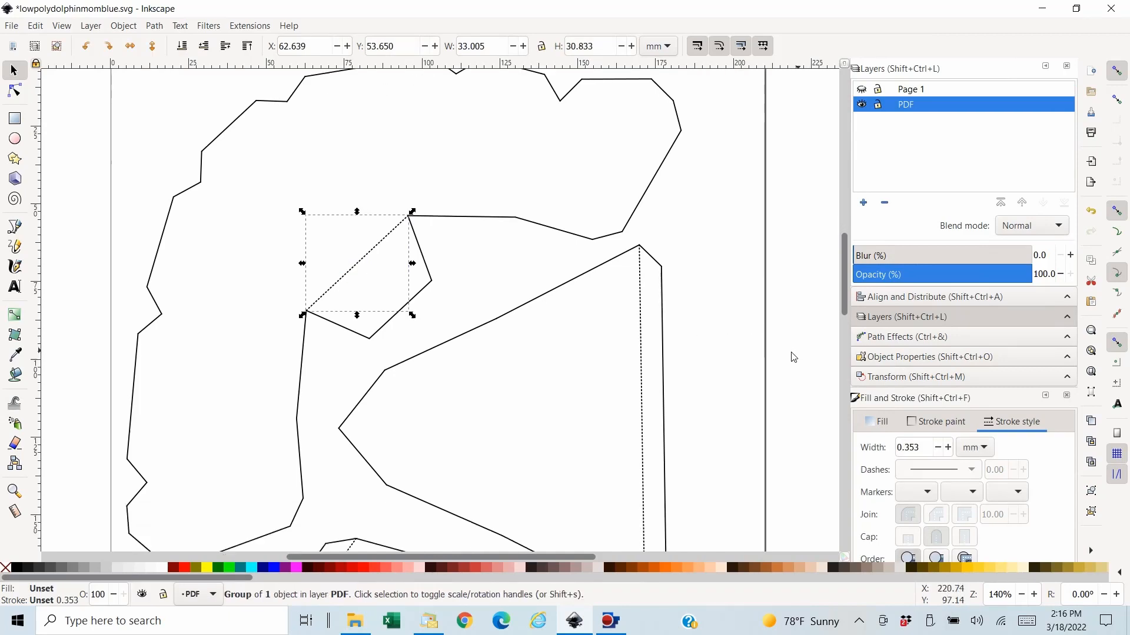
{"action": "left_click", "coordinate": [643, 383], "text": "shift"}
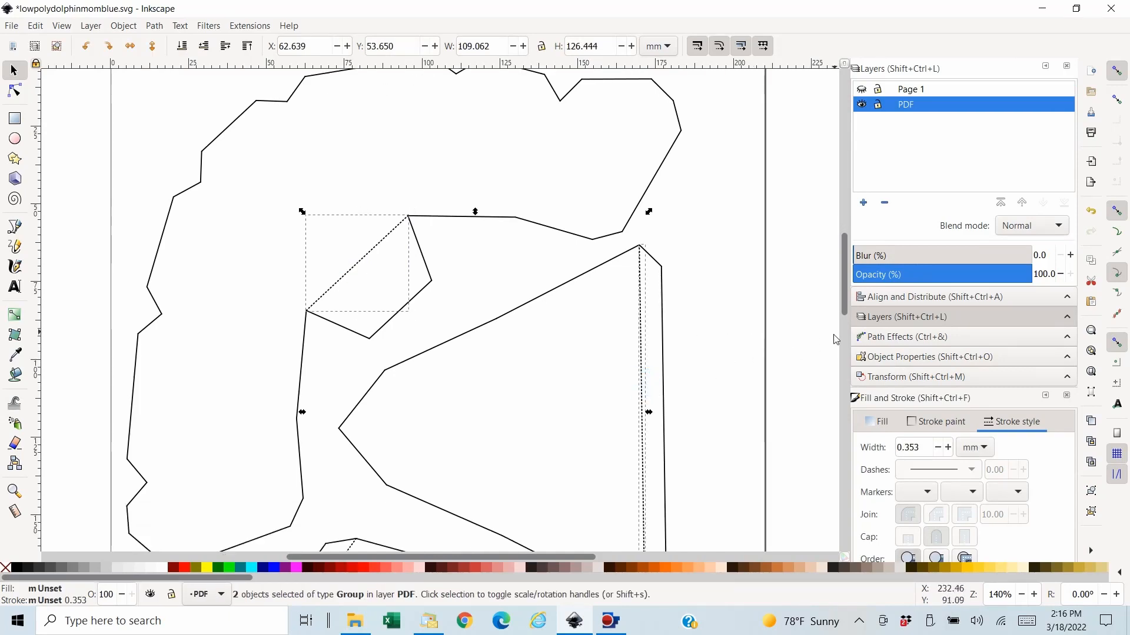
{"action": "scroll", "coordinate": [815, 346], "scroll_direction": "down", "scroll_amount": 12}
{"action": "scroll", "coordinate": [818, 342], "scroll_direction": "down", "scroll_amount": 3}
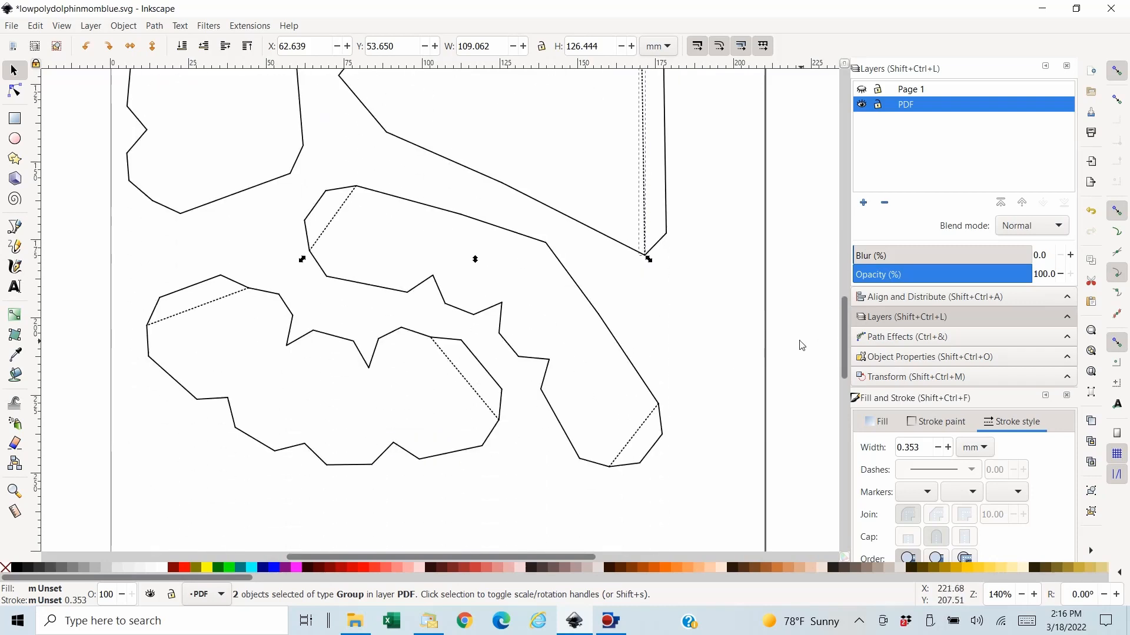
{"action": "left_click", "coordinate": [332, 226], "text": "shift"}
{"action": "left_click", "coordinate": [211, 308], "text": "shift"}
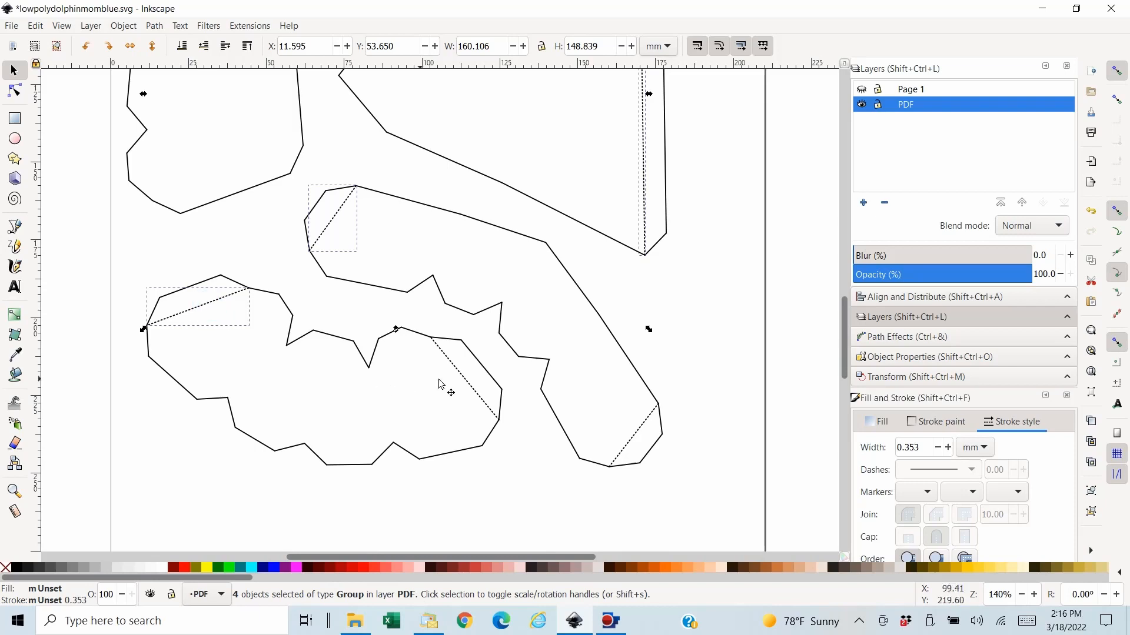
{"action": "left_click", "coordinate": [470, 387], "text": "shift"}
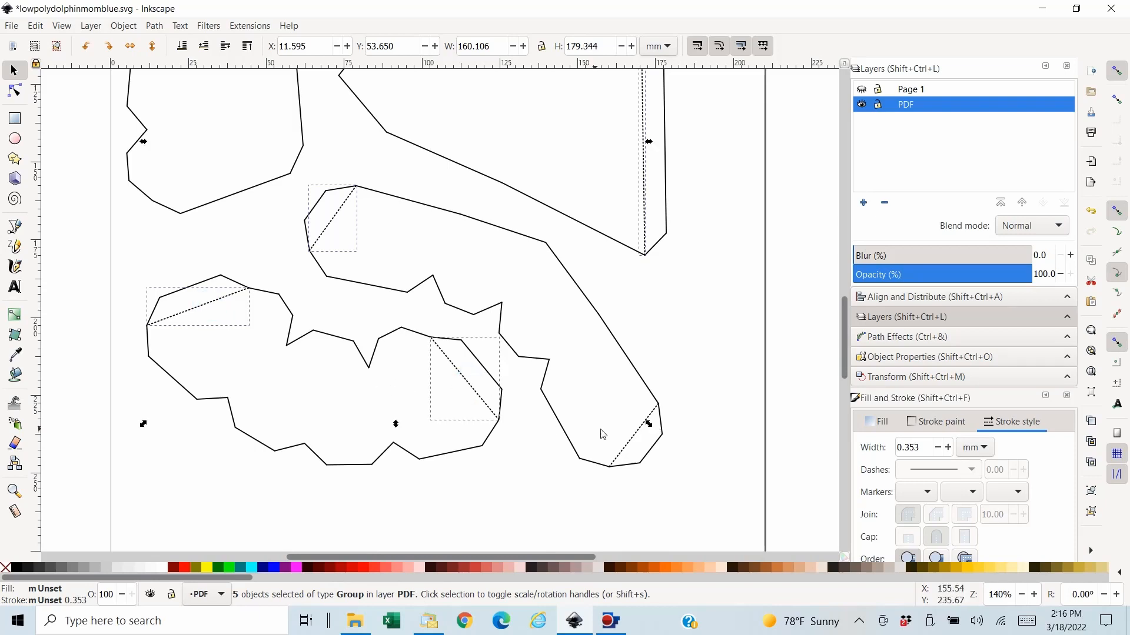
{"action": "left_click", "coordinate": [637, 444], "text": "shift"}
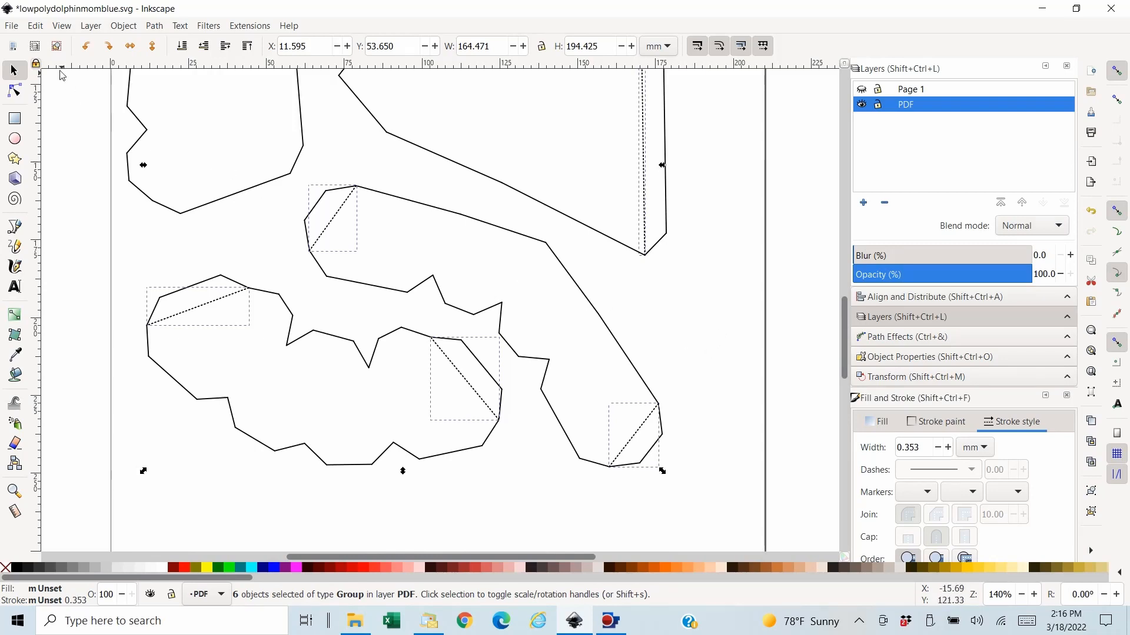
- Move the selected dotted fold lines from the PDF layer in place onto the Page 1 layer, making that layer visible again
{"action": "left_click", "coordinate": [33, 26]}
{"action": "left_click", "coordinate": [47, 93]}
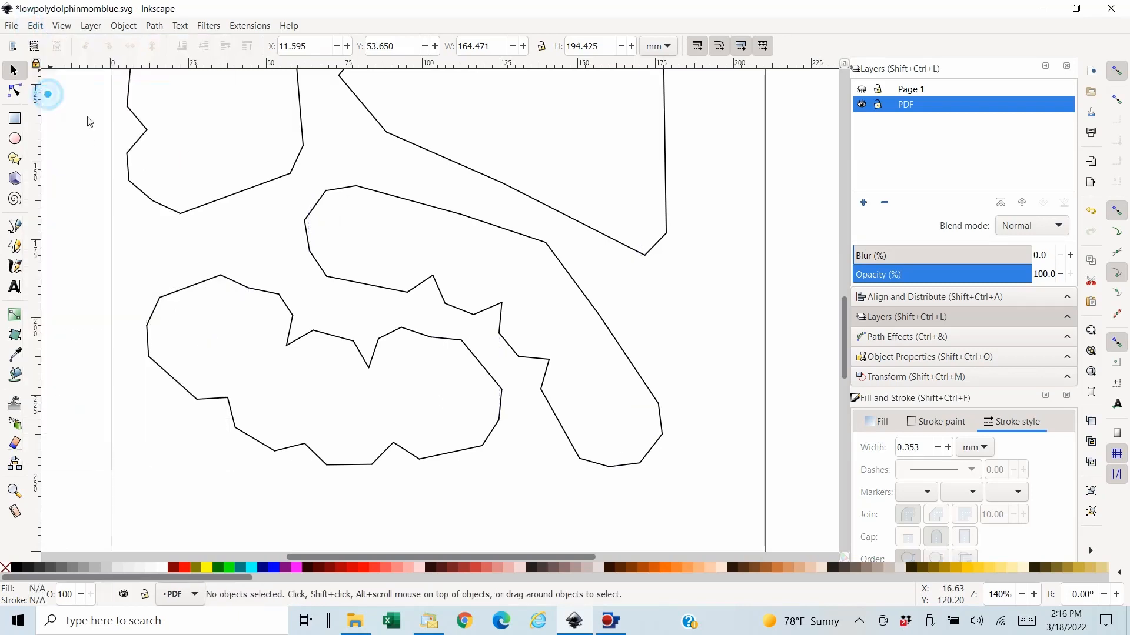
{"action": "scroll", "coordinate": [787, 428], "scroll_direction": "up", "scroll_amount": 4}
{"action": "scroll", "coordinate": [787, 428], "scroll_direction": "up", "scroll_amount": 15}
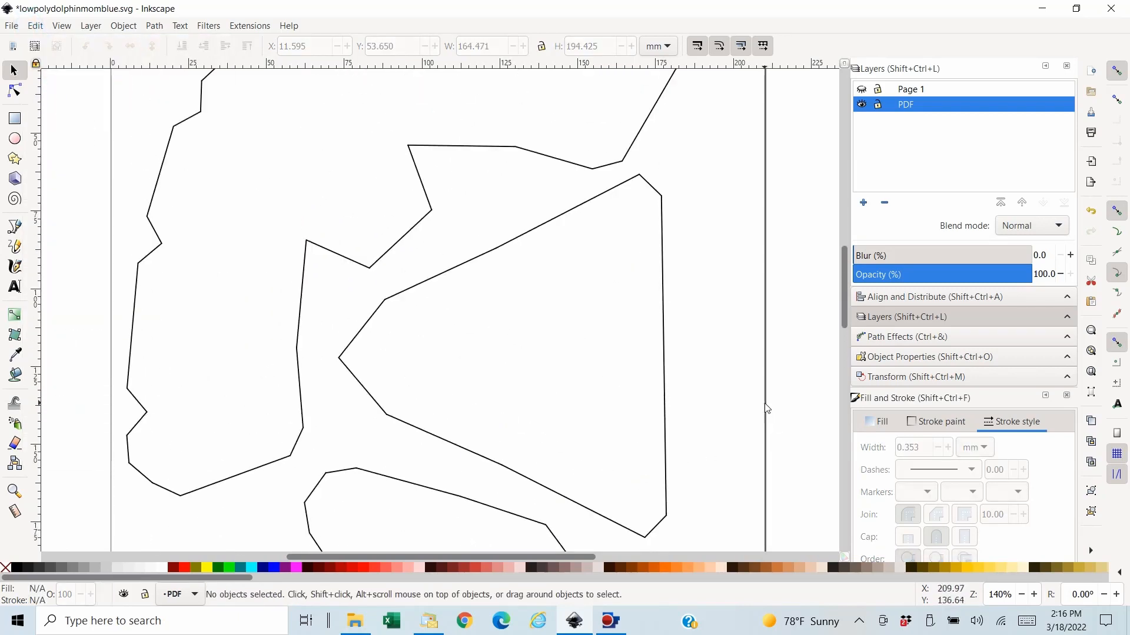
{"action": "left_click", "coordinate": [861, 89]}
{"action": "left_click", "coordinate": [911, 91]}
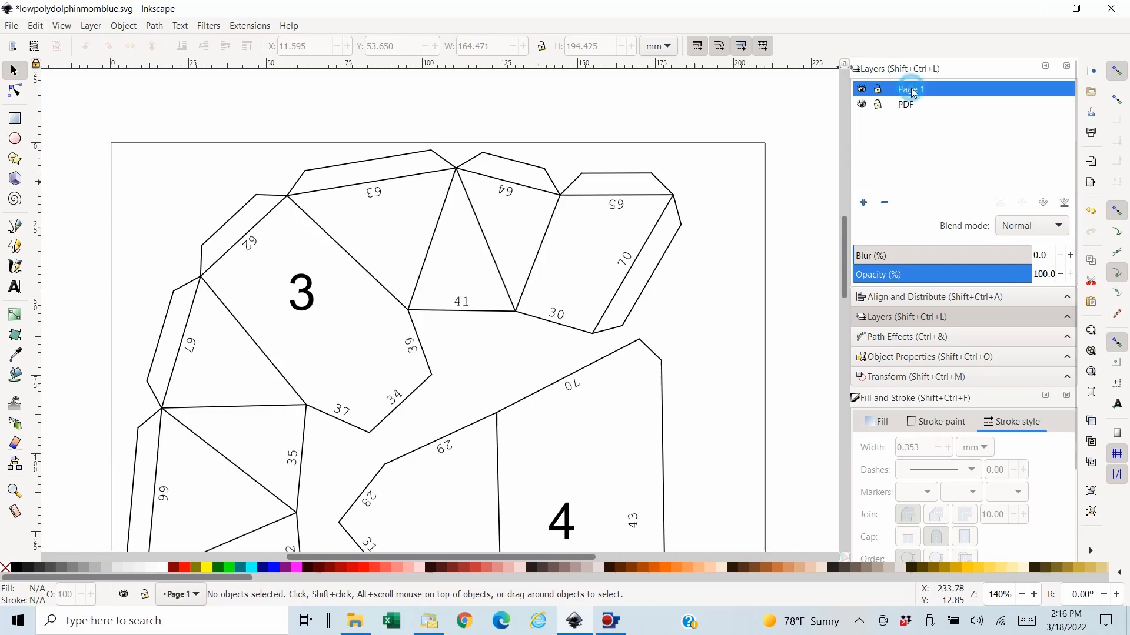
{"action": "left_click", "coordinate": [40, 27]}
{"action": "left_click", "coordinate": [77, 142]}
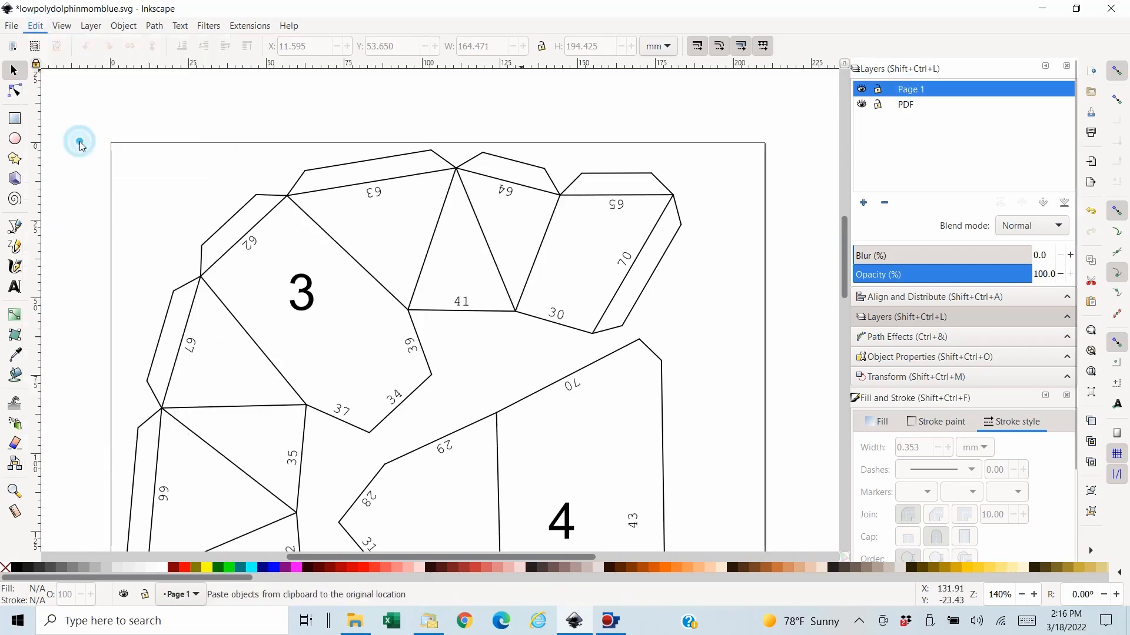
- Combine the dotted fold lines into one path and change its stroke to a pattern of longer, widely spaced dashes
{"action": "left_click", "coordinate": [158, 31]}
{"action": "left_click", "coordinate": [184, 190]}
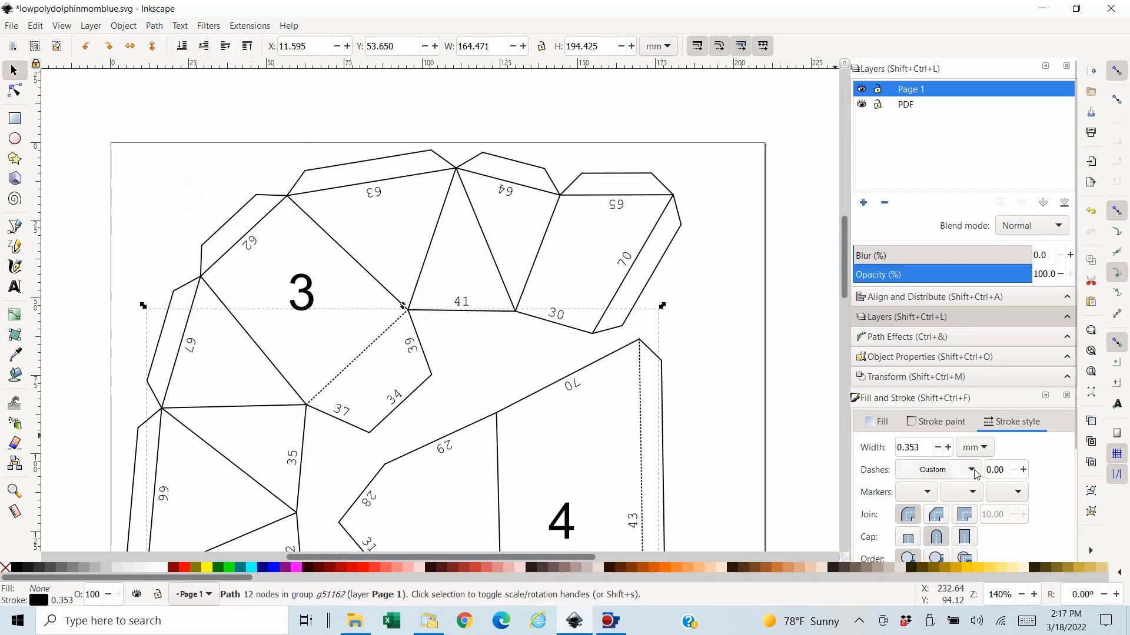
{"action": "left_click", "coordinate": [954, 470]}
{"action": "left_click", "coordinate": [934, 259]}
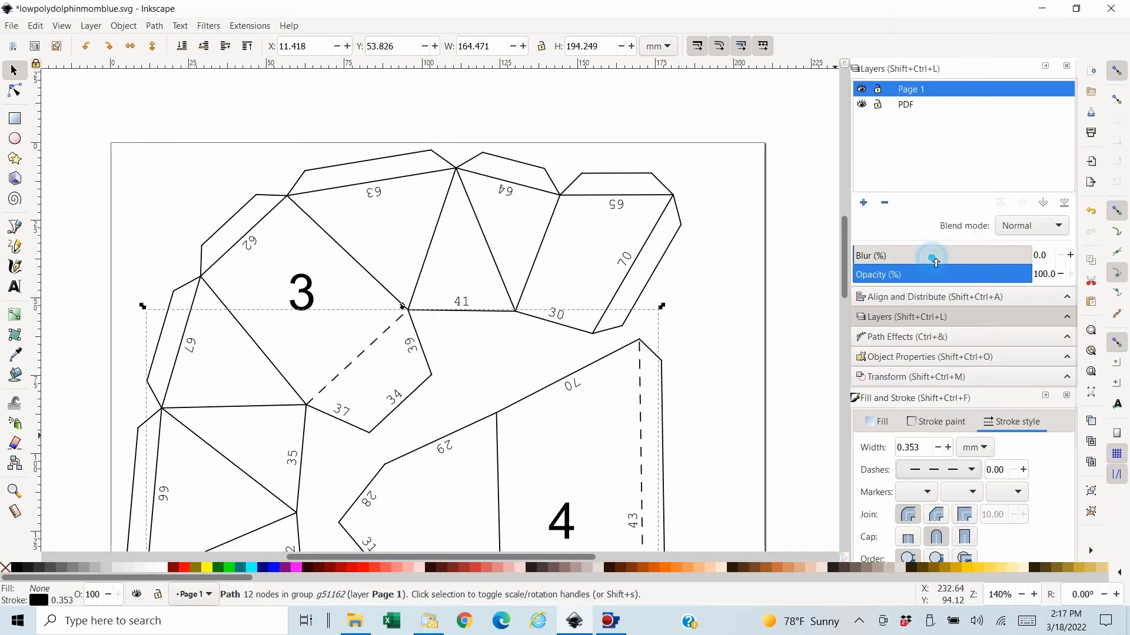
- Apply the Convert to Dashes extension to the combined dashed fold-line path
{"action": "left_click", "coordinate": [249, 27]}
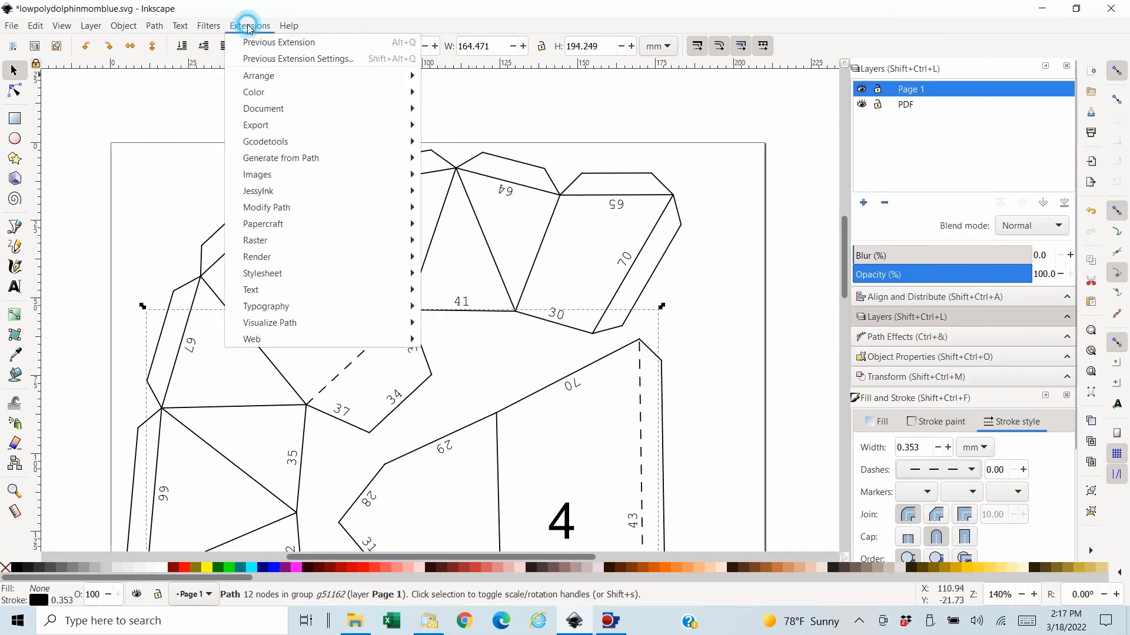
{"action": "mouse_move", "coordinate": [313, 211]}
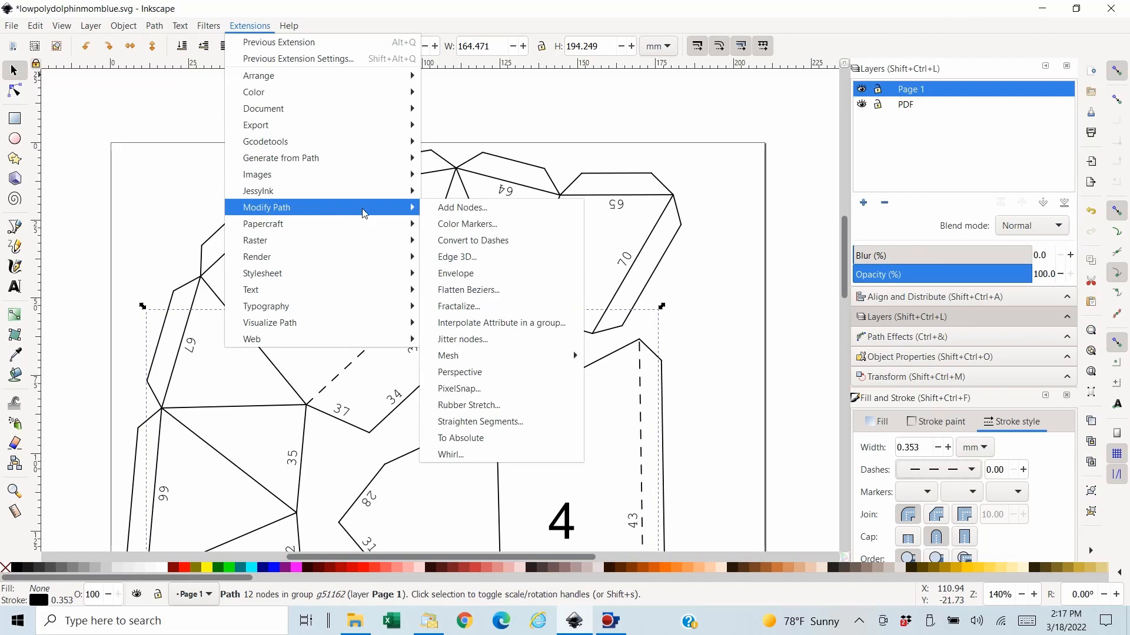
{"action": "left_click", "coordinate": [497, 239]}
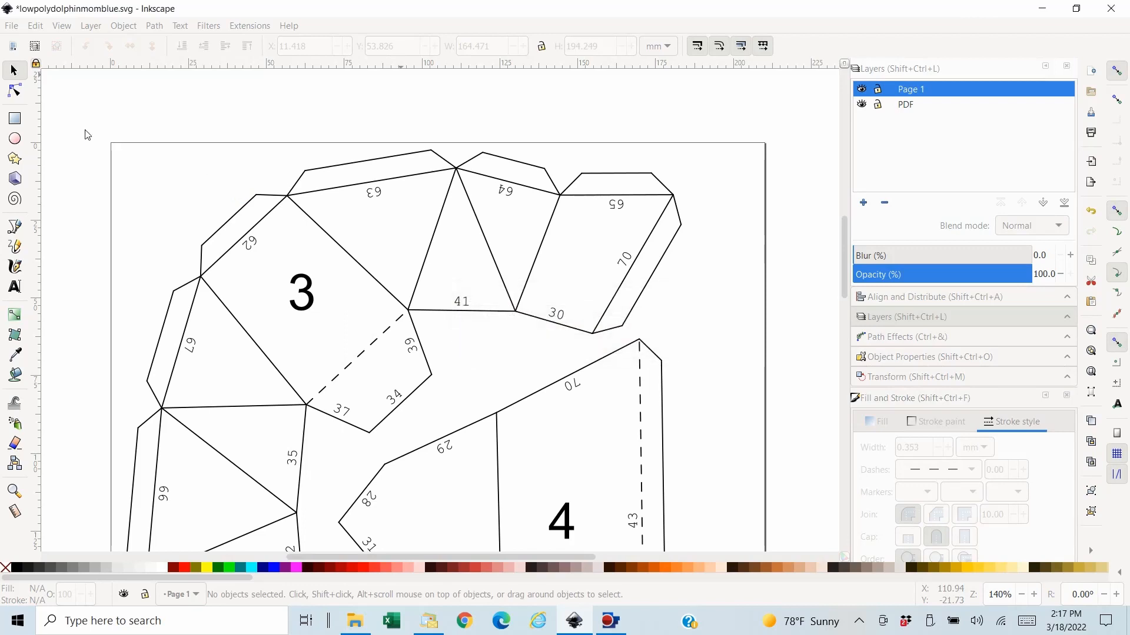
- Save the document, then hide the Page 1 layer to leave only the cut outlines on the PDF layer
{"action": "left_click", "coordinate": [11, 26]}
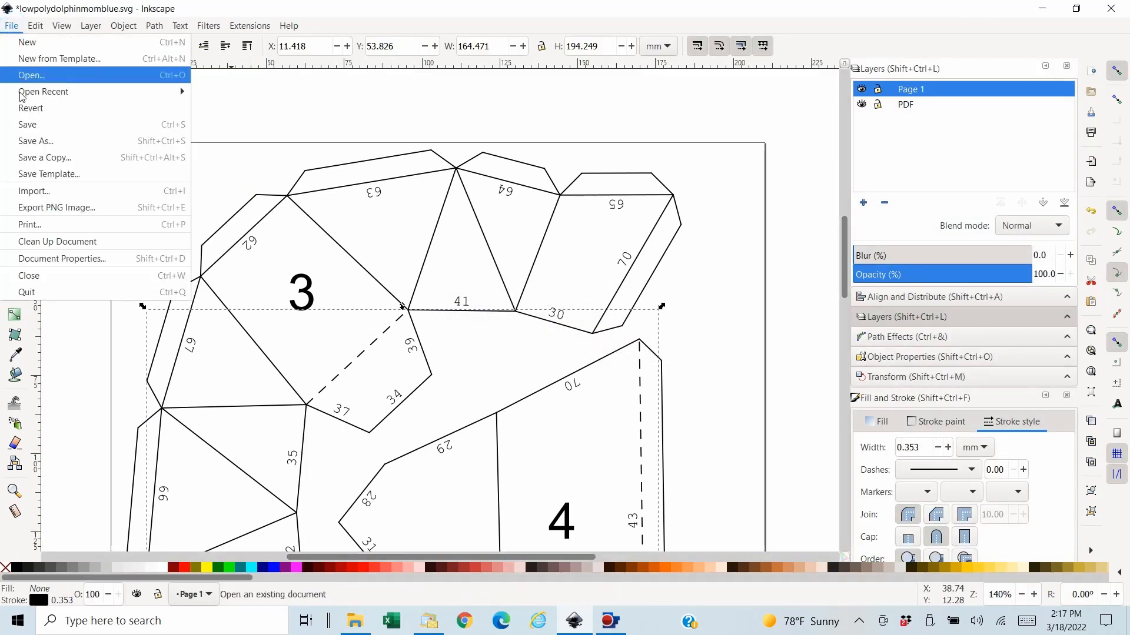
{"action": "left_click", "coordinate": [27, 124]}
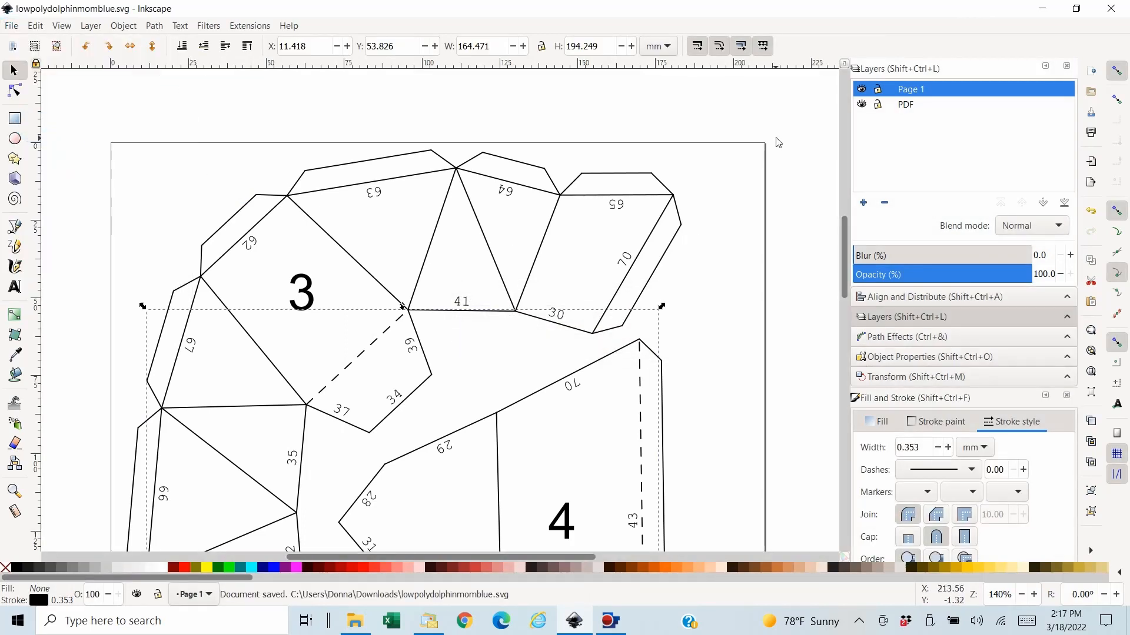
{"action": "left_click", "coordinate": [862, 89]}
{"action": "left_click", "coordinate": [784, 239]}
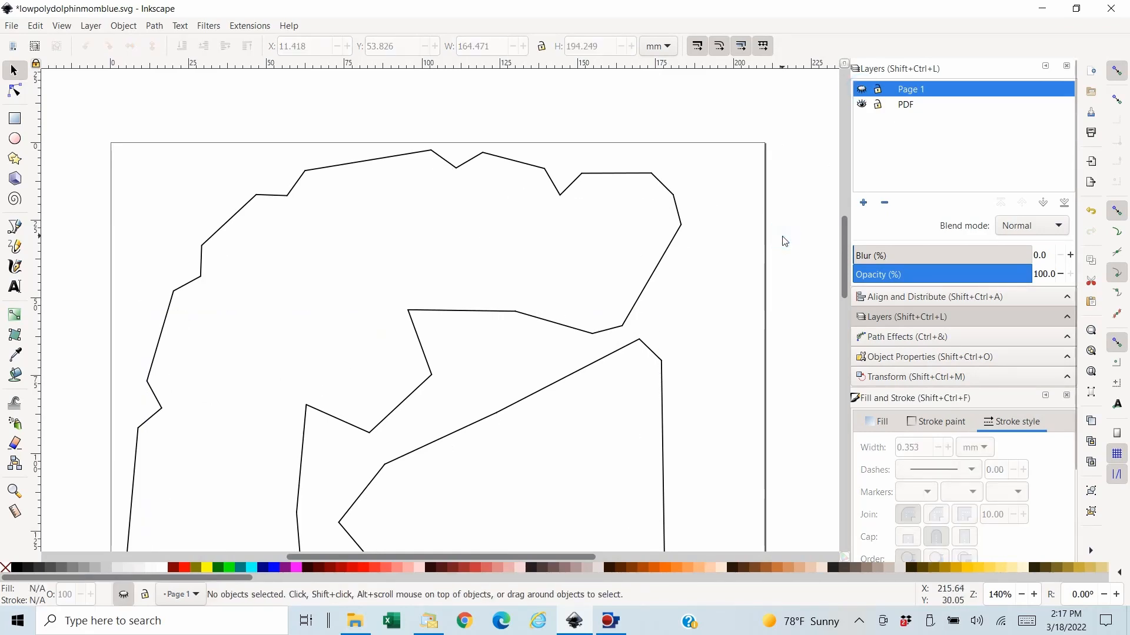
{"action": "scroll", "coordinate": [785, 241], "scroll_direction": "down", "scroll_amount": 2}
{"action": "key", "text": "minus"}
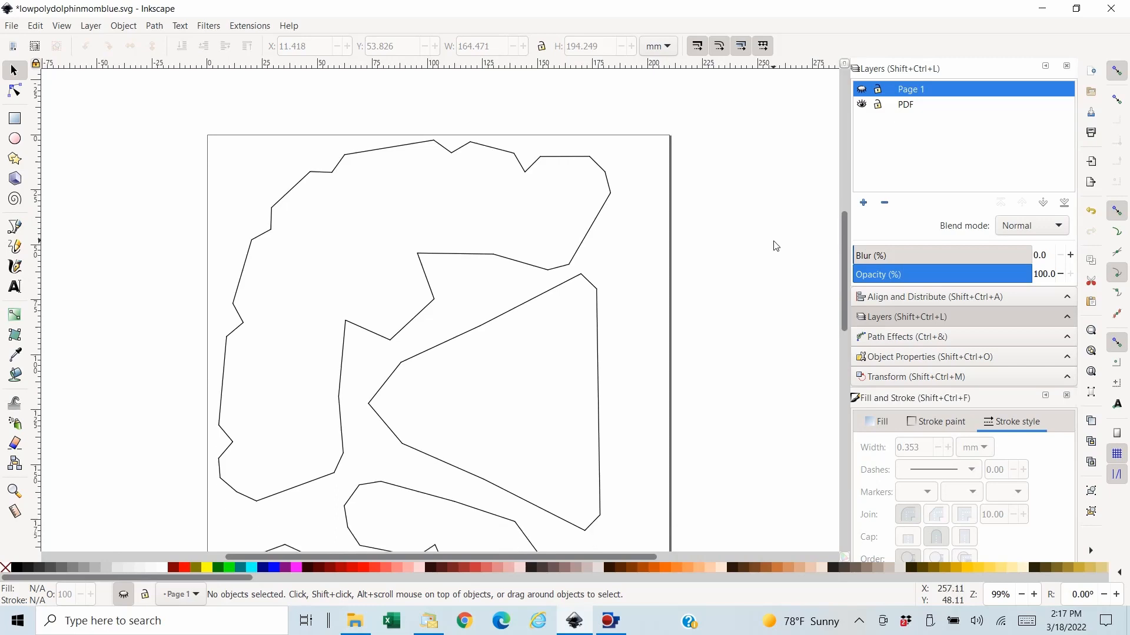
{"action": "key", "text": "minus"}
{"action": "scroll", "coordinate": [756, 233], "scroll_direction": "down", "scroll_amount": 2}
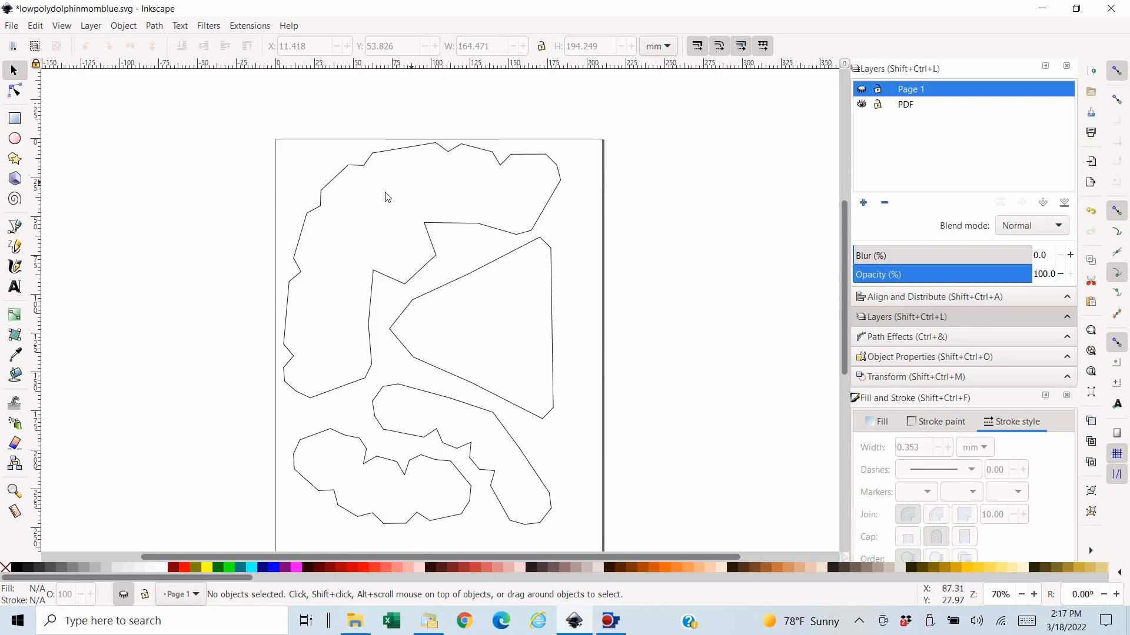
- Try to bucket-fill the outline of the large upper-left piece while the hidden Page 1 layer is current
{"action": "left_click", "coordinate": [15, 377]}
{"action": "left_click", "coordinate": [379, 247]}
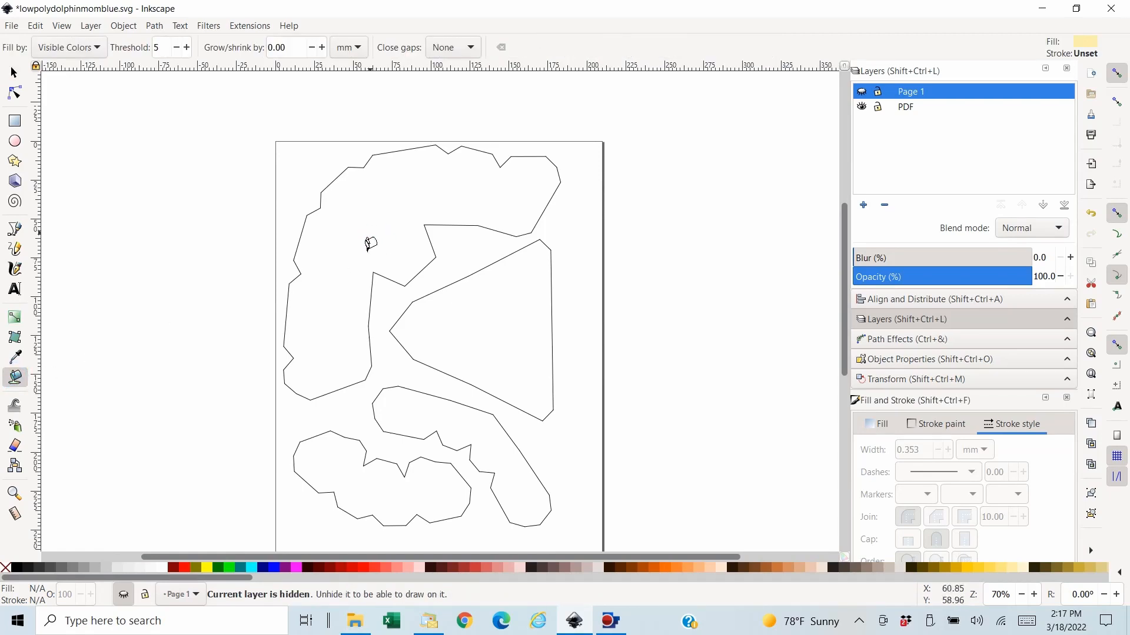
{"action": "left_click", "coordinate": [14, 71]}
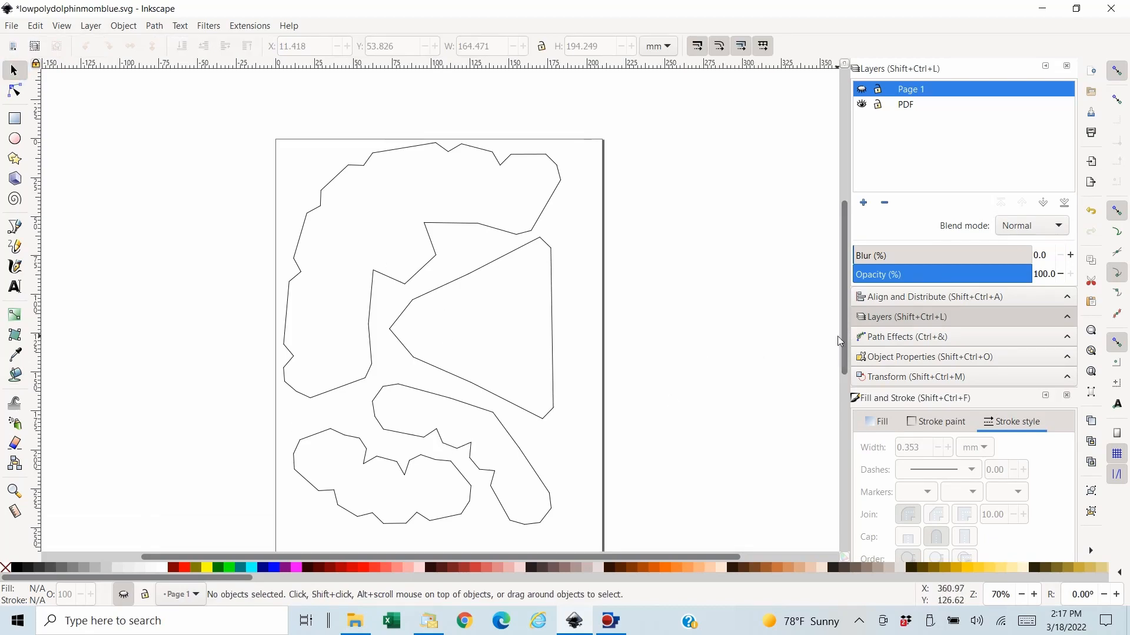
- Select all outline segments of the lower-left piece on the PDF layer with a selection box
{"action": "left_click_drag", "start_coordinate": [844, 357], "coordinate": [844, 376]}
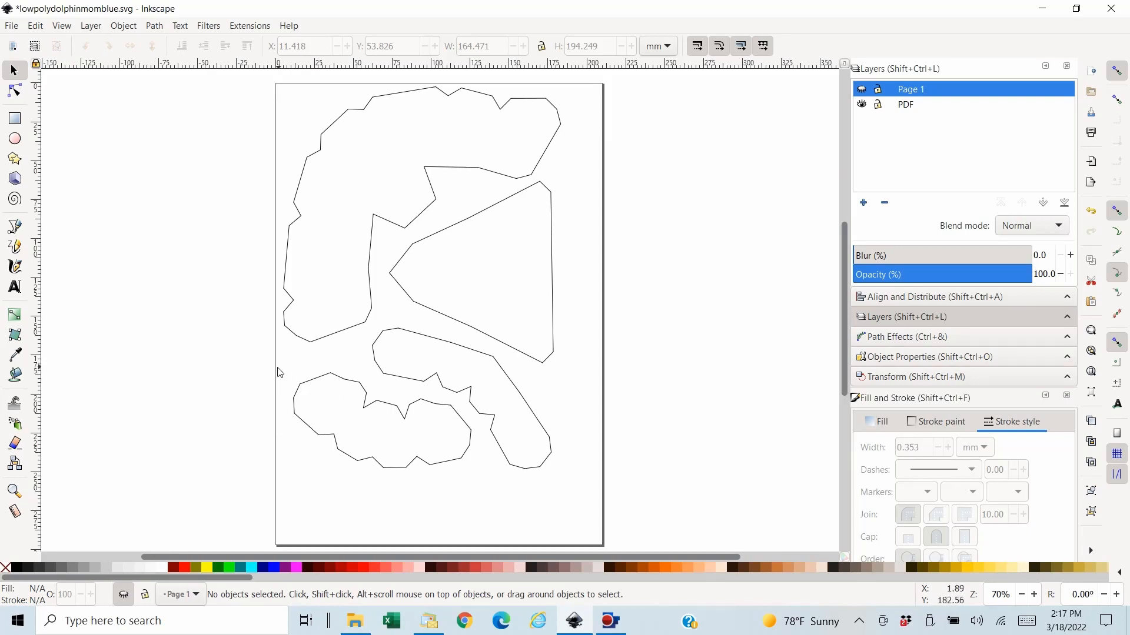
{"action": "left_click_drag", "start_coordinate": [264, 372], "coordinate": [479, 480]}
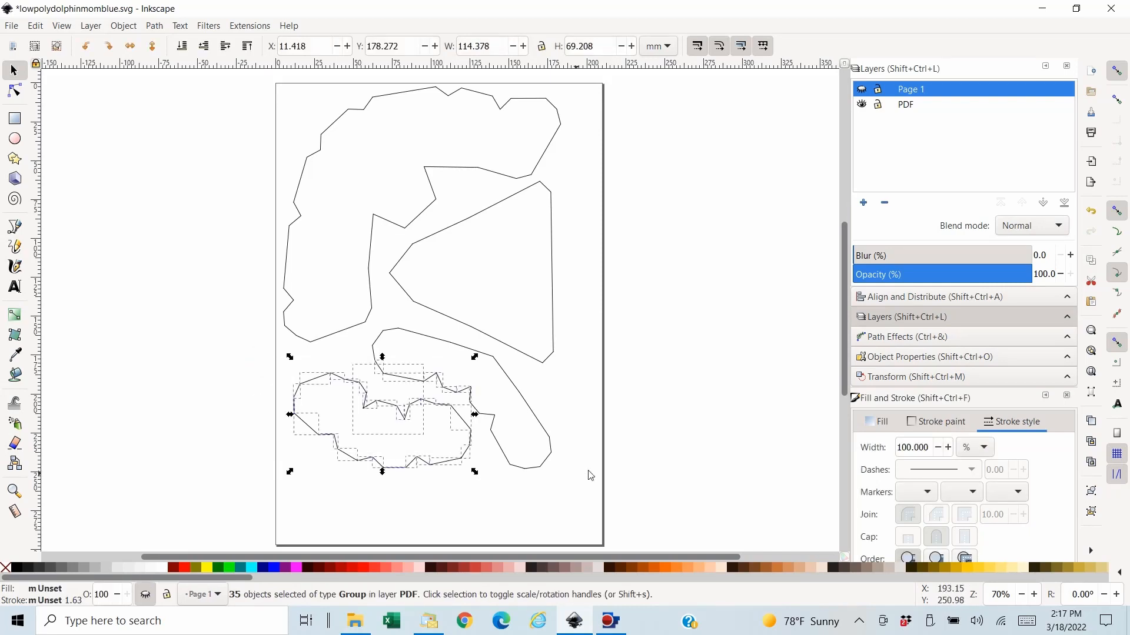
{"action": "key", "text": "plus"}
{"action": "key", "text": "plus"}
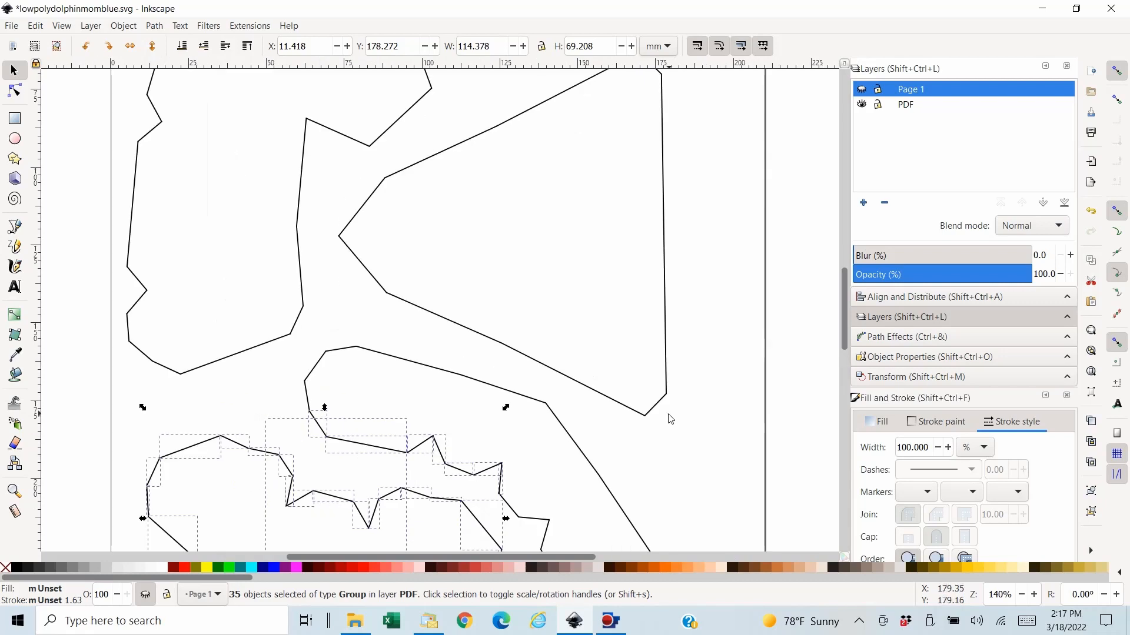
- Remove the neighbouring curved piece's edge segments from the selection of the lower-left piece's outline
{"action": "left_click", "coordinate": [318, 424], "text": "shift"}
{"action": "left_click", "coordinate": [365, 449], "text": "shift"}
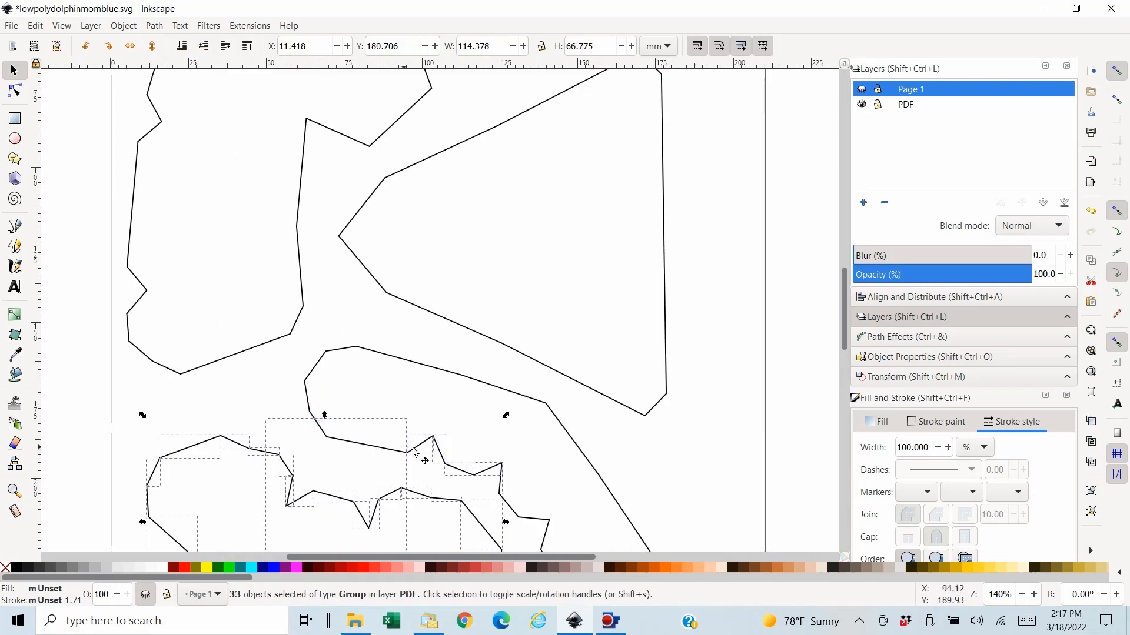
{"action": "left_click", "coordinate": [429, 447], "text": "shift"}
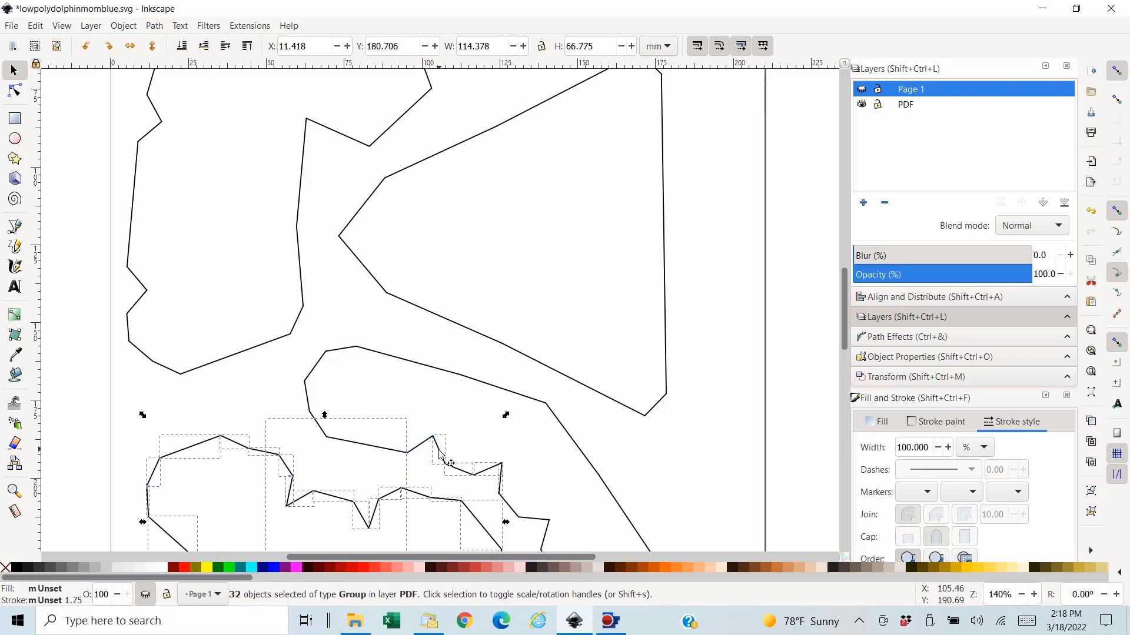
{"action": "left_click", "coordinate": [441, 452], "text": "shift"}
{"action": "left_click", "coordinate": [459, 469], "text": "shift"}
{"action": "left_click", "coordinate": [492, 474], "text": "shift"}
{"action": "left_click", "coordinate": [501, 479], "text": "shift"}
- Cut the selected outline segments of the lower-left piece
{"action": "scroll", "coordinate": [695, 452], "scroll_direction": "down", "scroll_amount": 3}
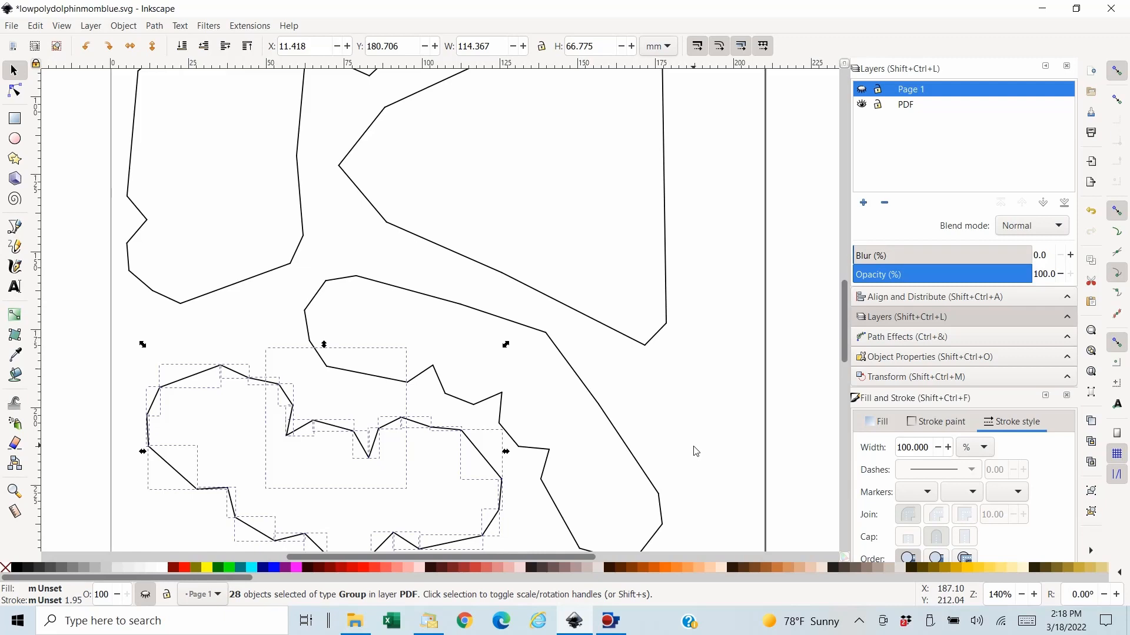
{"action": "scroll", "coordinate": [695, 452], "scroll_direction": "down", "scroll_amount": 2}
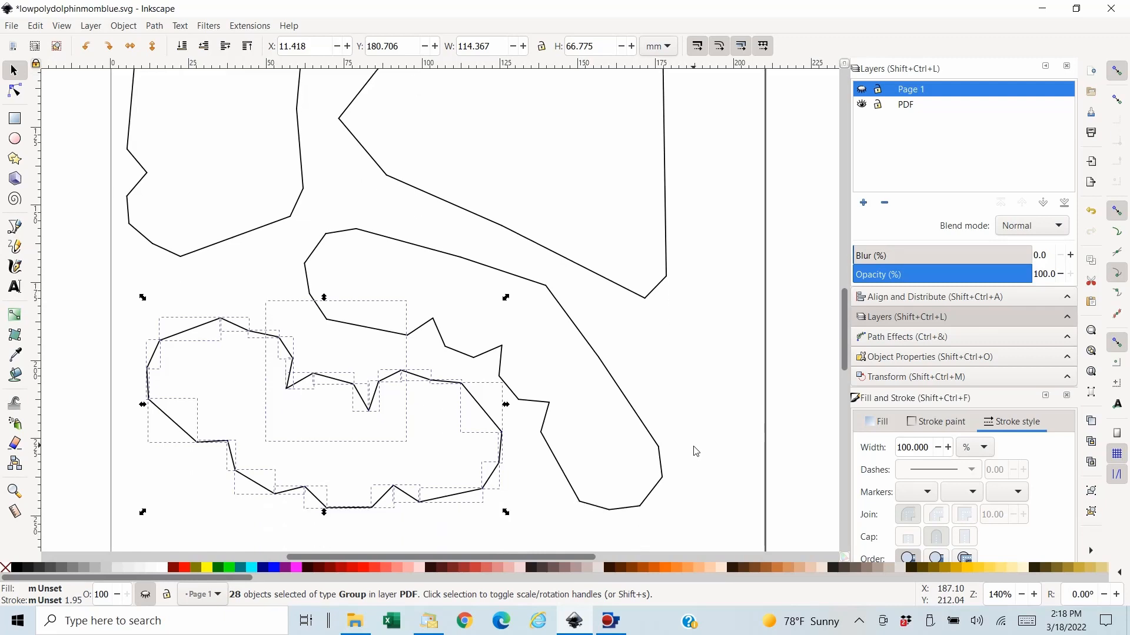
{"action": "scroll", "coordinate": [690, 430], "scroll_direction": "up", "scroll_amount": 1}
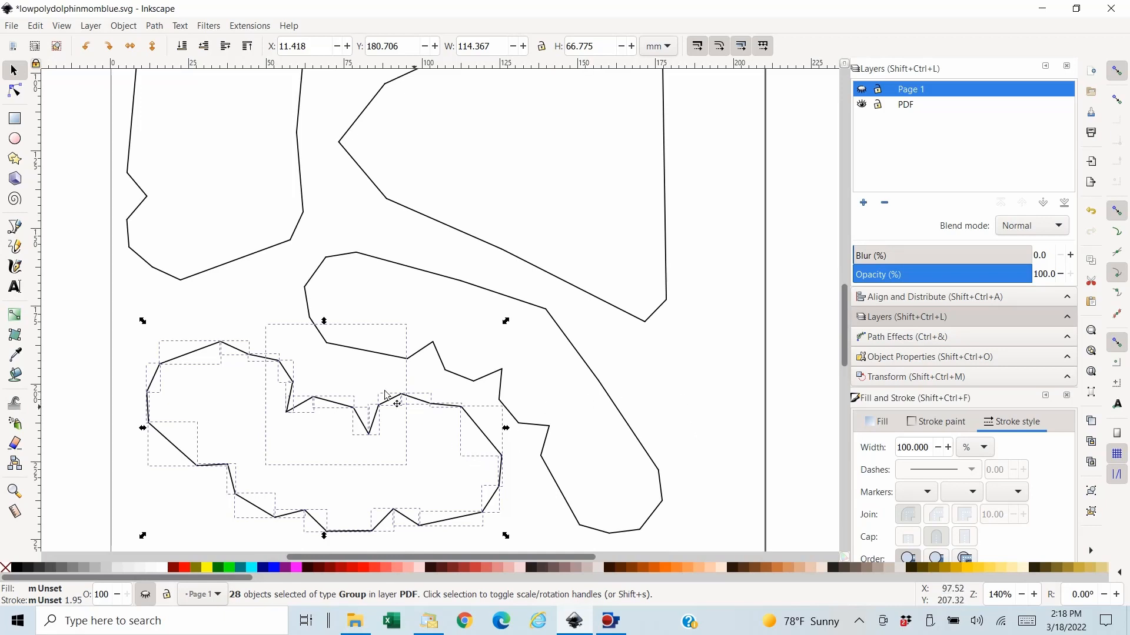
{"action": "left_click", "coordinate": [34, 28]}
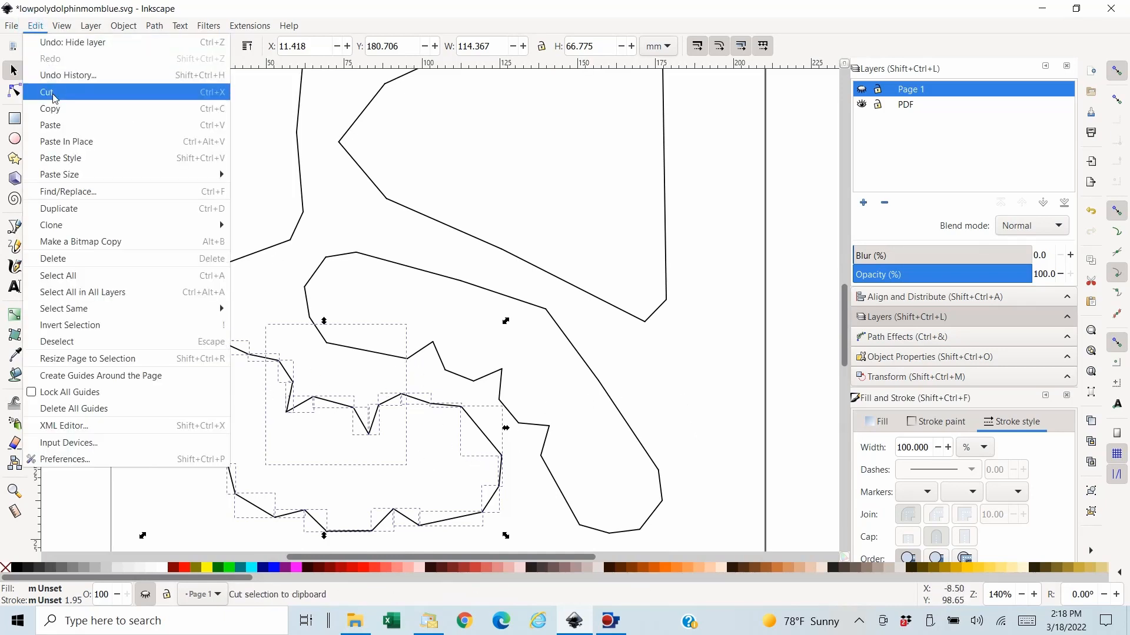
{"action": "left_click", "coordinate": [53, 91]}
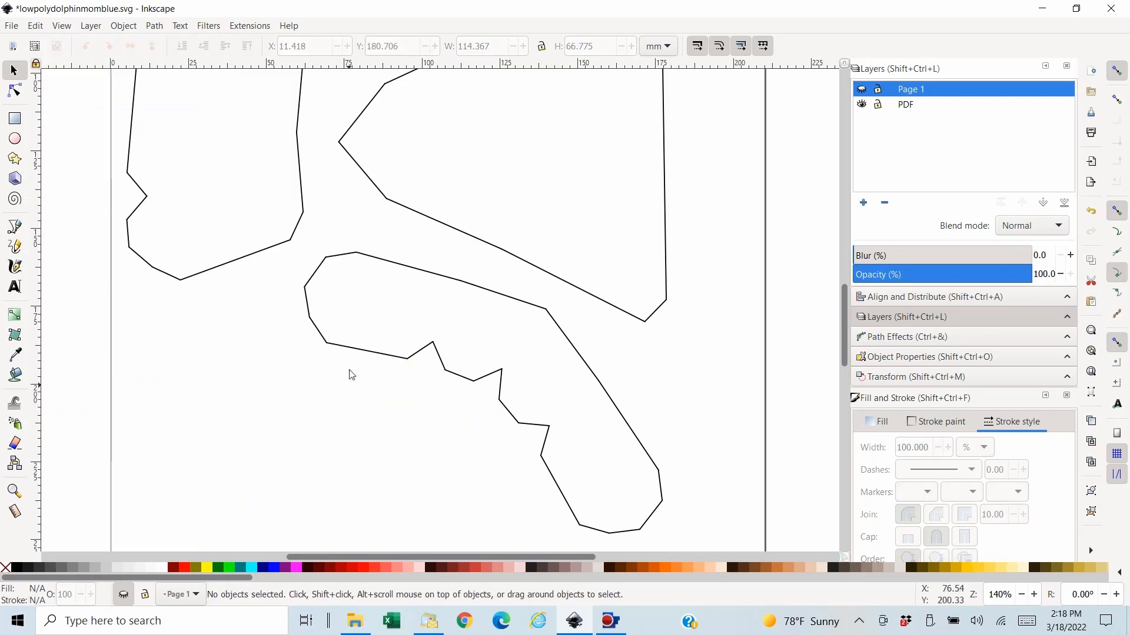
- Try to paste the cut outline segments in place while the hidden Page 1 layer is current
{"action": "left_click", "coordinate": [36, 26]}
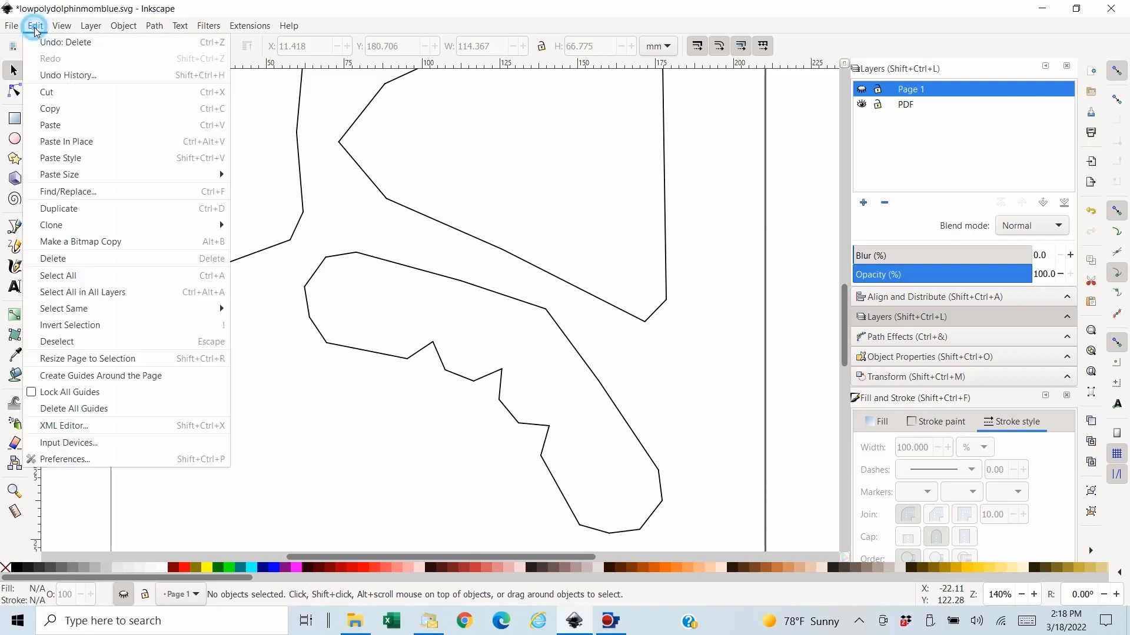
{"action": "left_click", "coordinate": [94, 141]}
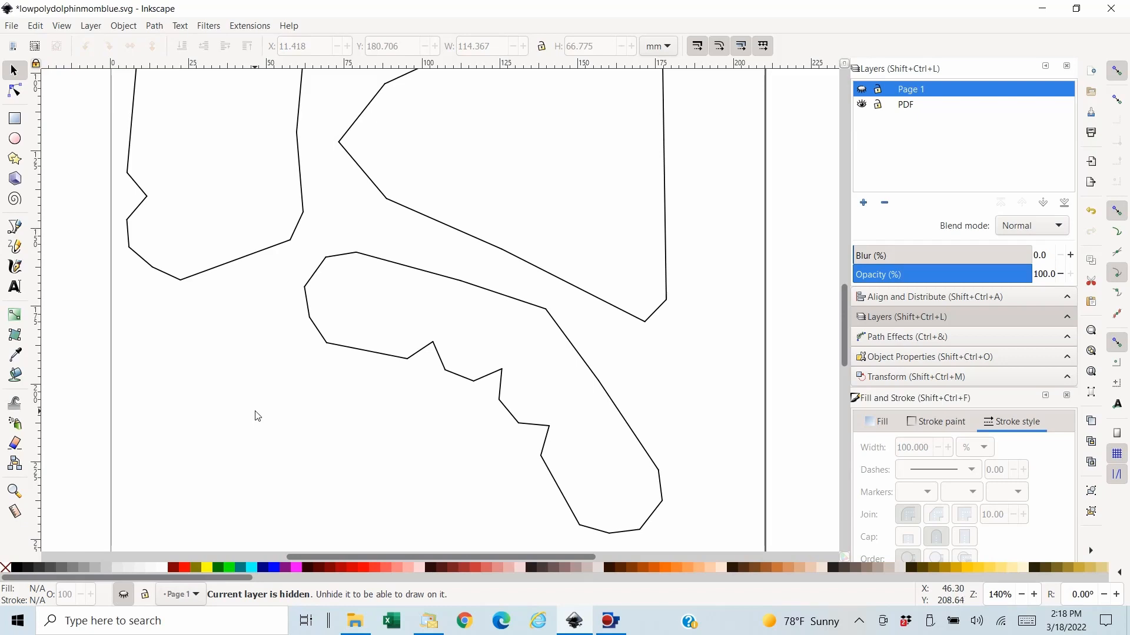
{"action": "left_click", "coordinate": [36, 26]}
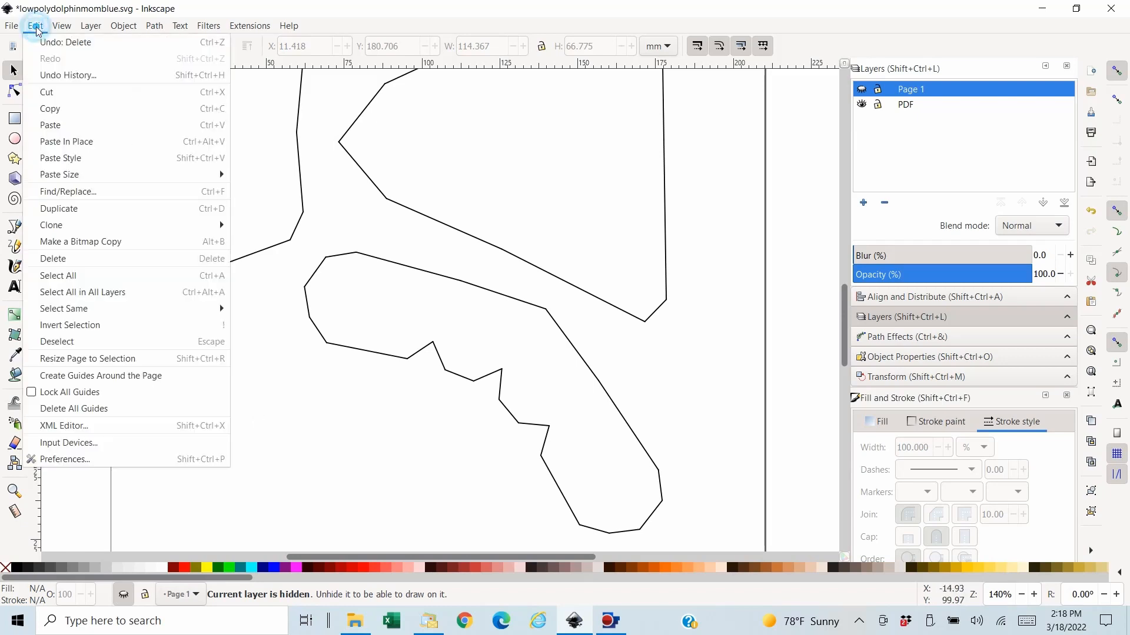
{"action": "left_click", "coordinate": [95, 142]}
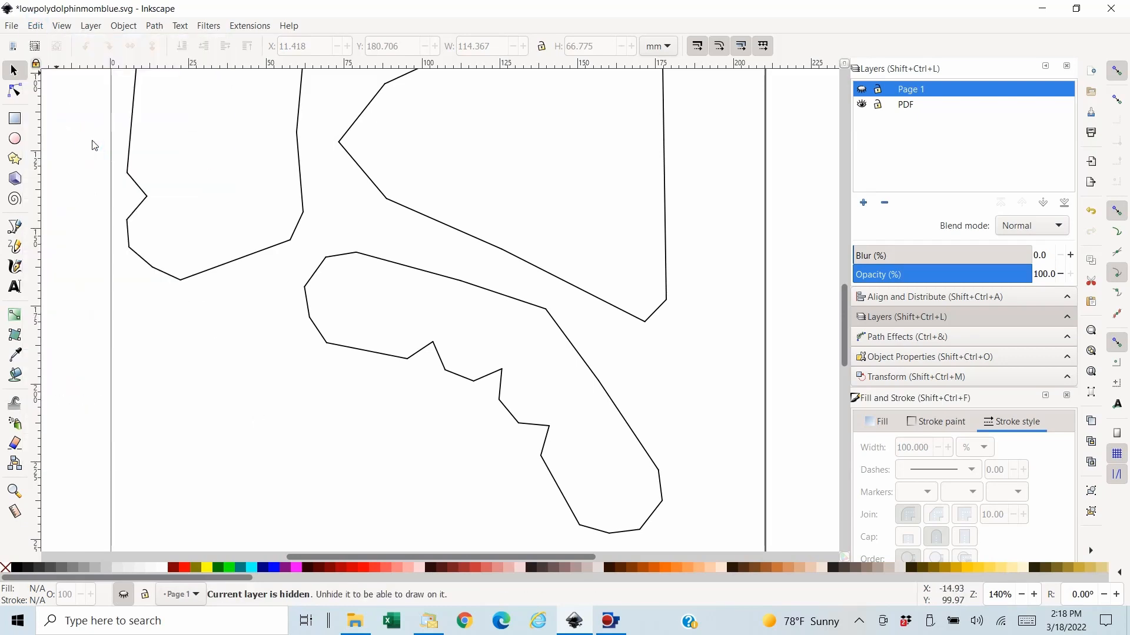
- Paste the cut outline segments in place on the PDF layer and raise them to the top
{"action": "left_click", "coordinate": [910, 104]}
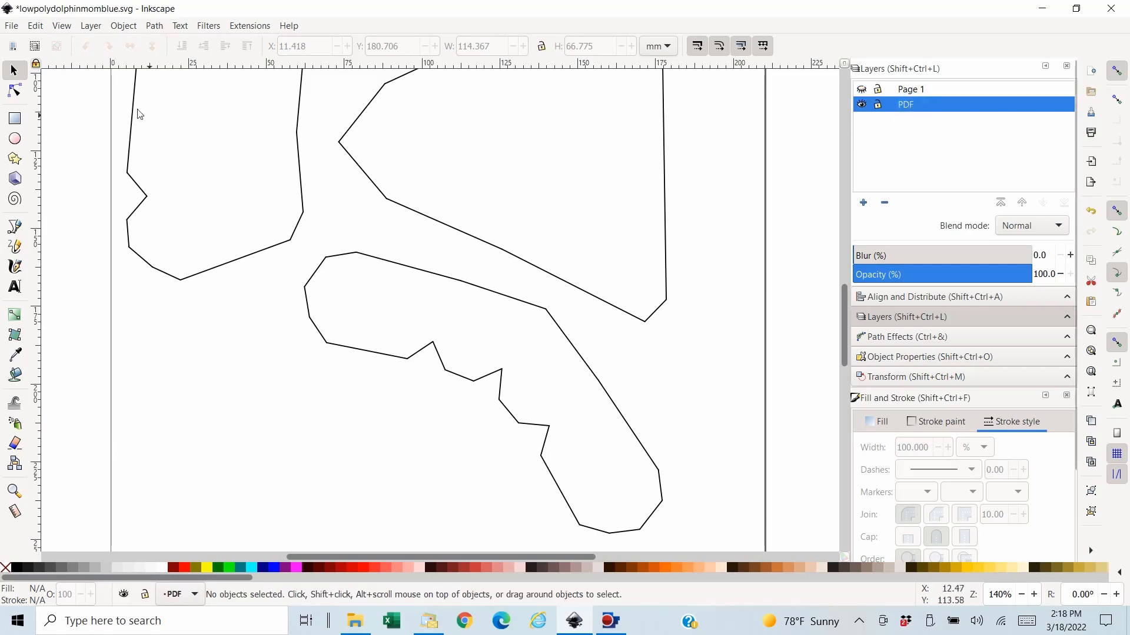
{"action": "left_click", "coordinate": [36, 26]}
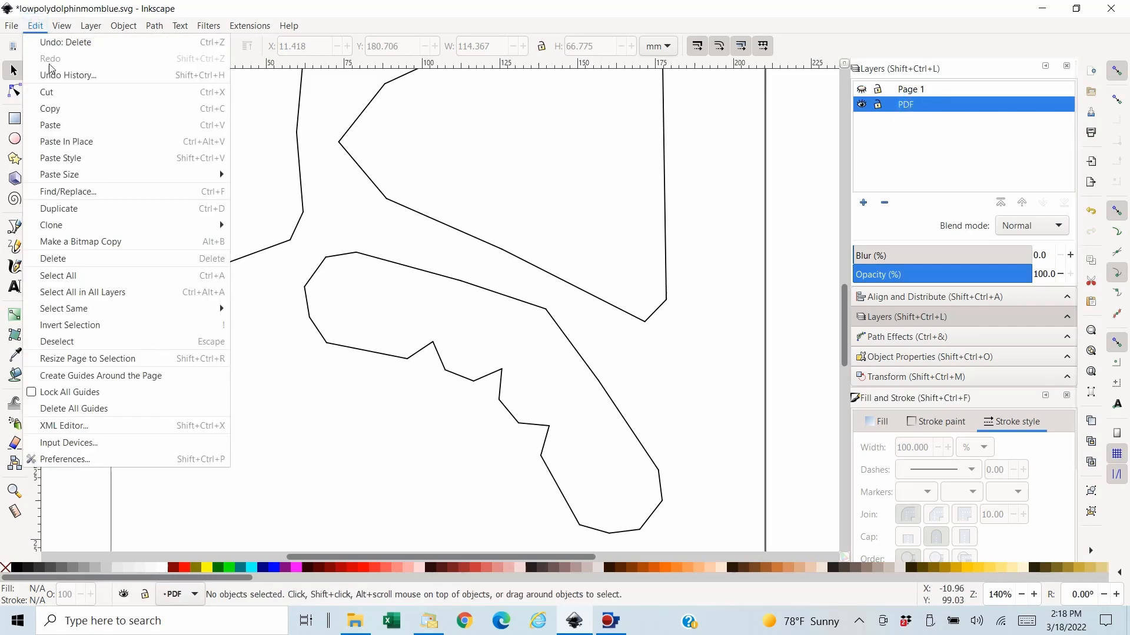
{"action": "left_click", "coordinate": [83, 143]}
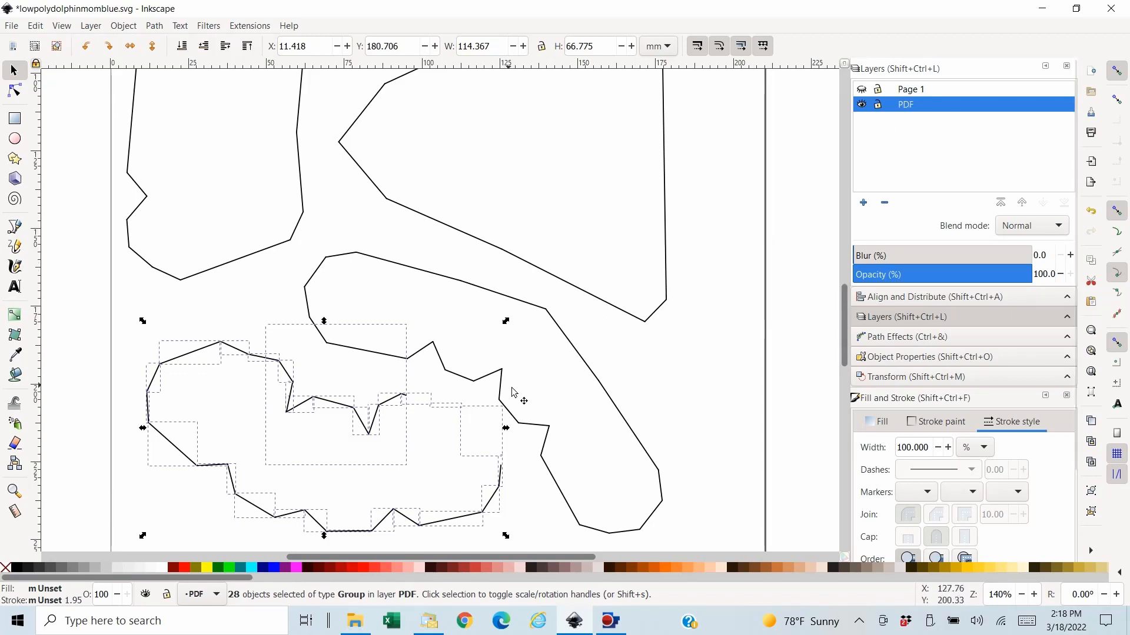
{"action": "scroll", "coordinate": [615, 412], "scroll_direction": "down", "scroll_amount": 2}
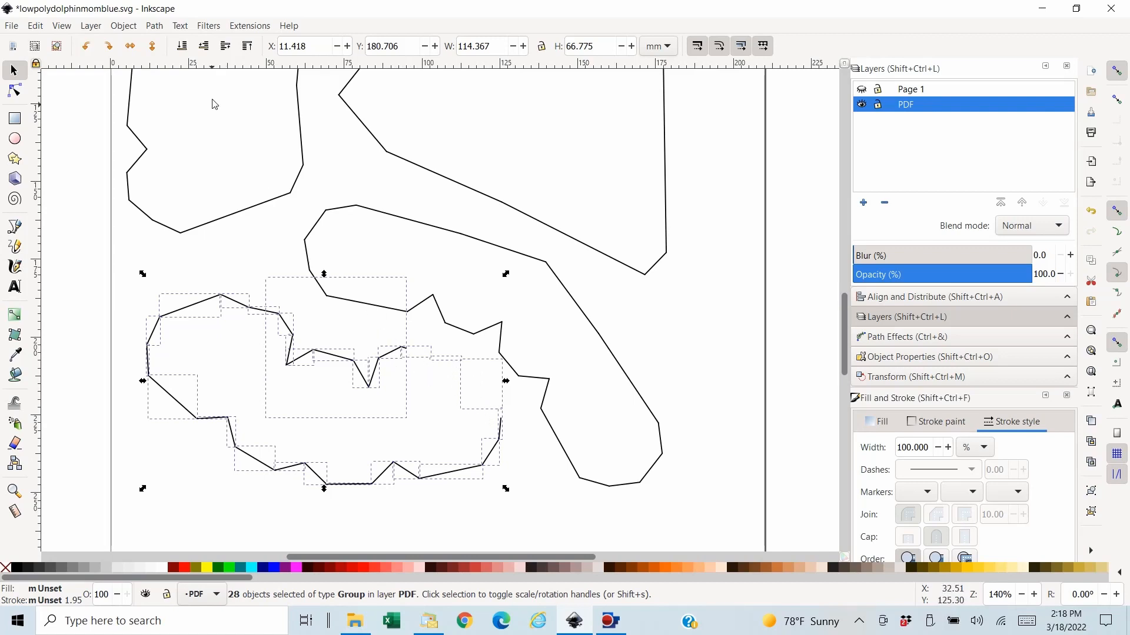
{"action": "left_click", "coordinate": [248, 46]}
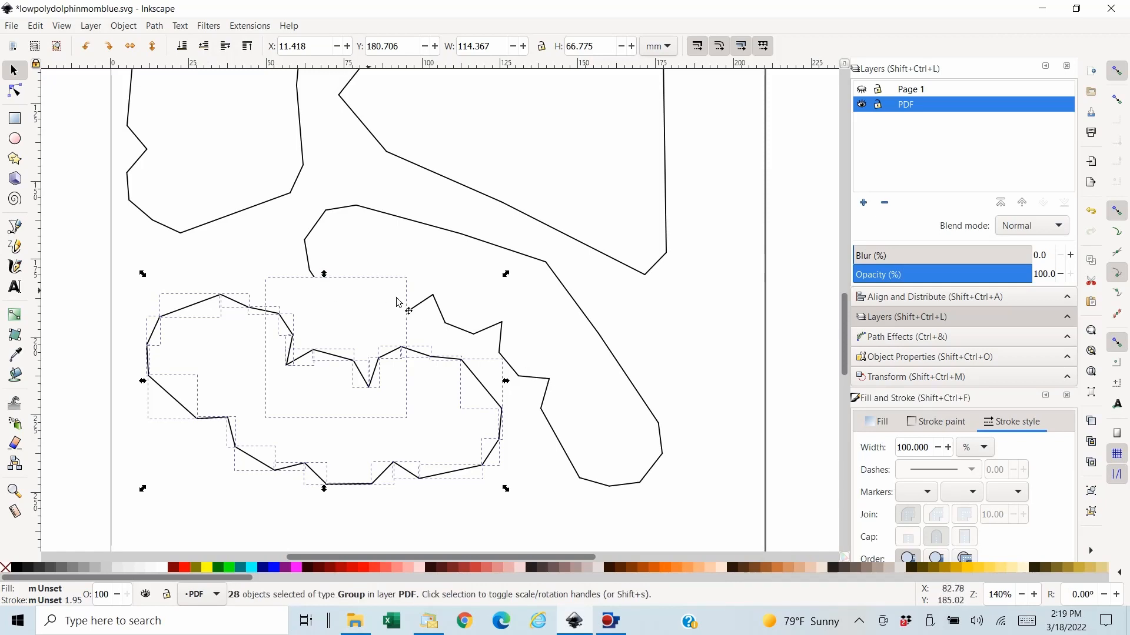
- Drop the stray square object overlapping the curved piece from the selection and combine the remaining outline segments into one path
{"action": "left_click", "coordinate": [347, 301], "text": "shift"}
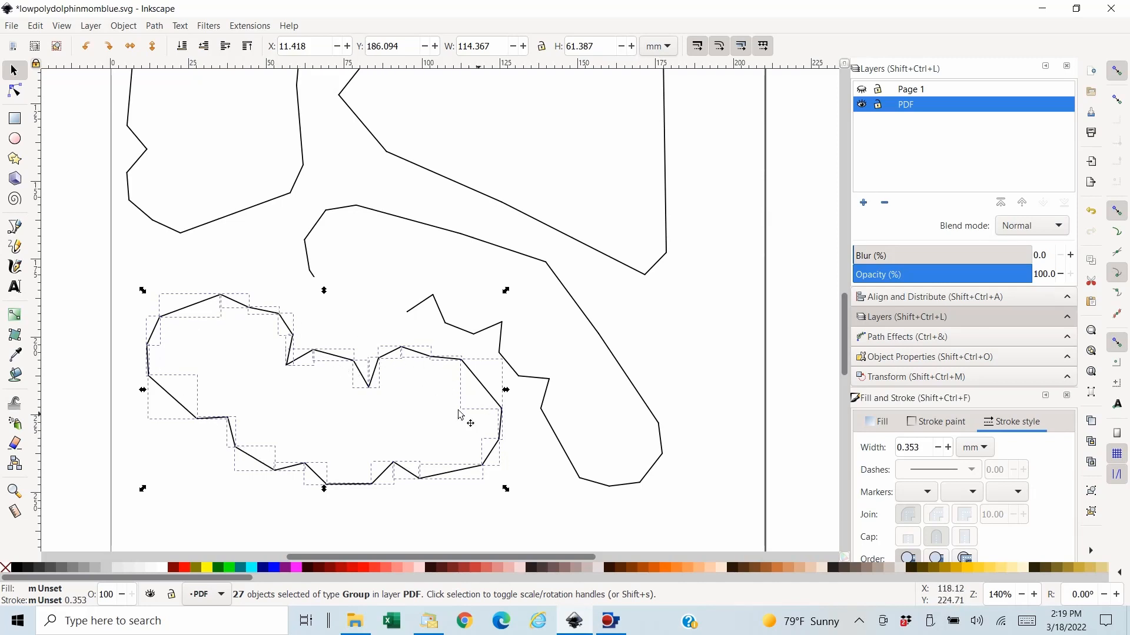
{"action": "left_click", "coordinate": [154, 26]}
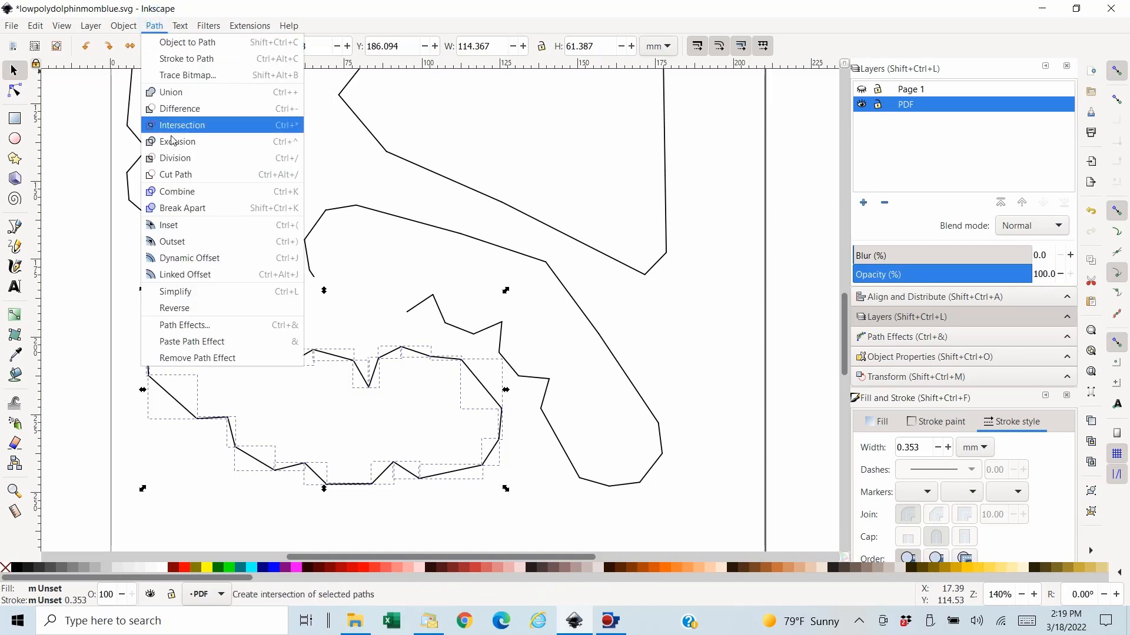
{"action": "left_click", "coordinate": [184, 194]}
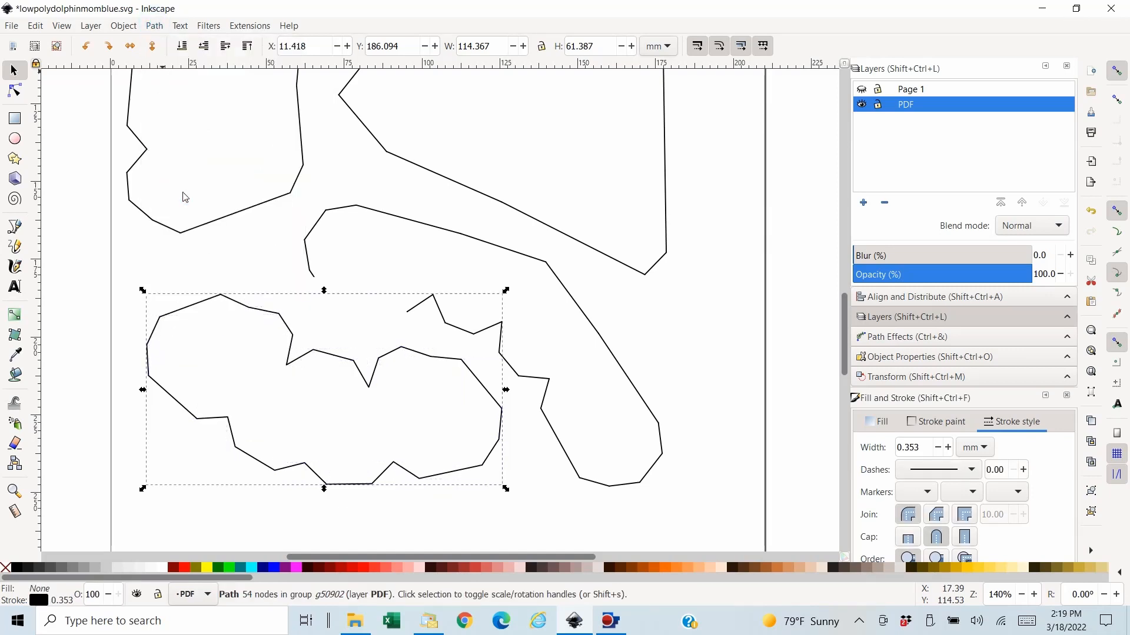
- Bucket-fill the inside of the lower-left piece's outline and colour the fill Aqua (#00FFFF)
{"action": "left_click", "coordinate": [15, 375]}
{"action": "left_click", "coordinate": [216, 379]}
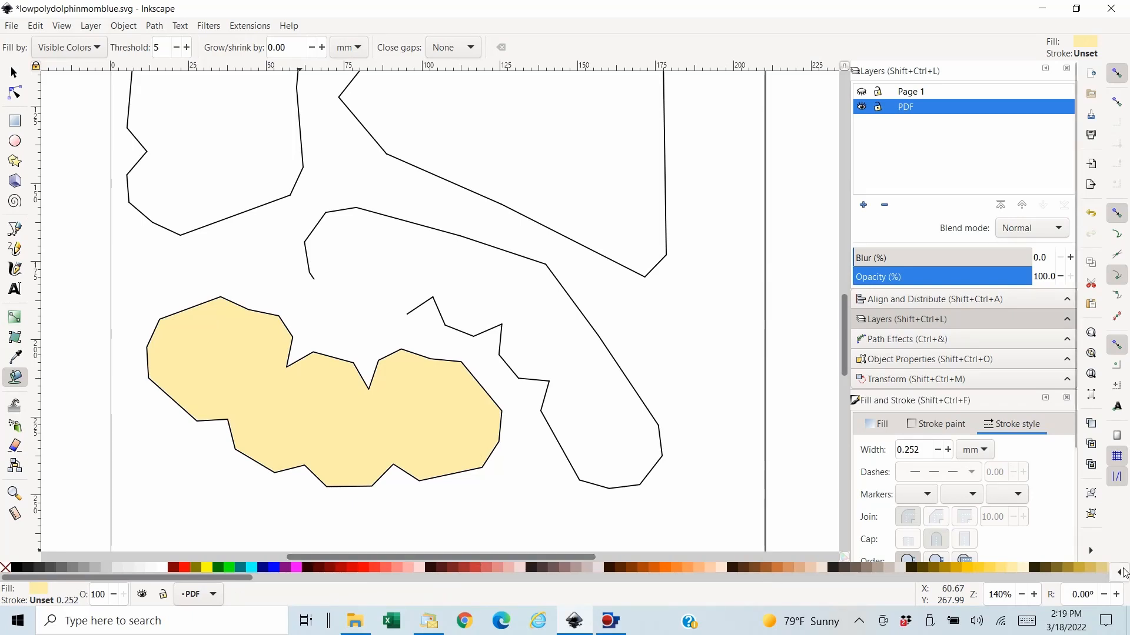
{"action": "left_click", "coordinate": [249, 568]}
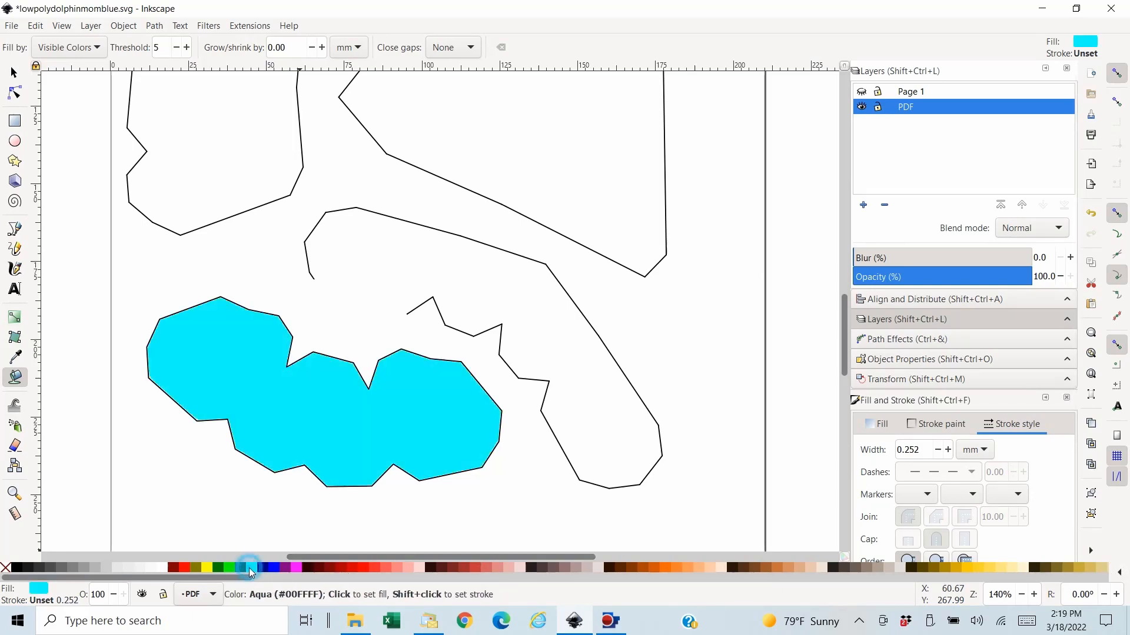
- Move the lower-left piece's aqua shape in place from the PDF layer to Page 1 and lower it to the bottom behind the fold lines
{"action": "left_click", "coordinate": [14, 73]}
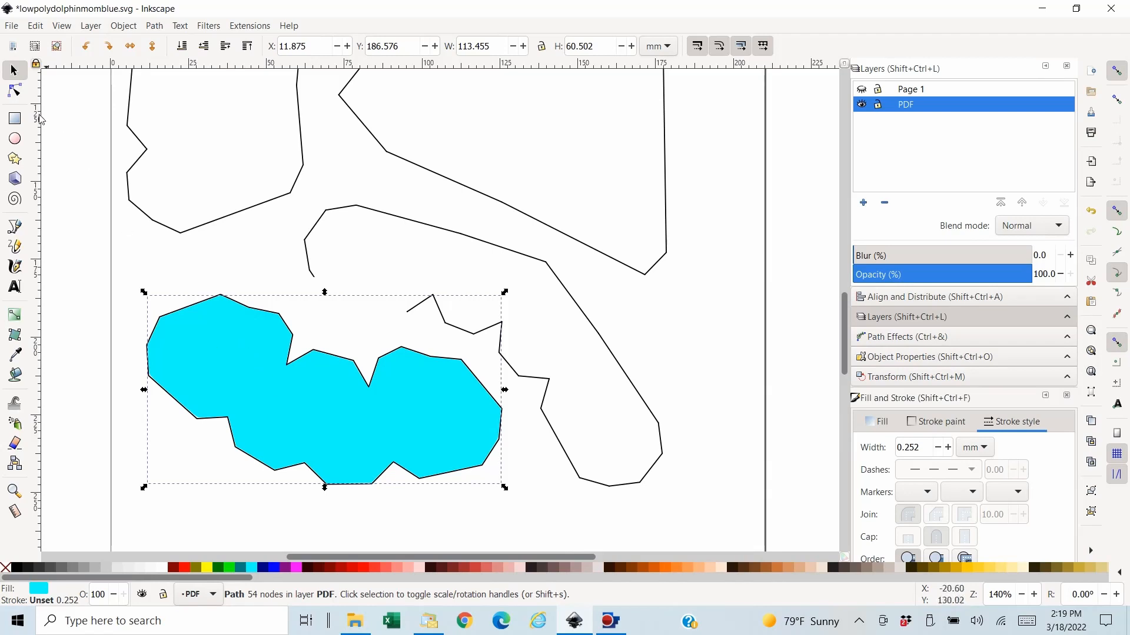
{"action": "left_click", "coordinate": [35, 25]}
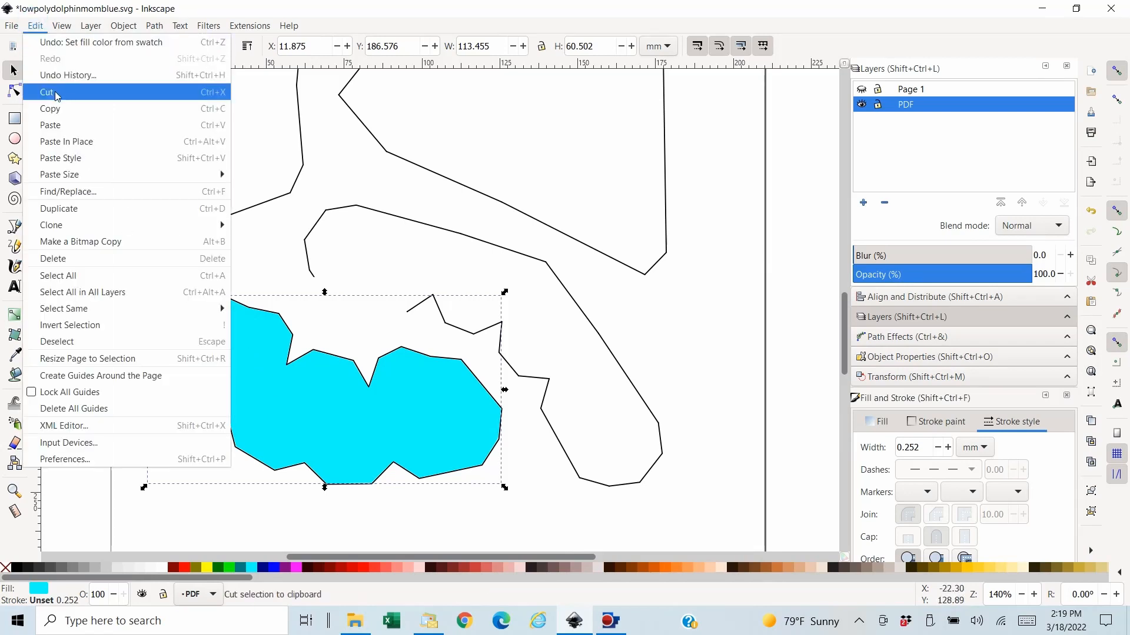
{"action": "left_click", "coordinate": [68, 75]}
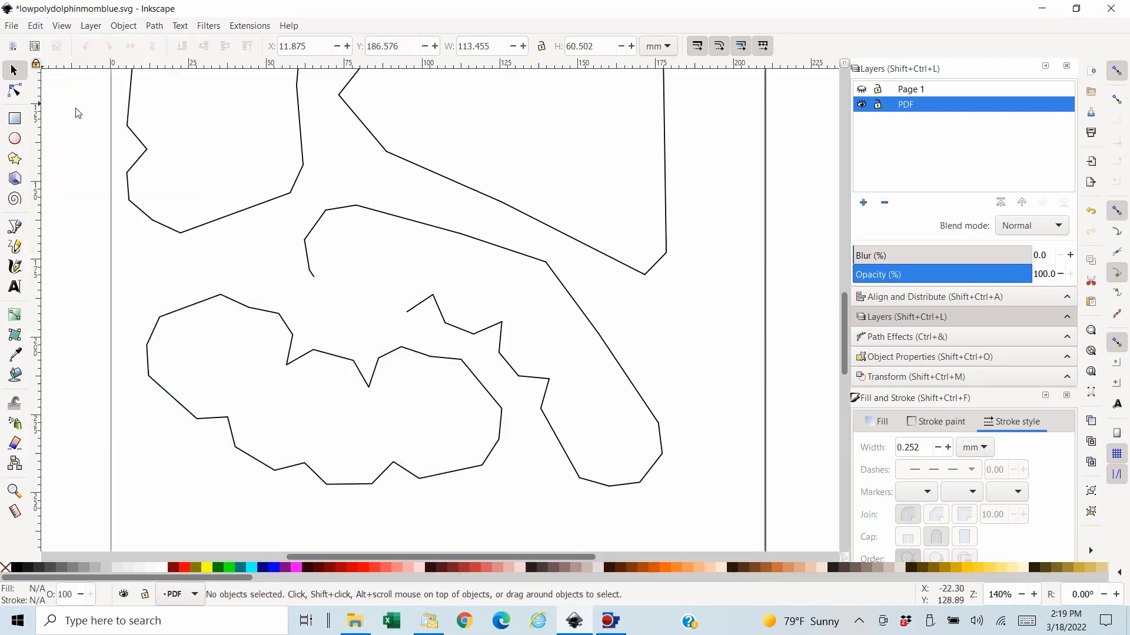
{"action": "left_click", "coordinate": [861, 89]}
{"action": "left_click", "coordinate": [897, 92]}
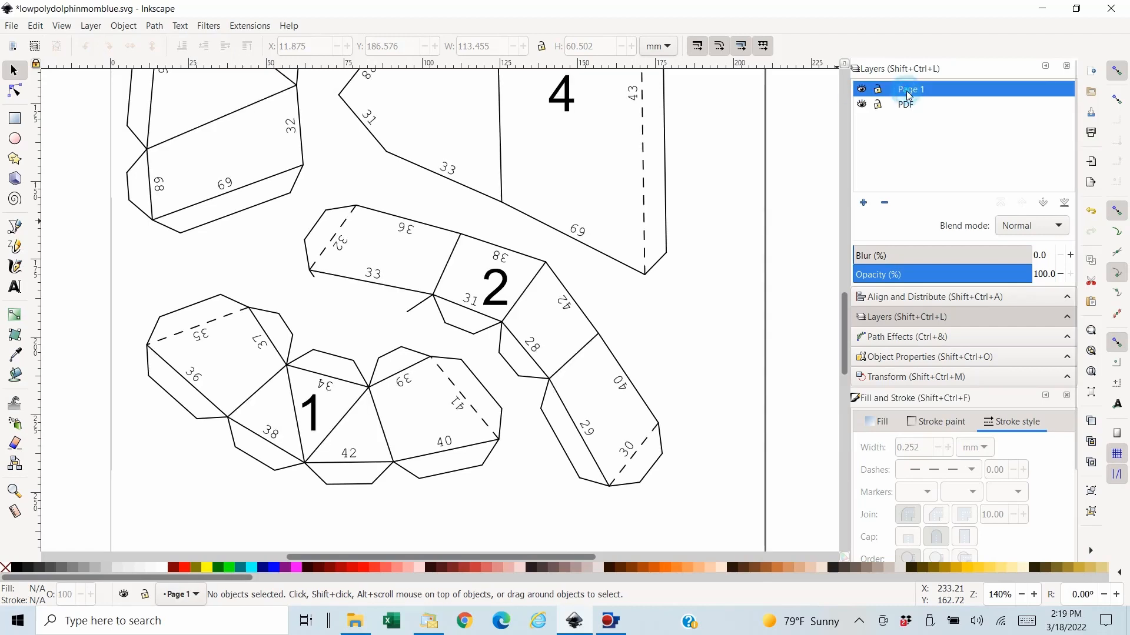
{"action": "left_click", "coordinate": [36, 26]}
{"action": "left_click", "coordinate": [80, 141]}
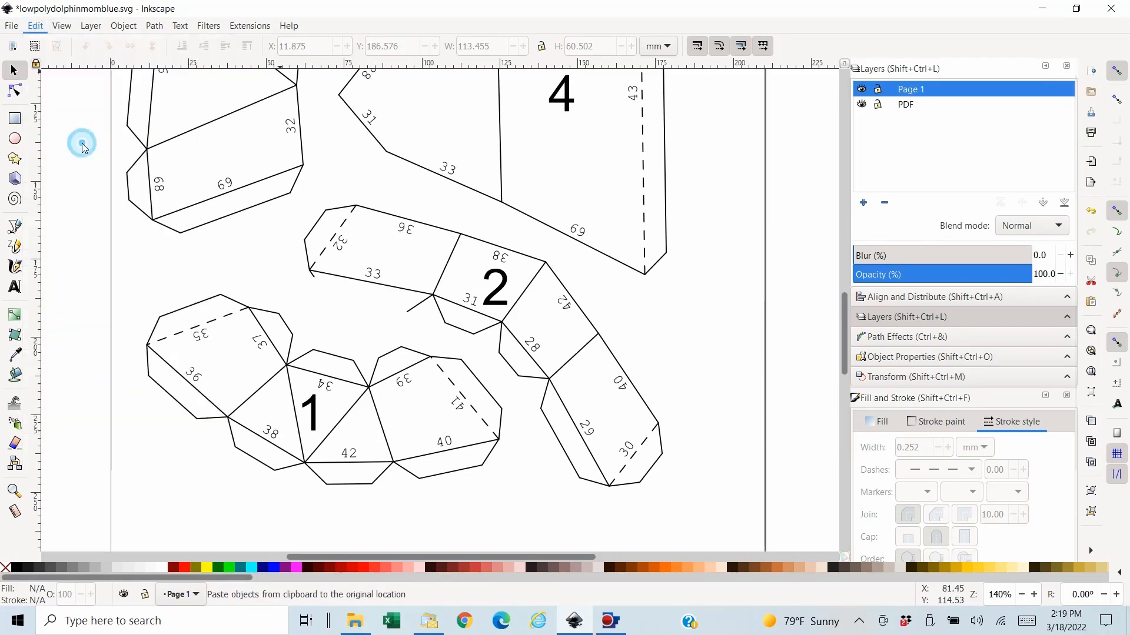
{"action": "left_click", "coordinate": [181, 46]}
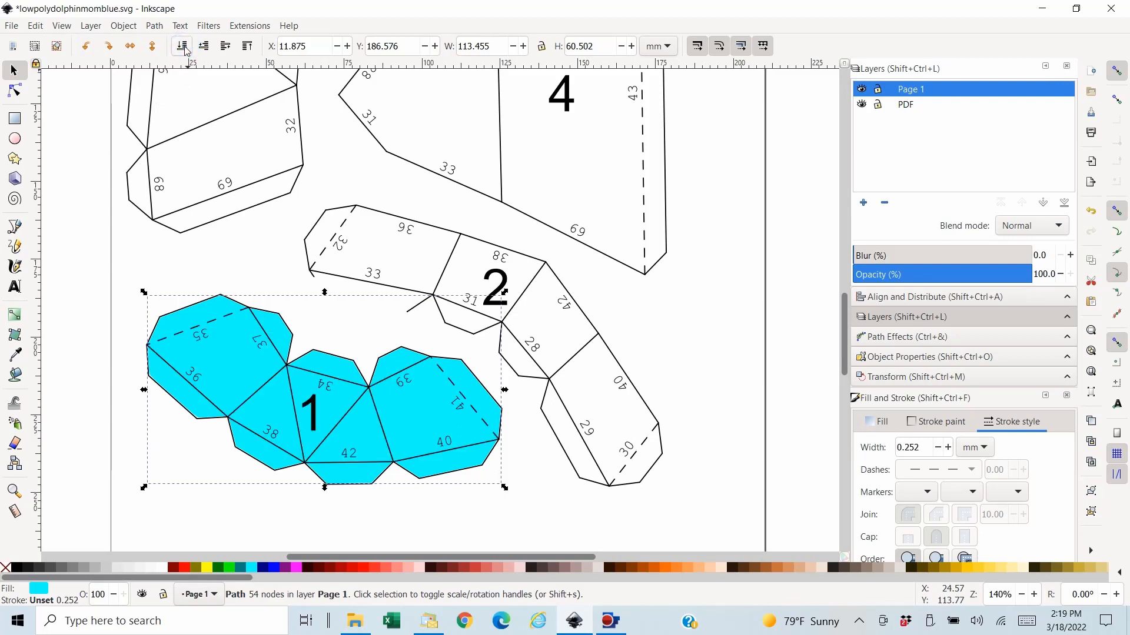
- Hide the Page 1 layer and save the document
{"action": "left_click", "coordinate": [862, 89]}
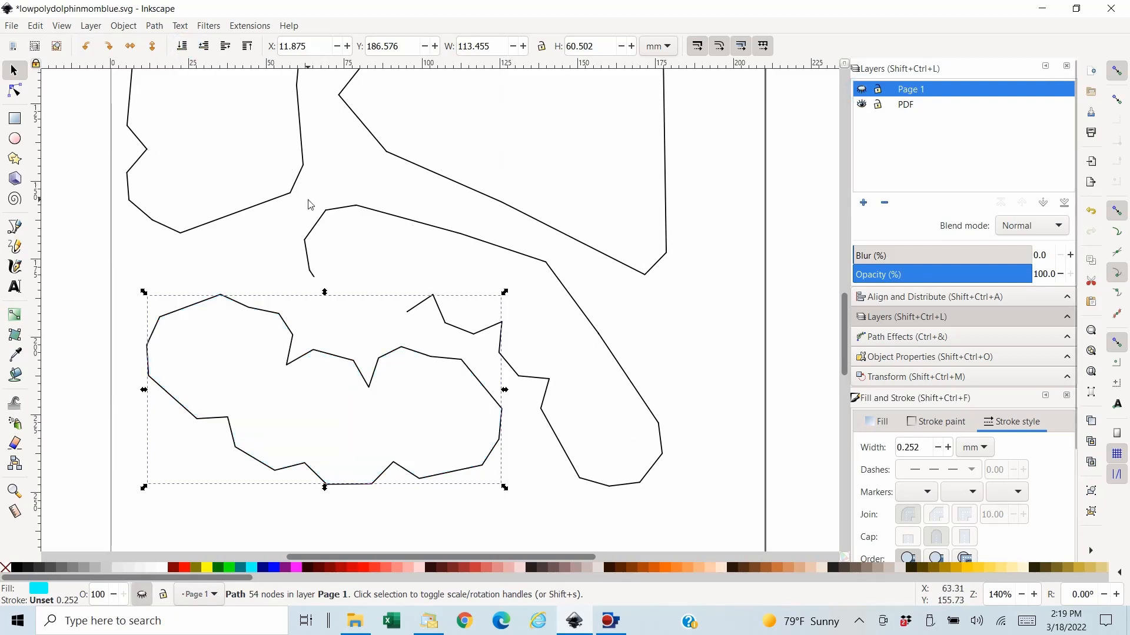
{"action": "left_click", "coordinate": [12, 26]}
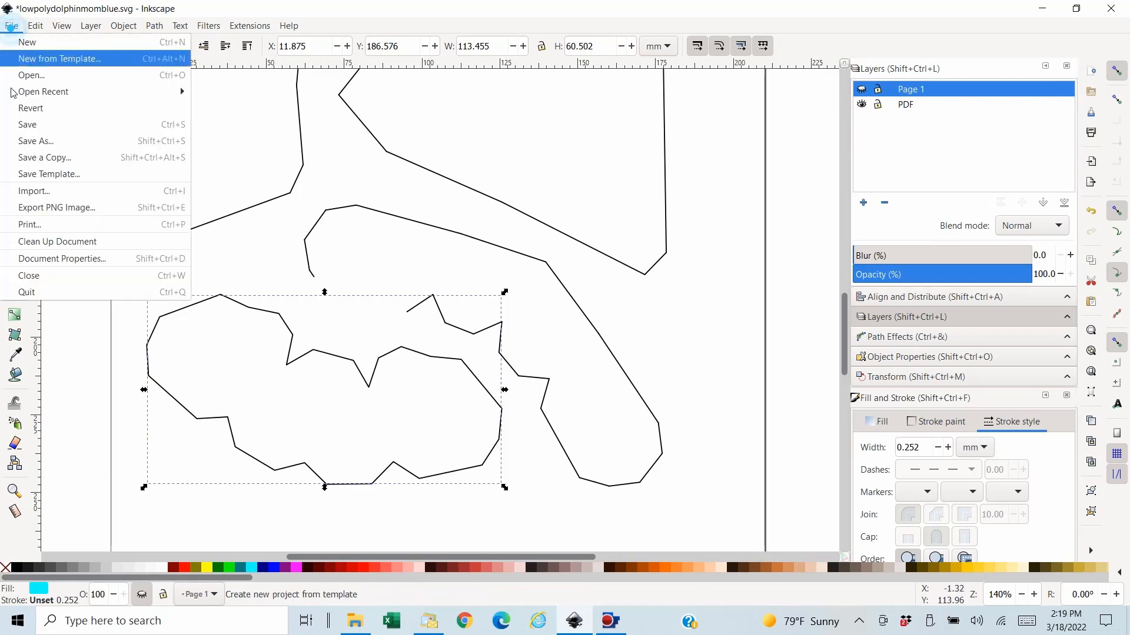
{"action": "left_click", "coordinate": [35, 126]}
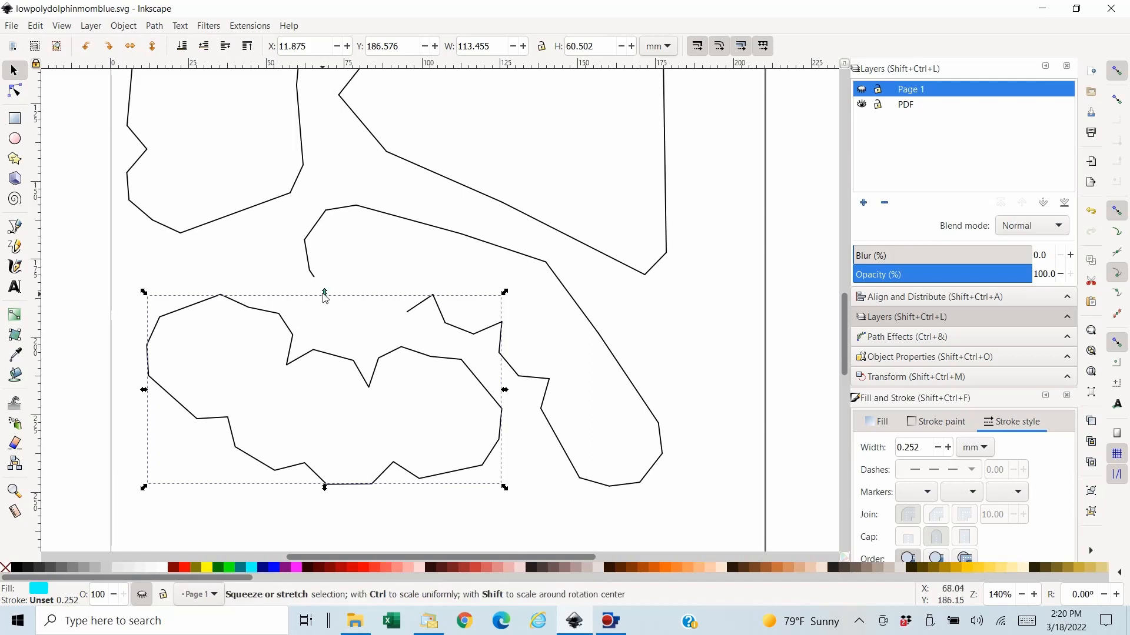
- Delete the lower-left piece's leftover black outline and the stray square object beside it from the PDF layer
{"action": "left_click", "coordinate": [83, 398]}
{"action": "left_click", "coordinate": [182, 312]}
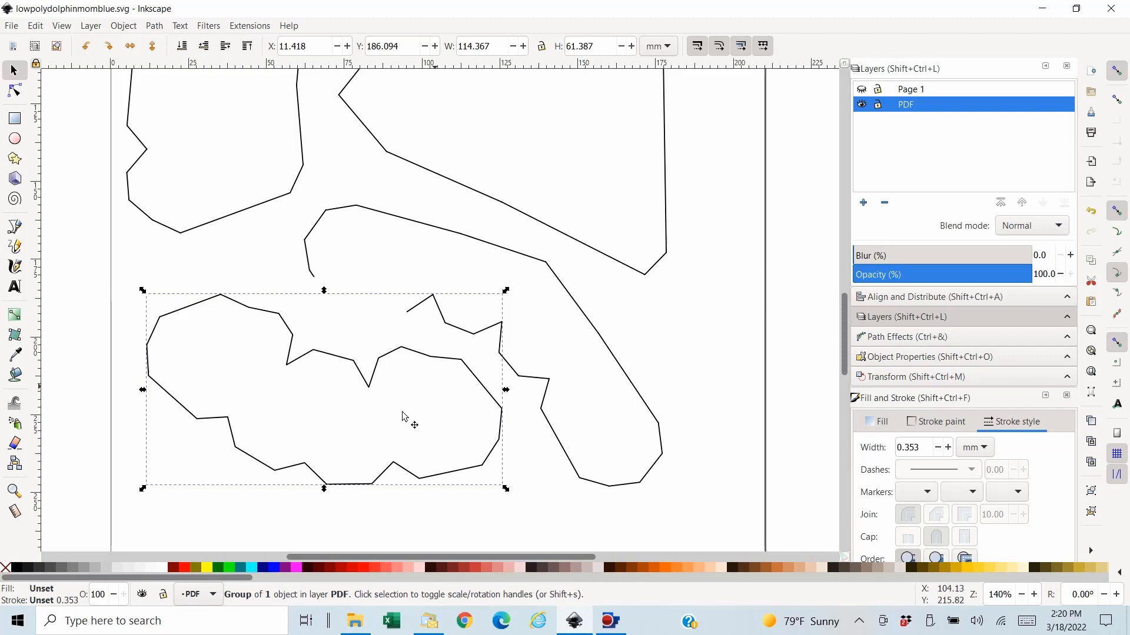
{"action": "key", "text": "Delete"}
{"action": "left_click", "coordinate": [346, 300]}
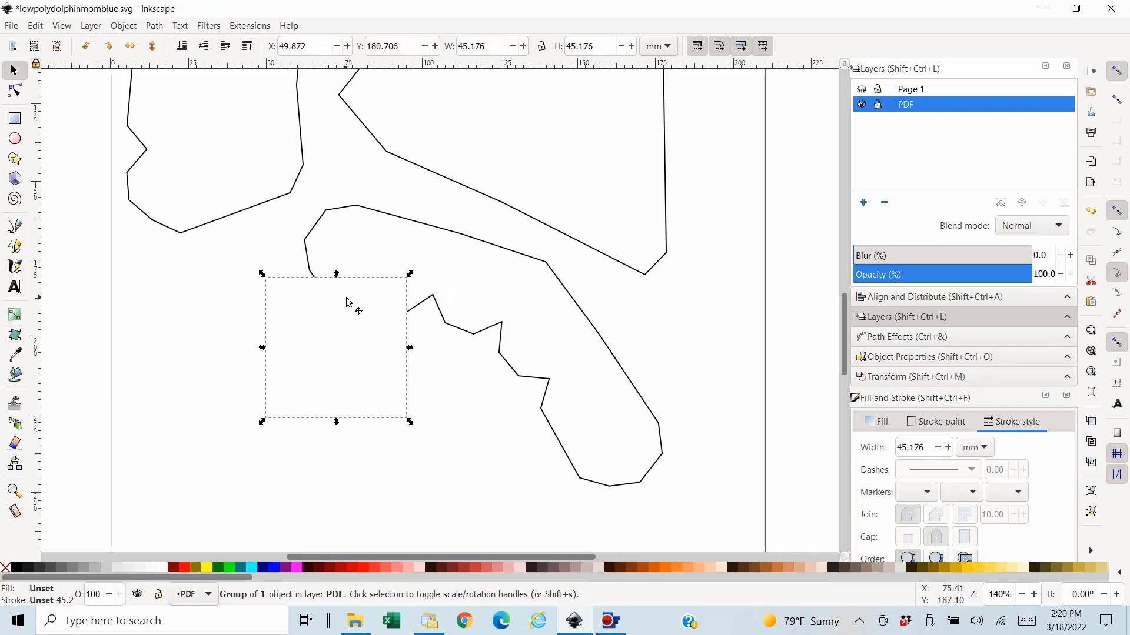
{"action": "key", "text": "Delete"}
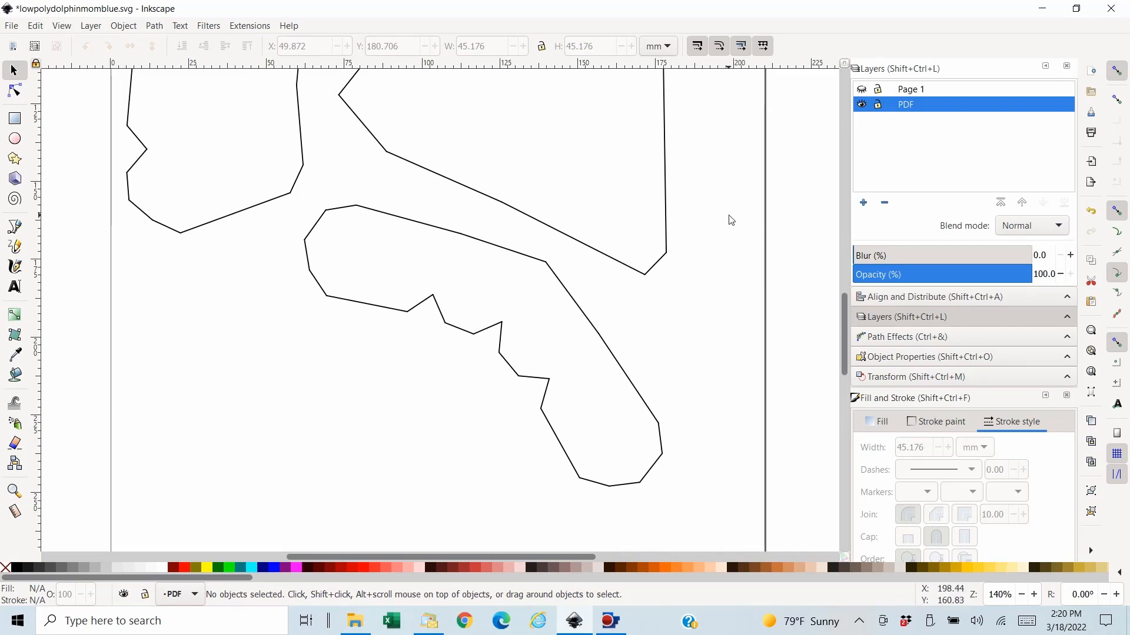
- Select the curved piece's outline segments, leaving out the neighbouring piece's two segments and the stray square object
{"action": "left_click_drag", "start_coordinate": [728, 215], "coordinate": [302, 451]}
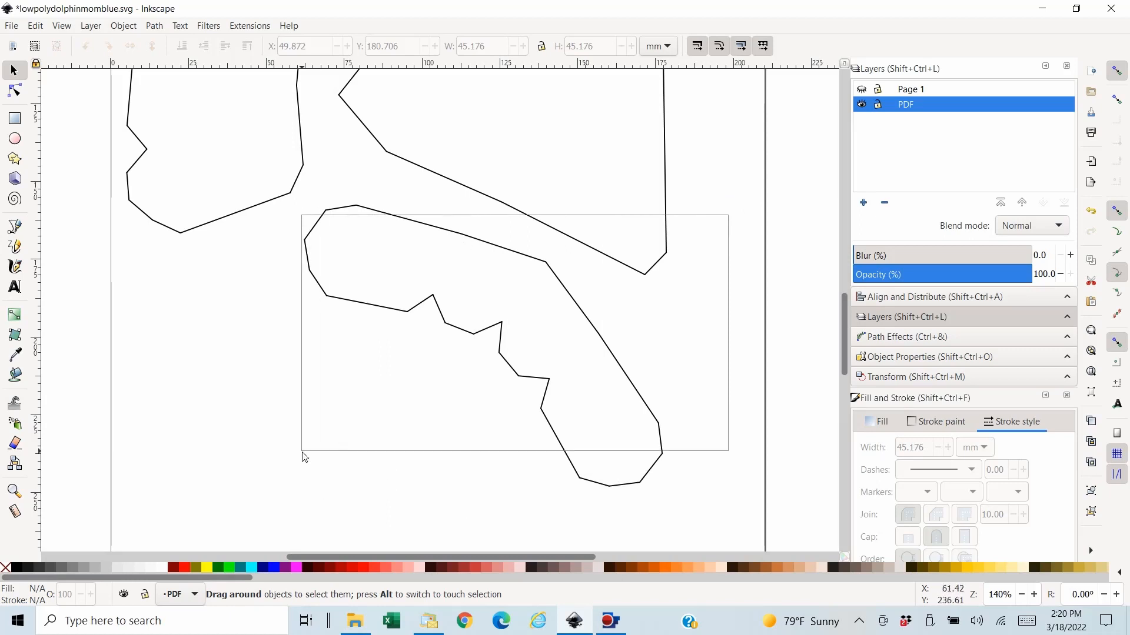
{"action": "left_click_drag", "start_coordinate": [488, 384], "coordinate": [488, 383]}
{"action": "left_click_drag", "start_coordinate": [736, 205], "coordinate": [297, 451]}
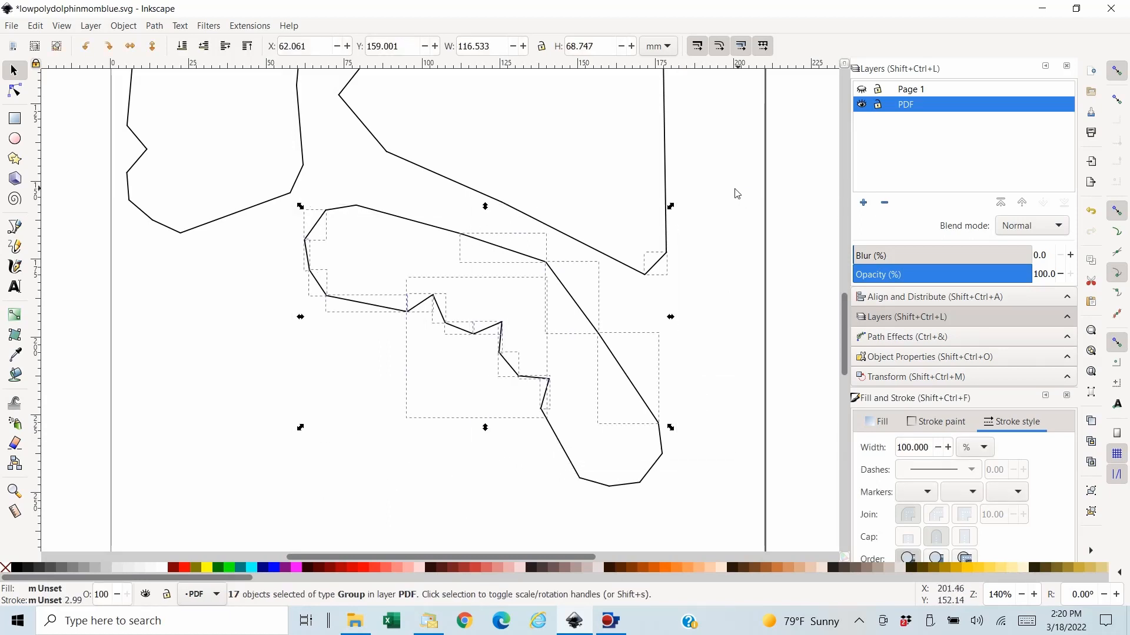
{"action": "left_click_drag", "start_coordinate": [733, 184], "coordinate": [289, 483]}
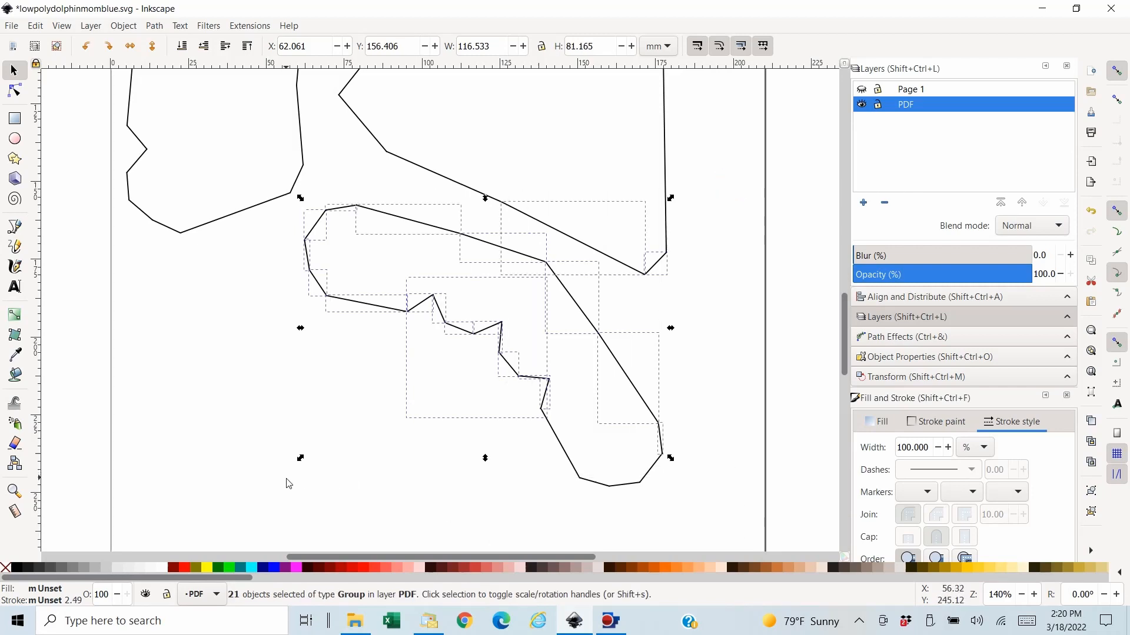
{"action": "left_click", "coordinate": [586, 245], "text": "shift"}
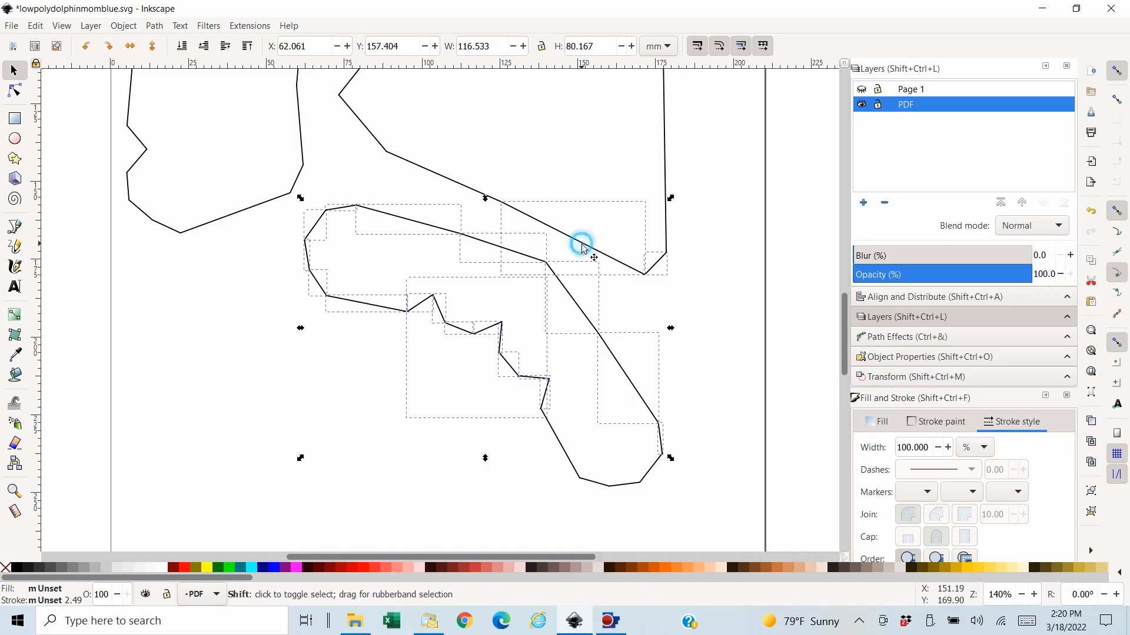
{"action": "left_click", "coordinate": [657, 264], "text": "shift"}
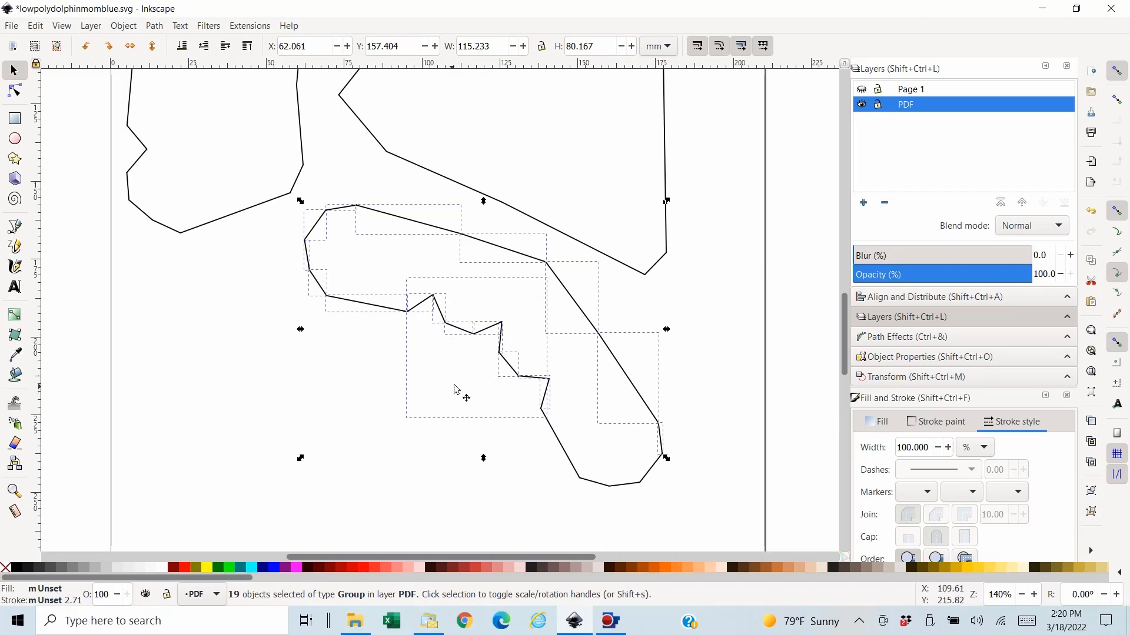
{"action": "left_click", "coordinate": [463, 363], "text": "shift"}
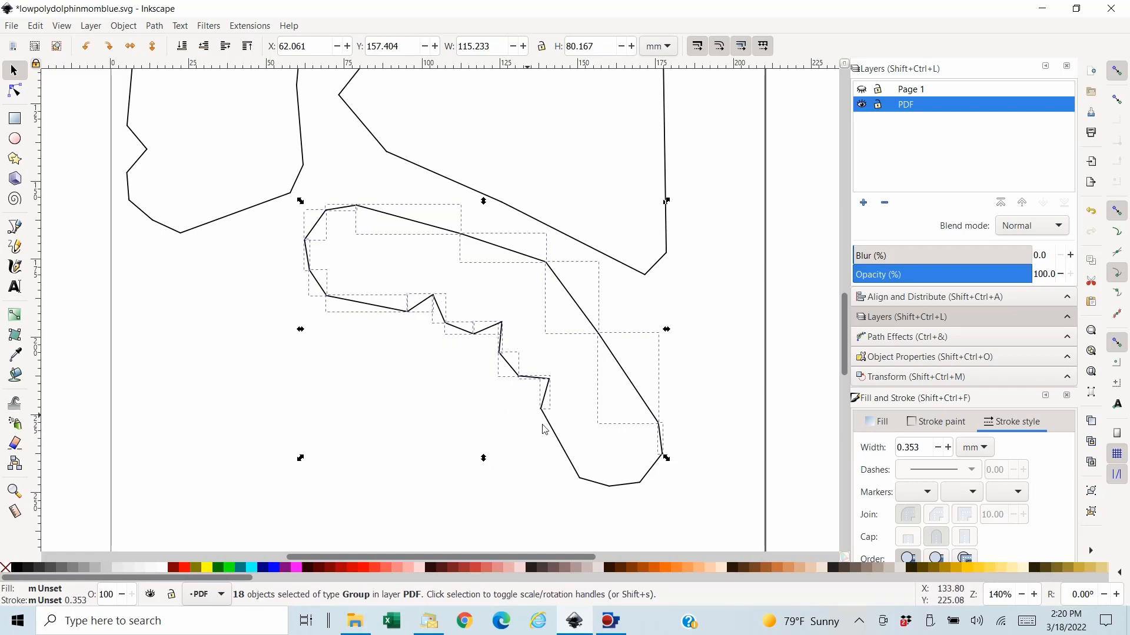
- Add the four missing outline segments at the curved piece's lower end to the selection
{"action": "left_click", "coordinate": [561, 448], "text": "shift"}
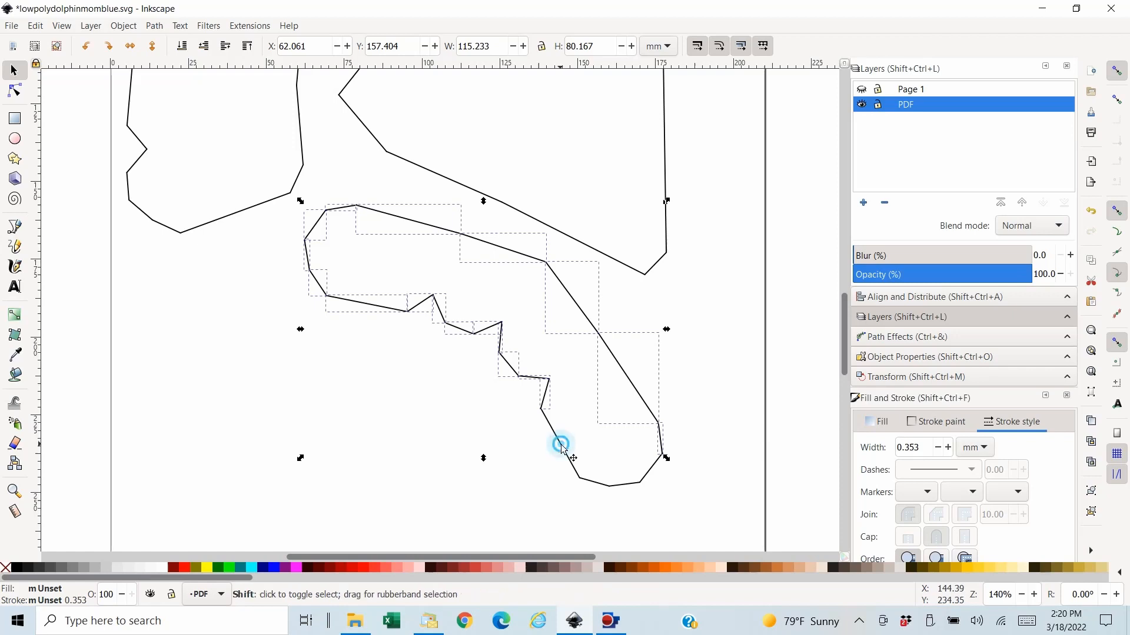
{"action": "left_click", "coordinate": [597, 481], "text": "shift"}
{"action": "left_click", "coordinate": [622, 483], "text": "shift"}
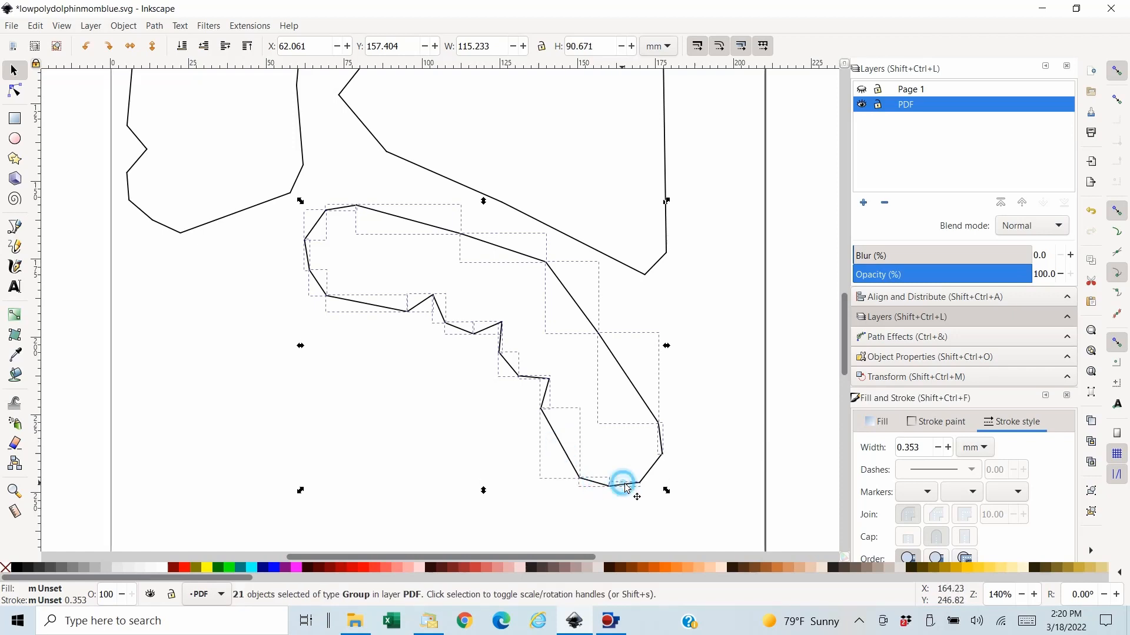
{"action": "left_click", "coordinate": [657, 467], "text": "shift"}
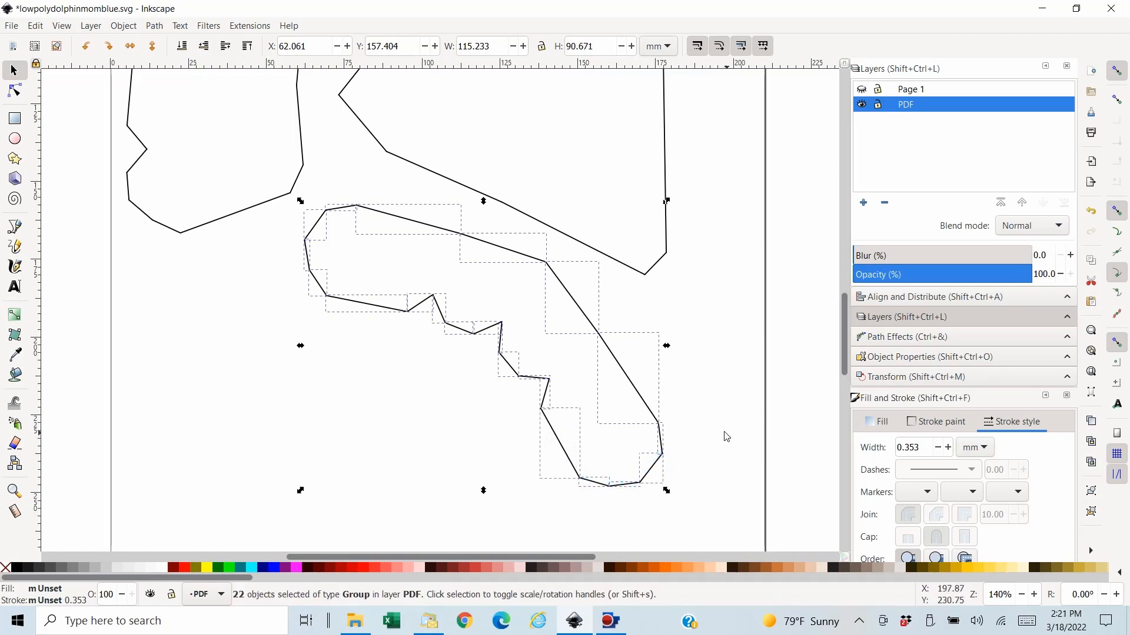
- Cut the curved piece's outline segments, paste them in place on the PDF layer and raise them to the top
{"action": "left_click", "coordinate": [36, 26]}
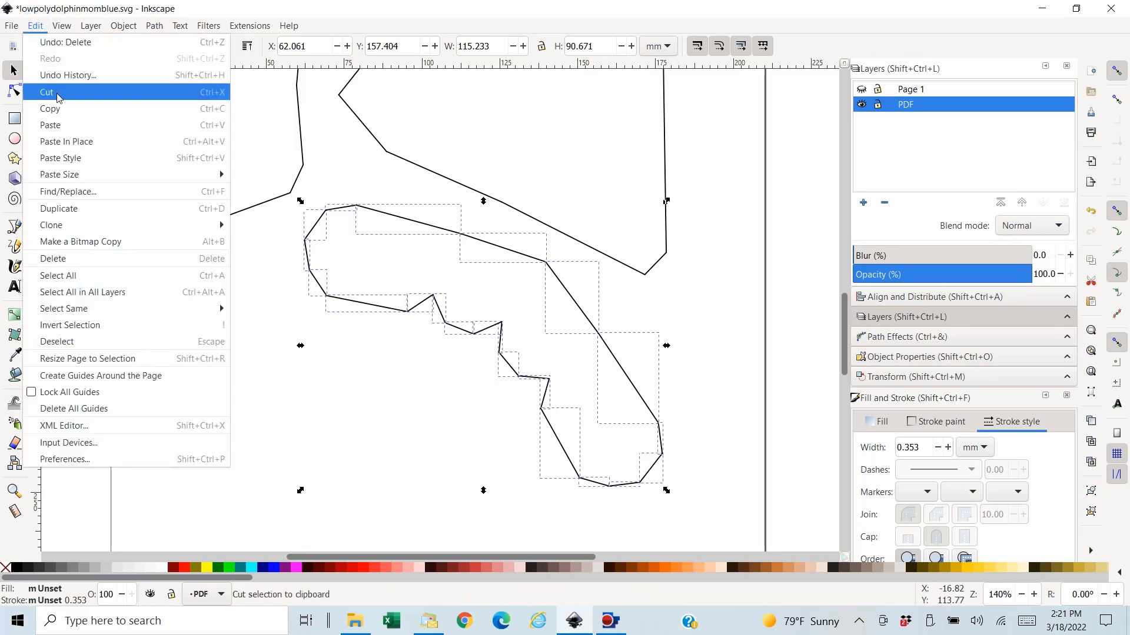
{"action": "left_click", "coordinate": [53, 90]}
{"action": "left_click", "coordinate": [40, 28]}
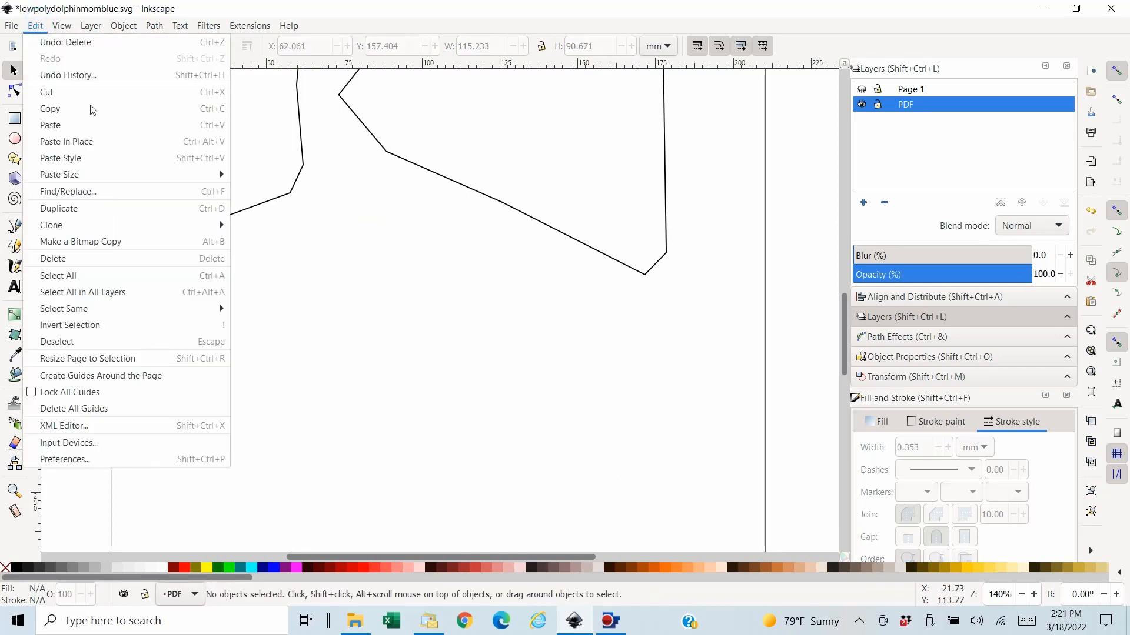
{"action": "left_click", "coordinate": [88, 144]}
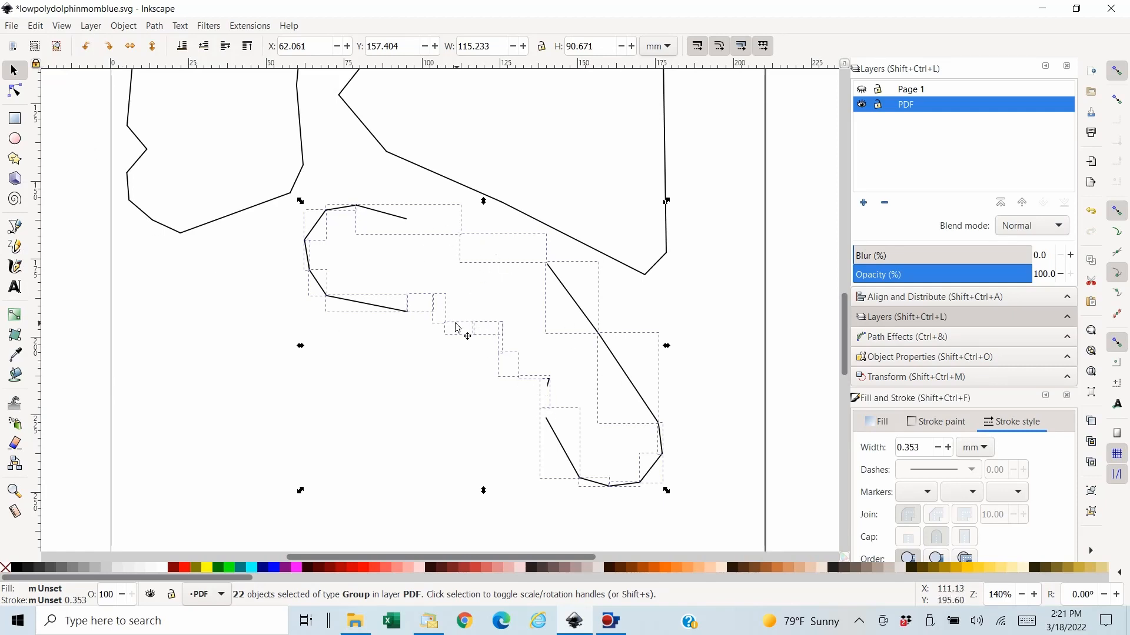
{"action": "left_click", "coordinate": [247, 51]}
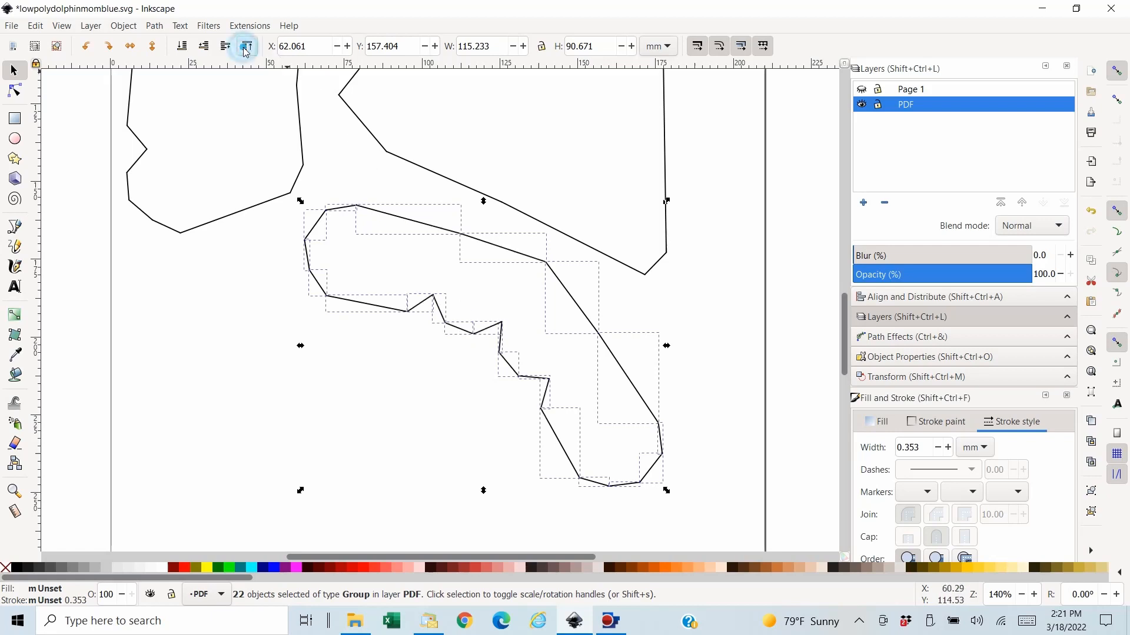
- Combine the curved piece's outline segments into one path and bucket-fill its inside with aqua
{"action": "left_click", "coordinate": [153, 26]}
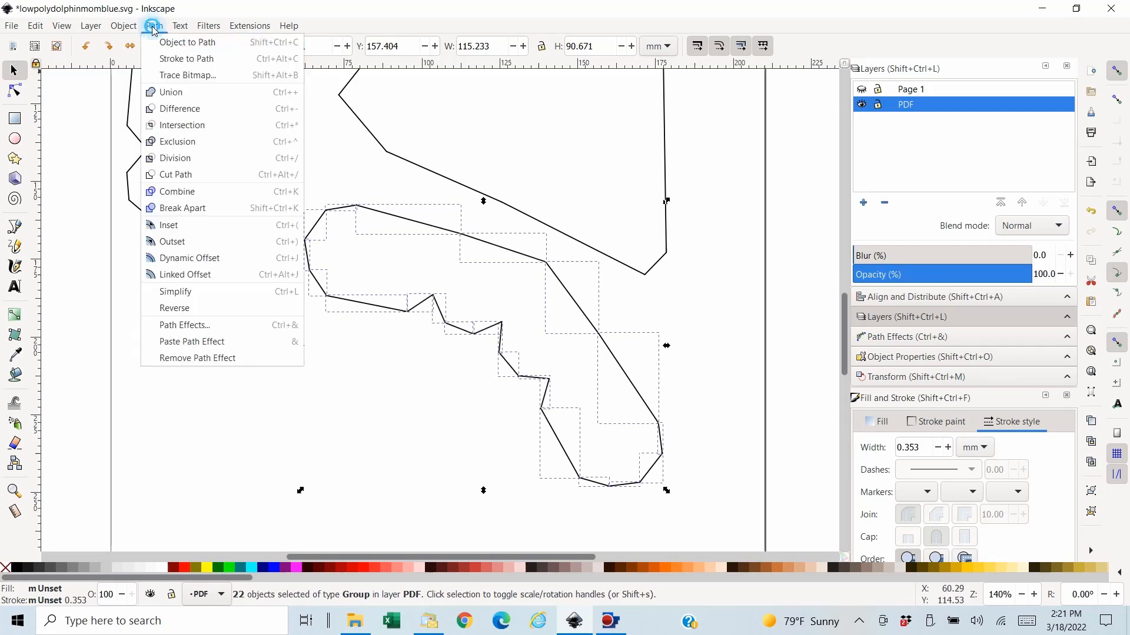
{"action": "left_click", "coordinate": [193, 200]}
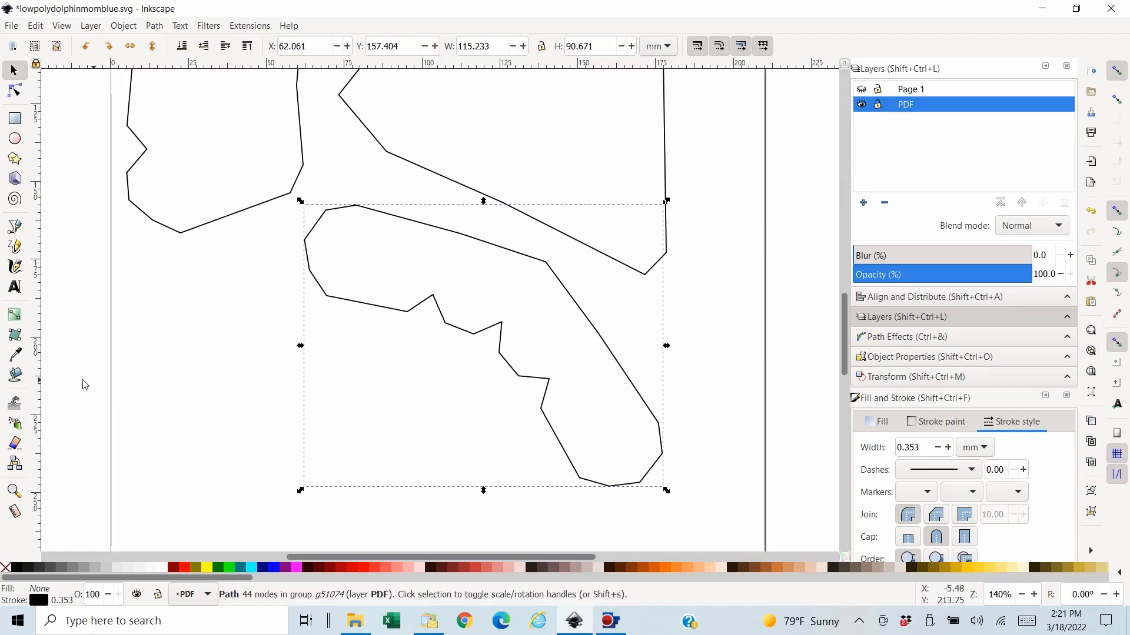
{"action": "left_click", "coordinate": [16, 375]}
{"action": "left_click", "coordinate": [546, 344]}
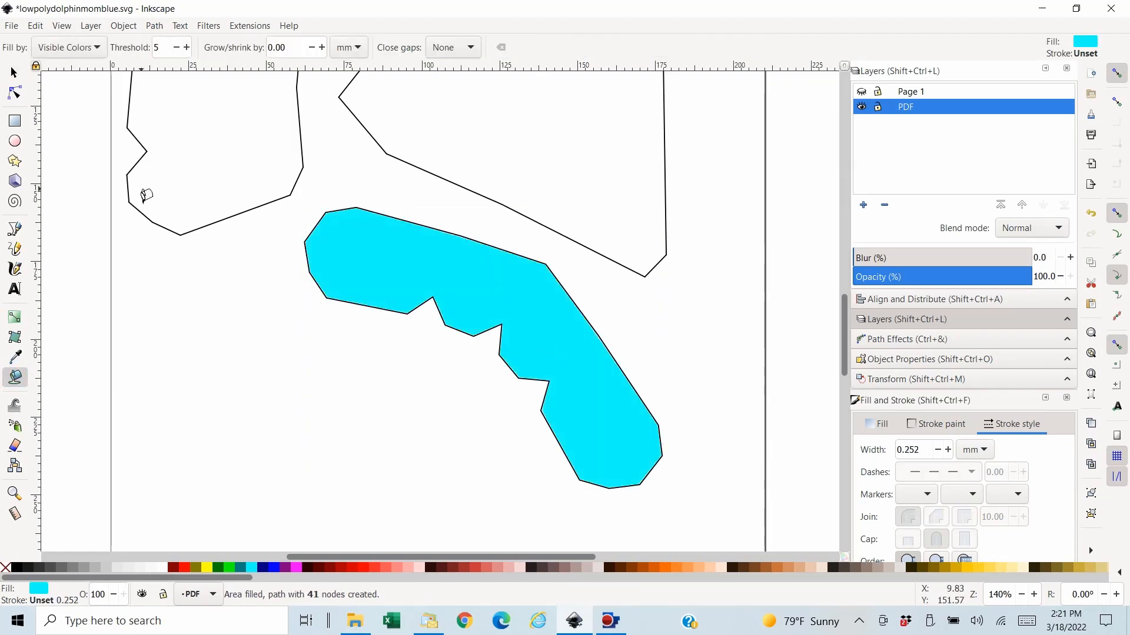
- Transfer the curved piece's aqua shape in place to the Page 1 layer and lower it to the bottom beneath its numbers and fold lines
{"action": "left_click", "coordinate": [13, 71]}
{"action": "left_click", "coordinate": [36, 27]}
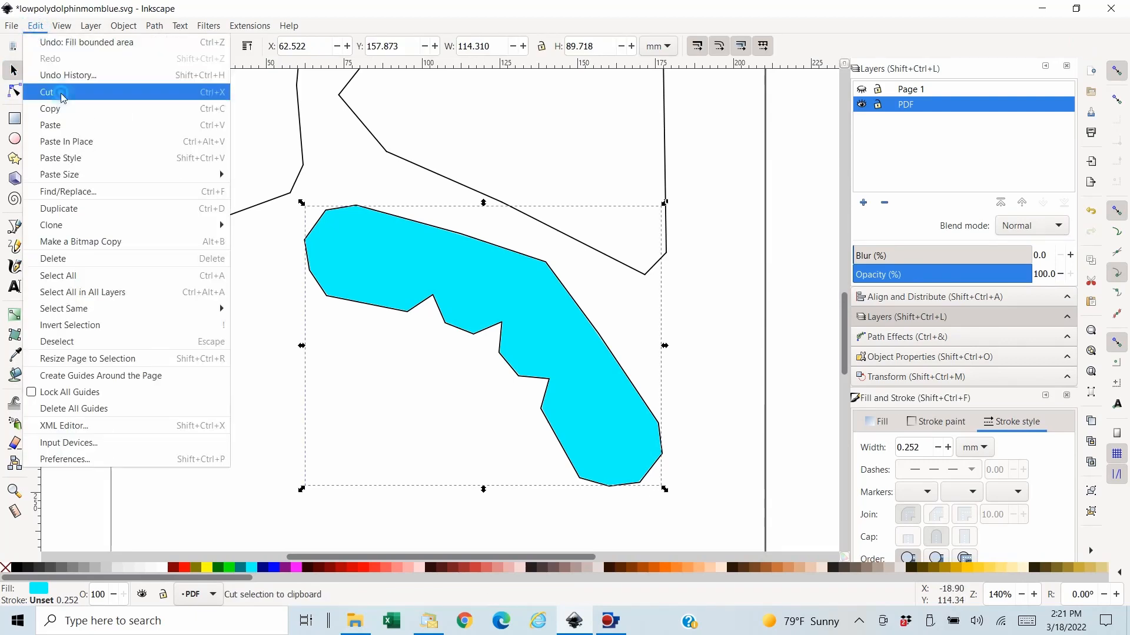
{"action": "left_click", "coordinate": [53, 91]}
{"action": "left_click", "coordinate": [862, 88]}
{"action": "left_click", "coordinate": [918, 89]}
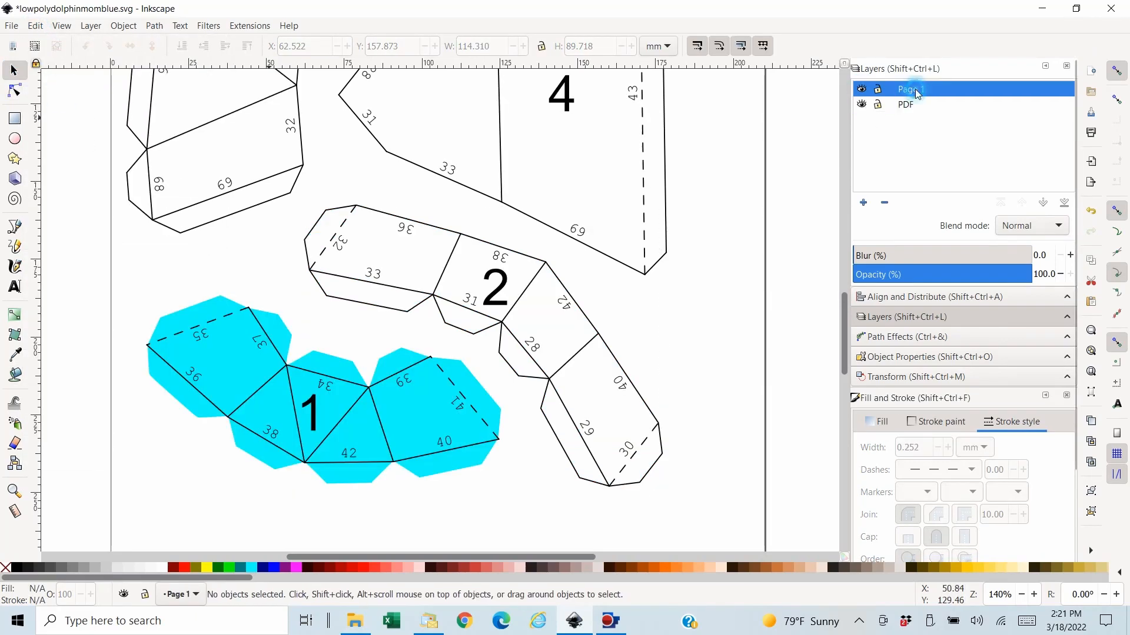
{"action": "left_click", "coordinate": [36, 27]}
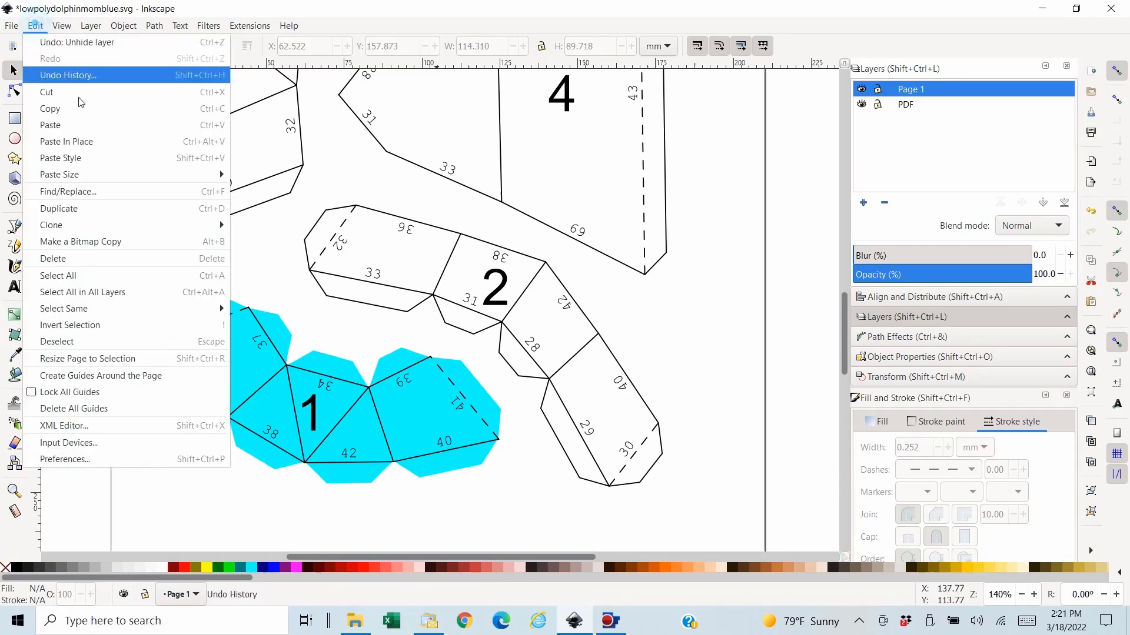
{"action": "left_click", "coordinate": [89, 145]}
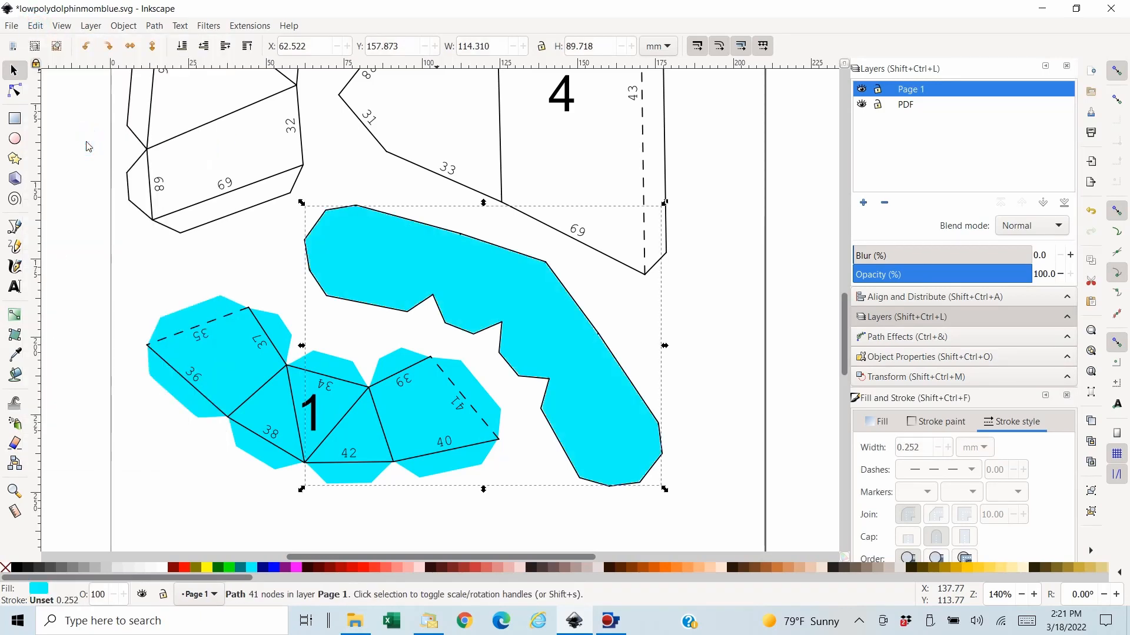
{"action": "left_click", "coordinate": [186, 52]}
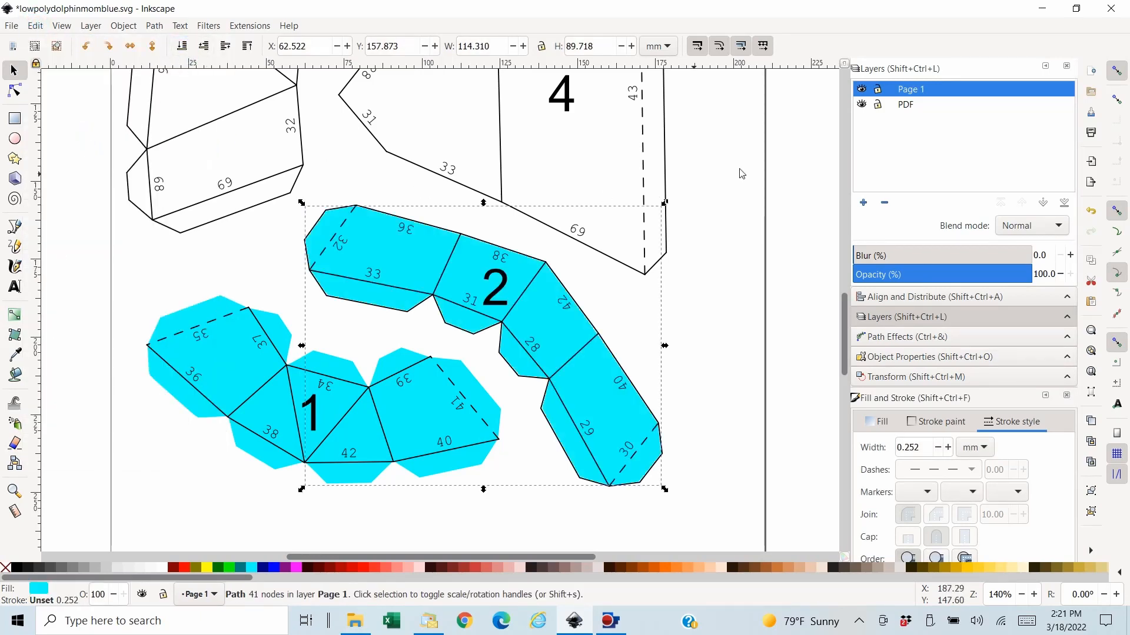
- Hide Page 1 again, save the file and clear the selection
{"action": "left_click", "coordinate": [862, 89]}
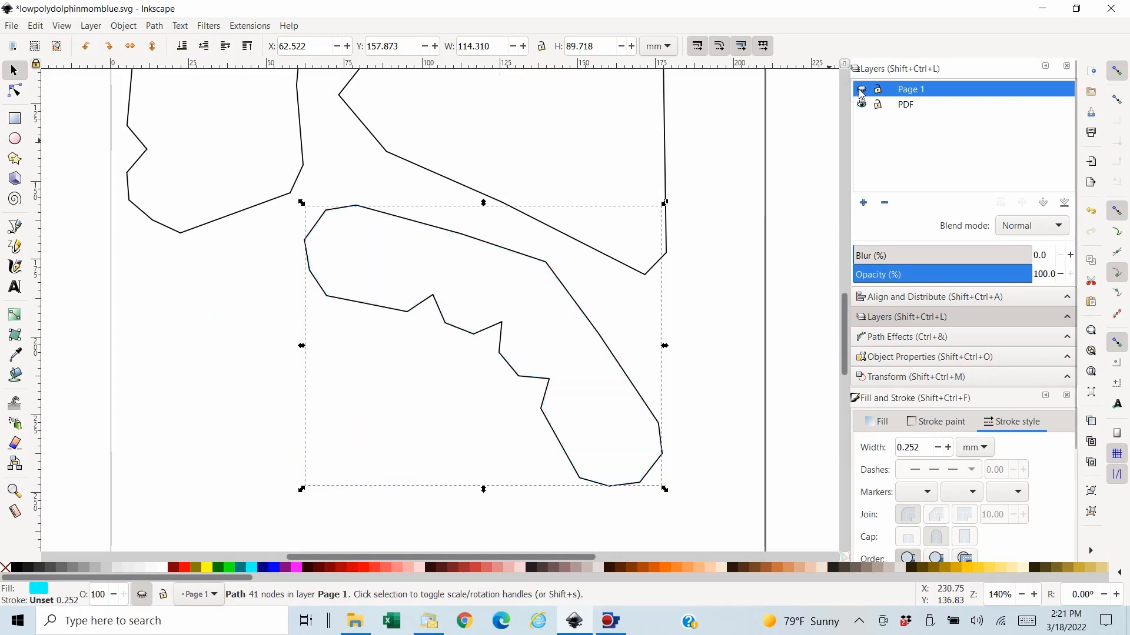
{"action": "left_click", "coordinate": [11, 26]}
{"action": "left_click", "coordinate": [36, 121]}
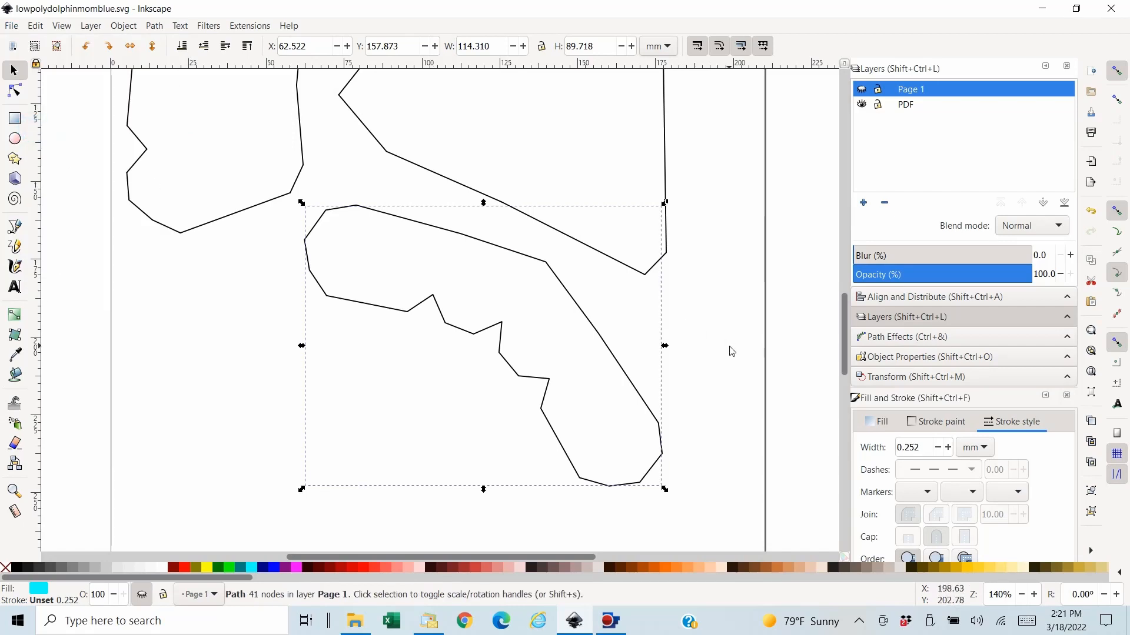
{"action": "left_click", "coordinate": [788, 360]}
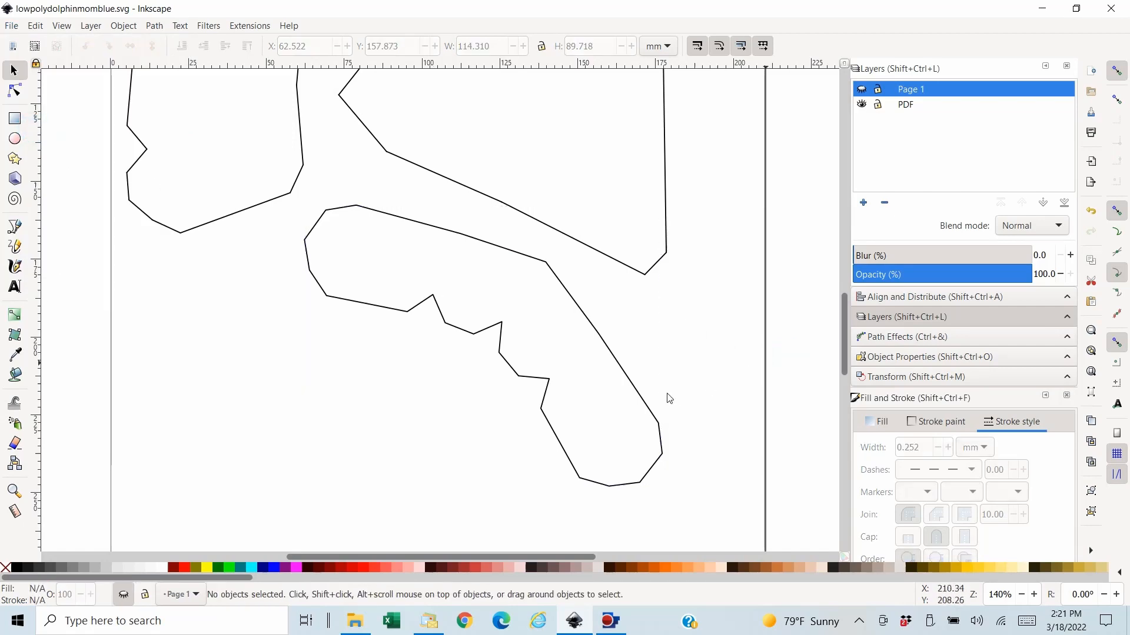
- Delete the curved piece's combined outline and the invisible leftover object at its place on the PDF layer
{"action": "left_click", "coordinate": [633, 382]}
{"action": "key", "text": "Delete"}
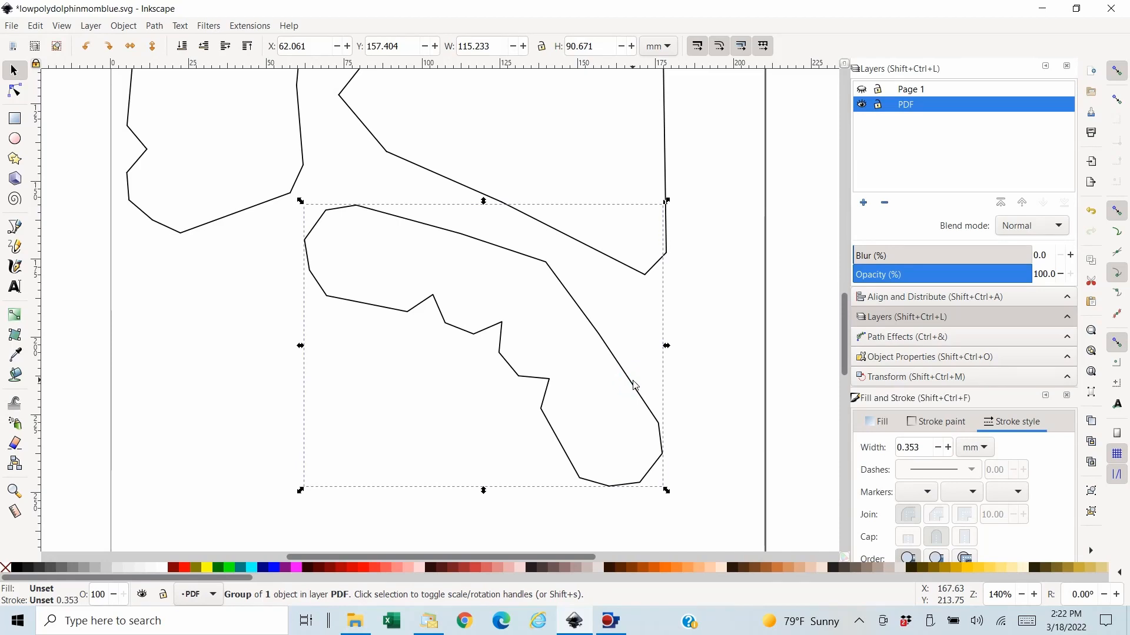
{"action": "left_click", "coordinate": [415, 337]}
{"action": "left_click", "coordinate": [416, 340]}
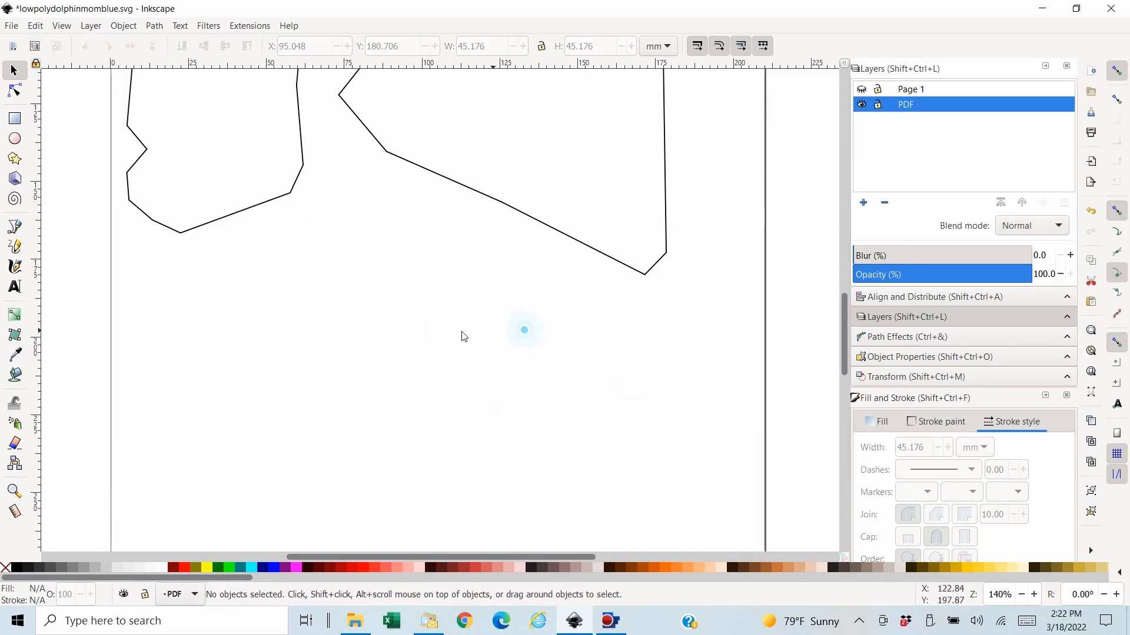
{"action": "left_click_drag", "start_coordinate": [302, 259], "coordinate": [615, 489]}
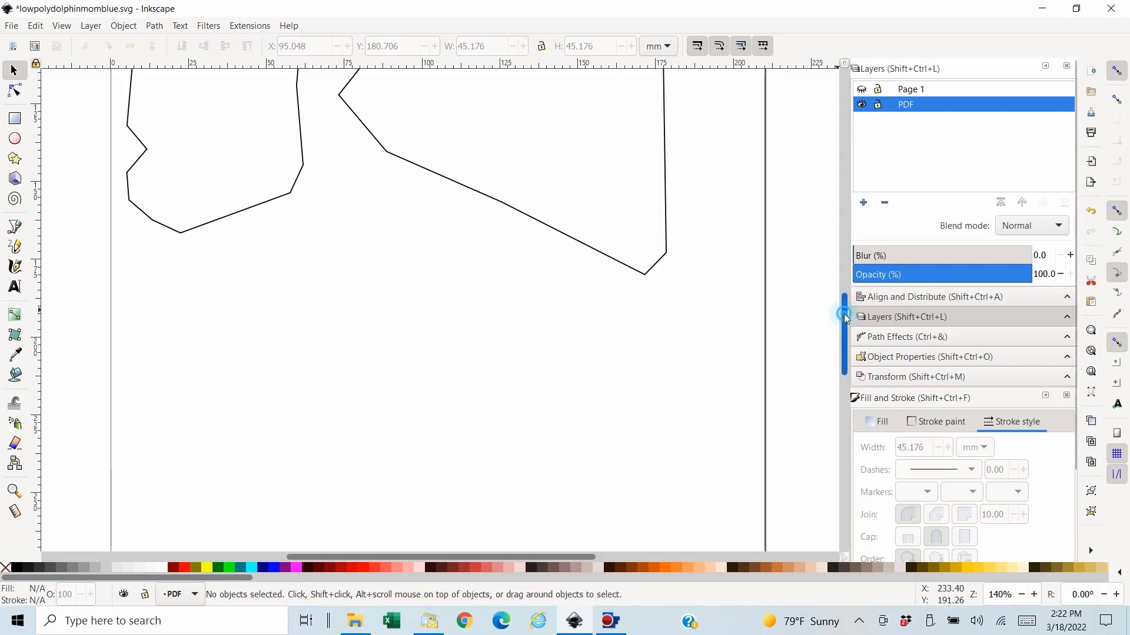
- Delete the invisible leftover object overlapping the lower edge of the triangular piece on the PDF layer
{"action": "left_click_drag", "start_coordinate": [845, 313], "coordinate": [847, 275]}
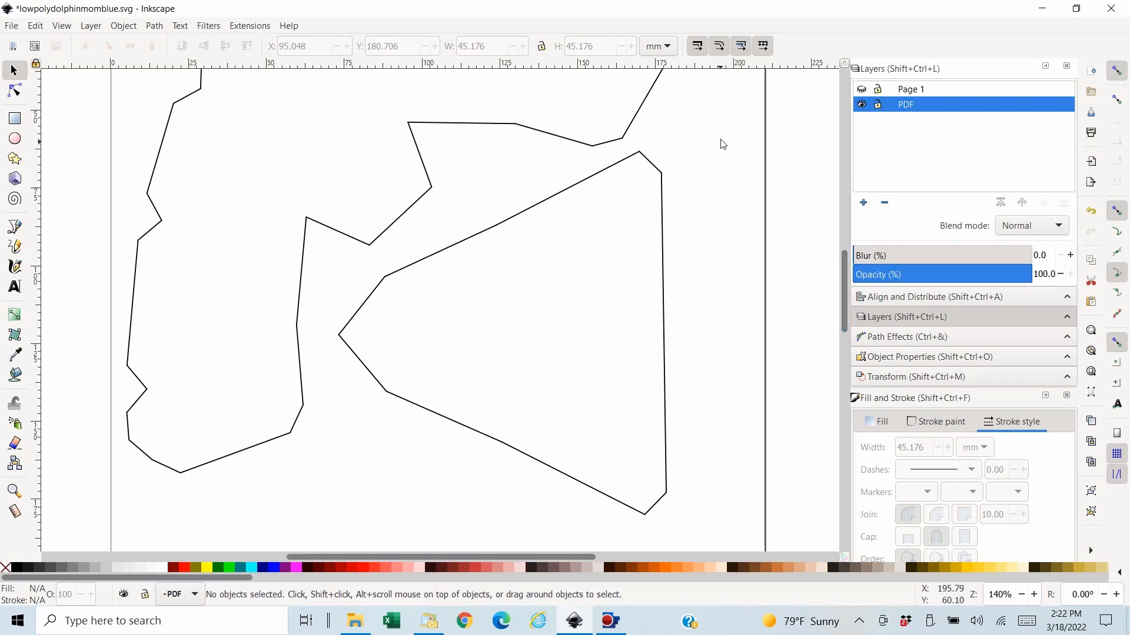
{"action": "left_click_drag", "start_coordinate": [720, 137], "coordinate": [330, 522]}
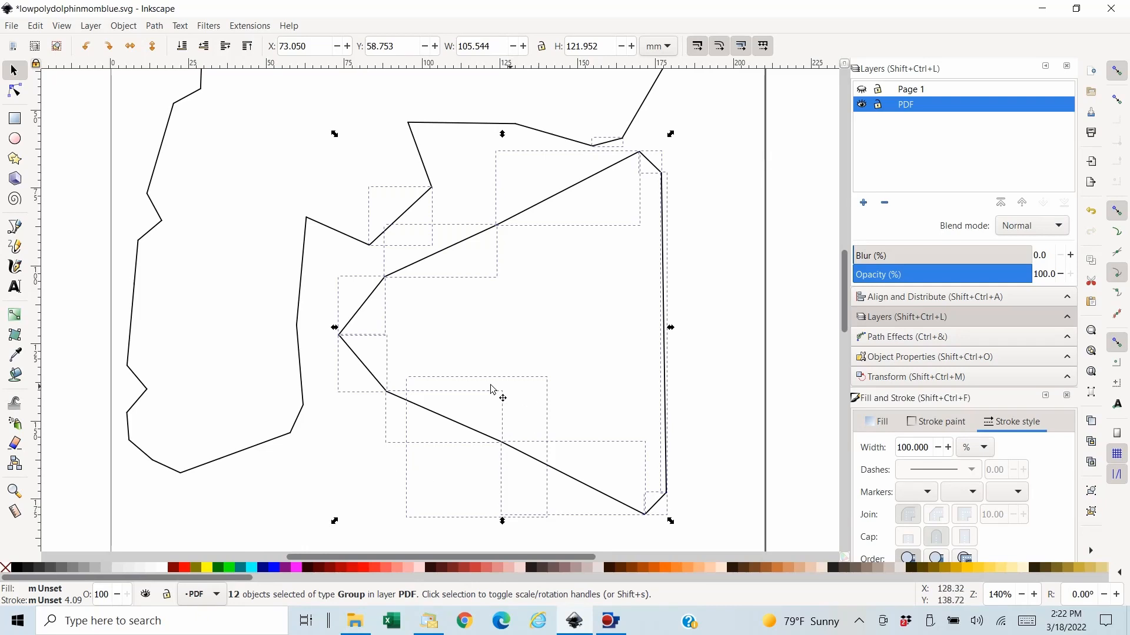
{"action": "left_click", "coordinate": [464, 475]}
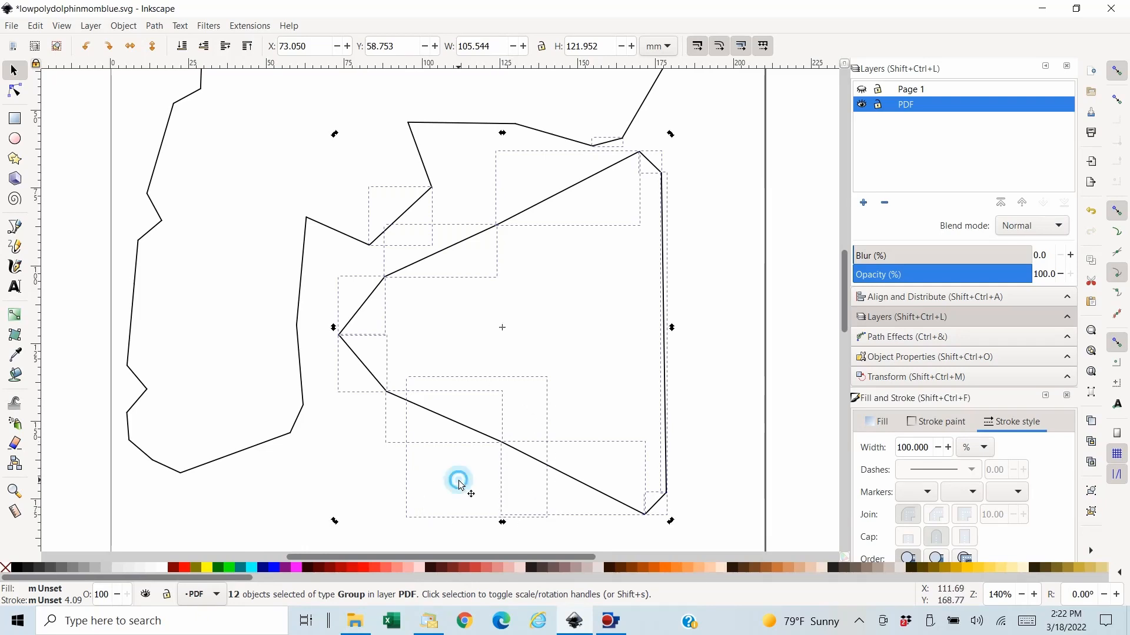
{"action": "left_click", "coordinate": [771, 446]}
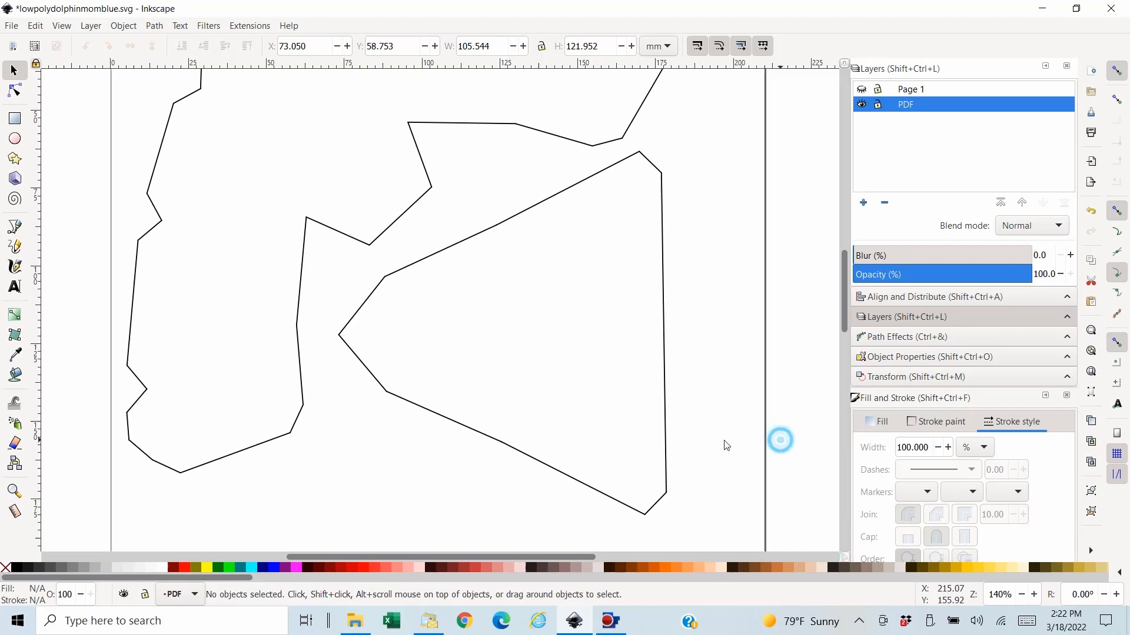
{"action": "left_click", "coordinate": [501, 422]}
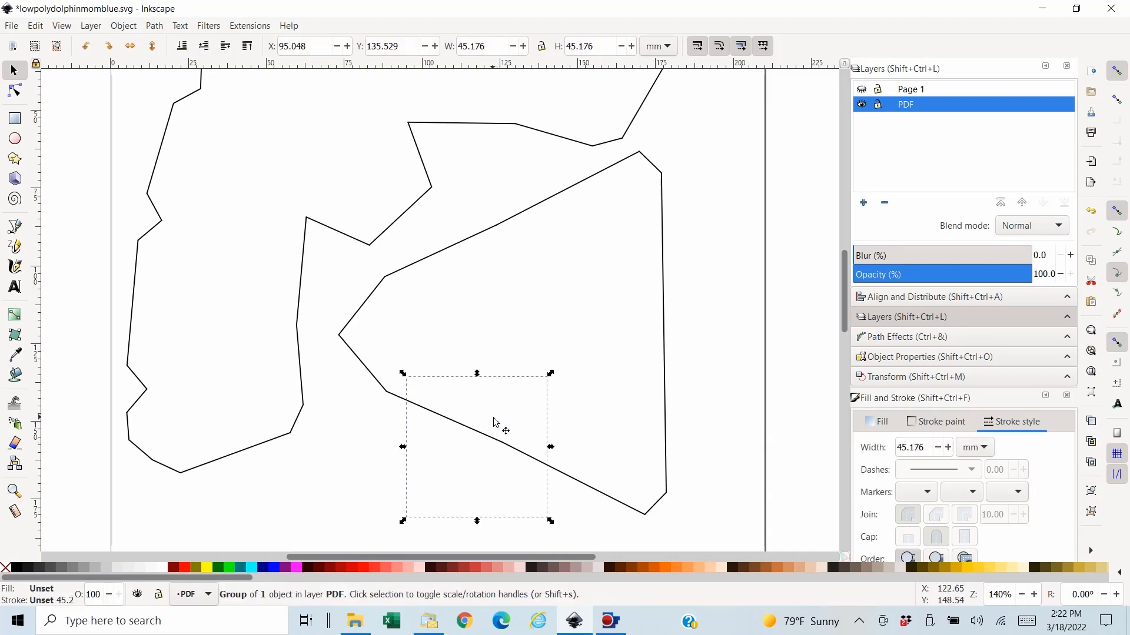
{"action": "key", "text": "Escape"}
- Cut only the triangular piece's outline segments, leaving out the neighbouring piece's segments, and paste them in place on the PDF layer
{"action": "left_click_drag", "start_coordinate": [701, 137], "coordinate": [330, 536]}
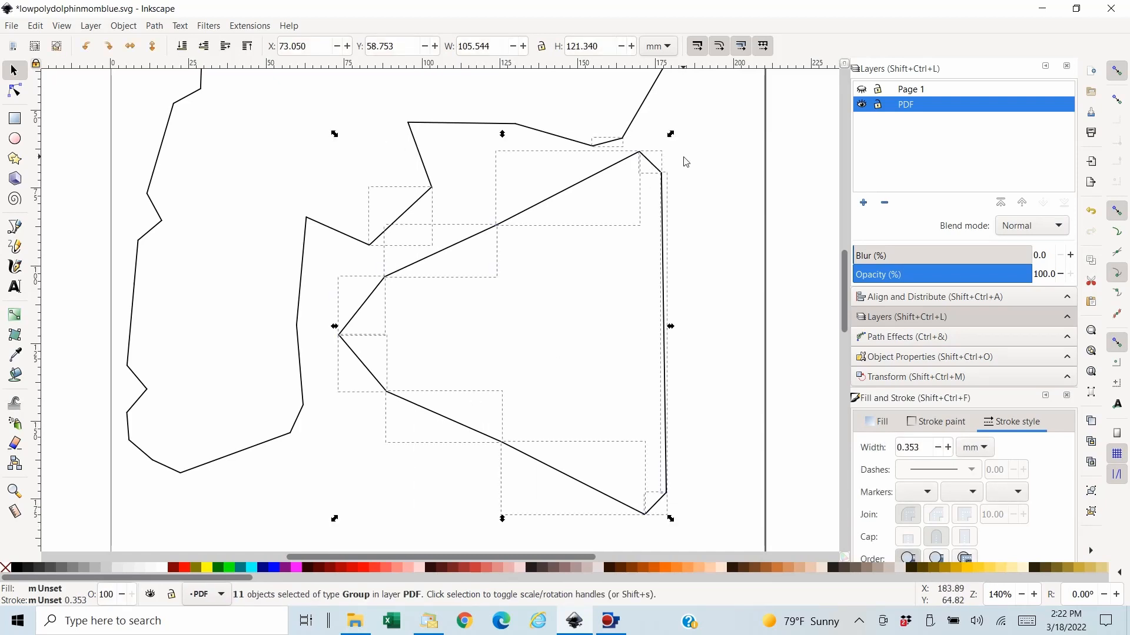
{"action": "left_click", "coordinate": [612, 144], "text": "shift"}
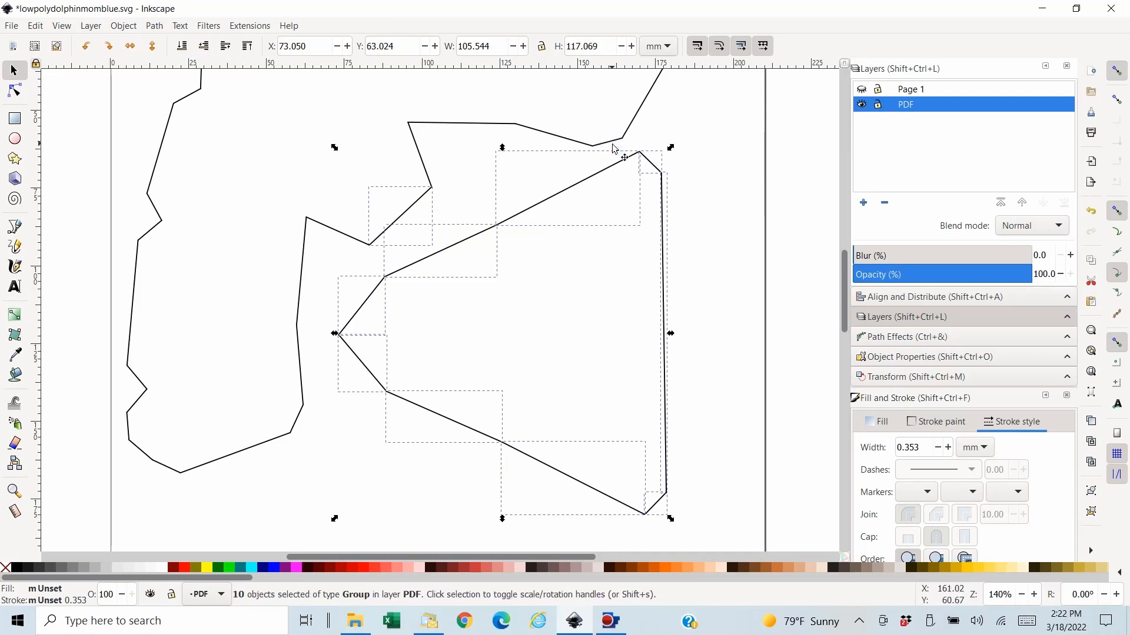
{"action": "left_click", "coordinate": [413, 206], "text": "shift"}
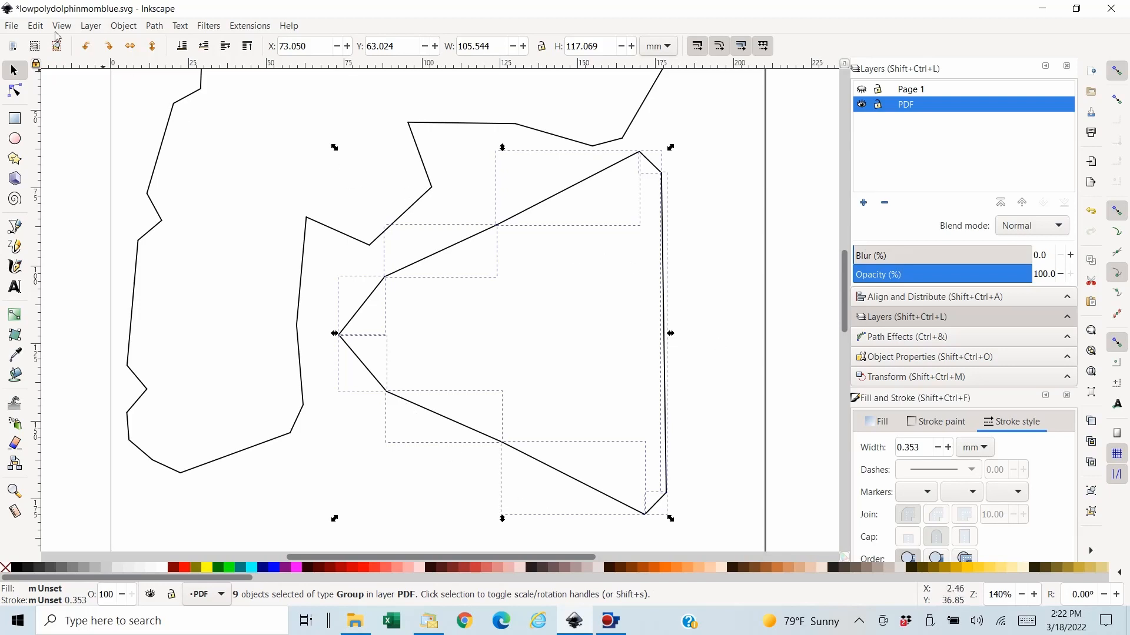
{"action": "left_click", "coordinate": [36, 26]}
{"action": "left_click", "coordinate": [48, 94]}
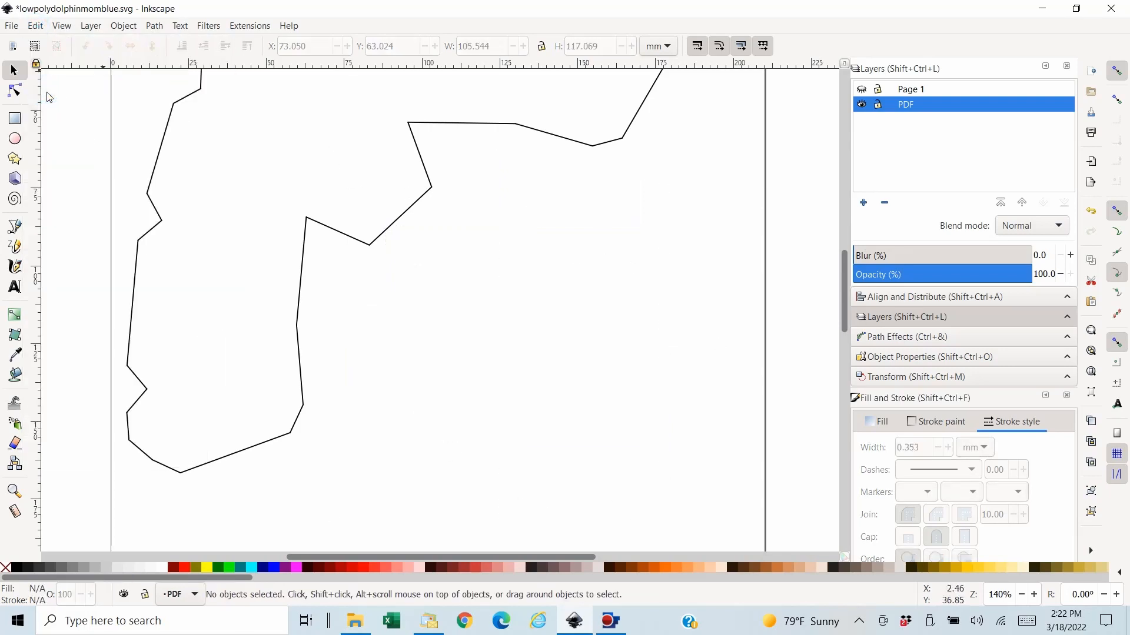
{"action": "left_click", "coordinate": [35, 25]}
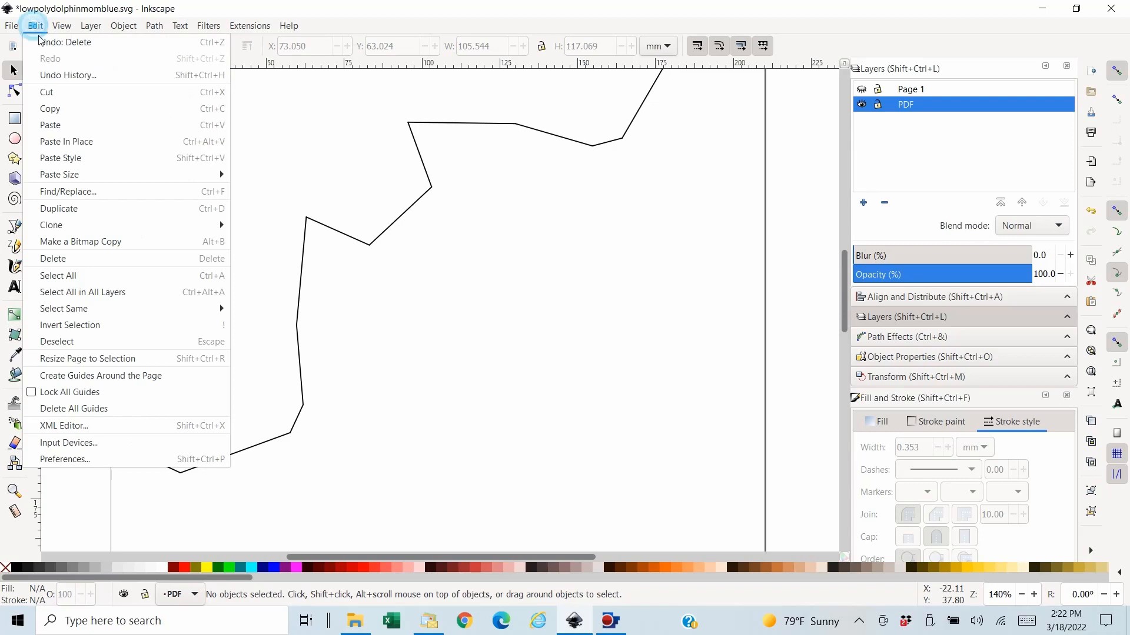
{"action": "left_click", "coordinate": [87, 147]}
- Combine the triangular piece's outline segments into one path and bucket-fill its inside with aqua
{"action": "left_click", "coordinate": [159, 29]}
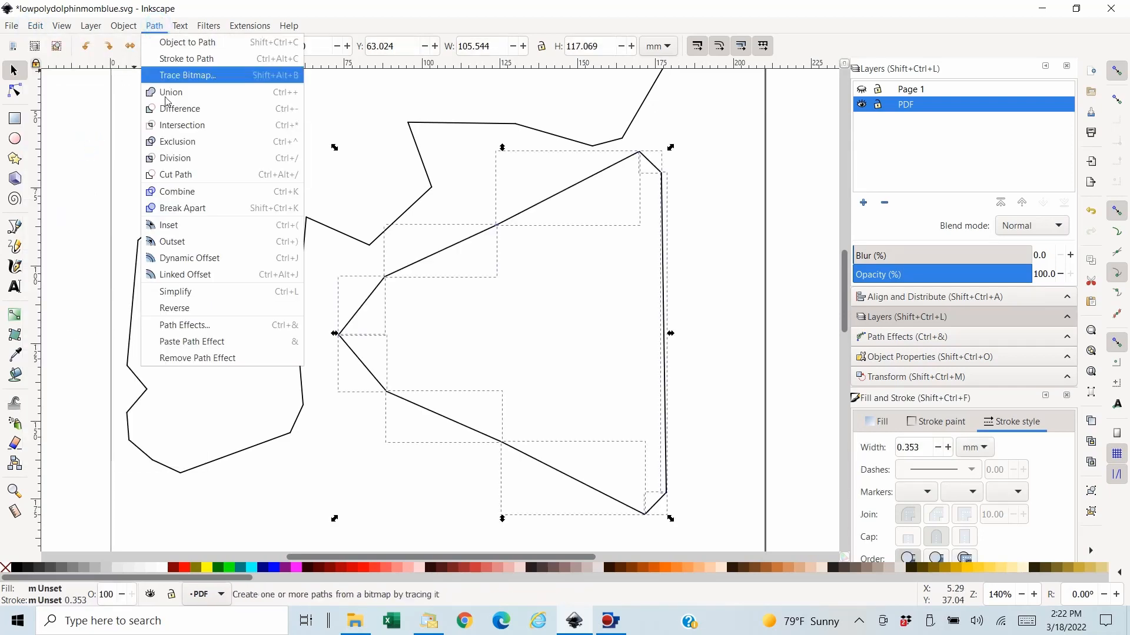
{"action": "left_click", "coordinate": [188, 196]}
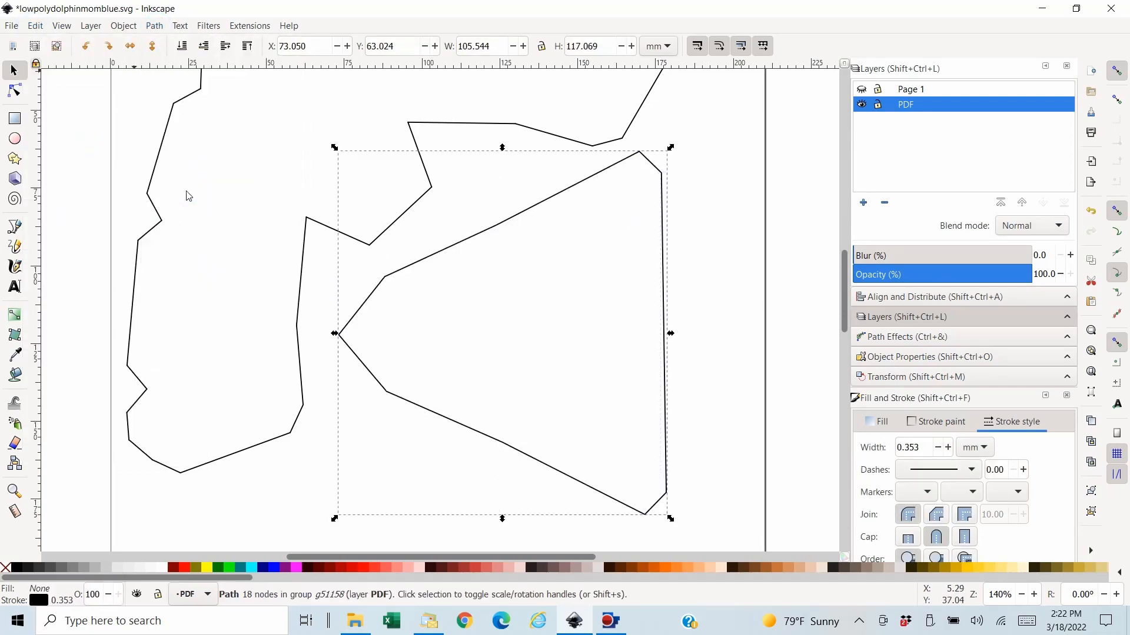
{"action": "left_click", "coordinate": [16, 377]}
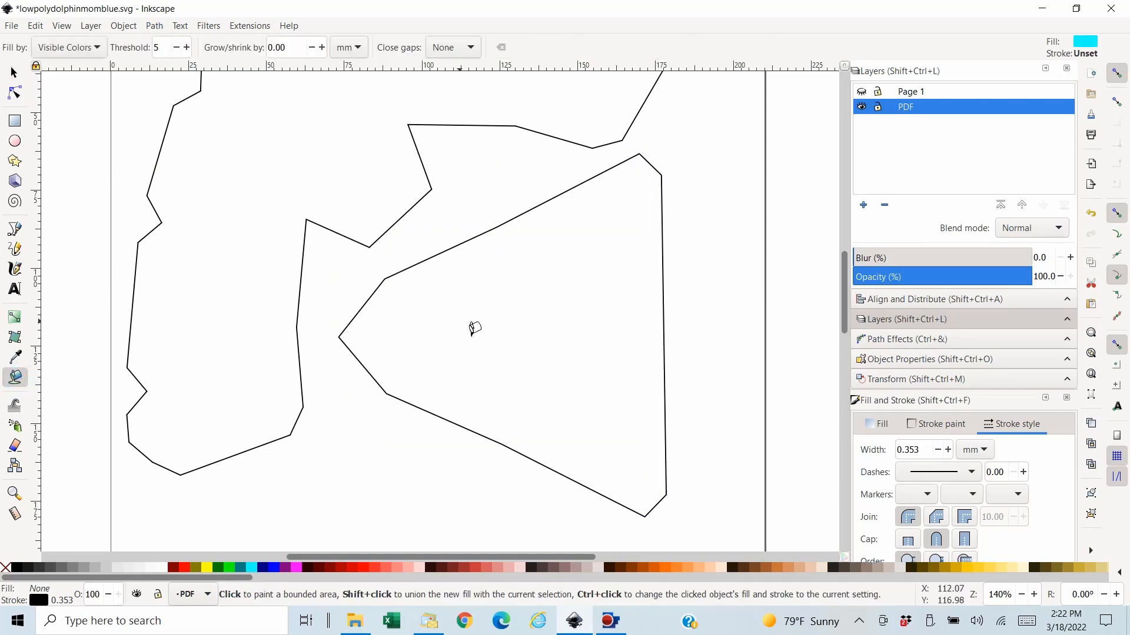
{"action": "left_click", "coordinate": [471, 323]}
- Transfer the triangular piece's aqua shape in place to the Page 1 layer and lower it to the bottom beneath its number and fold lines
{"action": "left_click", "coordinate": [16, 70]}
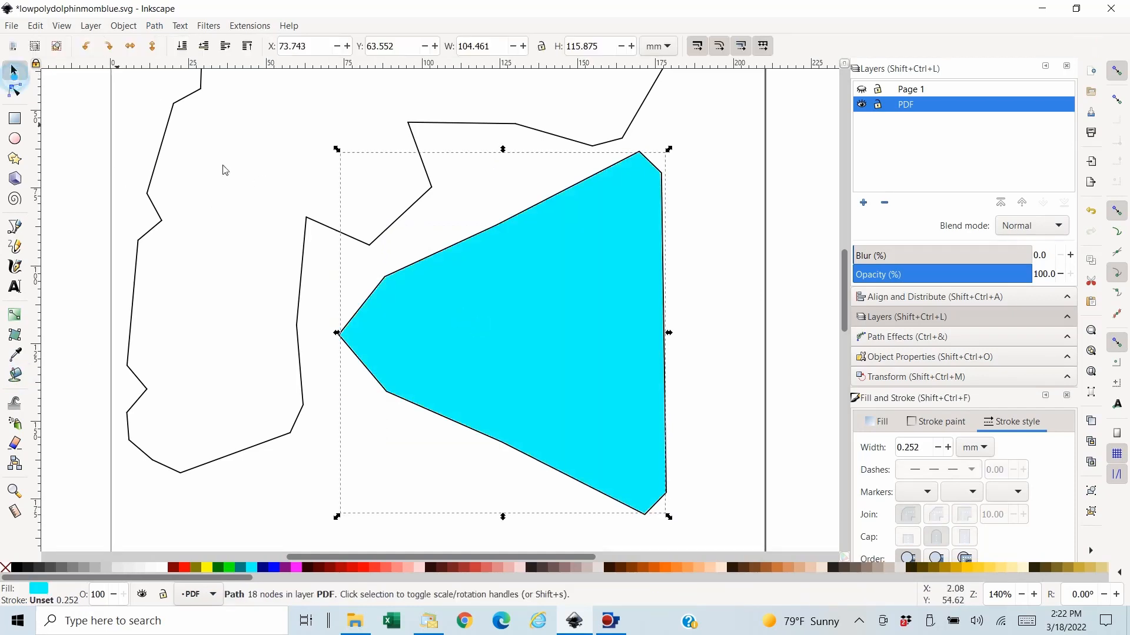
{"action": "left_click", "coordinate": [36, 26]}
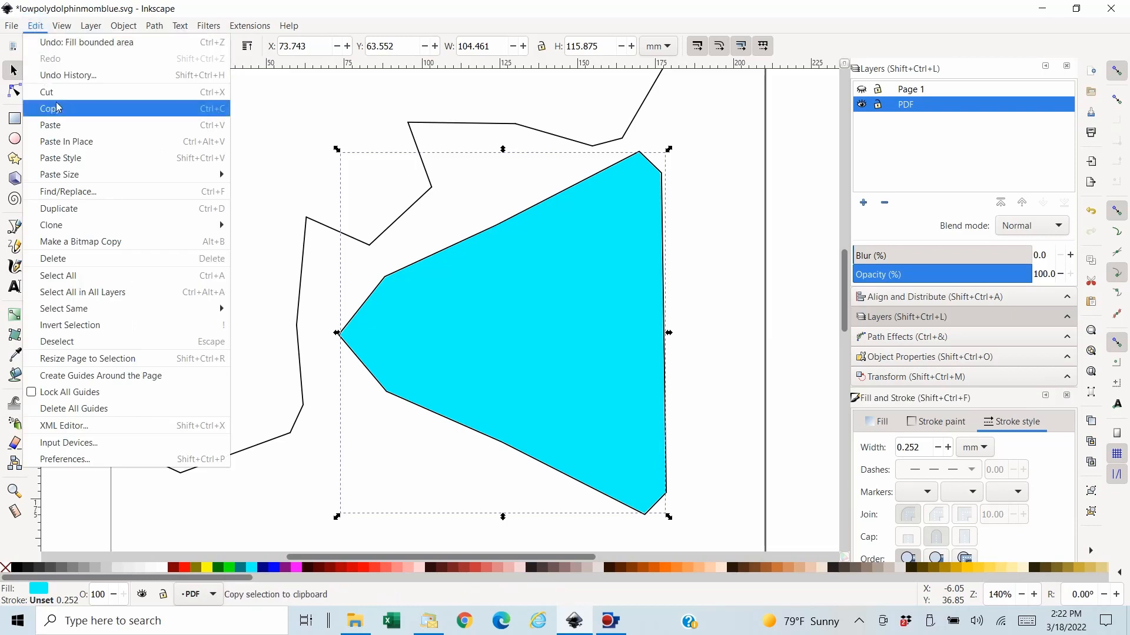
{"action": "left_click", "coordinate": [52, 93]}
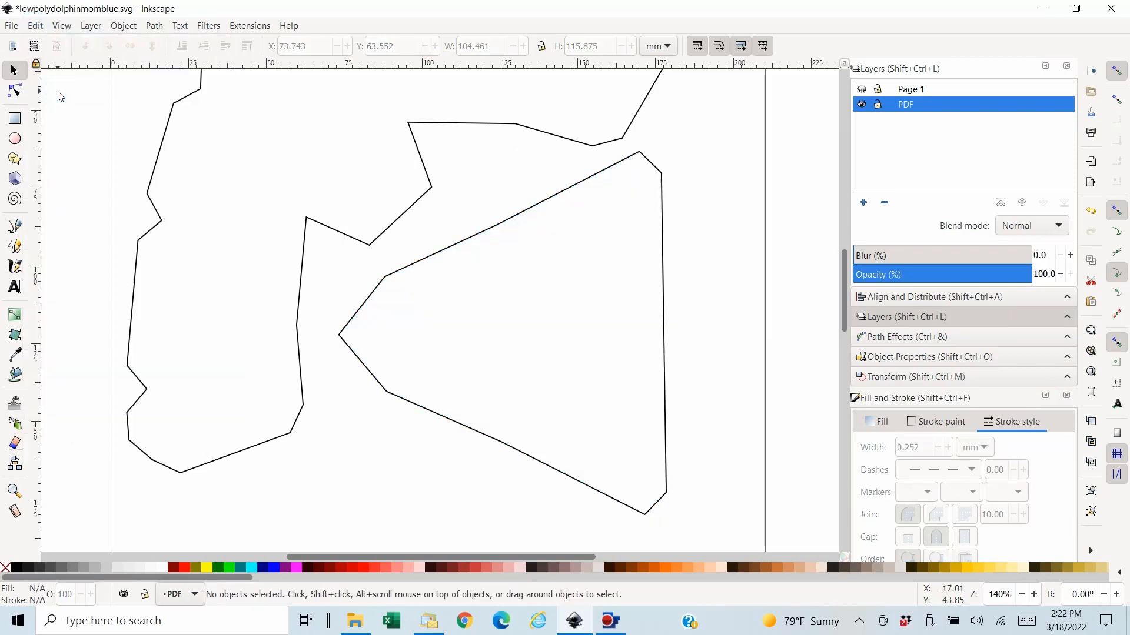
{"action": "left_click", "coordinate": [862, 89]}
{"action": "left_click", "coordinate": [918, 89]}
{"action": "left_click", "coordinate": [35, 26]}
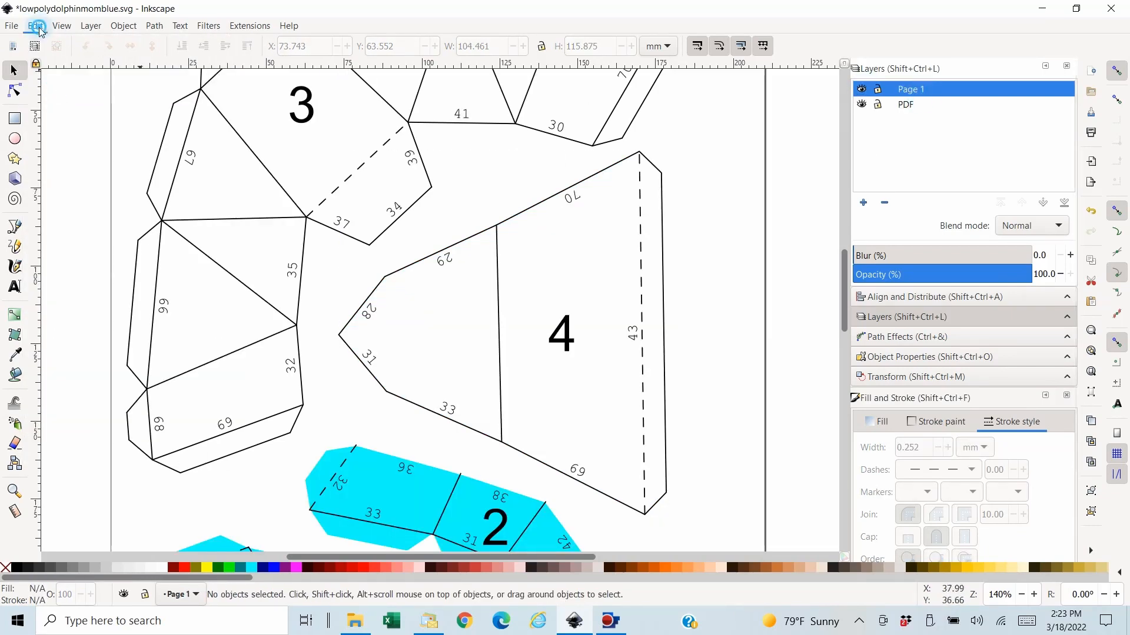
{"action": "left_click", "coordinate": [92, 146]}
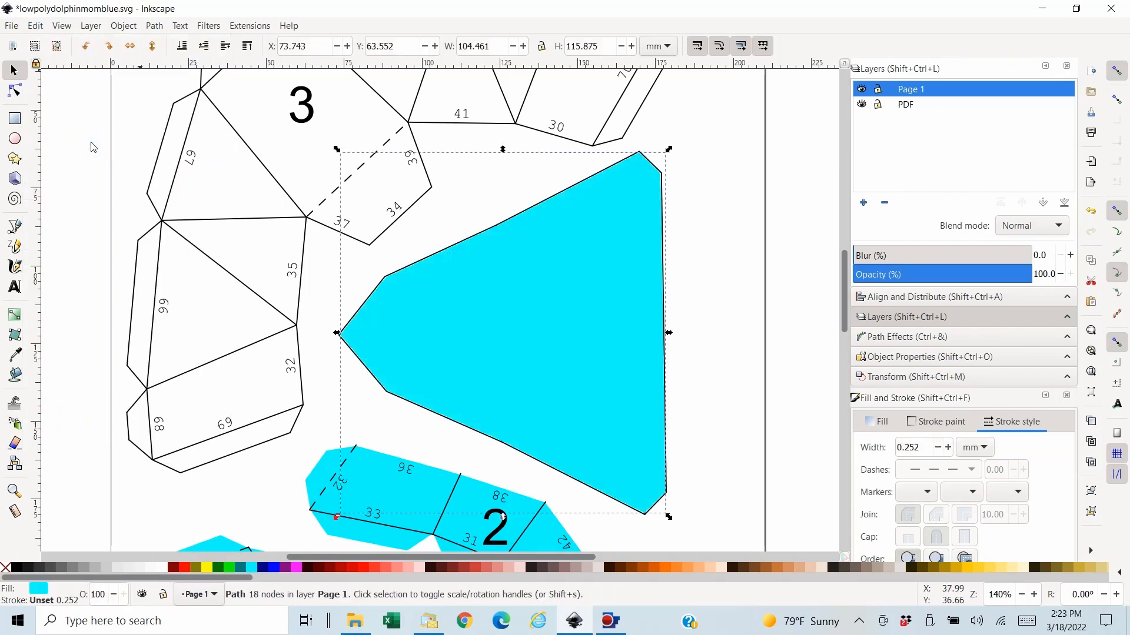
{"action": "left_click", "coordinate": [183, 46]}
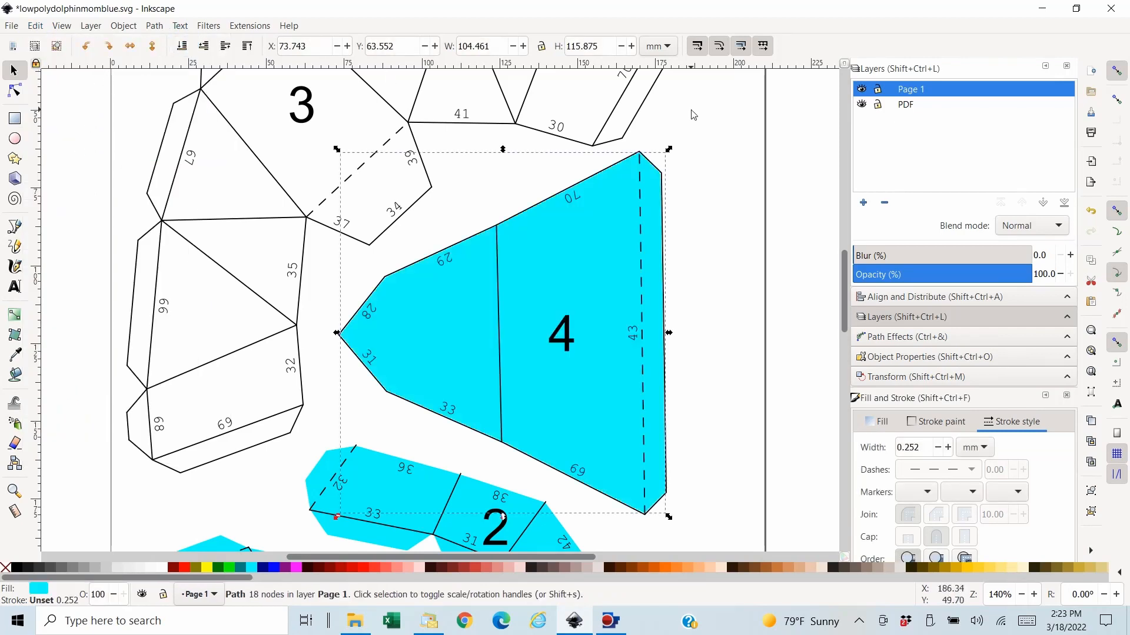
- Hide Page 1, make PDF the active layer and save the file
{"action": "left_click", "coordinate": [863, 90]}
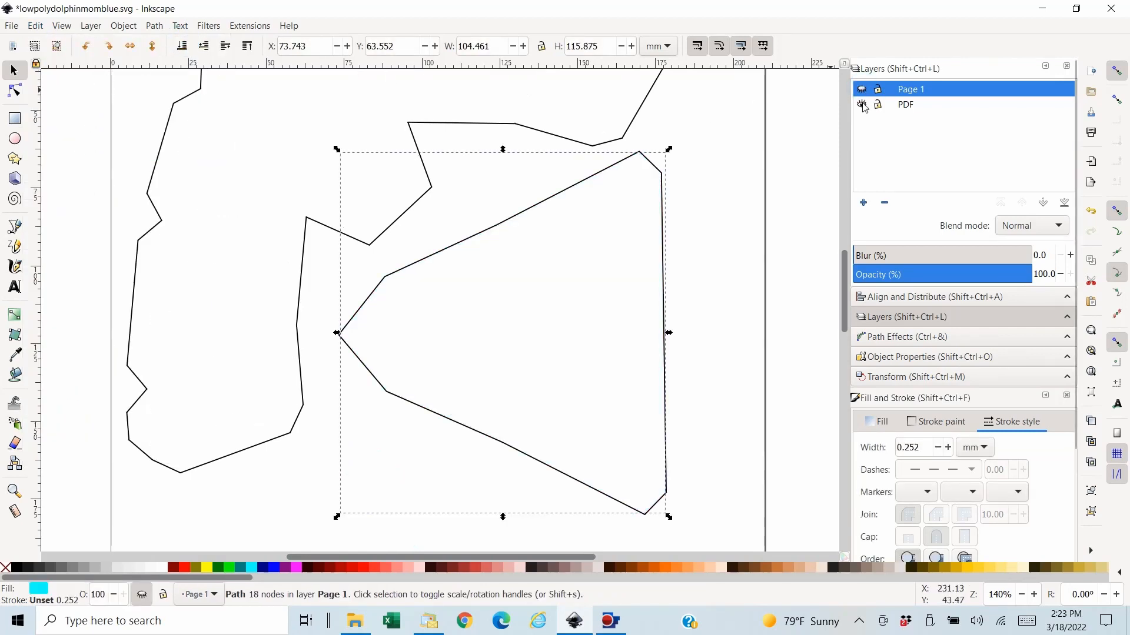
{"action": "left_click", "coordinate": [863, 105]}
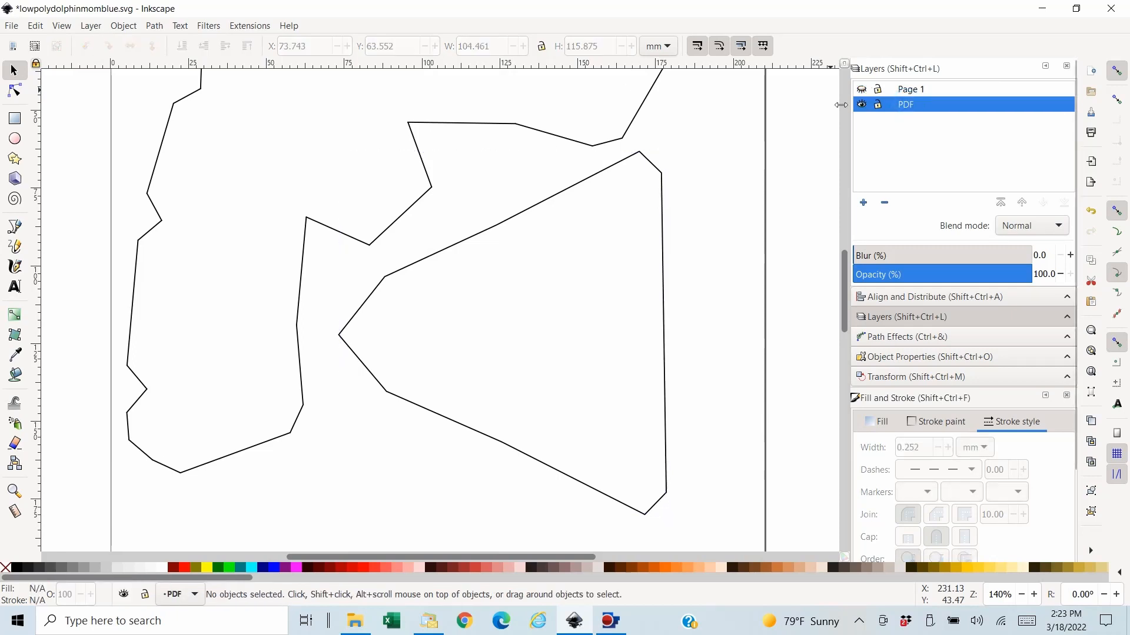
{"action": "left_click", "coordinate": [15, 28]}
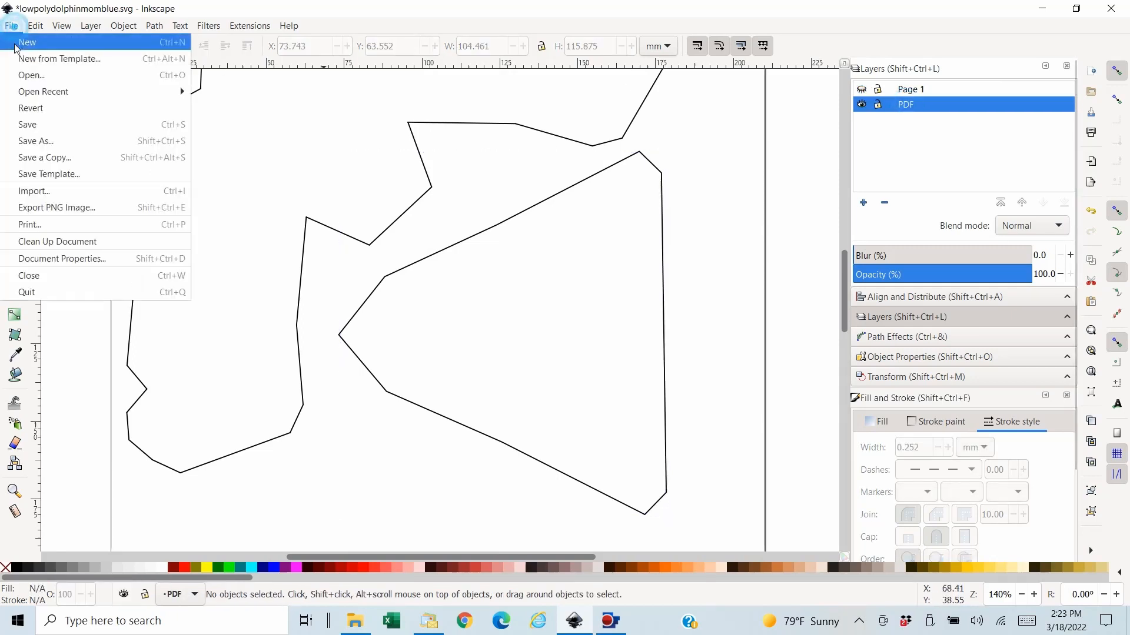
{"action": "left_click", "coordinate": [26, 139]}
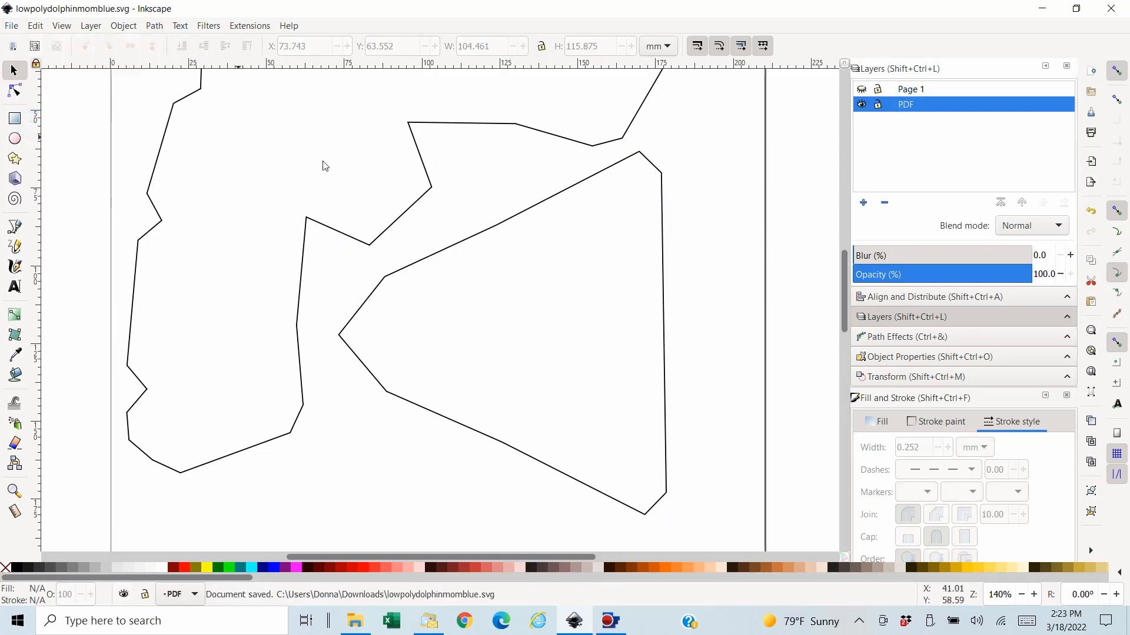
- Delete the triangular piece's combined outline from the PDF layer
{"action": "left_click", "coordinate": [527, 212]}
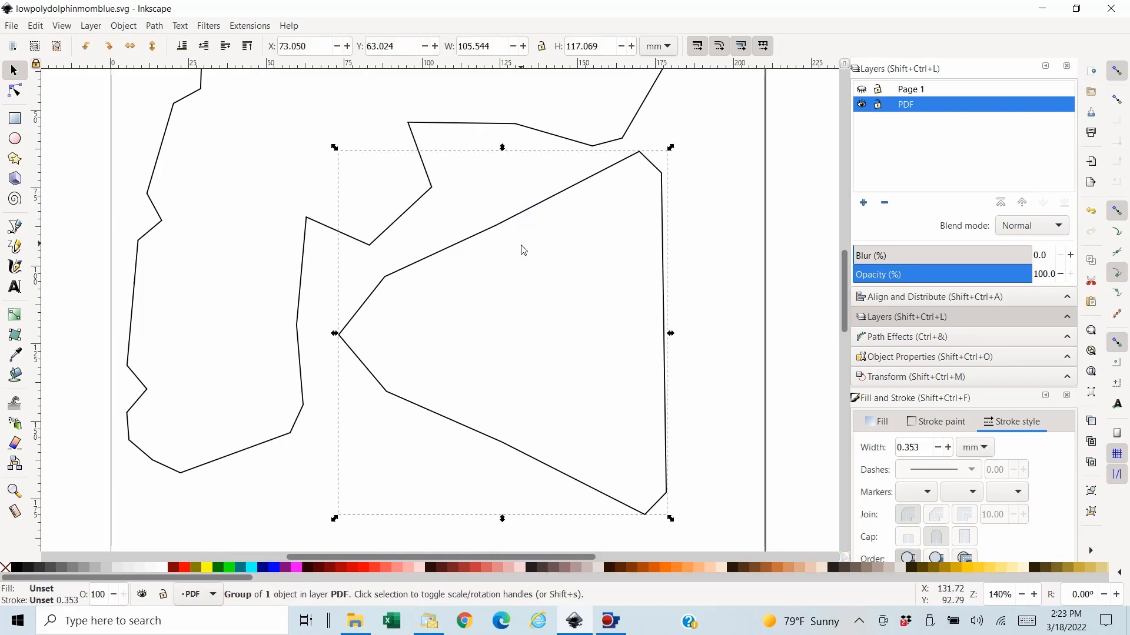
{"action": "key", "text": "Delete"}
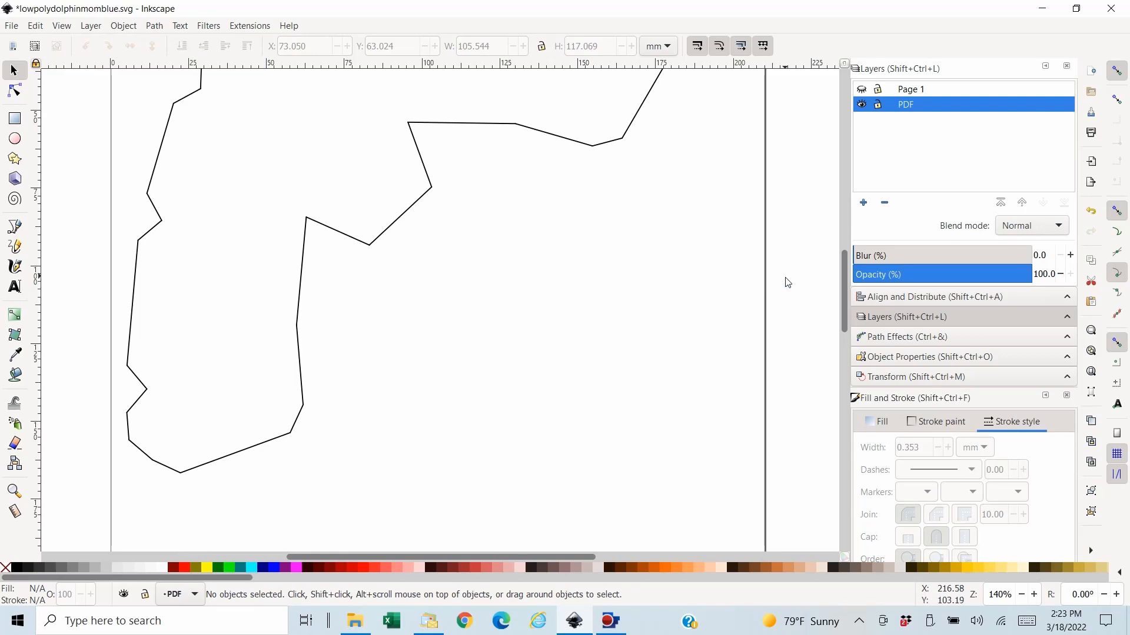
- Cut all outline segments of the remaining large arched piece and paste them in place on the PDF layer
{"action": "key", "text": "minus"}
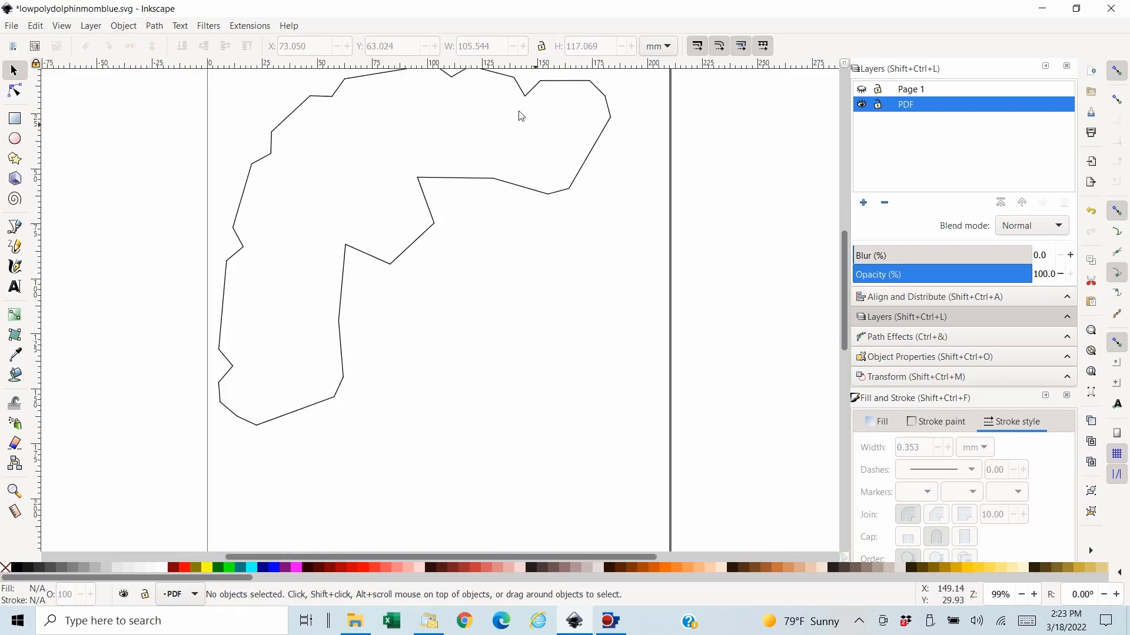
{"action": "left_click_drag", "start_coordinate": [844, 283], "coordinate": [844, 260]}
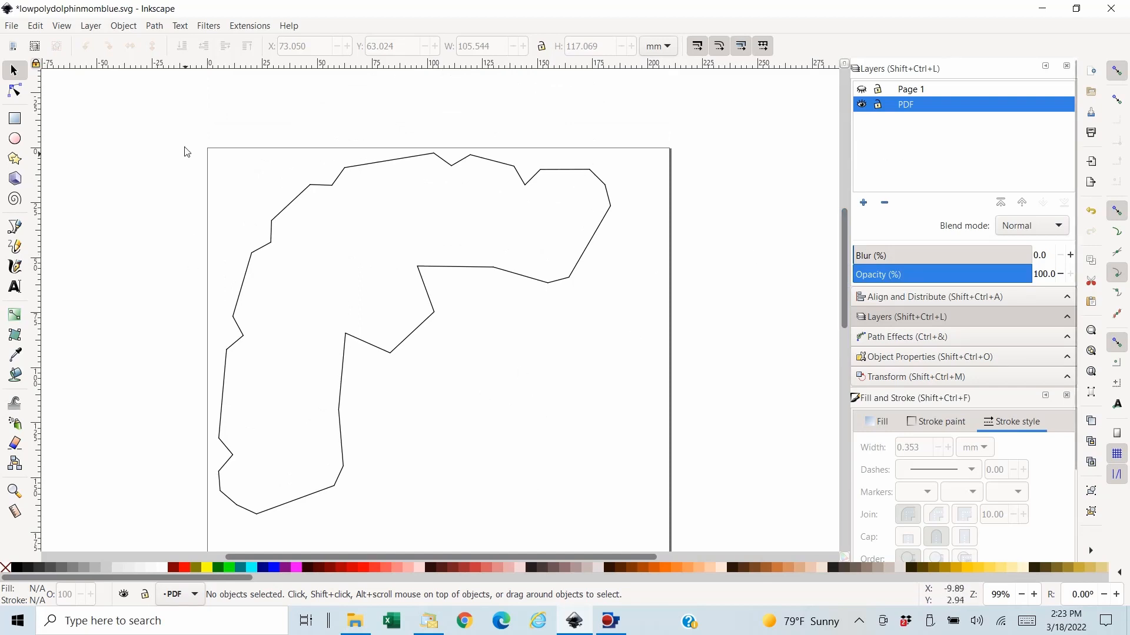
{"action": "left_click_drag", "start_coordinate": [183, 125], "coordinate": [624, 530]}
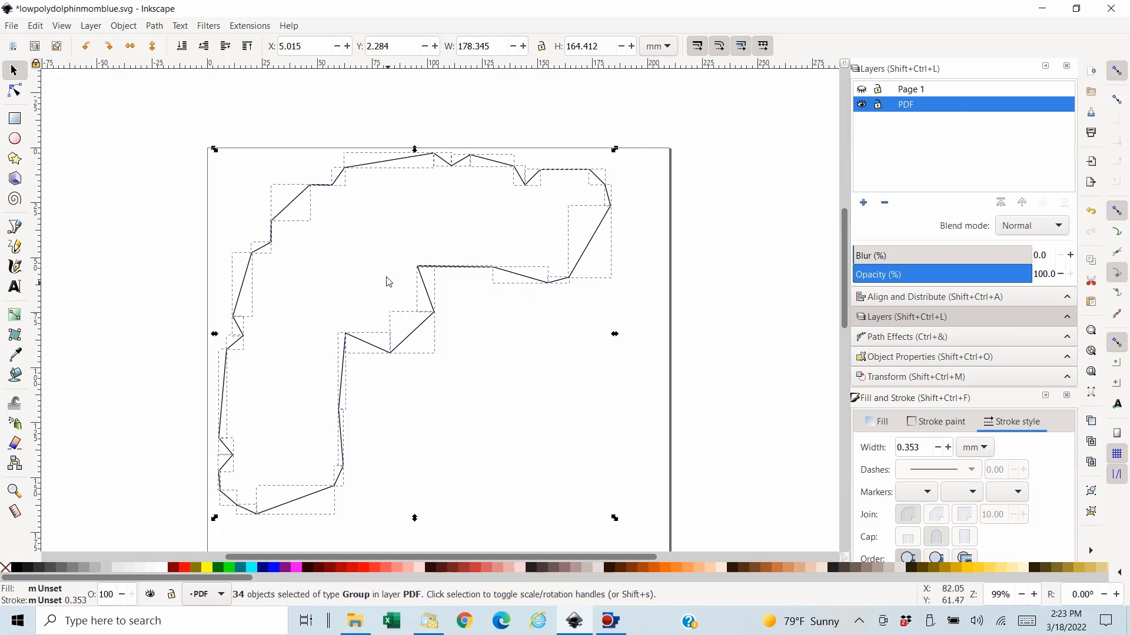
{"action": "left_click", "coordinate": [35, 29]}
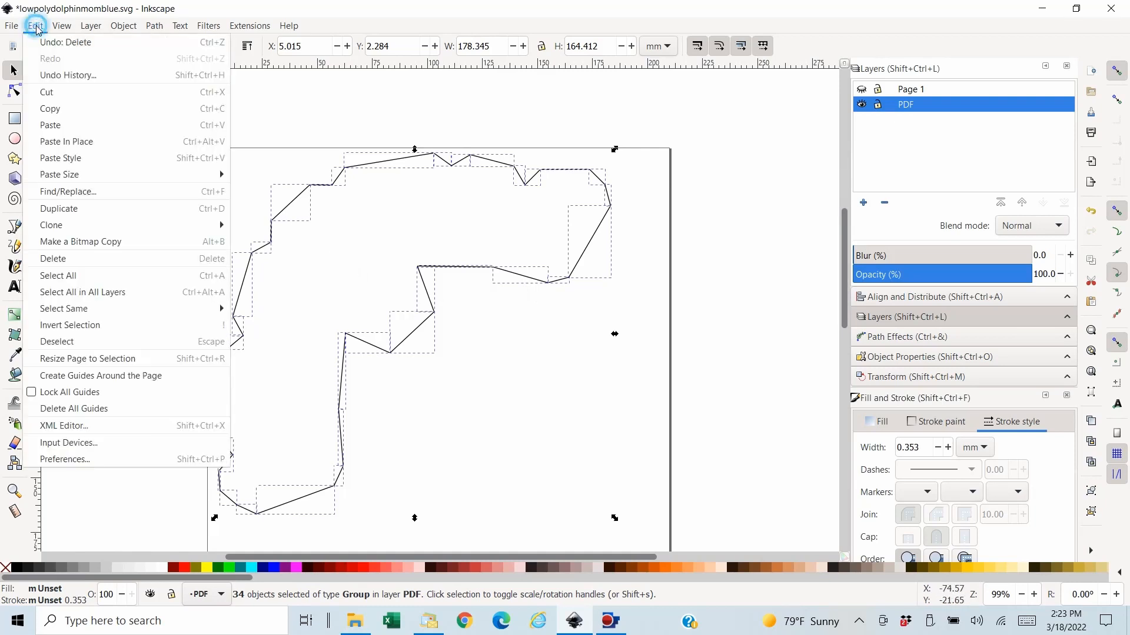
{"action": "left_click", "coordinate": [60, 95]}
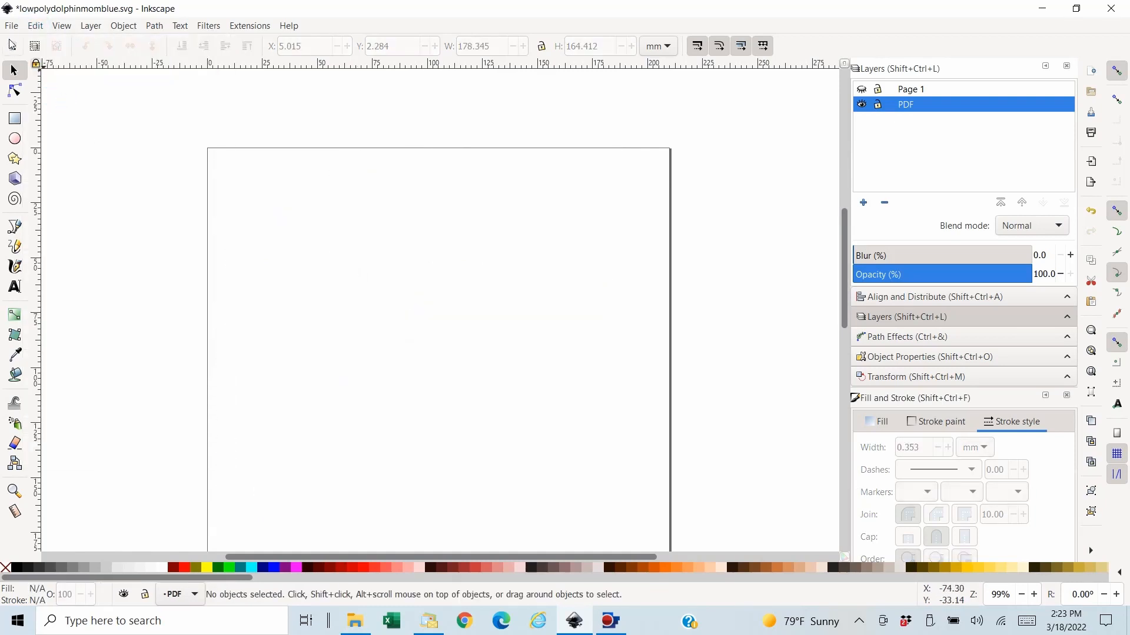
{"action": "left_click", "coordinate": [34, 28]}
{"action": "left_click", "coordinate": [92, 146]}
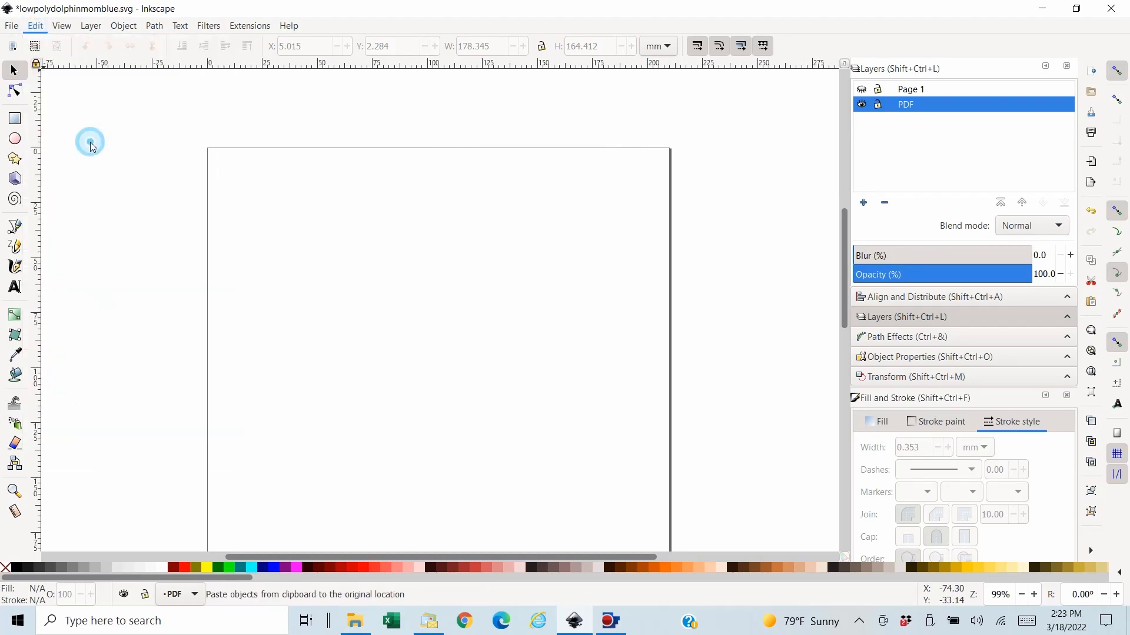
- Combine the arched piece's outline segments into one path and fill the enclosed area with aqua using the Paint Bucket
{"action": "left_click", "coordinate": [155, 26]}
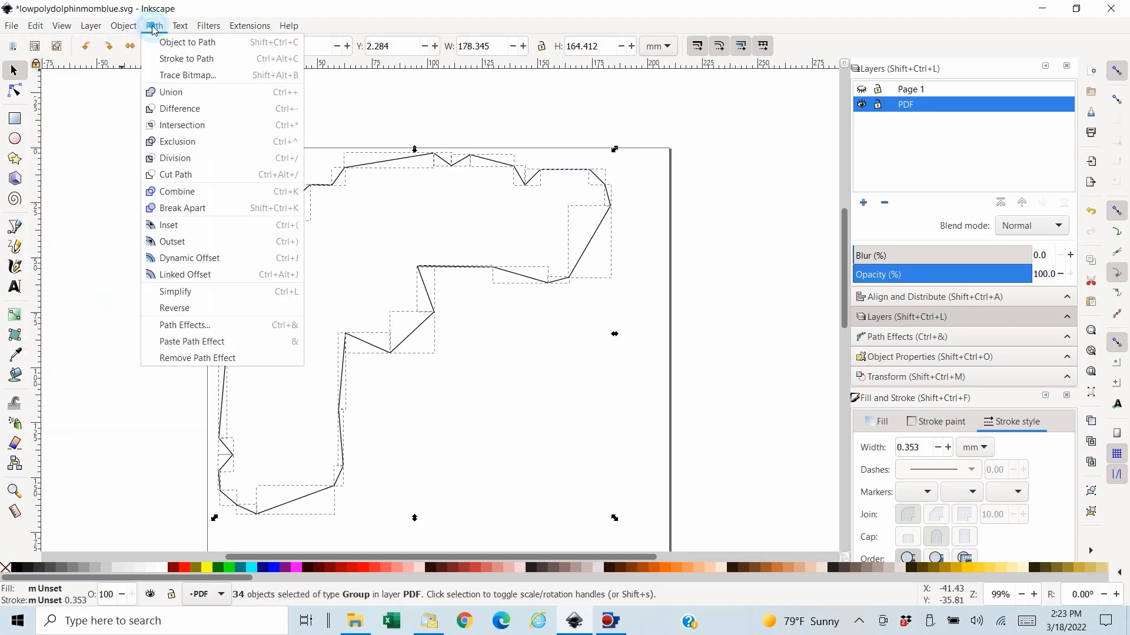
{"action": "left_click", "coordinate": [196, 194]}
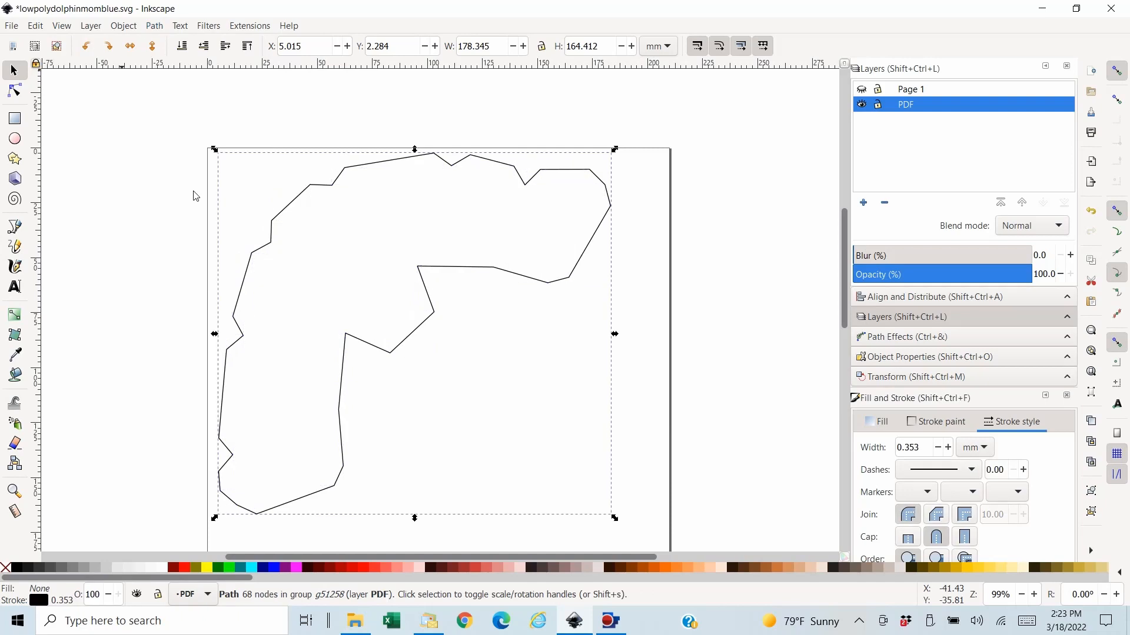
{"action": "left_click", "coordinate": [14, 376]}
{"action": "left_click", "coordinate": [333, 274]}
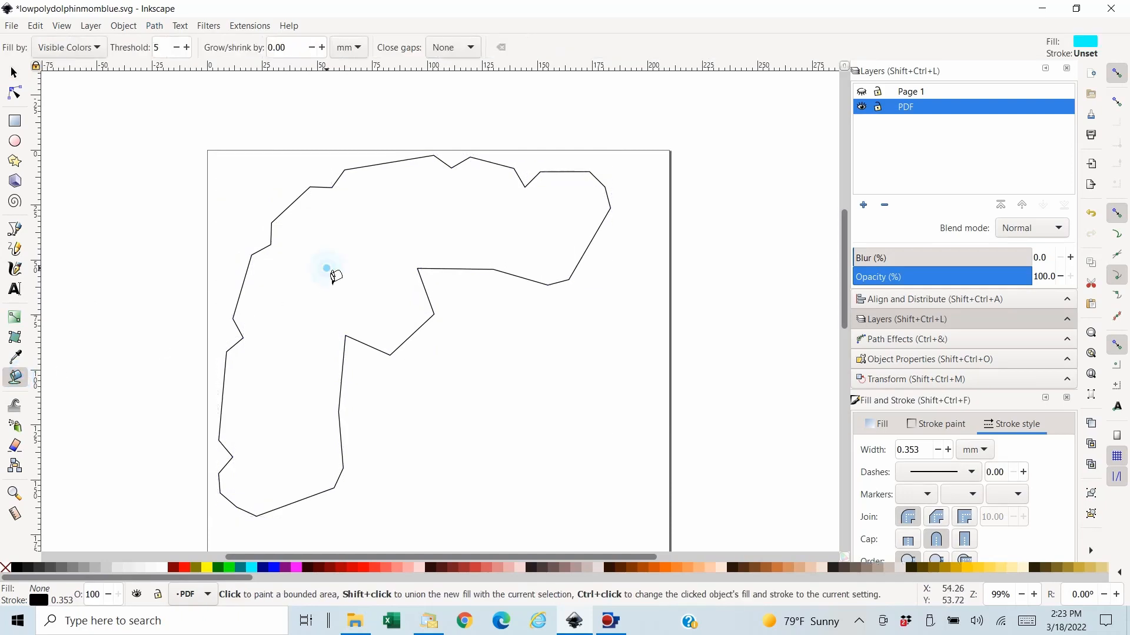
- Transfer the arched piece's aqua shape in place to the Page 1 layer and lower it to the bottom beneath its fold lines
{"action": "left_click", "coordinate": [23, 74]}
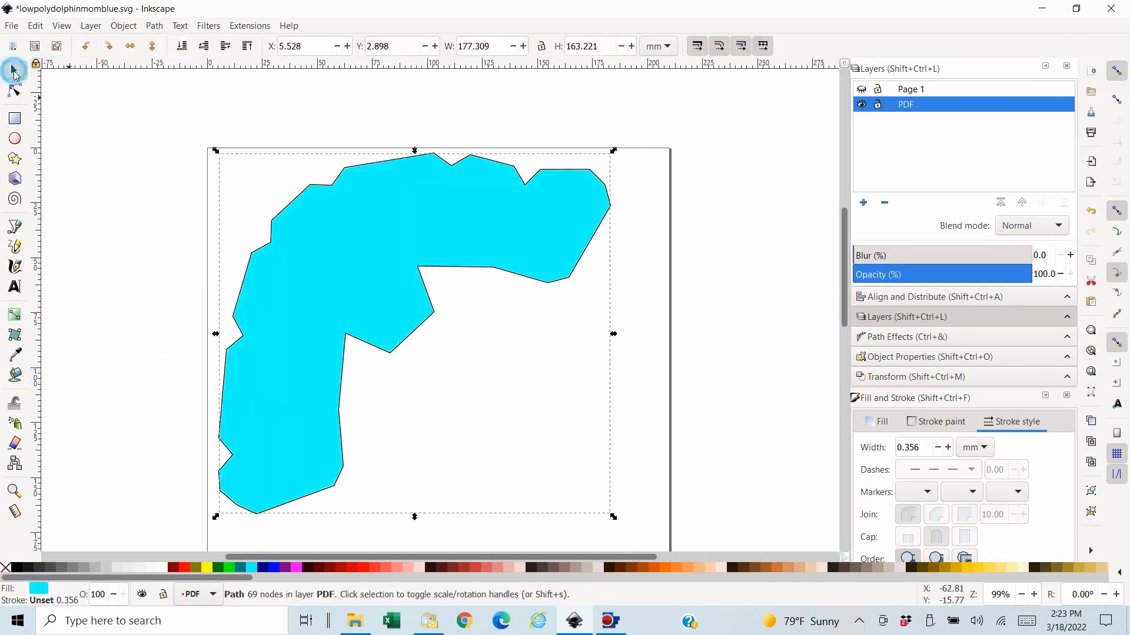
{"action": "left_click", "coordinate": [35, 26]}
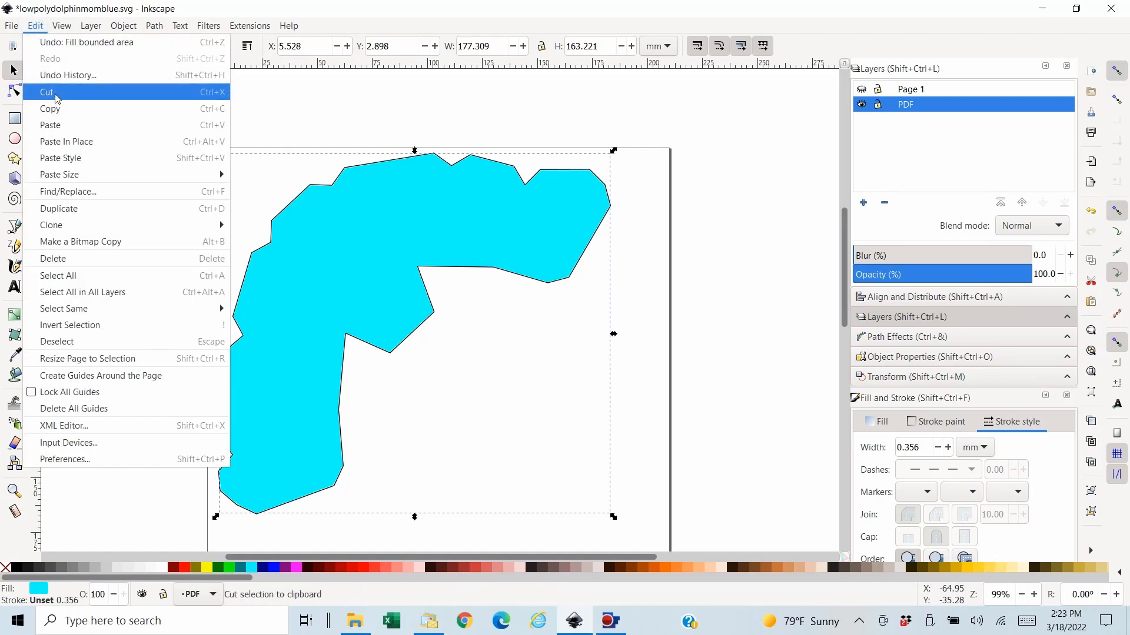
{"action": "left_click", "coordinate": [57, 97]}
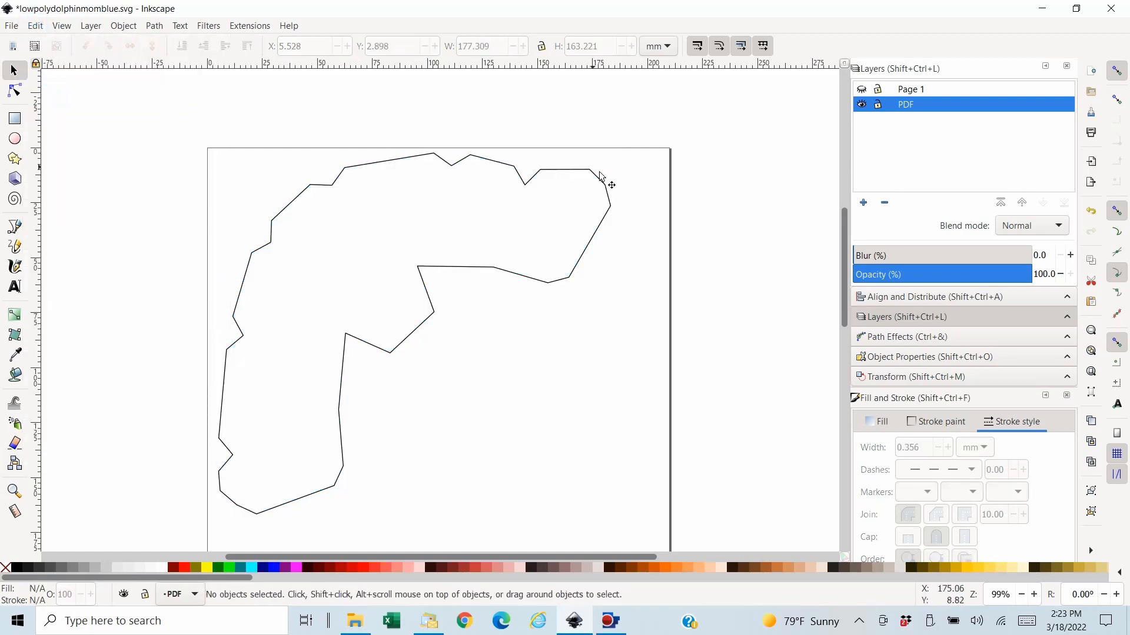
{"action": "left_click", "coordinate": [862, 89]}
{"action": "left_click", "coordinate": [900, 90]}
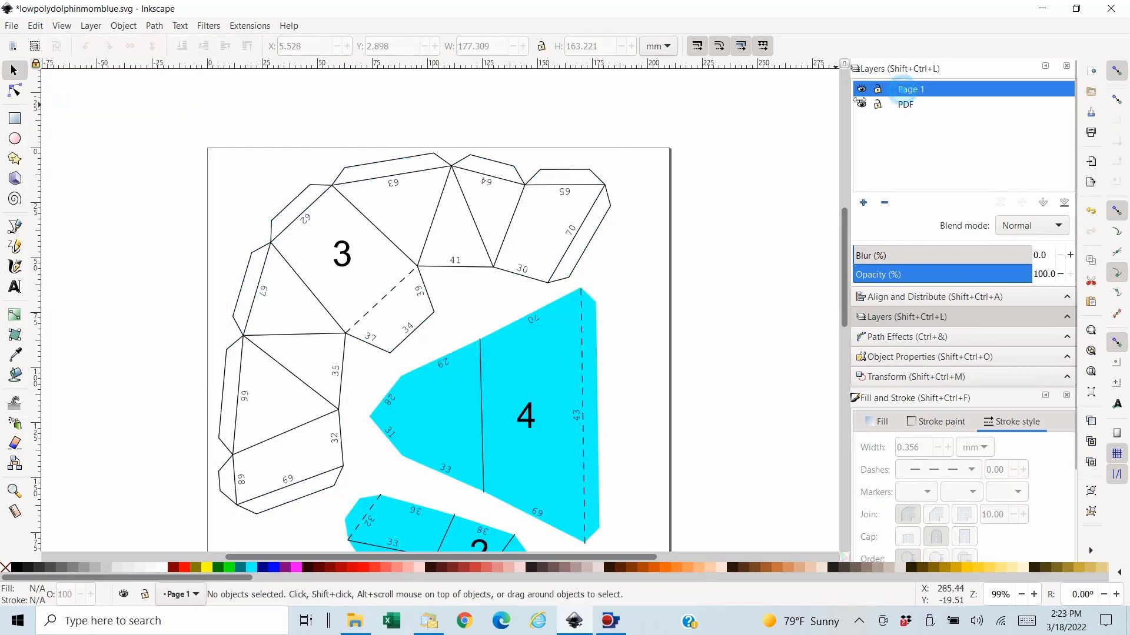
{"action": "left_click", "coordinate": [35, 26]}
{"action": "left_click", "coordinate": [76, 142]}
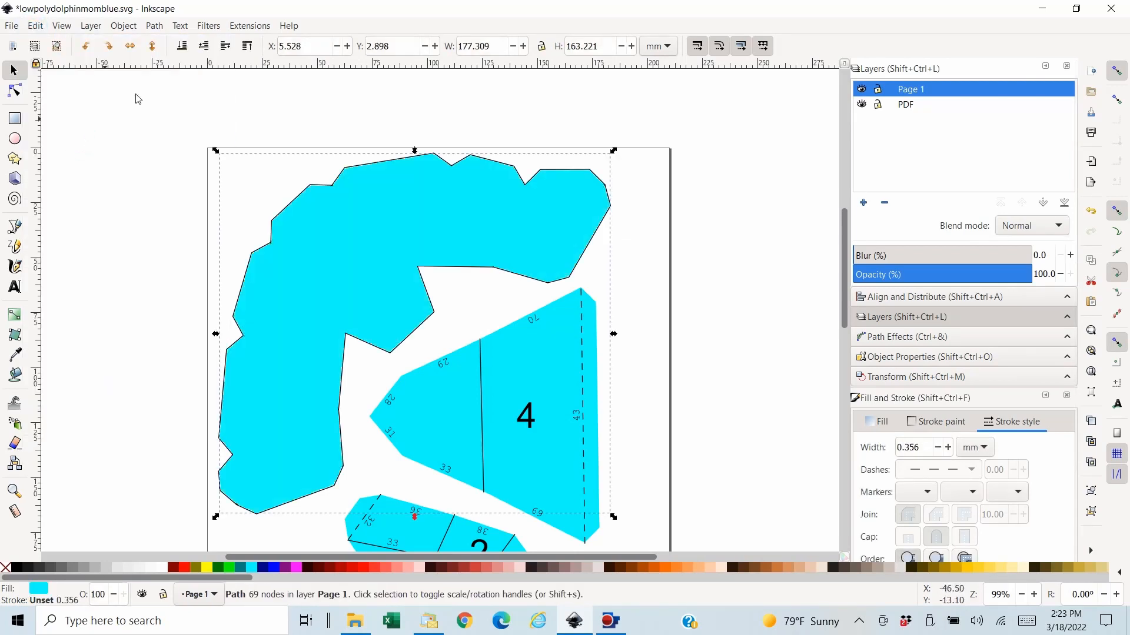
{"action": "left_click", "coordinate": [182, 46]}
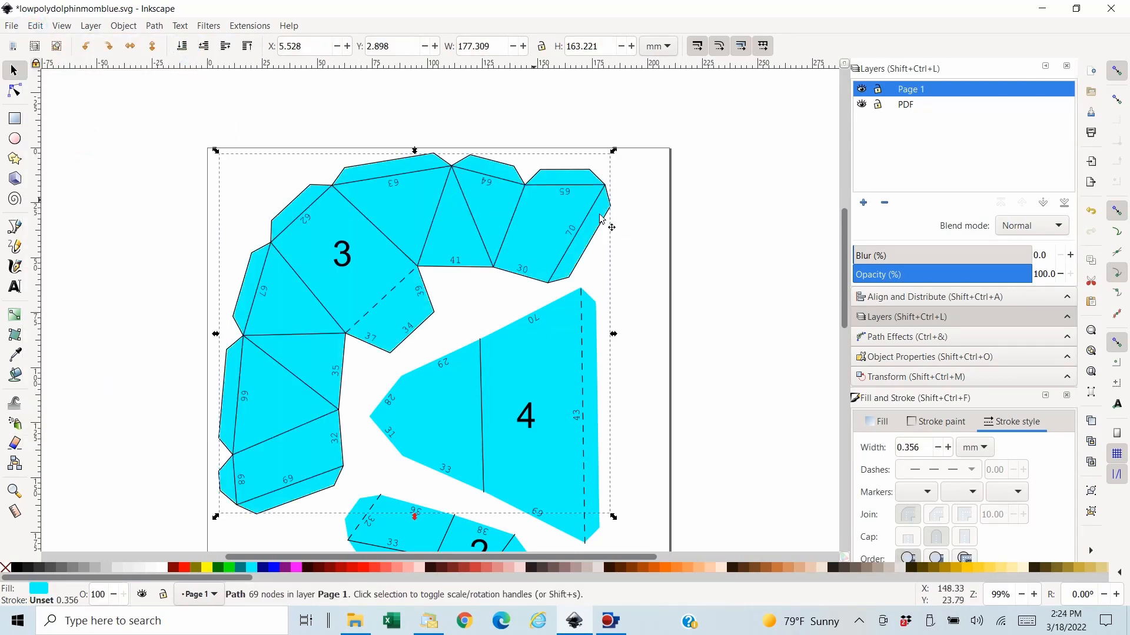
- Save the file, then delete the PDF layer together with the arched piece's leftover combined outline
{"action": "left_click", "coordinate": [732, 167]}
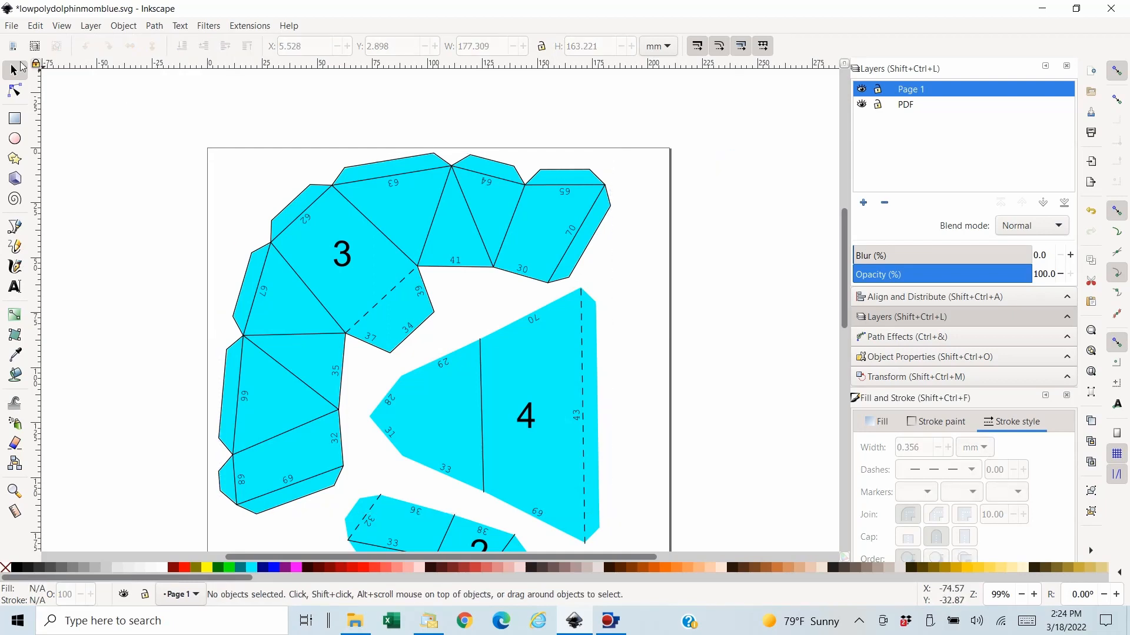
{"action": "left_click", "coordinate": [11, 26]}
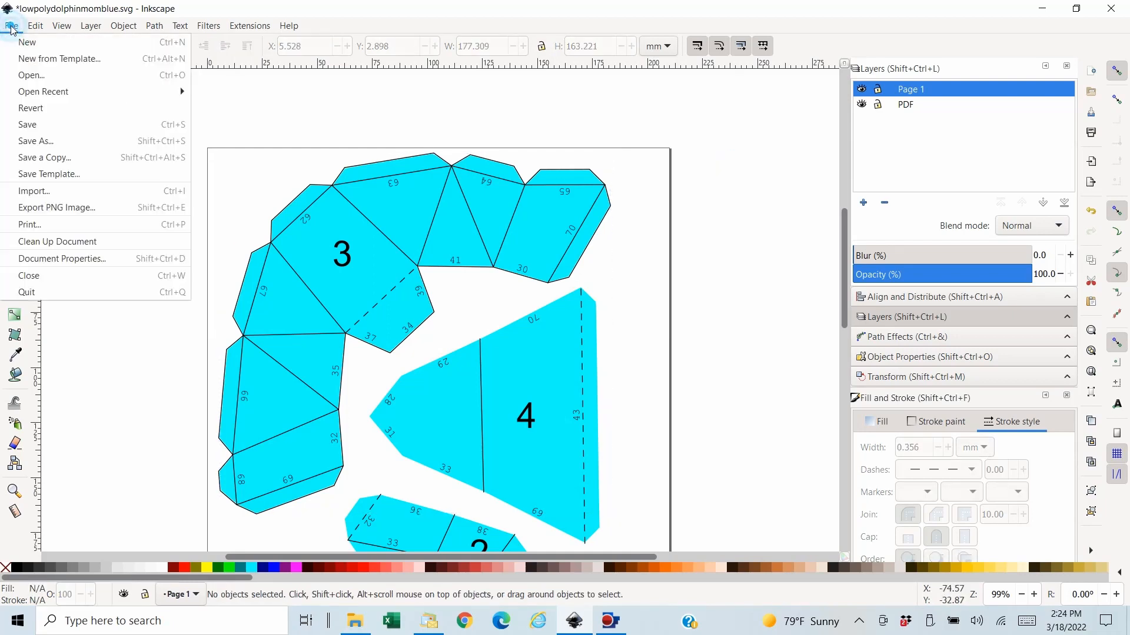
{"action": "left_click", "coordinate": [28, 124]}
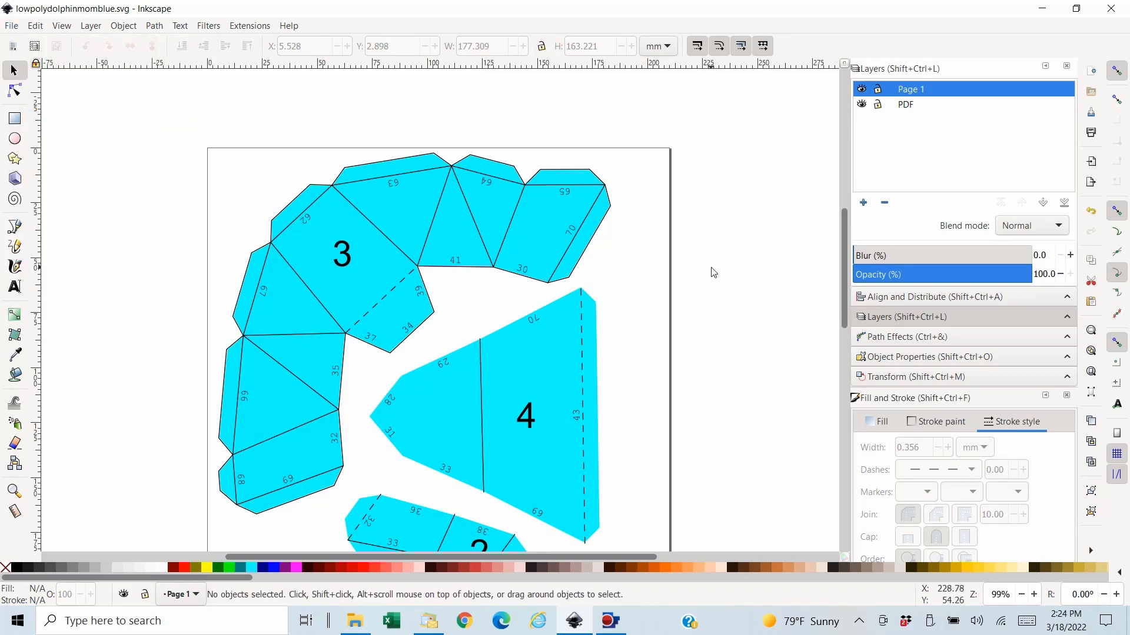
{"action": "left_click", "coordinate": [906, 109]}
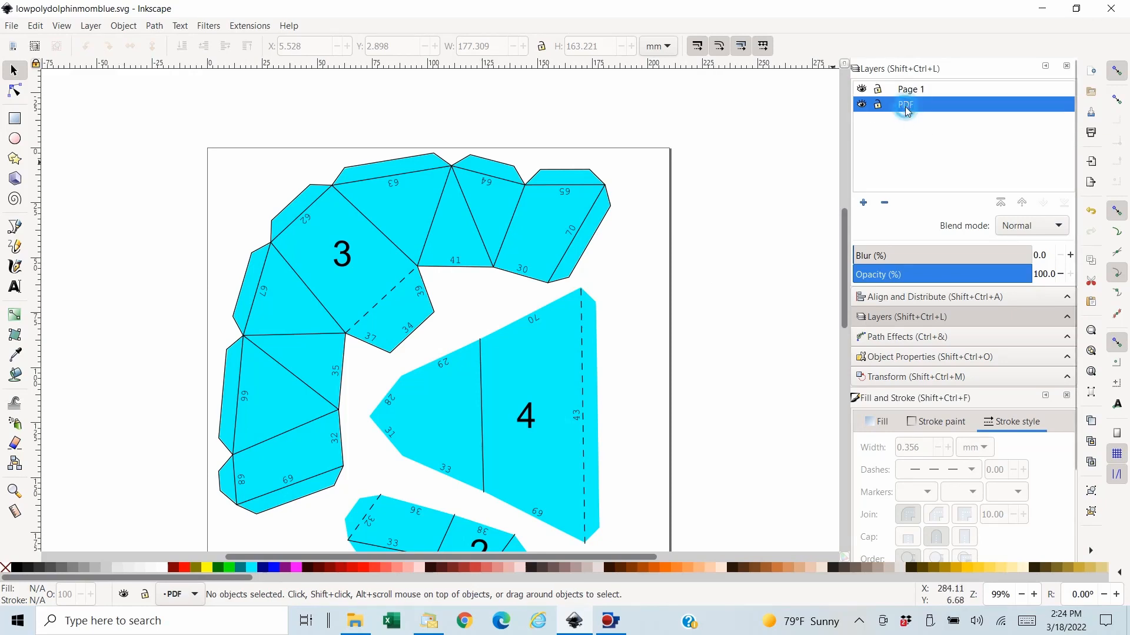
{"action": "left_click", "coordinate": [885, 203]}
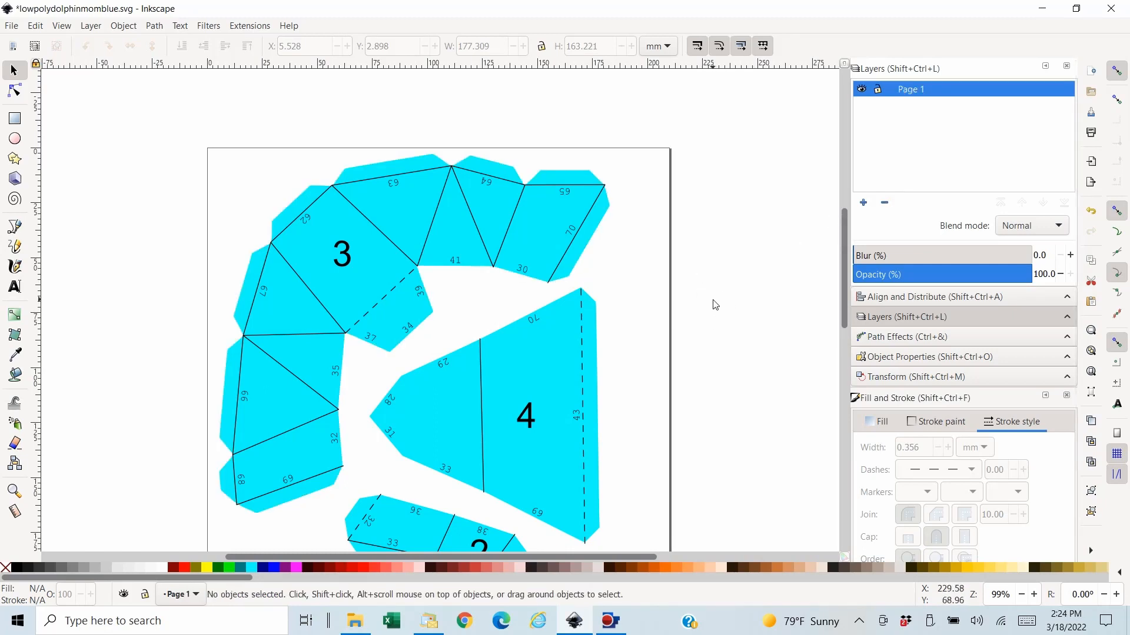
{"action": "scroll", "coordinate": [714, 306], "scroll_direction": "down", "scroll_amount": 2}
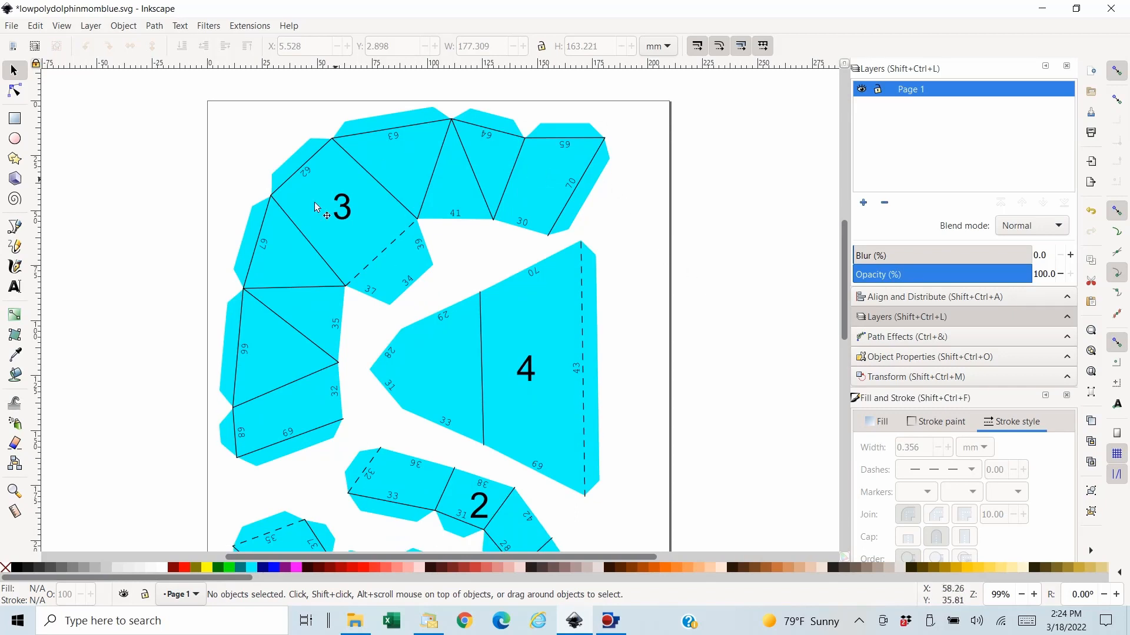
{"action": "left_click_drag", "start_coordinate": [269, 284], "coordinate": [241, 376]}
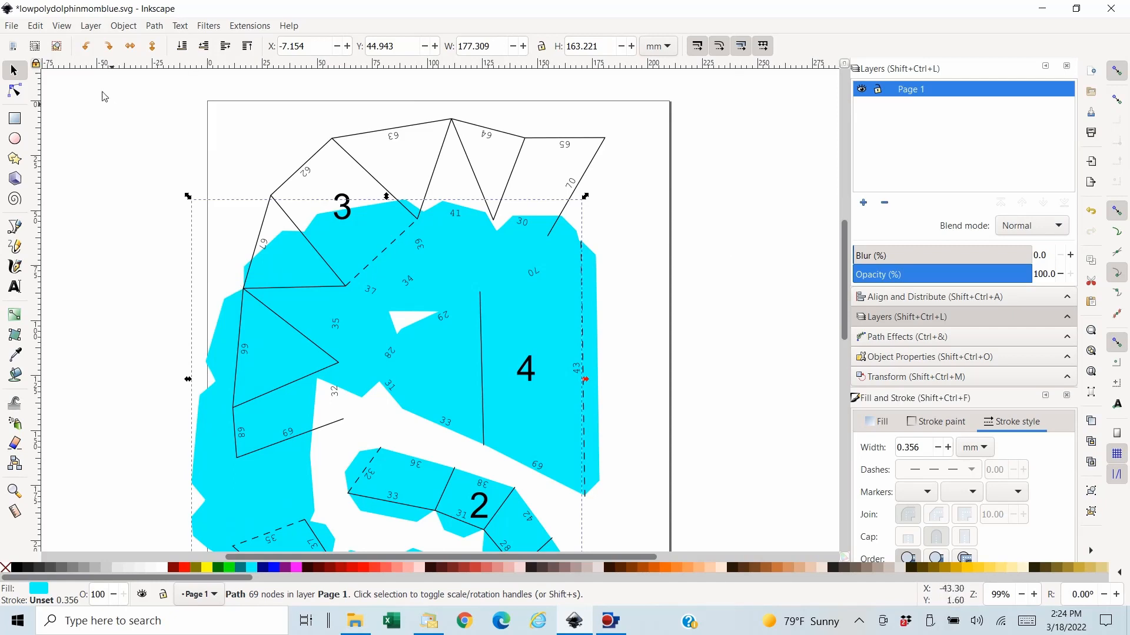
{"action": "left_click", "coordinate": [36, 26]}
{"action": "left_click", "coordinate": [50, 43]}
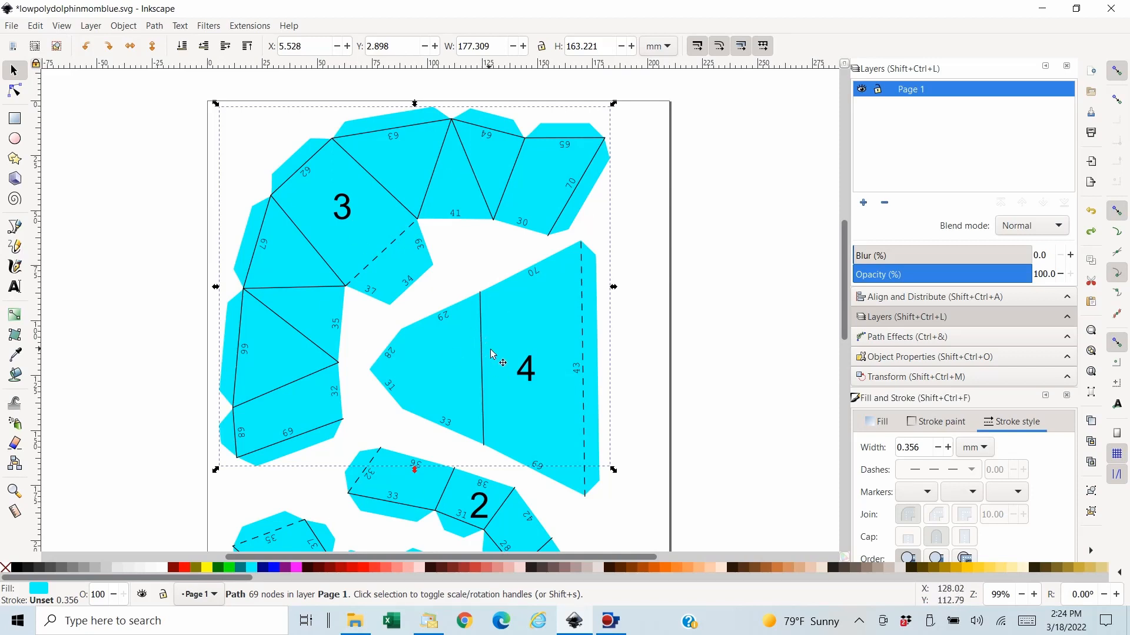
{"action": "left_click", "coordinate": [756, 329]}
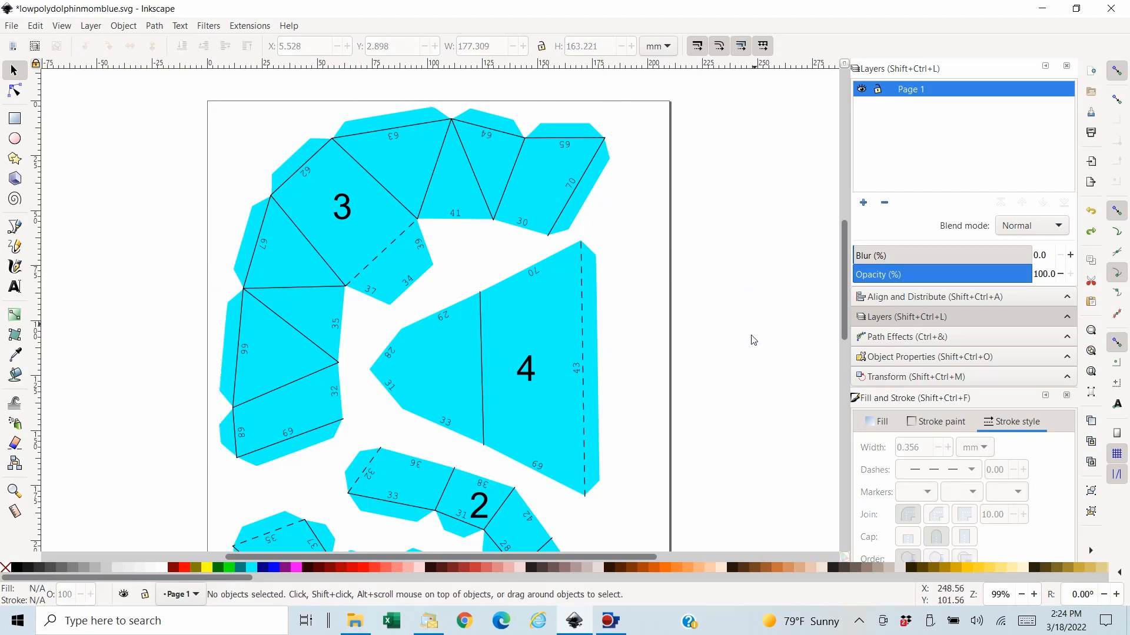
- Group all of Page 1's aqua shapes, numbers and fold lines and move the group off the page to its left
{"action": "key", "text": "minus"}
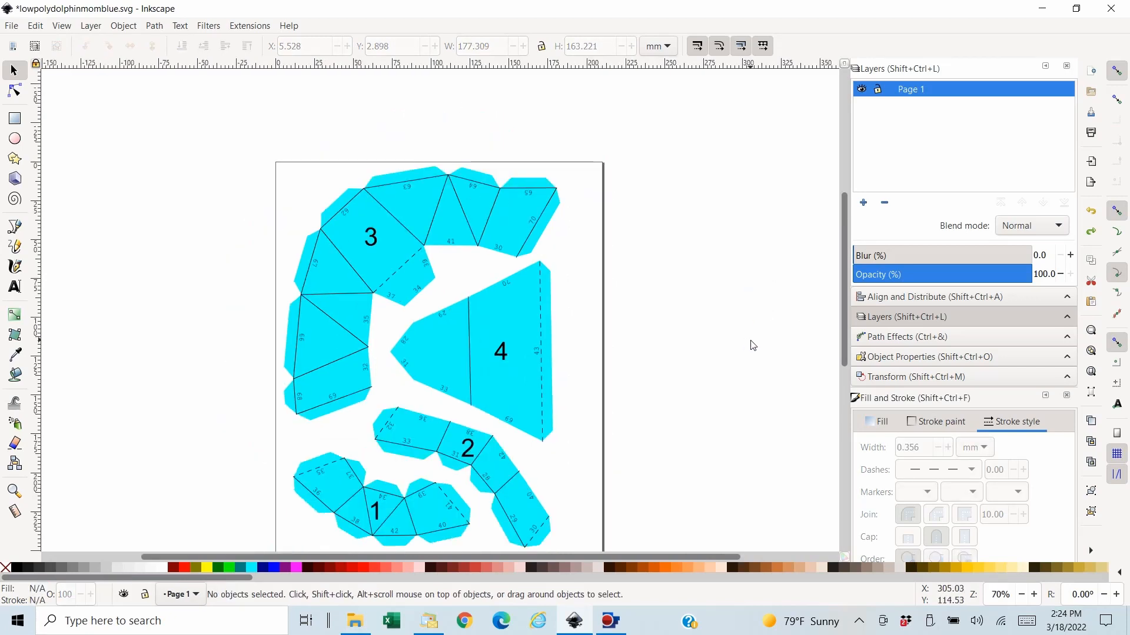
{"action": "scroll", "coordinate": [743, 337], "scroll_direction": "down", "scroll_amount": 2}
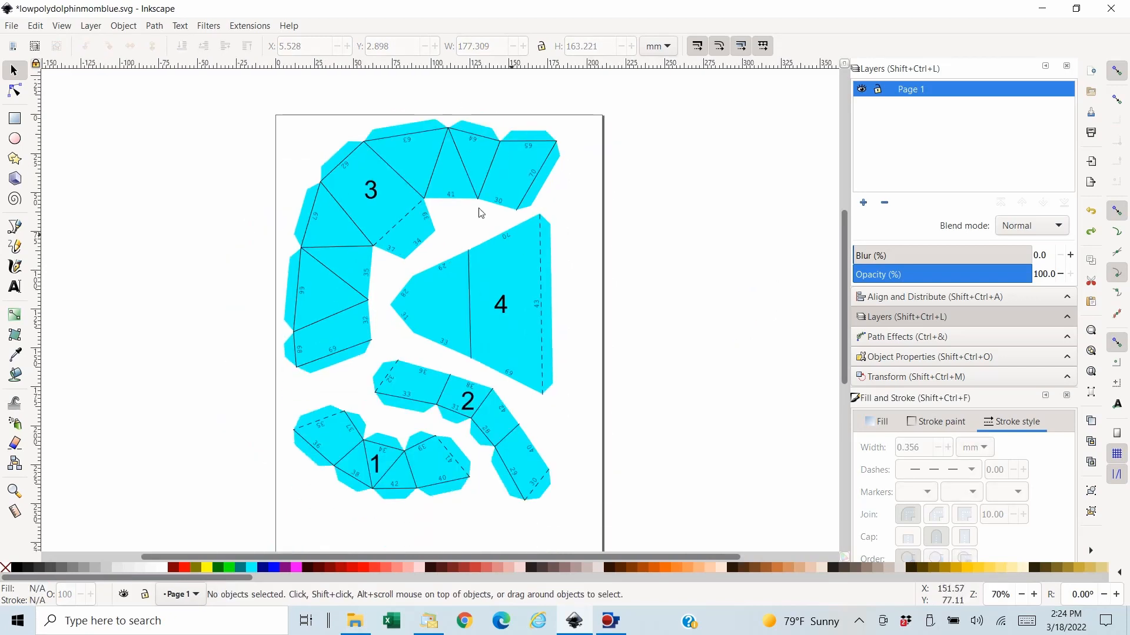
{"action": "left_click_drag", "start_coordinate": [254, 102], "coordinate": [588, 526]}
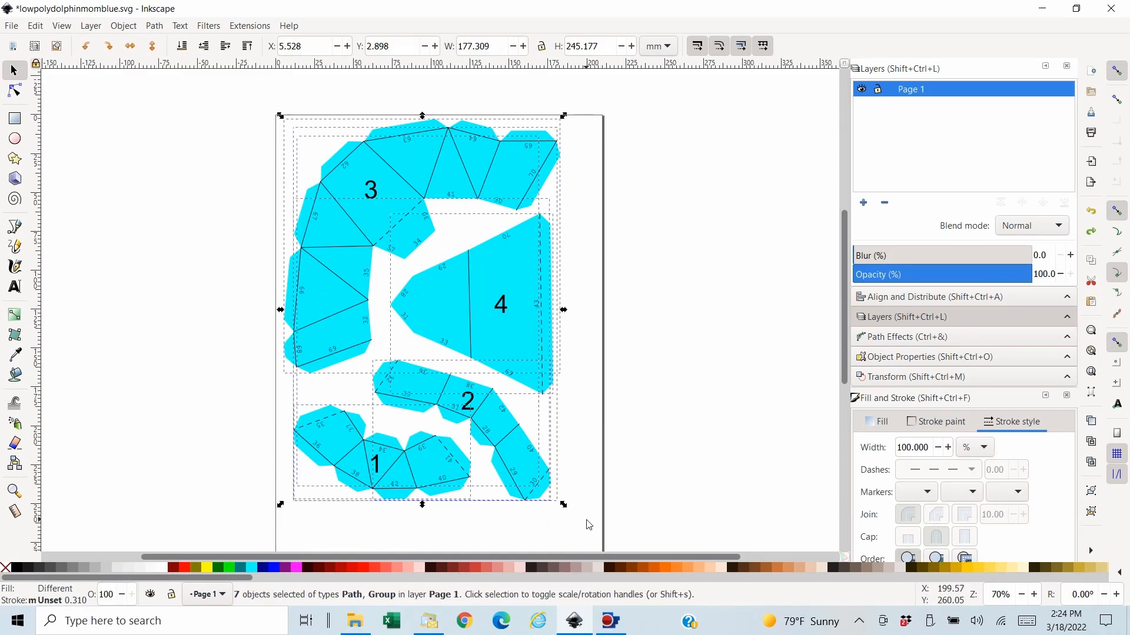
{"action": "left_click", "coordinate": [124, 26]}
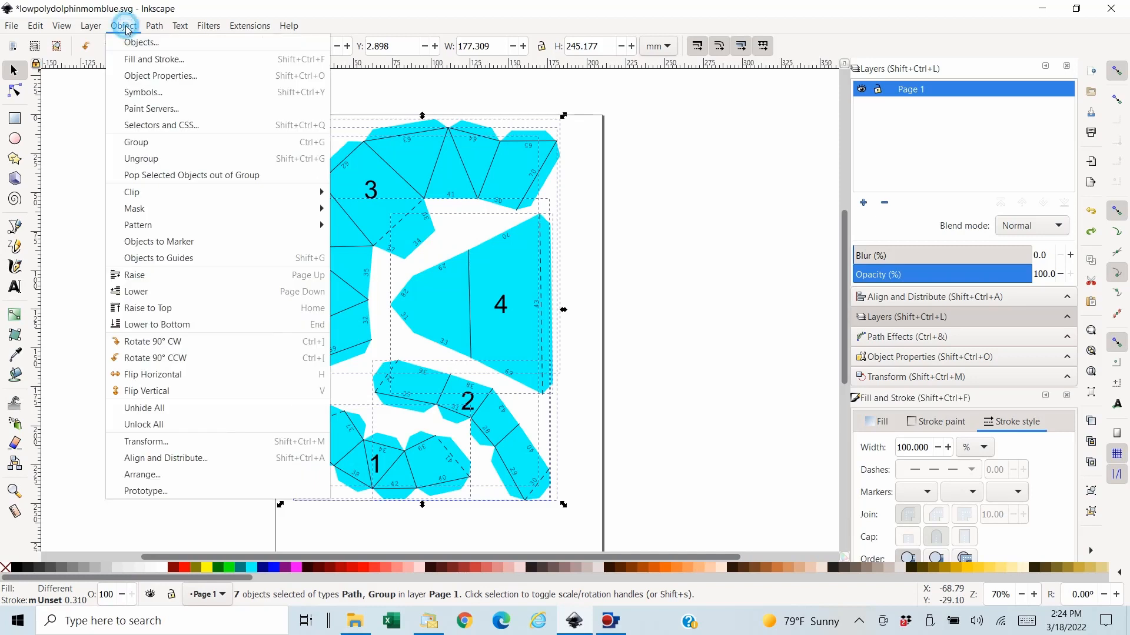
{"action": "left_click", "coordinate": [147, 152]}
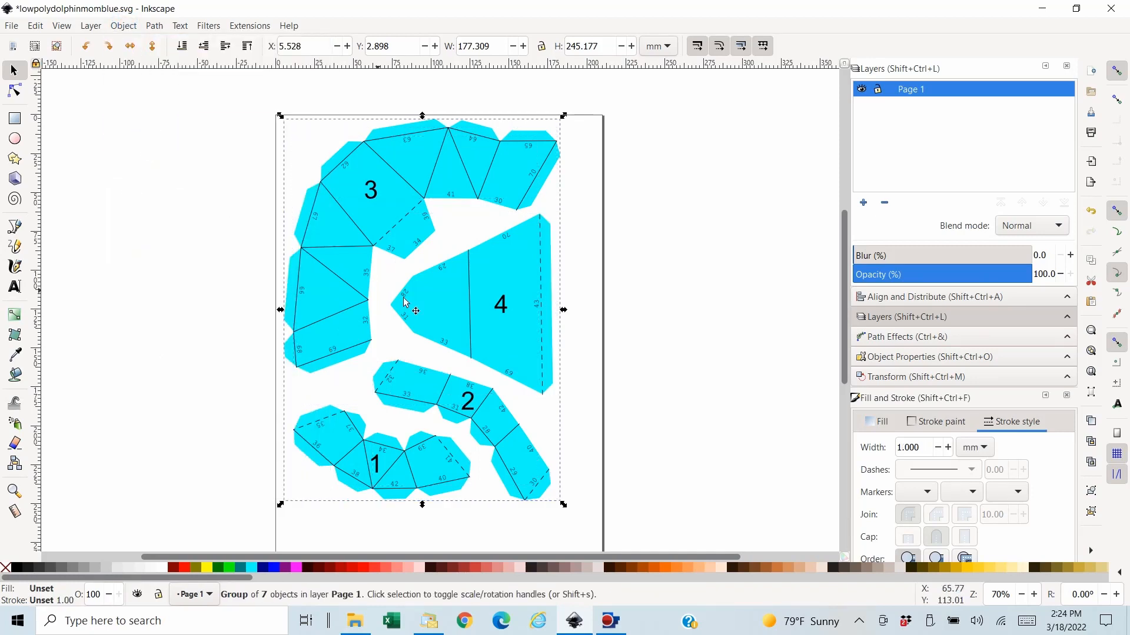
{"action": "left_click_drag", "start_coordinate": [454, 303], "coordinate": [143, 291]}
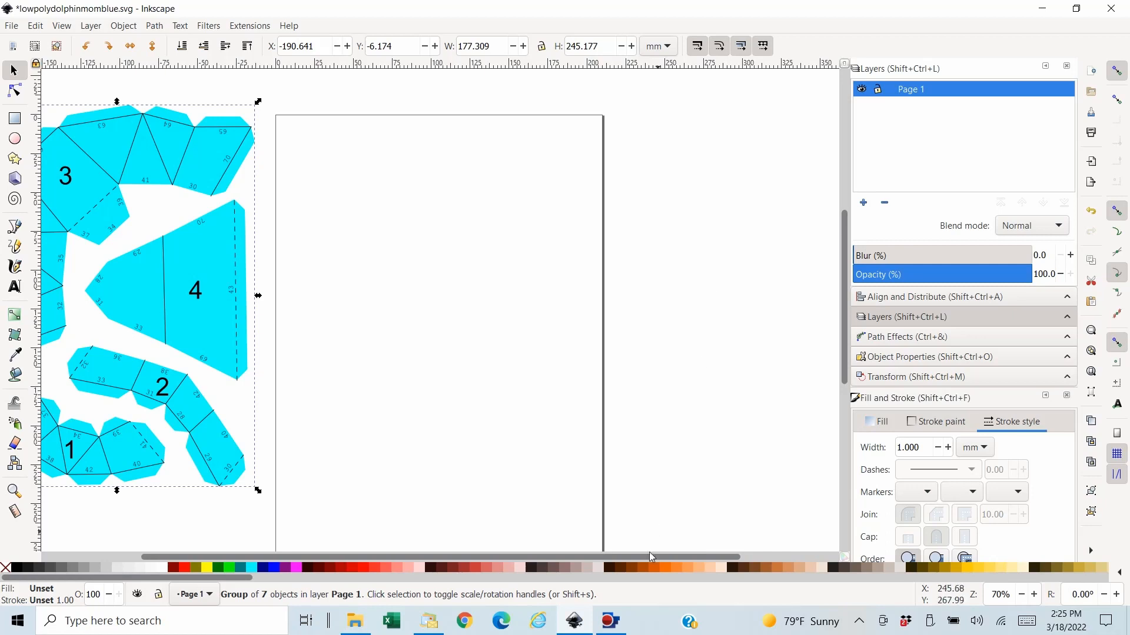
{"action": "left_click", "coordinate": [610, 627]}
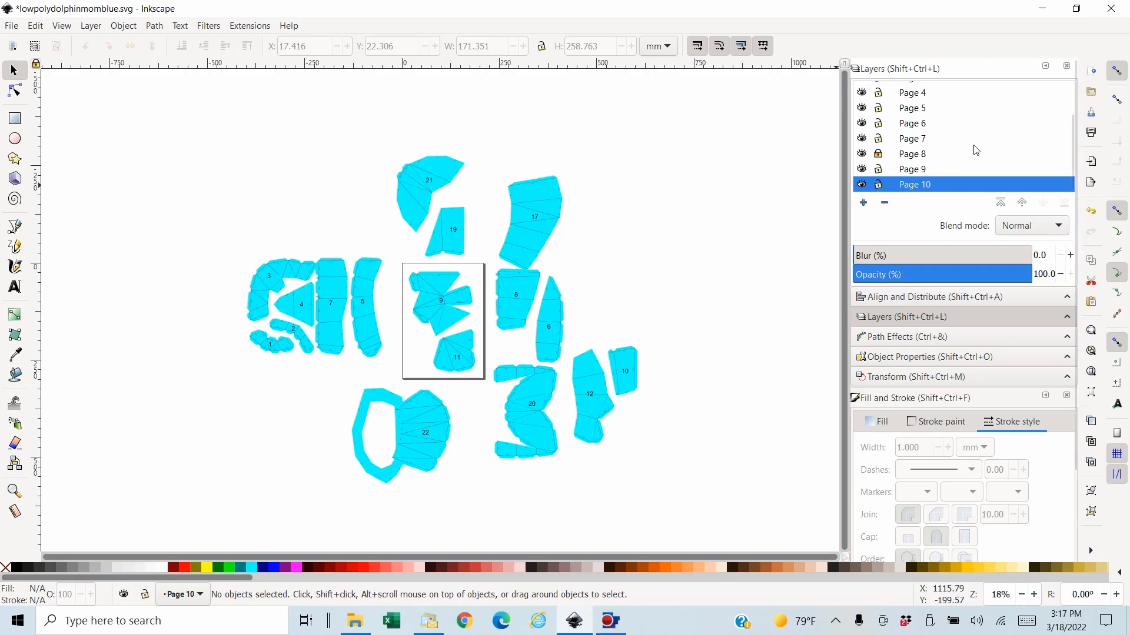
{"action": "scroll", "coordinate": [975, 150], "scroll_direction": "up", "scroll_amount": 3}
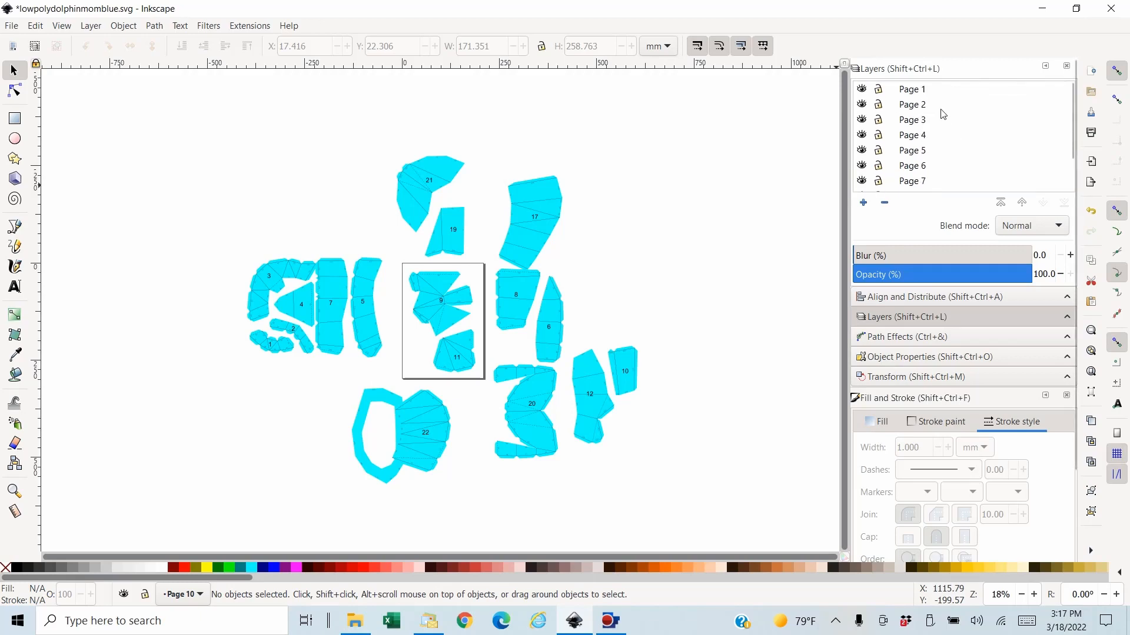
{"action": "scroll", "coordinate": [943, 118], "scroll_direction": "down", "scroll_amount": 3}
{"action": "scroll", "coordinate": [942, 139], "scroll_direction": "up", "scroll_amount": 3}
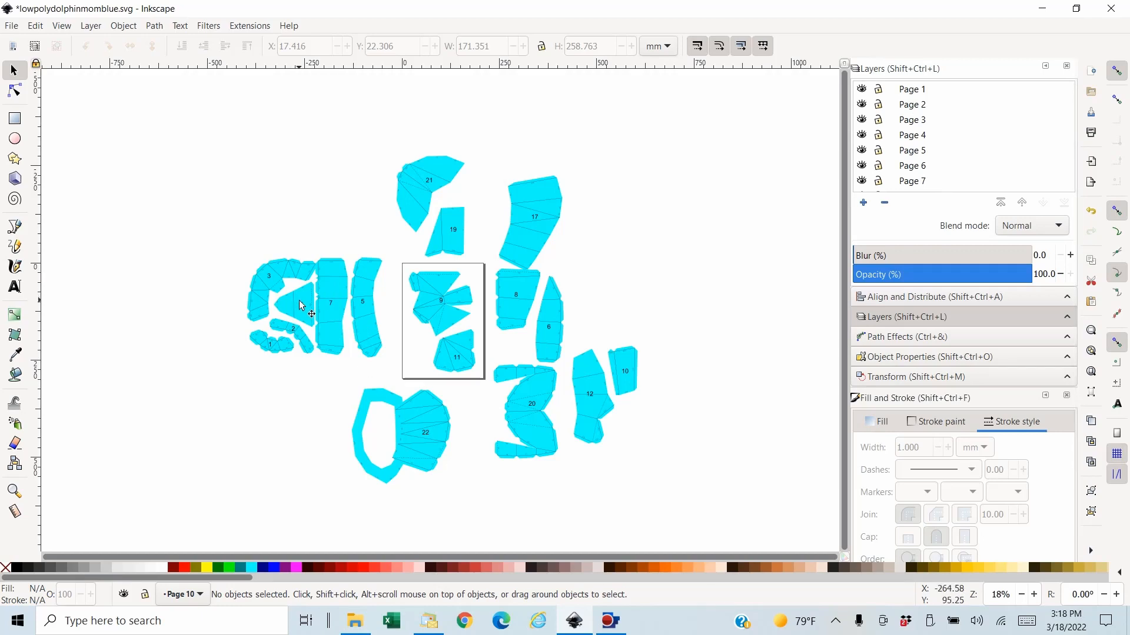
- Move the Page 1 group with pieces 1 to 4 to the free area far up and left of the page
{"action": "left_click_drag", "start_coordinate": [275, 296], "coordinate": [260, 209]}
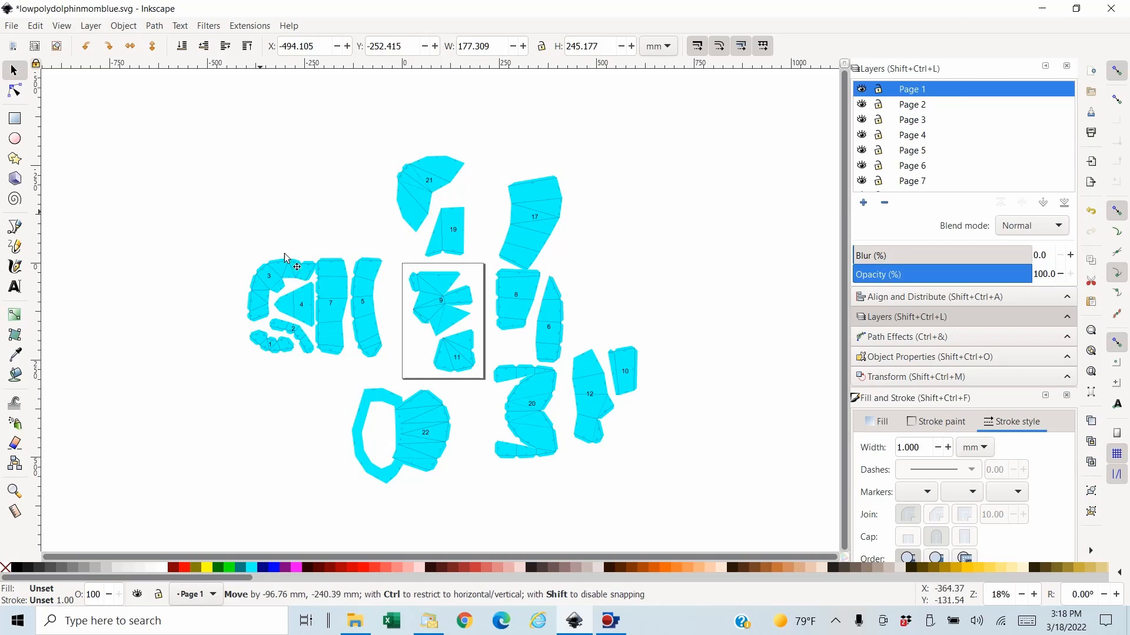
{"action": "left_click_drag", "start_coordinate": [290, 278], "coordinate": [286, 259]}
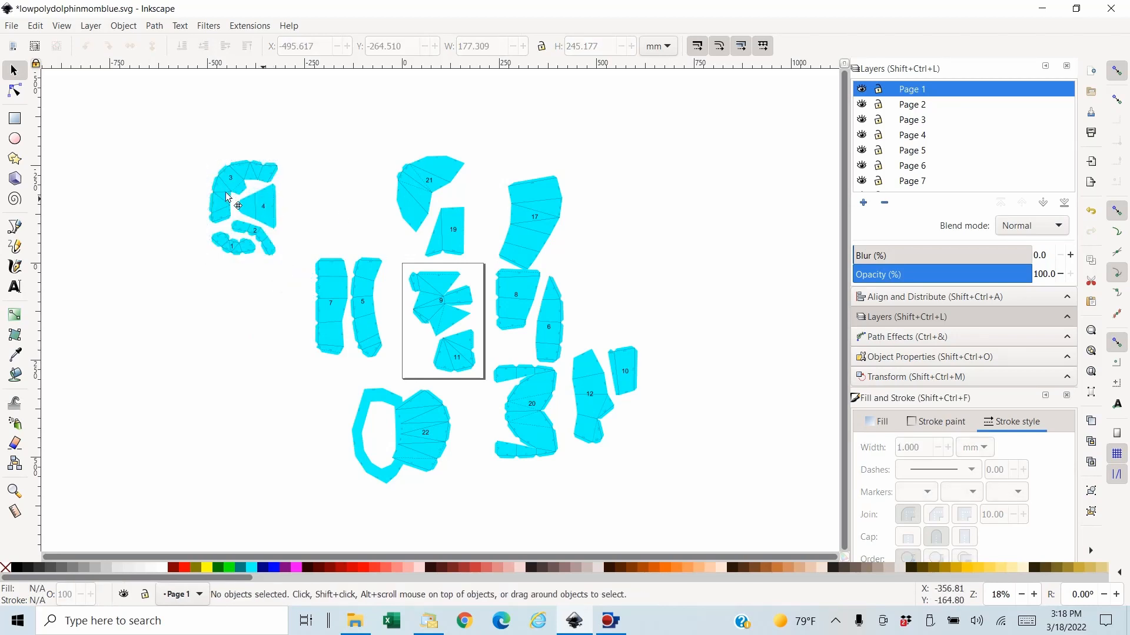
{"action": "left_click_drag", "start_coordinate": [227, 196], "coordinate": [209, 187]}
- Turn off snapping and place the Page 2 group with pieces 5 and 7 to the right of pieces 1 to 4, leaving a gap
{"action": "left_click_drag", "start_coordinate": [318, 272], "coordinate": [354, 313]}
{"action": "left_click", "coordinate": [372, 326]}
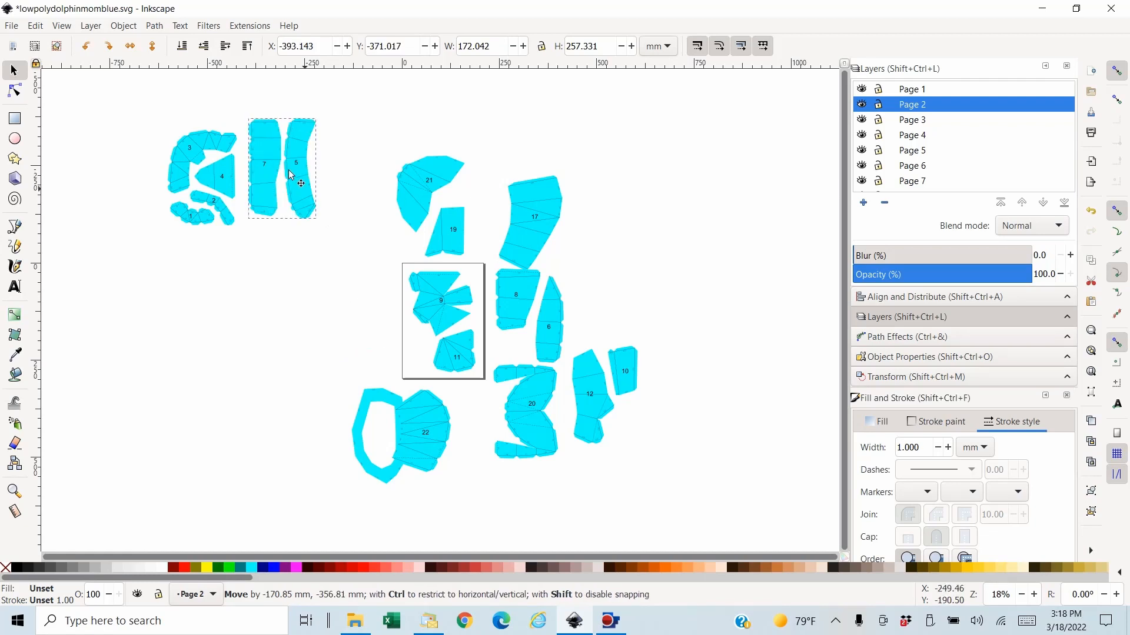
{"action": "left_click_drag", "start_coordinate": [290, 174], "coordinate": [296, 188]}
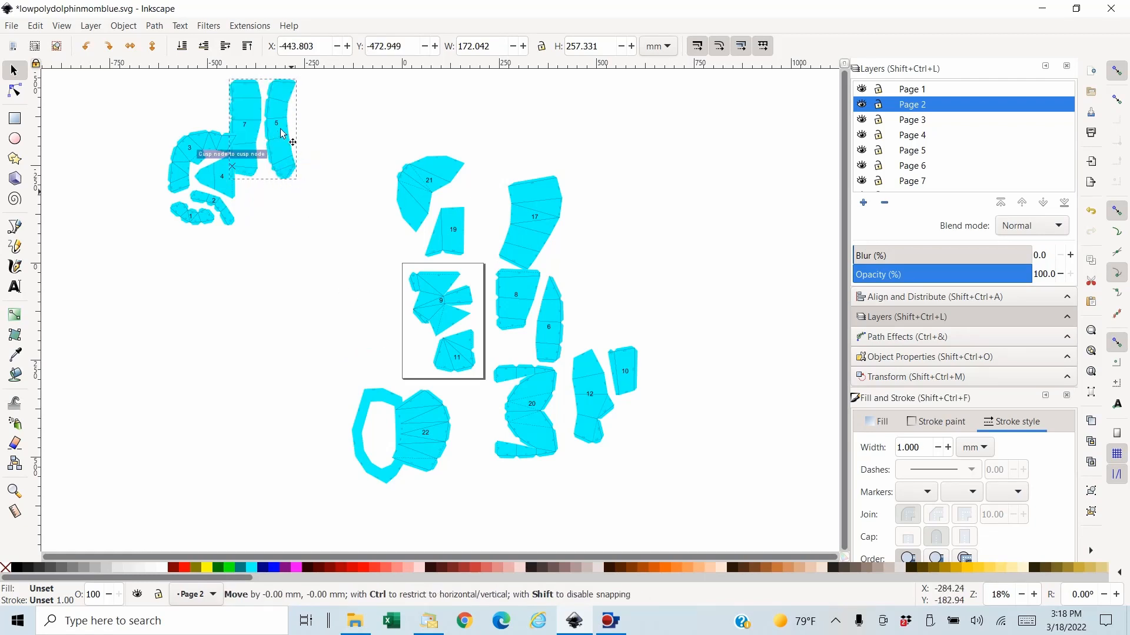
{"action": "left_click_drag", "start_coordinate": [285, 123], "coordinate": [283, 148]}
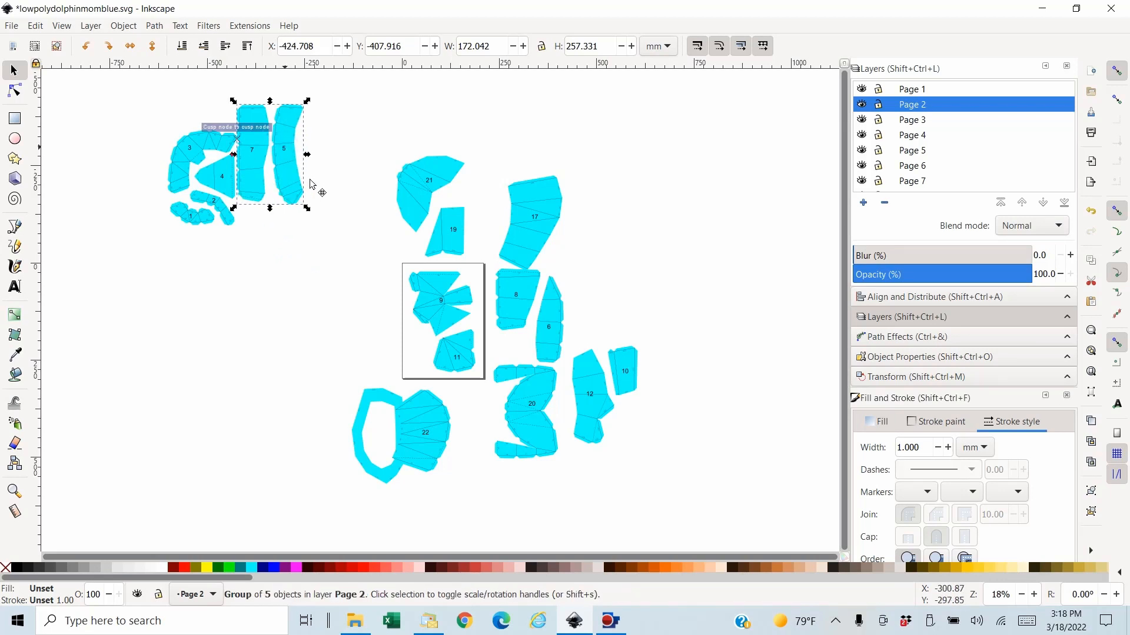
{"action": "left_click_drag", "start_coordinate": [316, 188], "coordinate": [319, 191]}
- Move the Page 6 group with pieces 19 and 21 beside piece 5, and the Page 10 group with pieces 9 and 11 below pieces 1 to 4
{"action": "left_click_drag", "start_coordinate": [511, 151], "coordinate": [449, 159]}
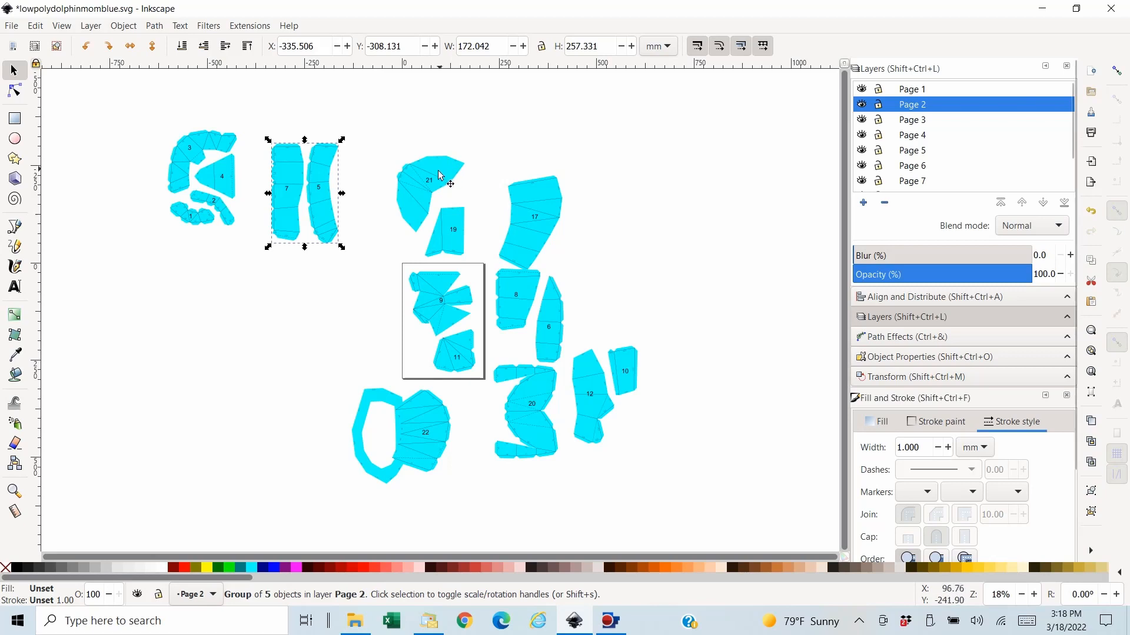
{"action": "left_click_drag", "start_coordinate": [410, 187], "coordinate": [366, 191]}
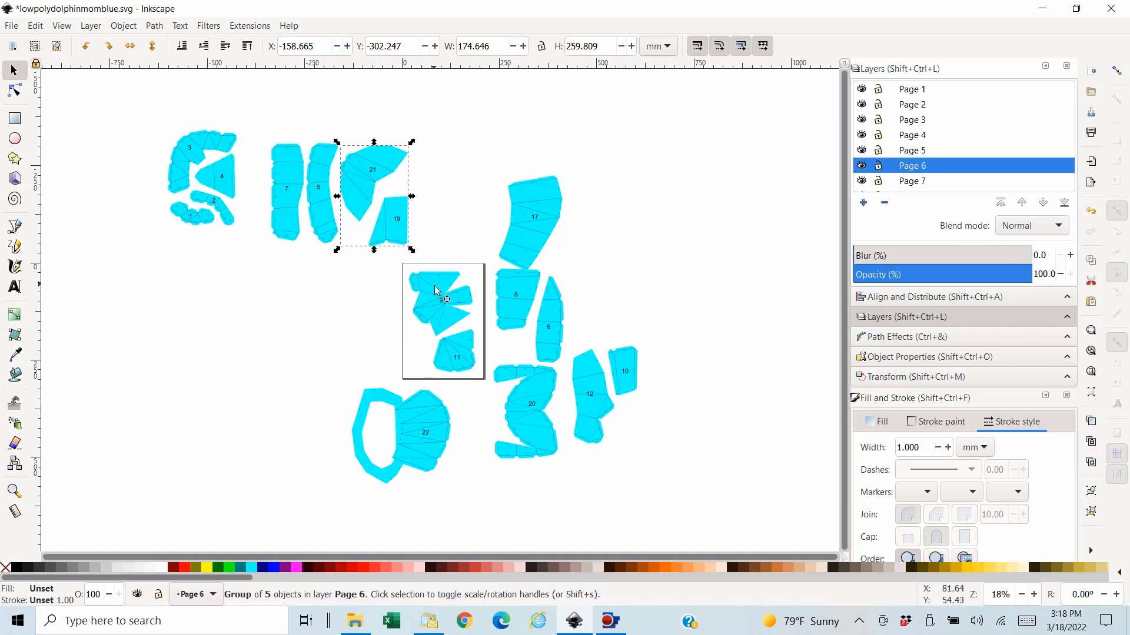
{"action": "left_click_drag", "start_coordinate": [432, 288], "coordinate": [199, 257]}
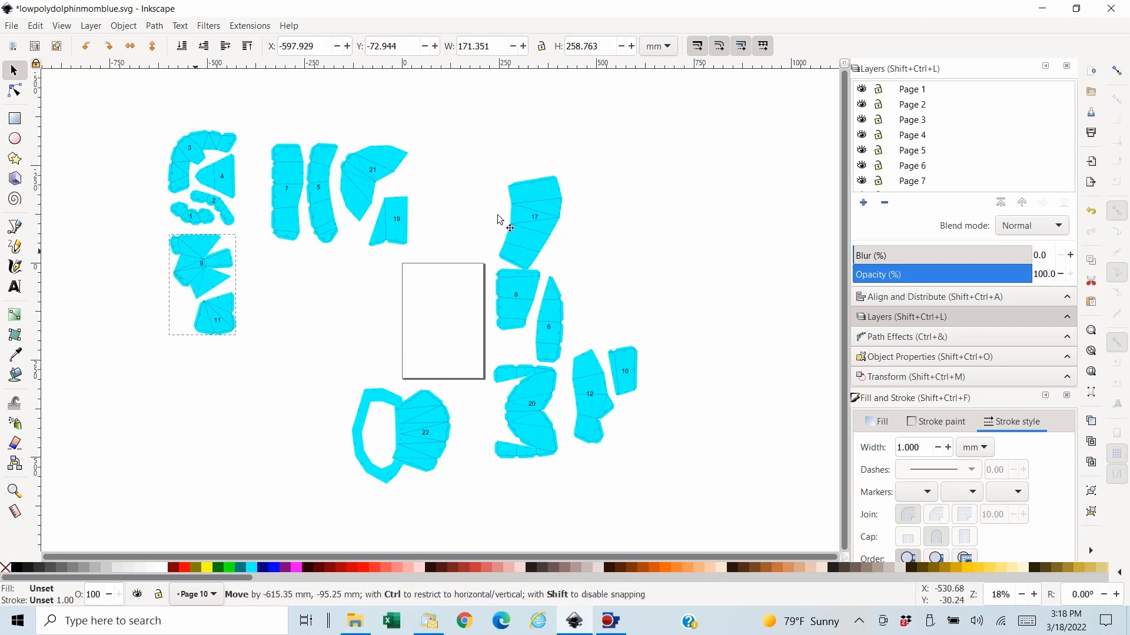
- Move piece 17 up to the right of pieces 19 and 21, and the Page 3 group with pieces 6 and 8 below pieces 5 and 7
{"action": "left_click_drag", "start_coordinate": [524, 219], "coordinate": [457, 178]}
{"action": "left_click_drag", "start_coordinate": [513, 286], "coordinate": [270, 275]}
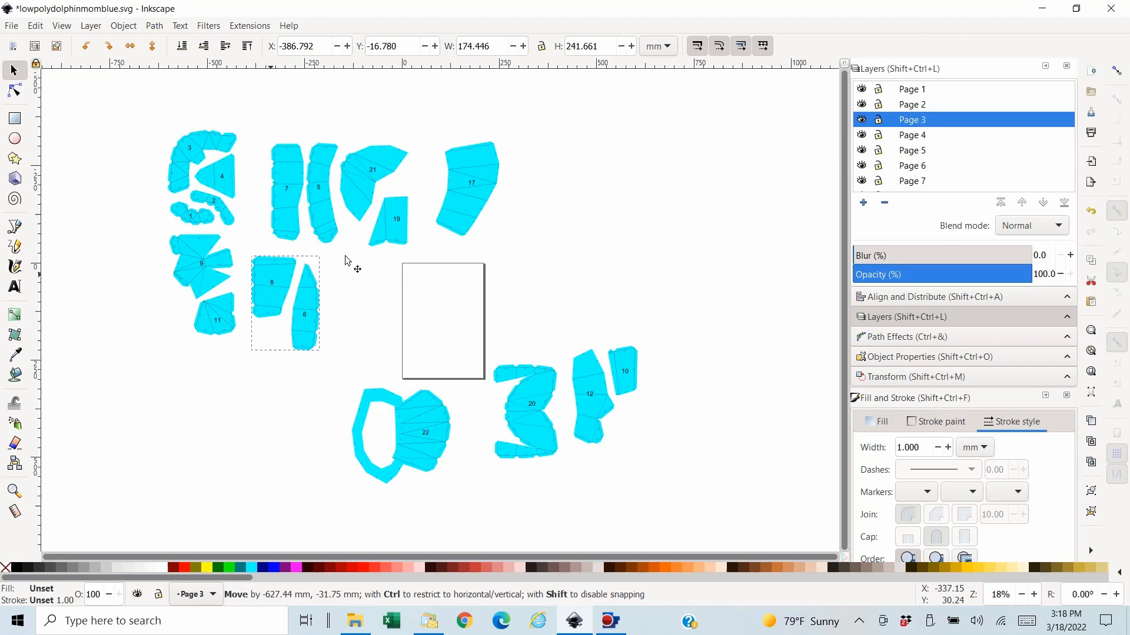
{"action": "left_click", "coordinate": [479, 206]}
- Place piece 22 to the right of piece 6, and move piece 20 up to the right of piece 17
{"action": "left_click_drag", "start_coordinate": [429, 429], "coordinate": [365, 296]}
{"action": "left_click_drag", "start_coordinate": [389, 397], "coordinate": [313, 379]}
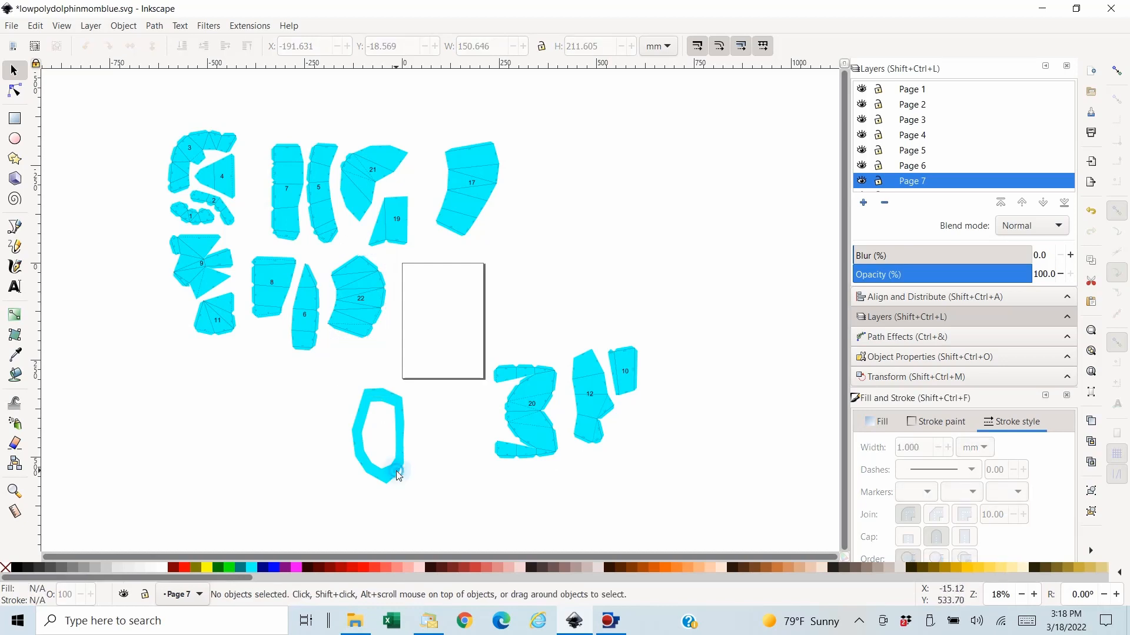
{"action": "left_click_drag", "start_coordinate": [396, 471], "coordinate": [272, 409]}
{"action": "left_click_drag", "start_coordinate": [404, 463], "coordinate": [403, 466]}
{"action": "left_click_drag", "start_coordinate": [520, 422], "coordinate": [542, 159]}
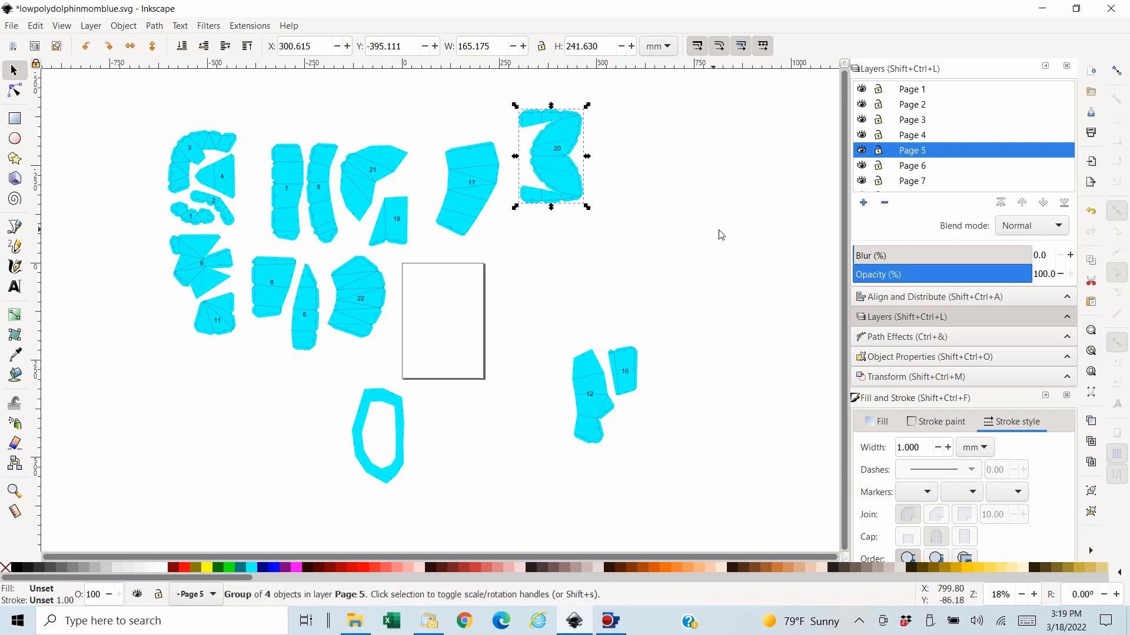
- Form a third row below pieces 9, 11, 8 and 6 with the unnumbered ring, piece 17, and the group of pieces 10 and 12
{"action": "scroll", "coordinate": [994, 124], "scroll_direction": "down", "scroll_amount": 2}
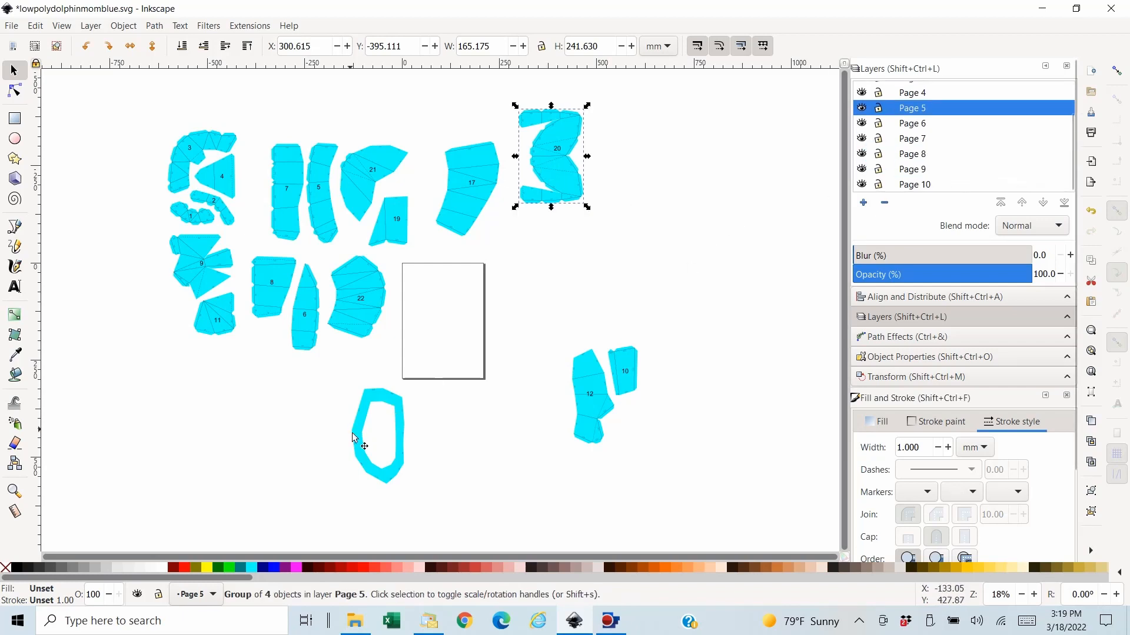
{"action": "left_click", "coordinate": [401, 434]}
{"action": "left_click_drag", "start_coordinate": [402, 436], "coordinate": [233, 391]}
{"action": "left_click_drag", "start_coordinate": [487, 170], "coordinate": [275, 386]}
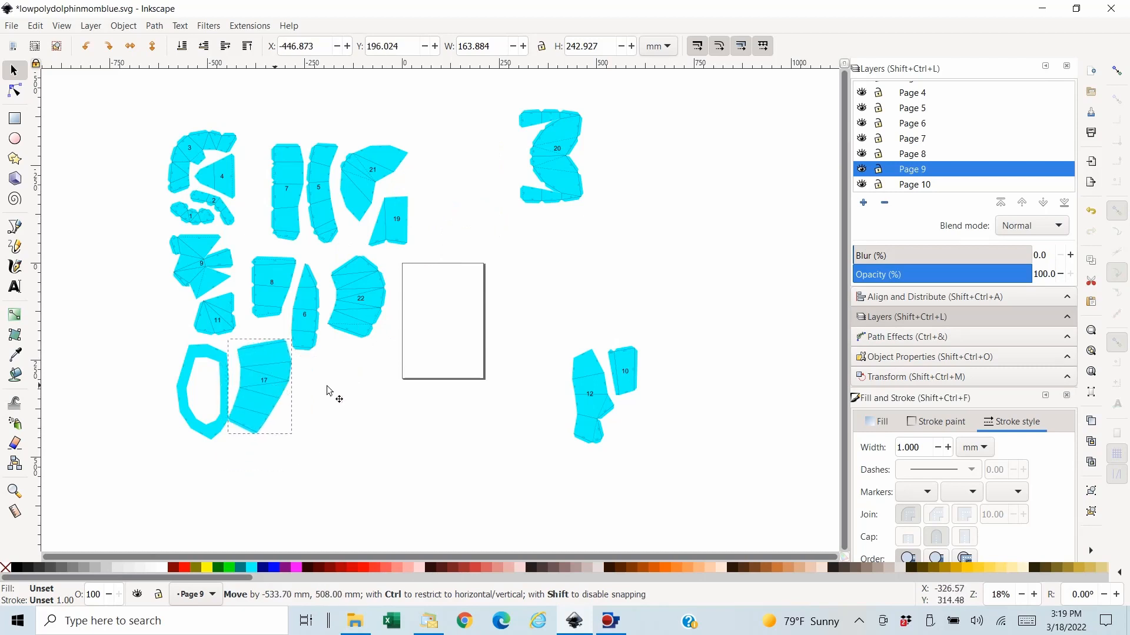
{"action": "left_click", "coordinate": [589, 393]}
{"action": "left_click_drag", "start_coordinate": [391, 405], "coordinate": [333, 405]}
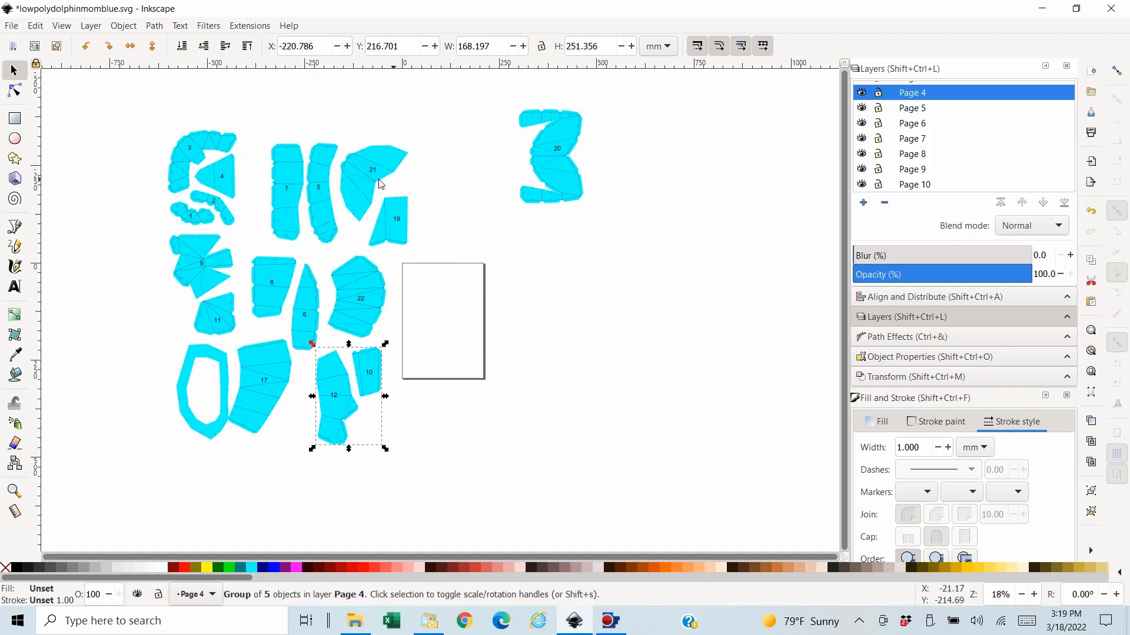
- Shift the group of pieces 5 and 7 and the group of pieces 19 and 21 closer to pieces 1 to 4
{"action": "left_click_drag", "start_coordinate": [262, 177], "coordinate": [241, 164]}
{"action": "left_click_drag", "start_coordinate": [337, 171], "coordinate": [330, 166]}
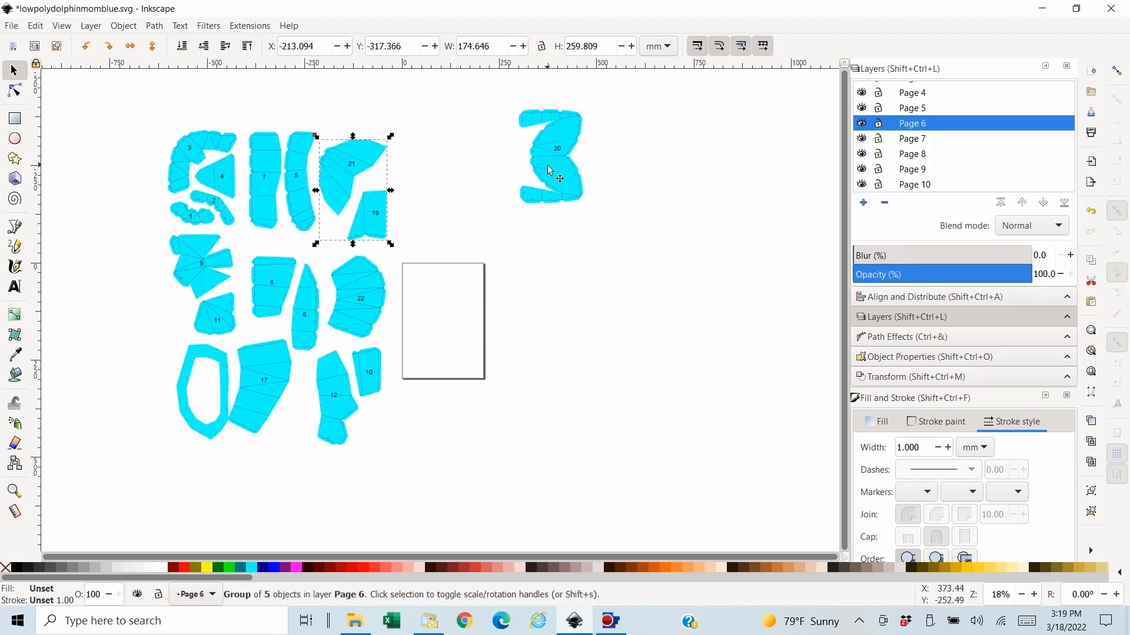
- Move piece 20 to the left of piece 9 and shift the unnumbered ring slightly left, away from piece 17
{"action": "left_click_drag", "start_coordinate": [548, 167], "coordinate": [109, 298]}
{"action": "left_click_drag", "start_coordinate": [197, 352], "coordinate": [176, 346]}
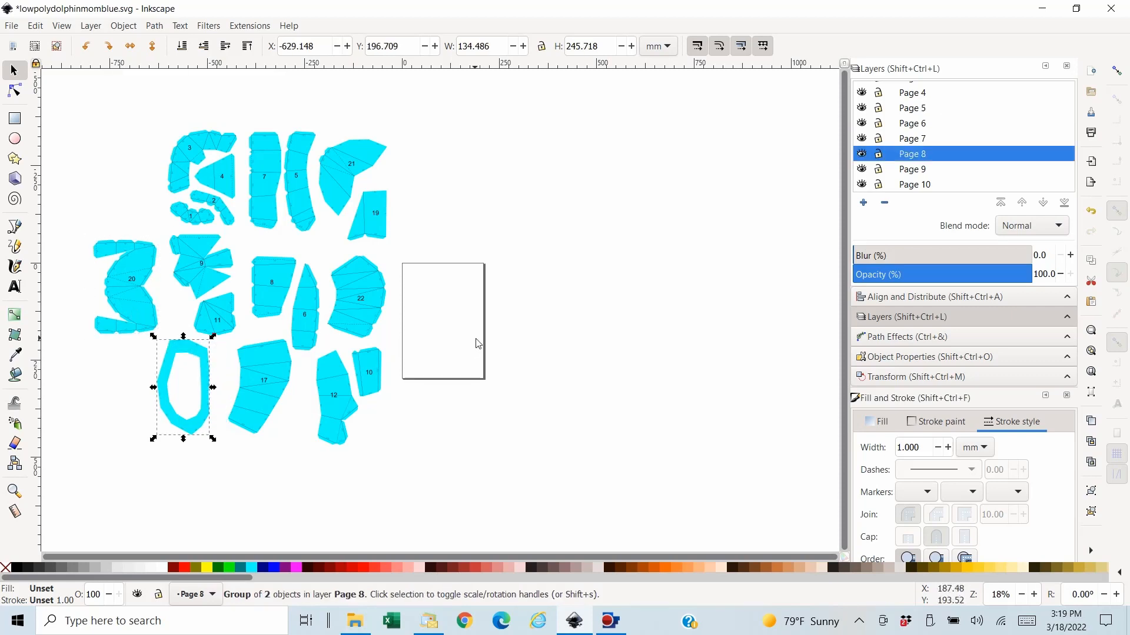
{"action": "left_click", "coordinate": [217, 467]}
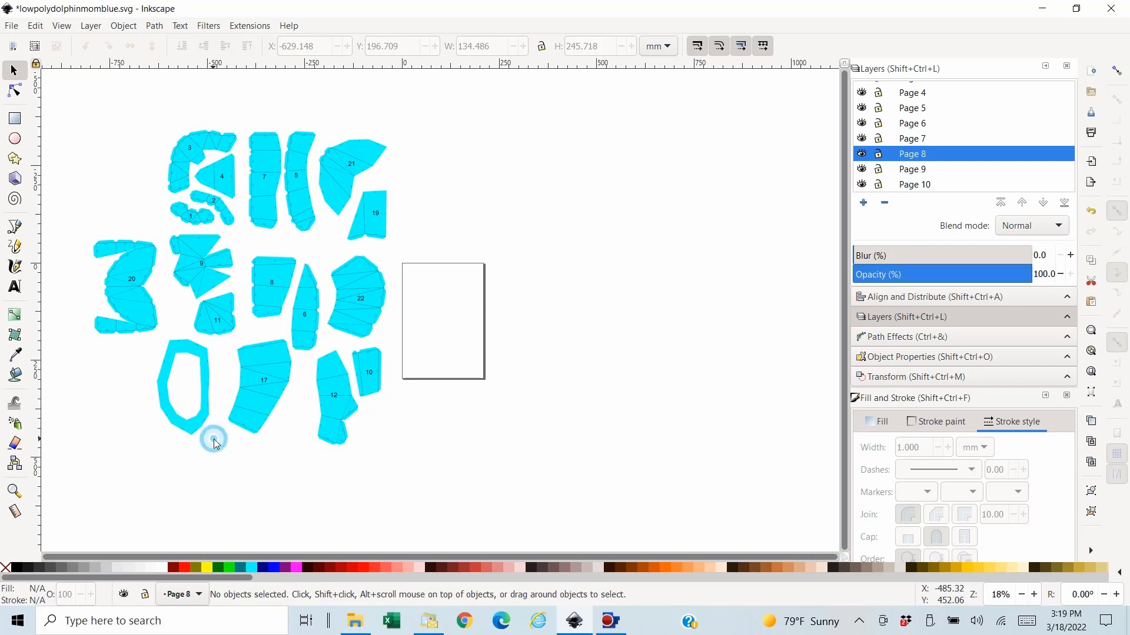
- Inspect the arranged pieces up close, checking the edge numbers, fold lines and spacing across the layout
{"action": "key", "text": "plus"}
{"action": "key", "text": "plus"}
{"action": "key", "text": "plus"}
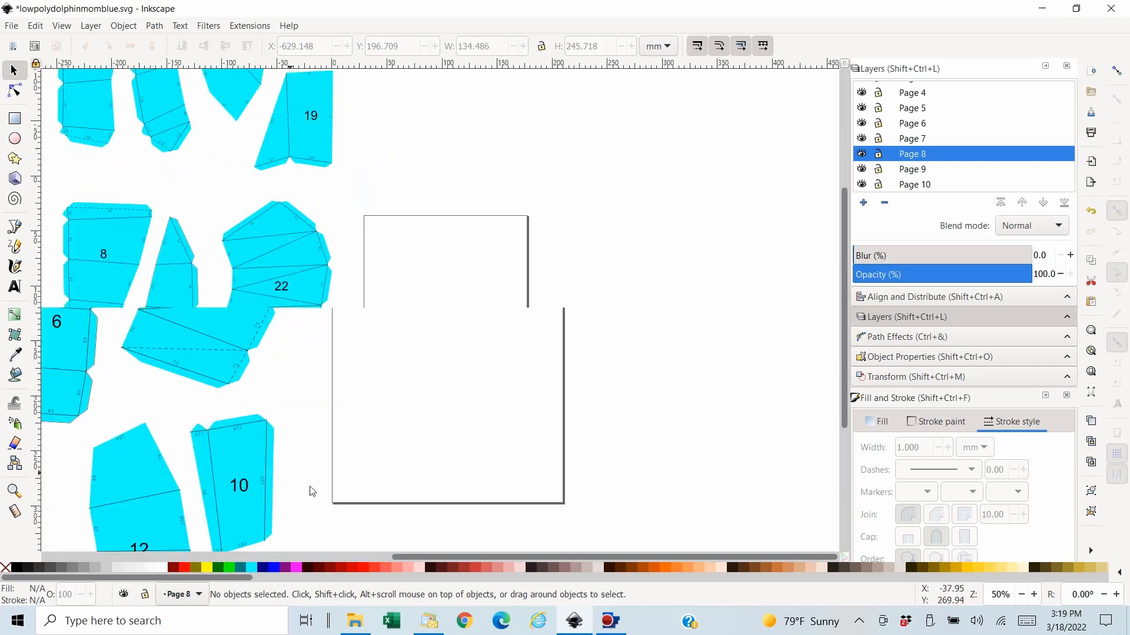
{"action": "left_click_drag", "start_coordinate": [433, 556], "coordinate": [286, 557]}
{"action": "scroll", "coordinate": [353, 438], "scroll_direction": "down", "scroll_amount": 6}
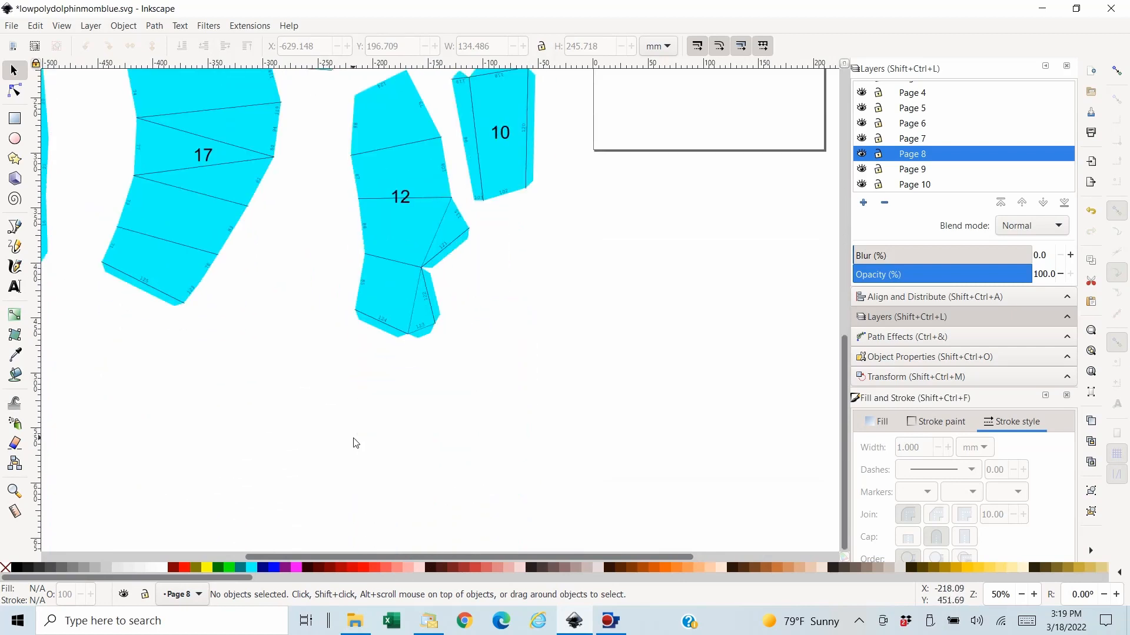
{"action": "left_click_drag", "start_coordinate": [313, 556], "coordinate": [199, 552]}
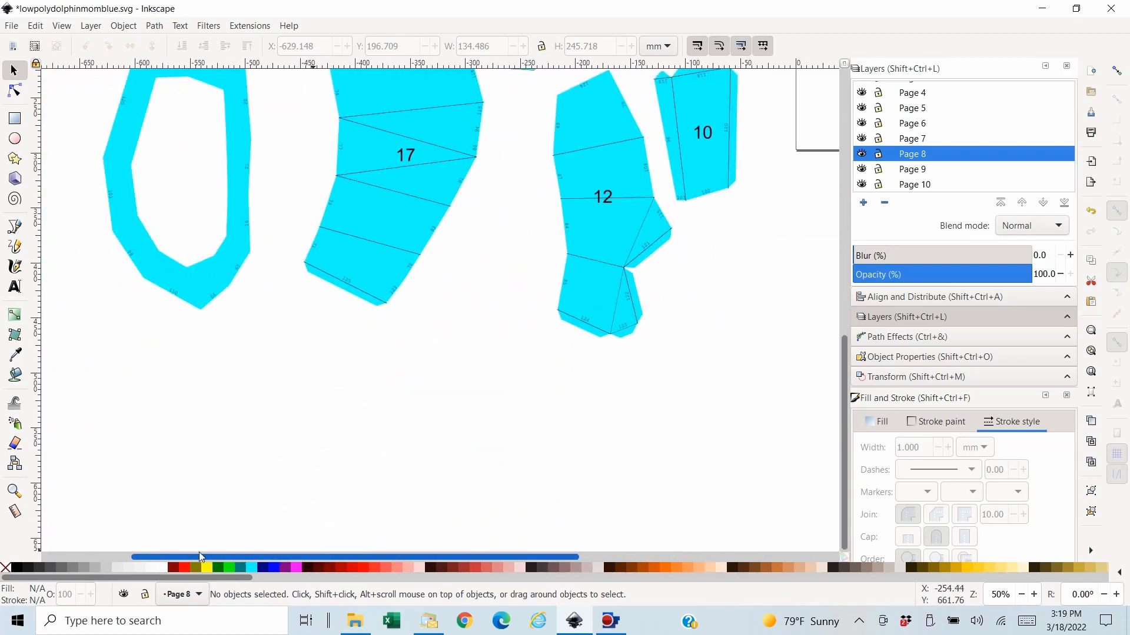
{"action": "scroll", "coordinate": [245, 366], "scroll_direction": "up", "scroll_amount": 3}
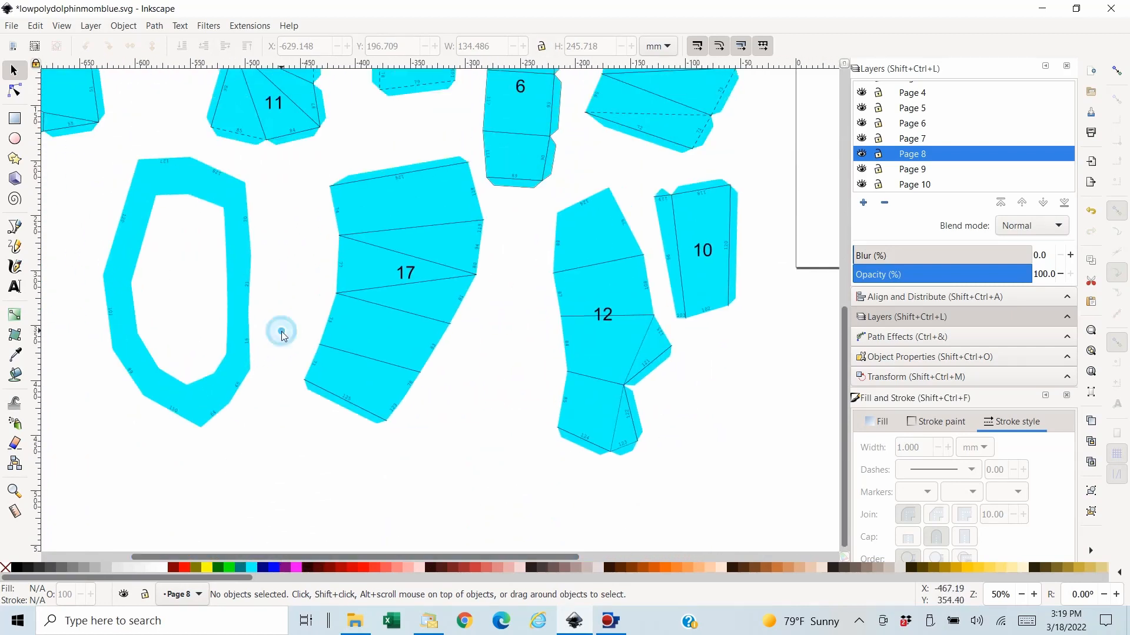
{"action": "key", "text": "plus"}
{"action": "key", "text": "plus"}
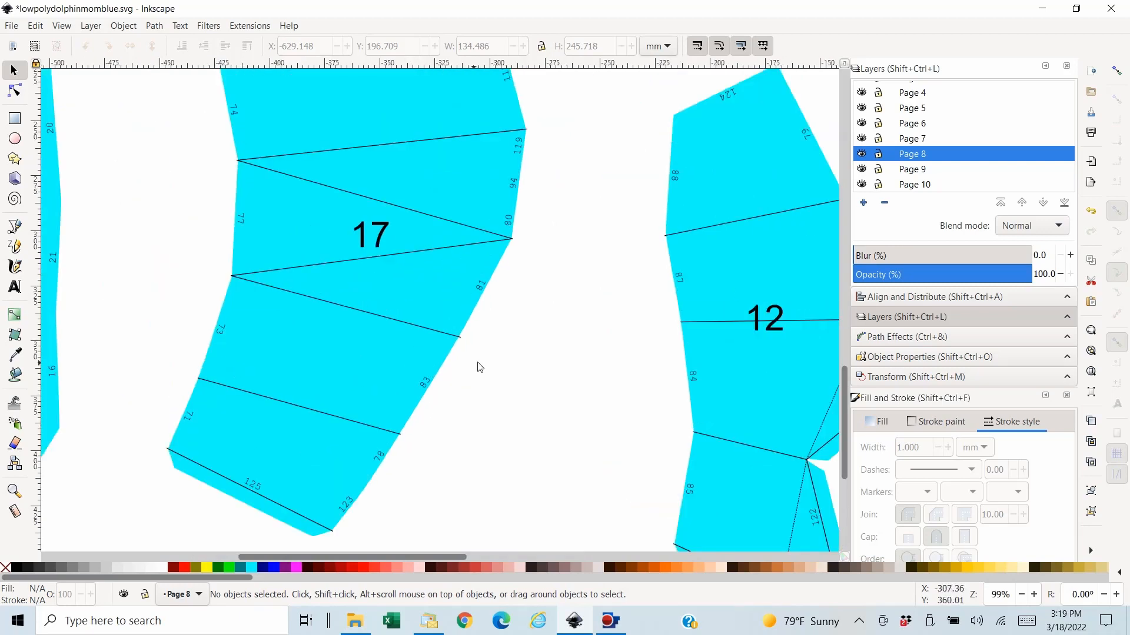
{"action": "left_click", "coordinate": [479, 361]}
{"action": "key", "text": "minus"}
{"action": "key", "text": "minus"}
{"action": "key", "text": "minus"}
{"action": "key", "text": "minus"}
{"action": "scroll", "coordinate": [466, 373], "scroll_direction": "up", "scroll_amount": 10}
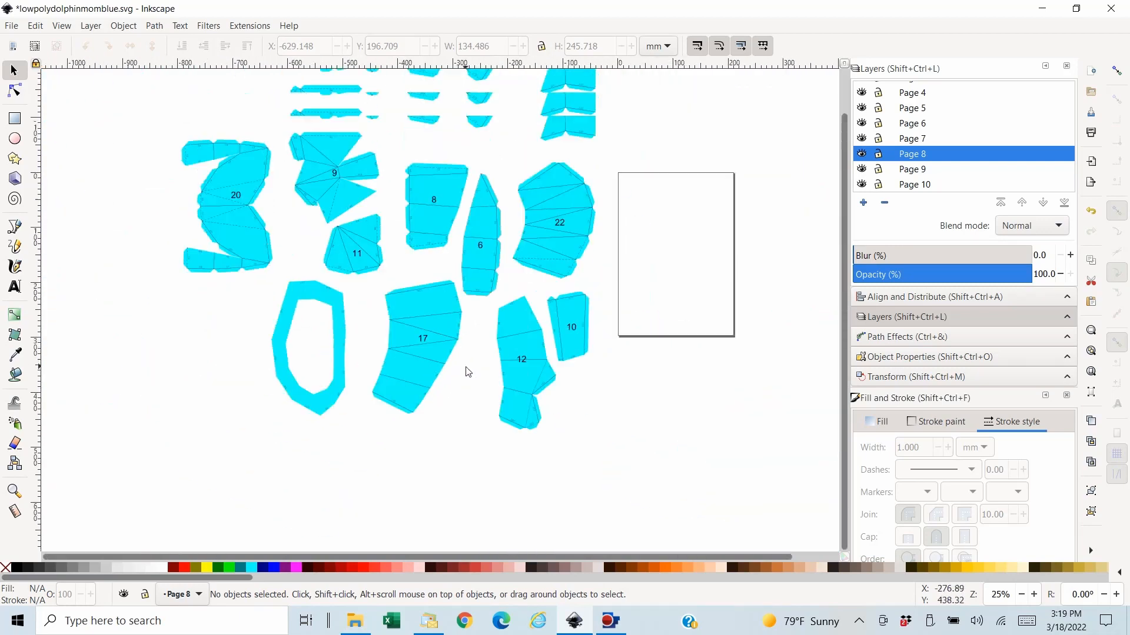
{"action": "scroll", "coordinate": [478, 385], "scroll_direction": "down", "scroll_amount": 7}
{"action": "scroll", "coordinate": [474, 374], "scroll_direction": "up", "scroll_amount": 3}
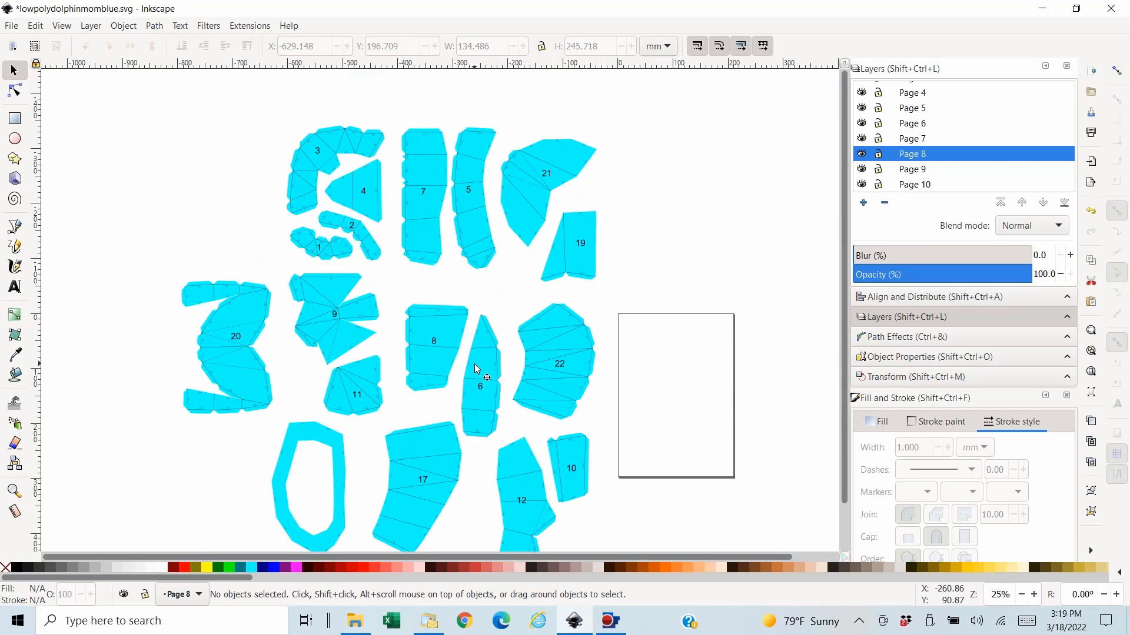
- Select all ten page groups to the left of the page and combine them into a single group
{"action": "key", "text": "minus"}
{"action": "scroll", "coordinate": [475, 364], "scroll_direction": "down", "scroll_amount": 2}
{"action": "left_click_drag", "start_coordinate": [207, 111], "coordinate": [590, 486]}
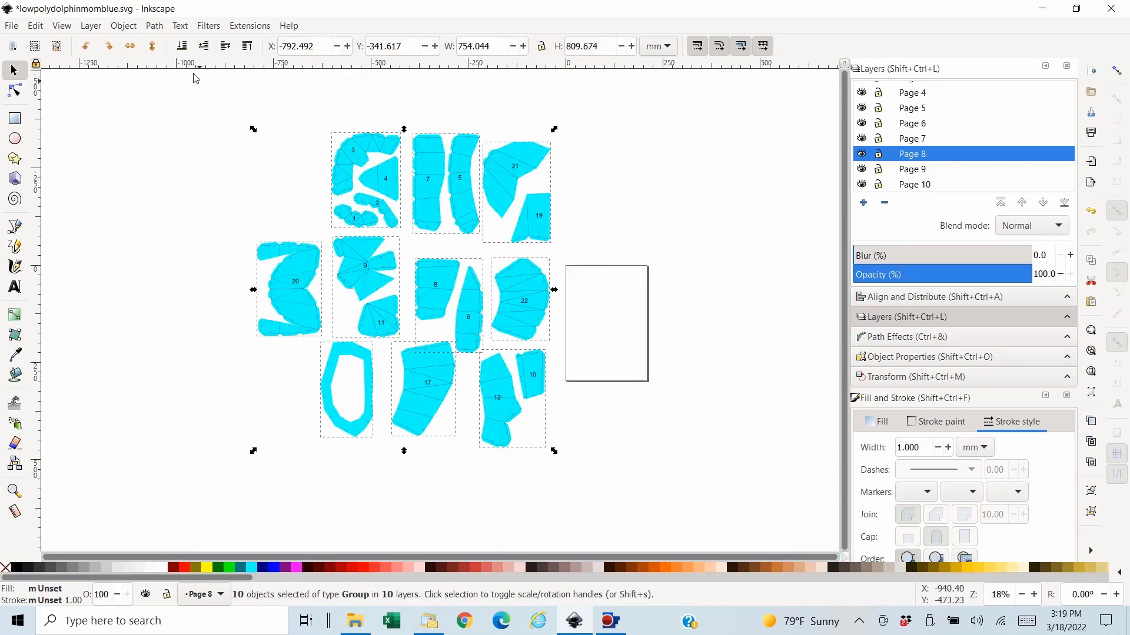
{"action": "left_click", "coordinate": [124, 26]}
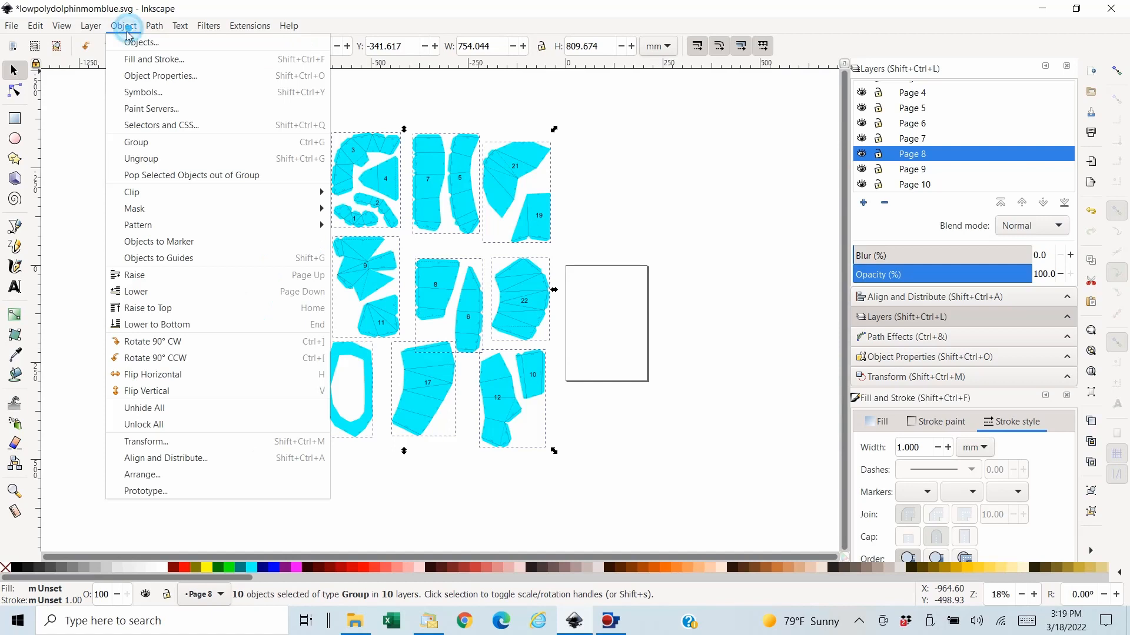
{"action": "left_click", "coordinate": [146, 147]}
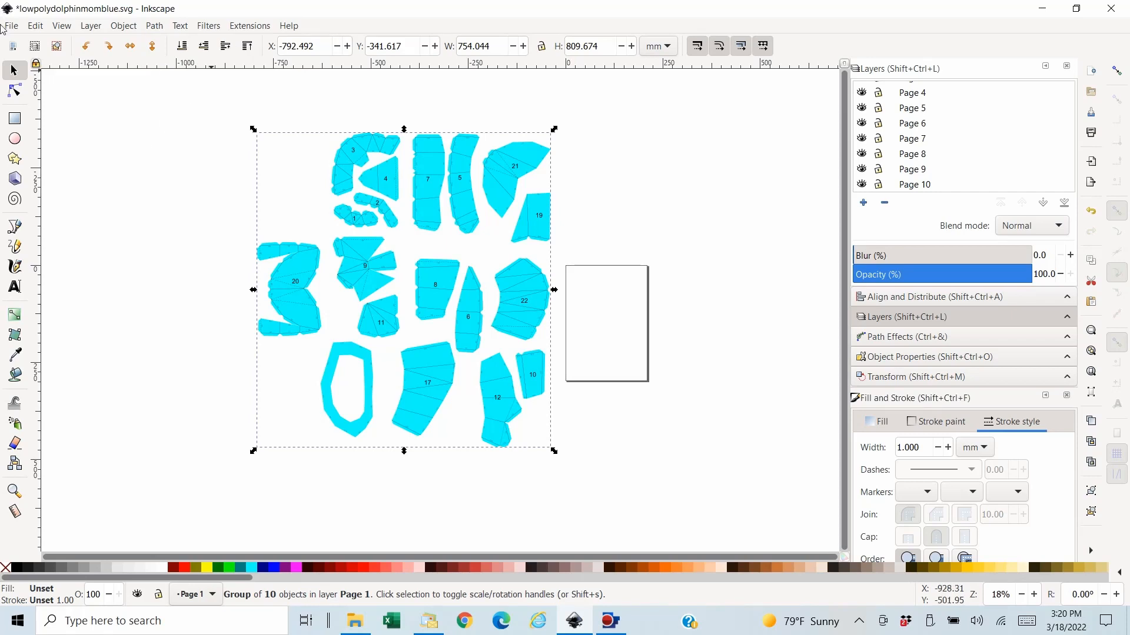
- Change the measurement unit used for the combined group's position and size
{"action": "left_click", "coordinate": [672, 49]}
{"action": "left_click", "coordinate": [654, 30]}
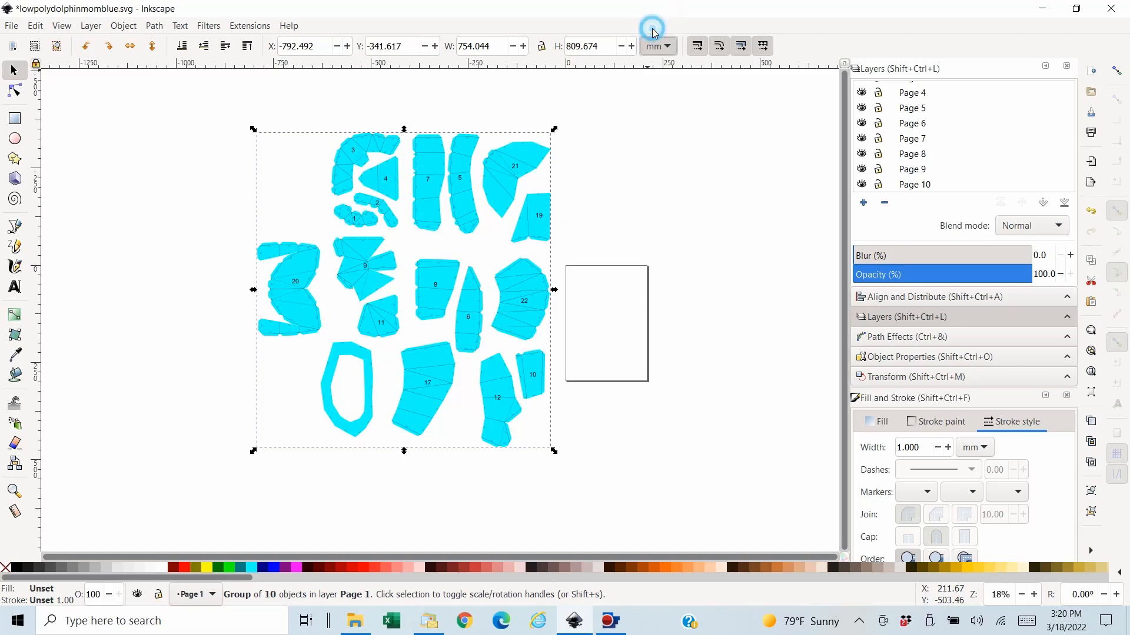
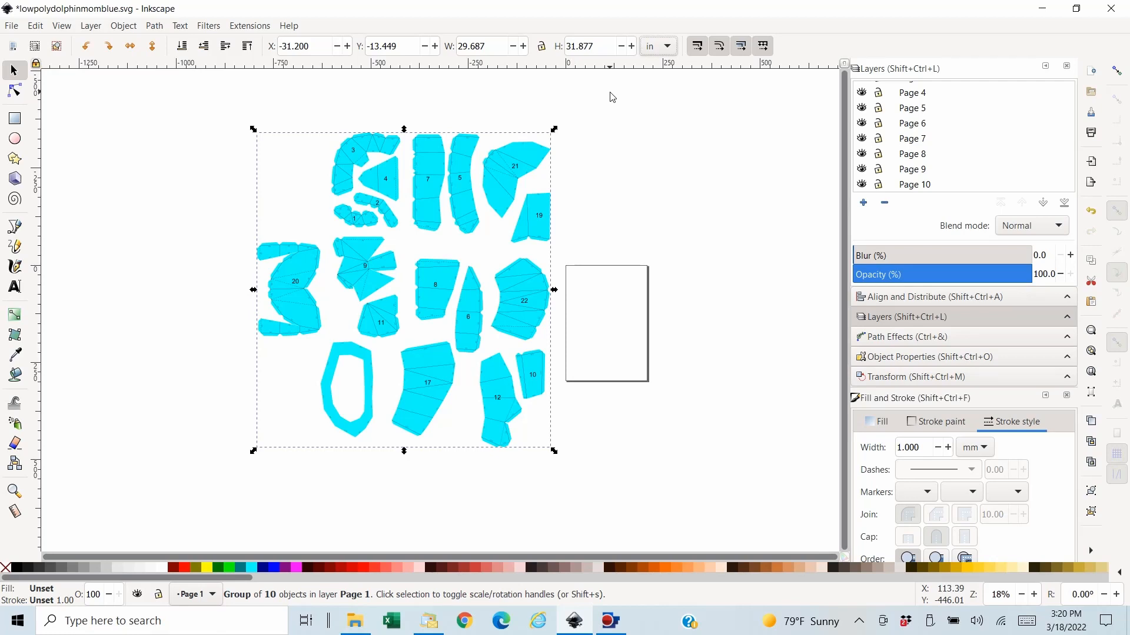
- Save the lowpolydolphinmomblue.svg drawing with its combined page groups
{"action": "left_click", "coordinate": [12, 27]}
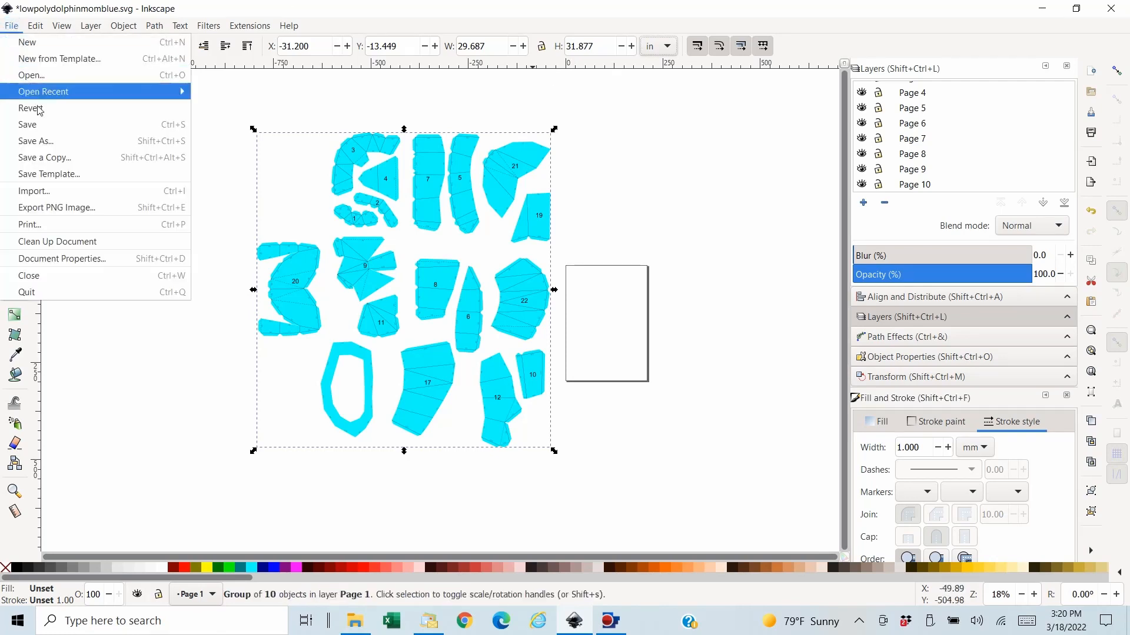
{"action": "left_click", "coordinate": [30, 125]}
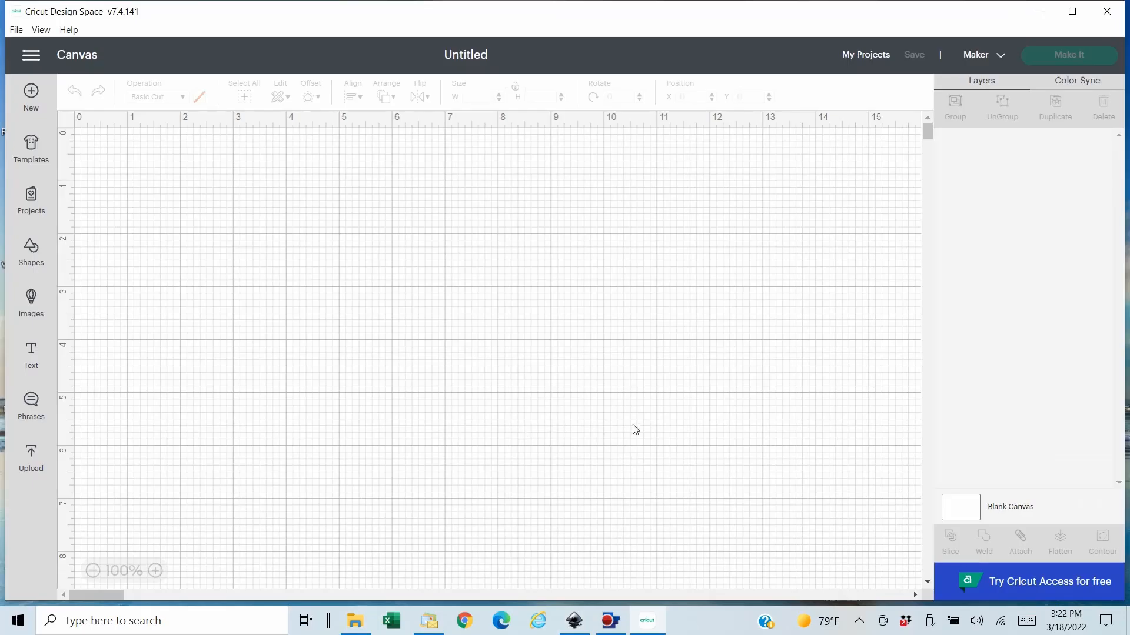
- In Cricut Design Space, change the blank canvas background colour to light gray
{"action": "left_click", "coordinate": [965, 513]}
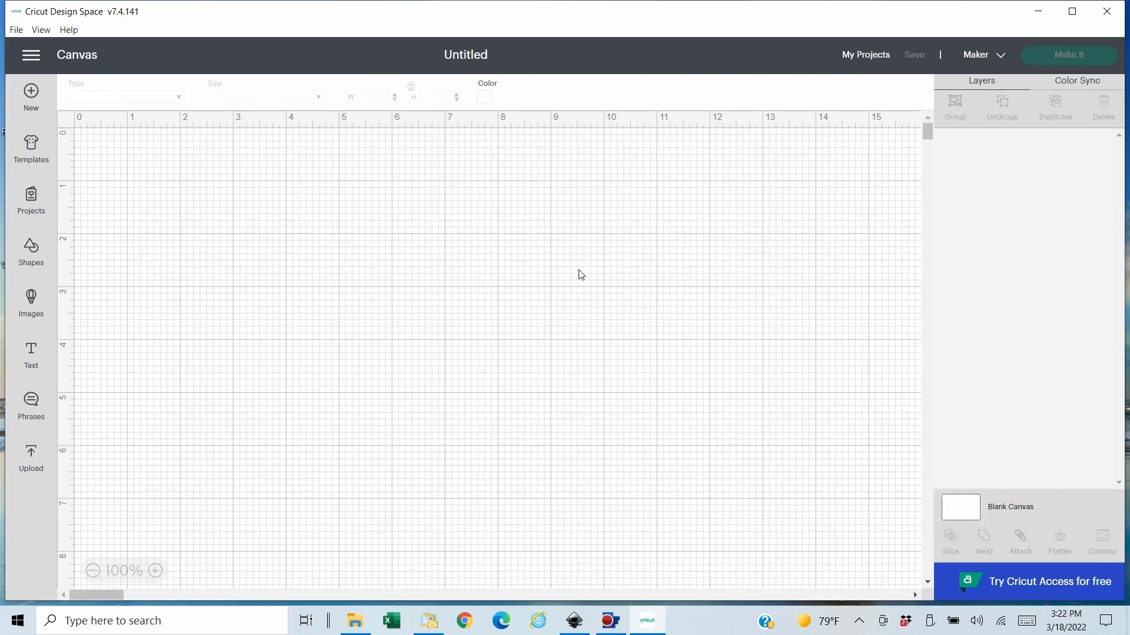
{"action": "left_click", "coordinate": [486, 98]}
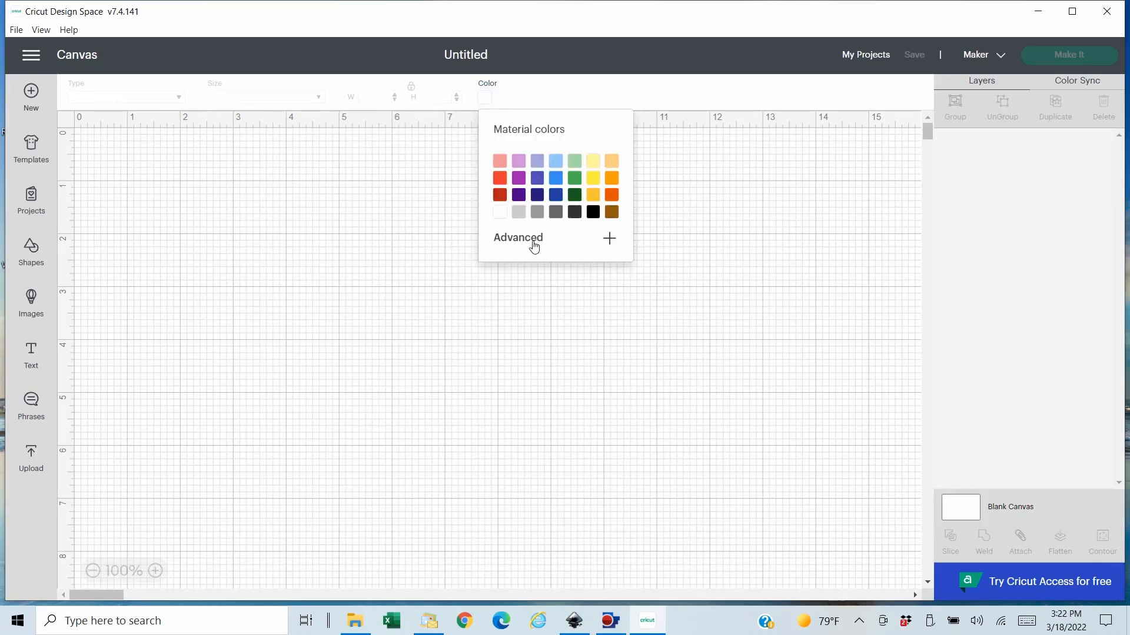
{"action": "left_click", "coordinate": [519, 213]}
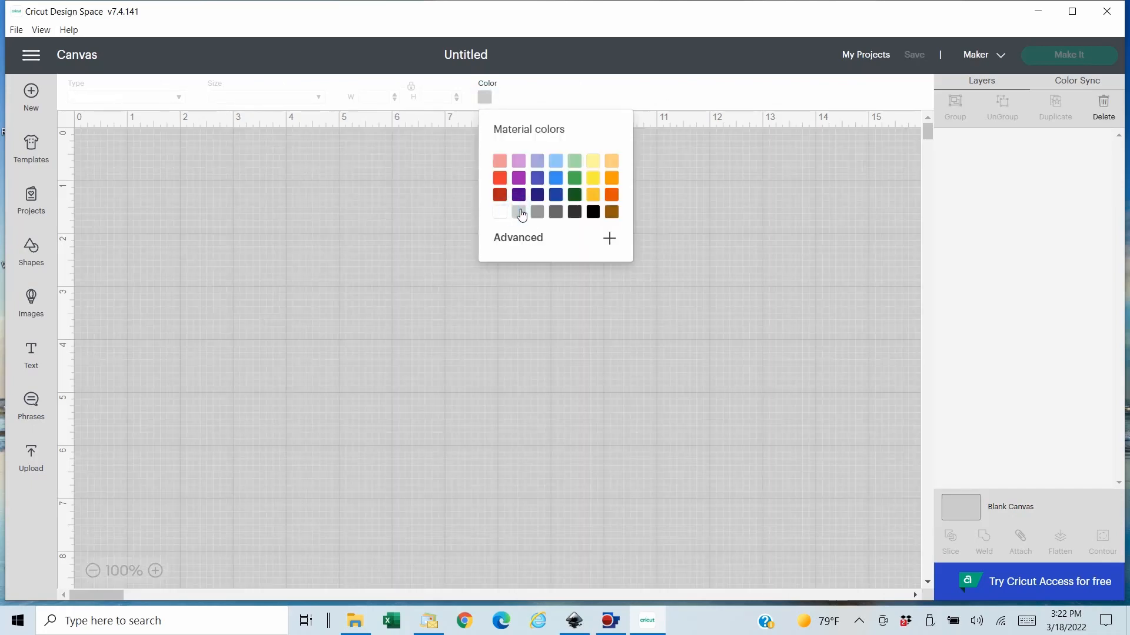
- Start an image upload and choose lowpolydolphinmomblue.svg from the Downloads folder
{"action": "left_click", "coordinate": [44, 461]}
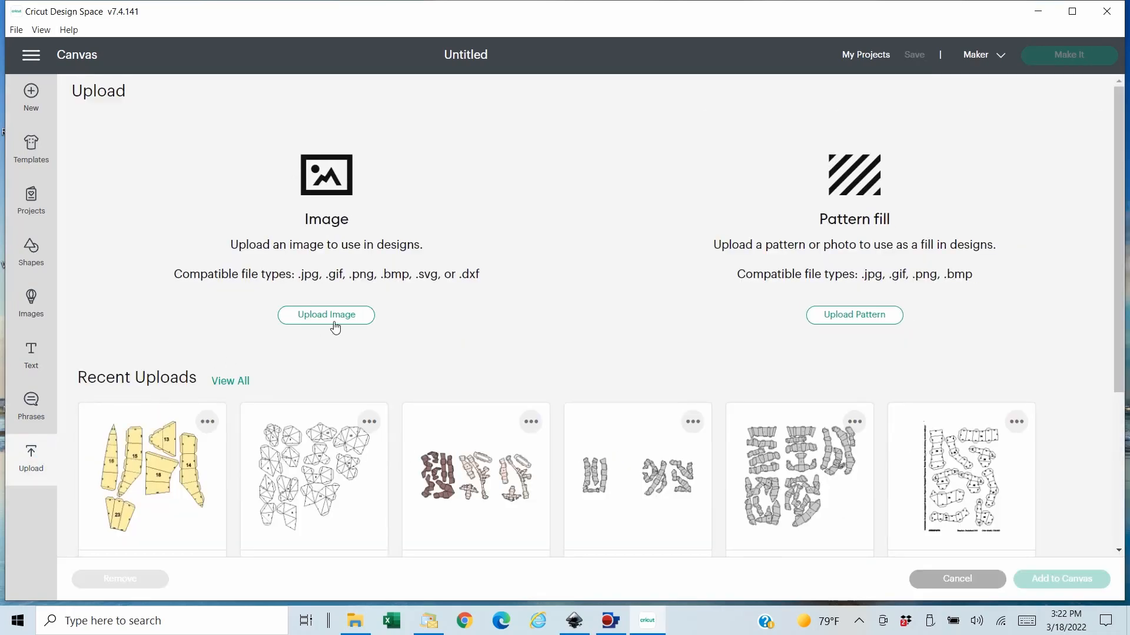
{"action": "left_click", "coordinate": [338, 318]}
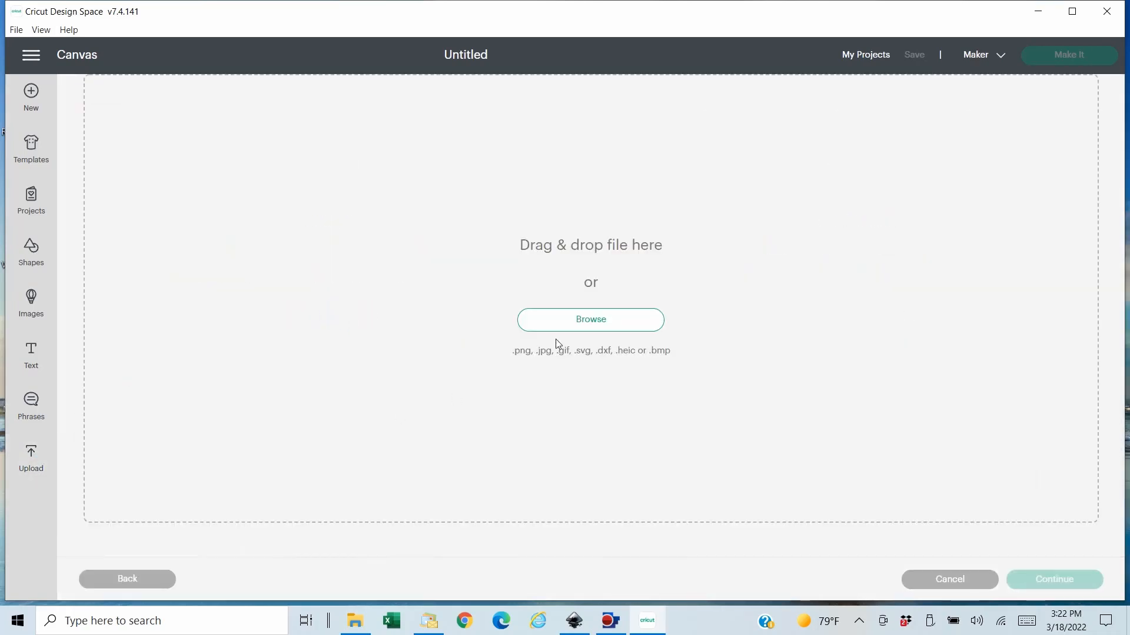
{"action": "left_click", "coordinate": [569, 321]}
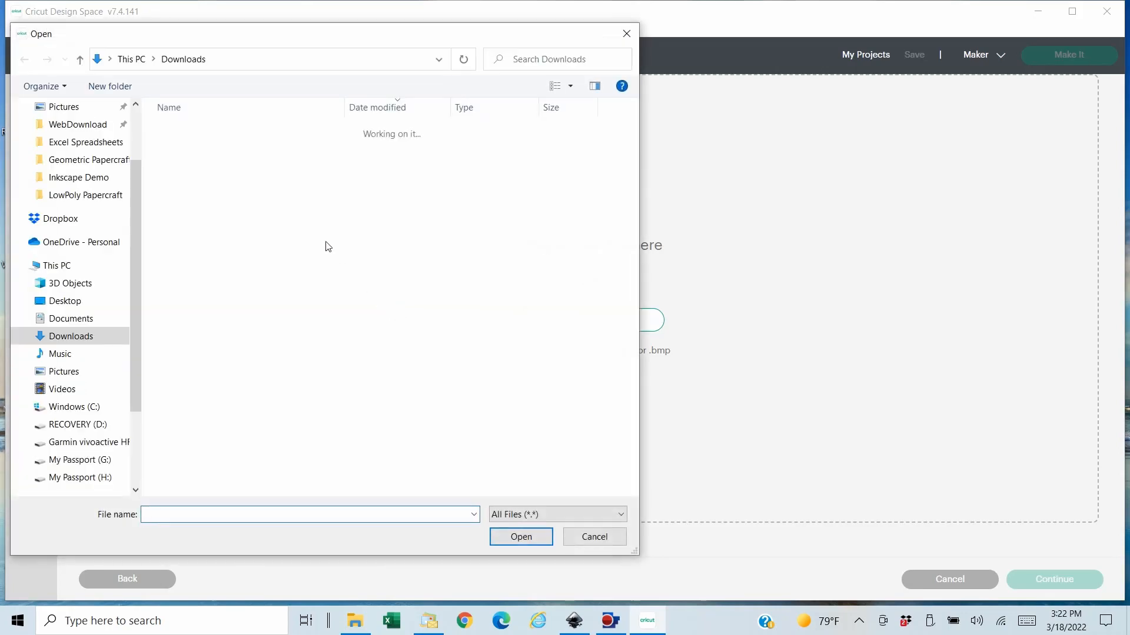
{"action": "left_click", "coordinate": [276, 147]}
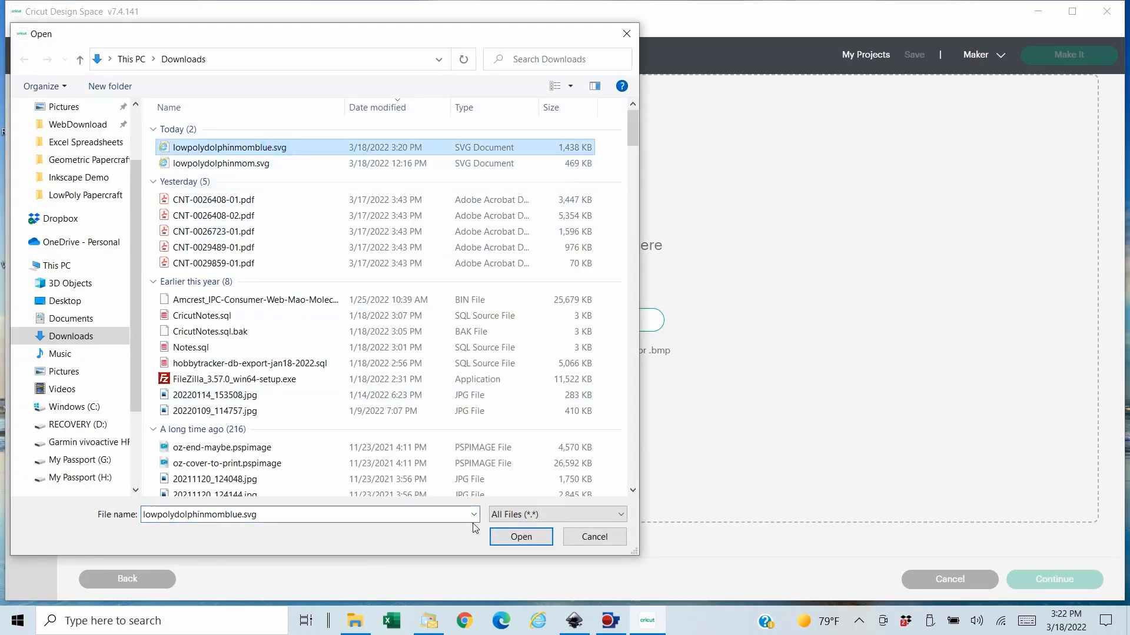
{"action": "left_click", "coordinate": [518, 537]}
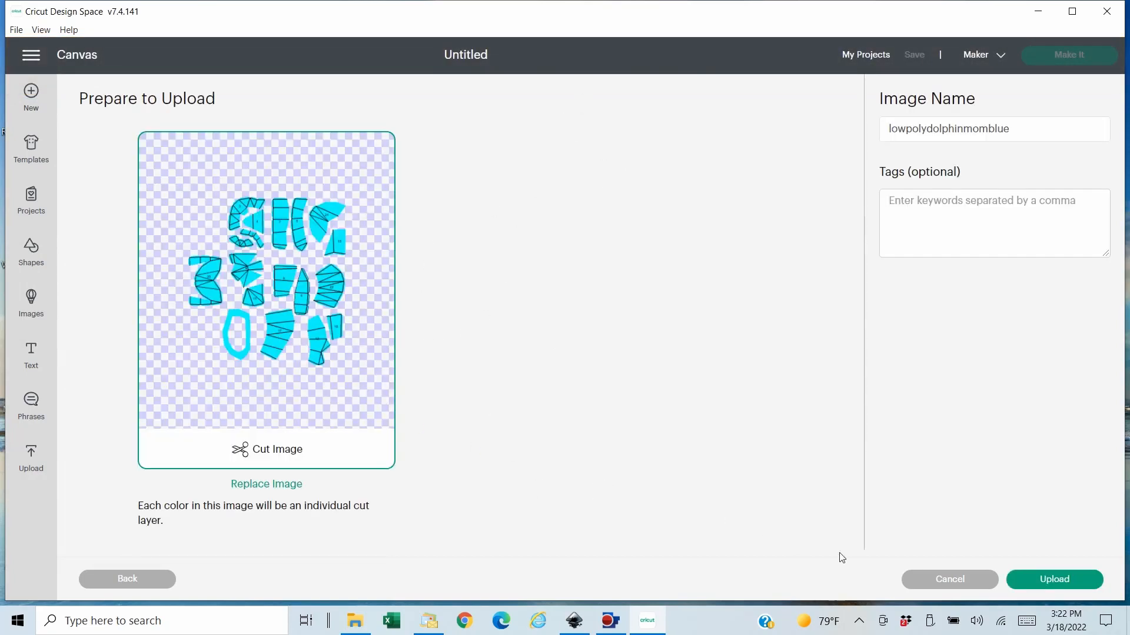
- Upload lowpolydolphinmomblue as a cut image and add it to the canvas
{"action": "left_click", "coordinate": [1087, 584]}
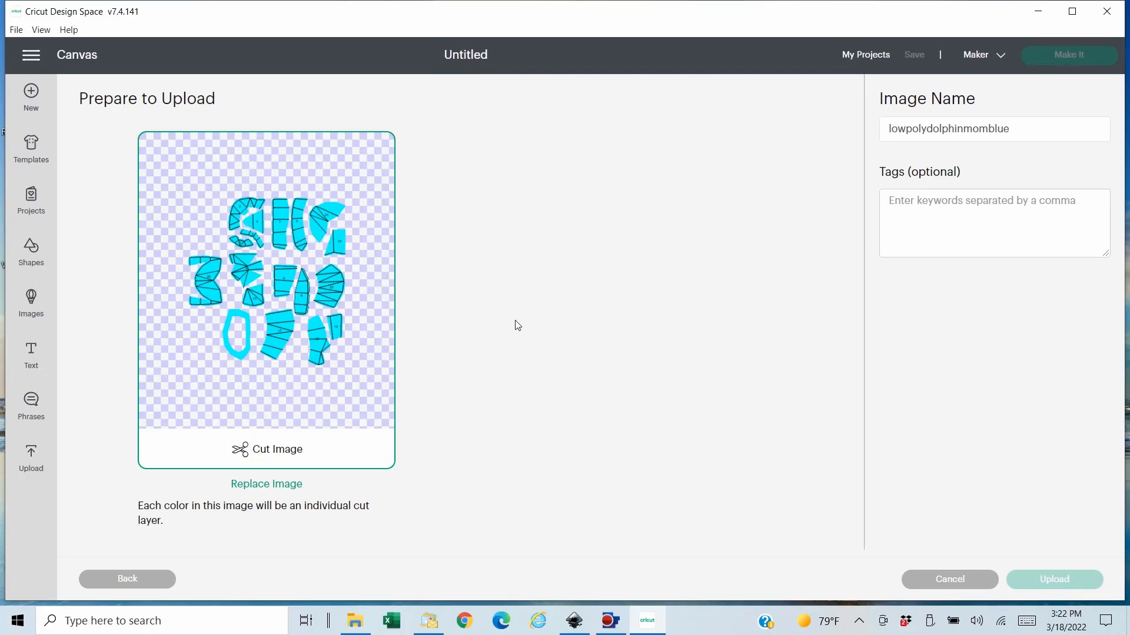
{"action": "left_click", "coordinate": [196, 481]}
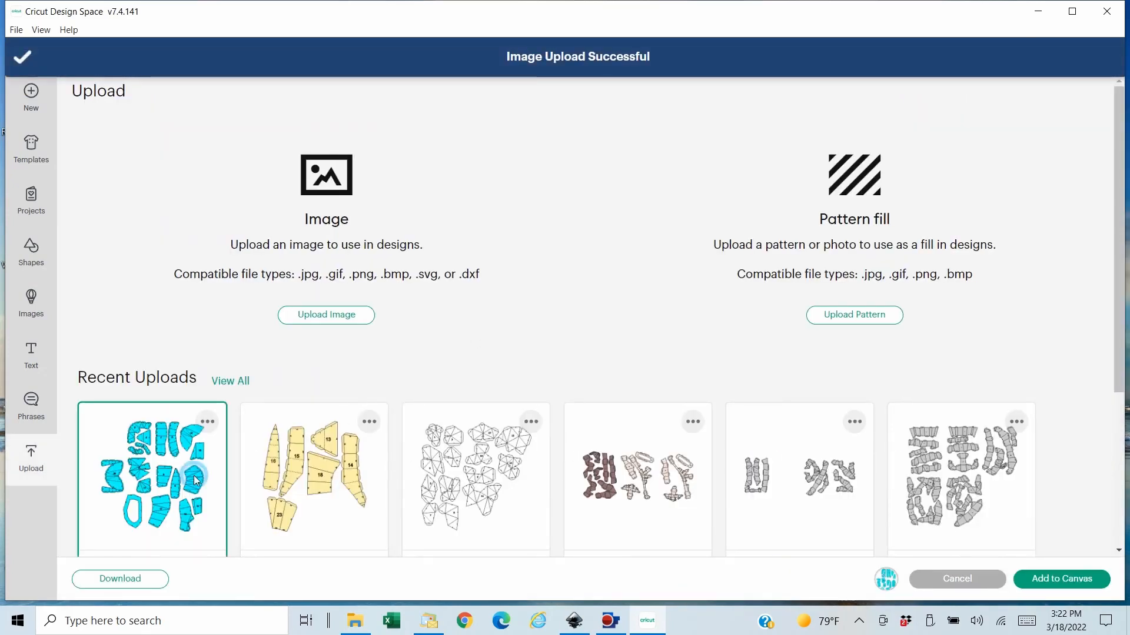
{"action": "left_click", "coordinate": [1071, 580]}
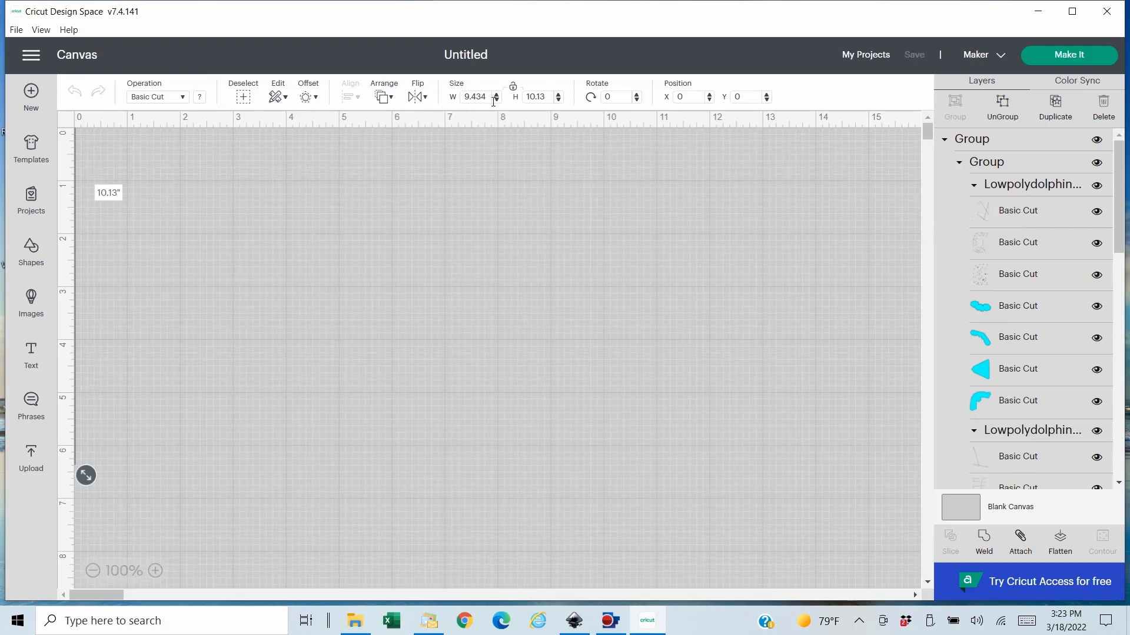
- Unlock the imported design's proportions and set its width to 29.687 and height to 31.877 inches
{"action": "left_click", "coordinate": [515, 88]}
{"action": "left_click", "coordinate": [476, 97]}
{"action": "type", "text": "29.687"}
{"action": "left_click", "coordinate": [532, 97]}
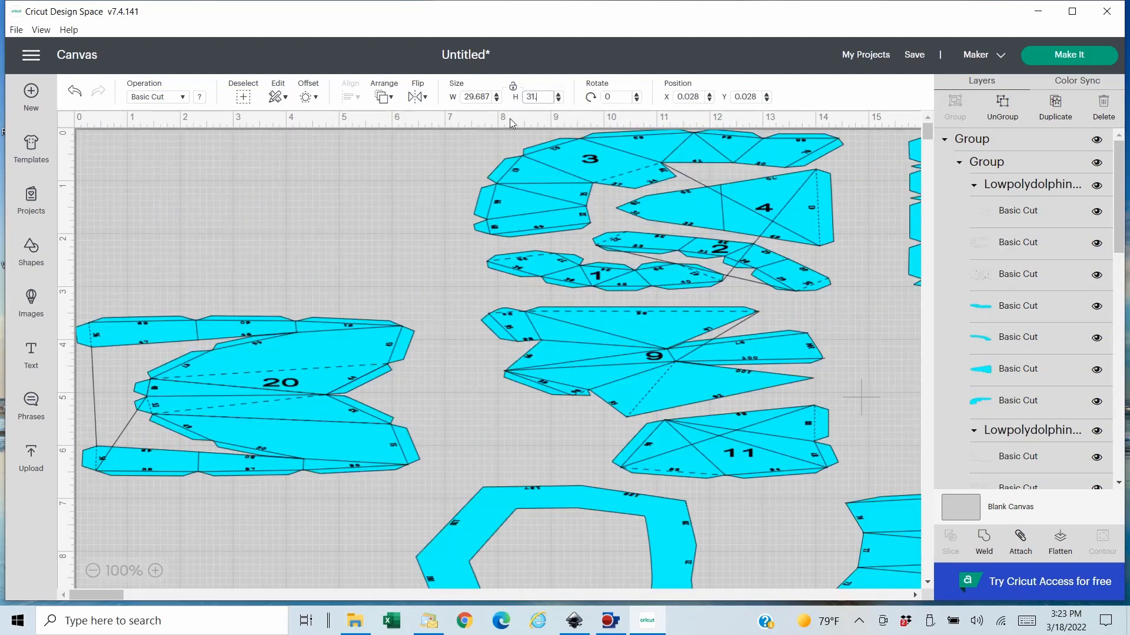
{"action": "type", "text": "31.877"}
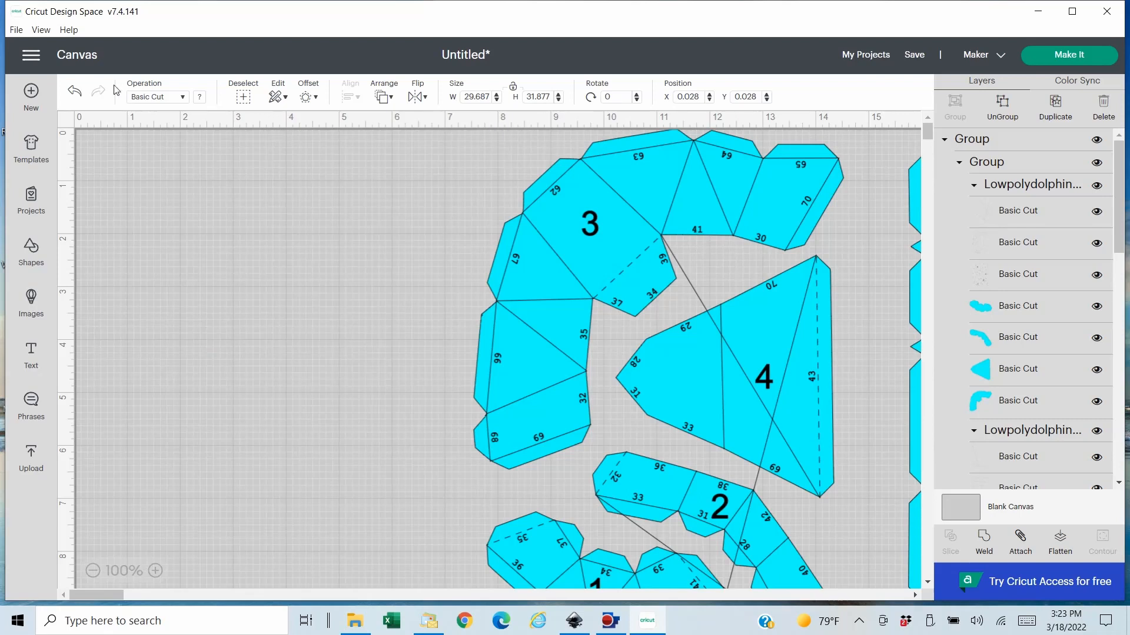
- Move the imported design away from the canvas corner to about X 7.4, Y 1.4 and ungroup its nested groups into separate page groups
{"action": "left_click", "coordinate": [93, 571]}
{"action": "left_click", "coordinate": [93, 570]}
{"action": "left_click", "coordinate": [93, 571]}
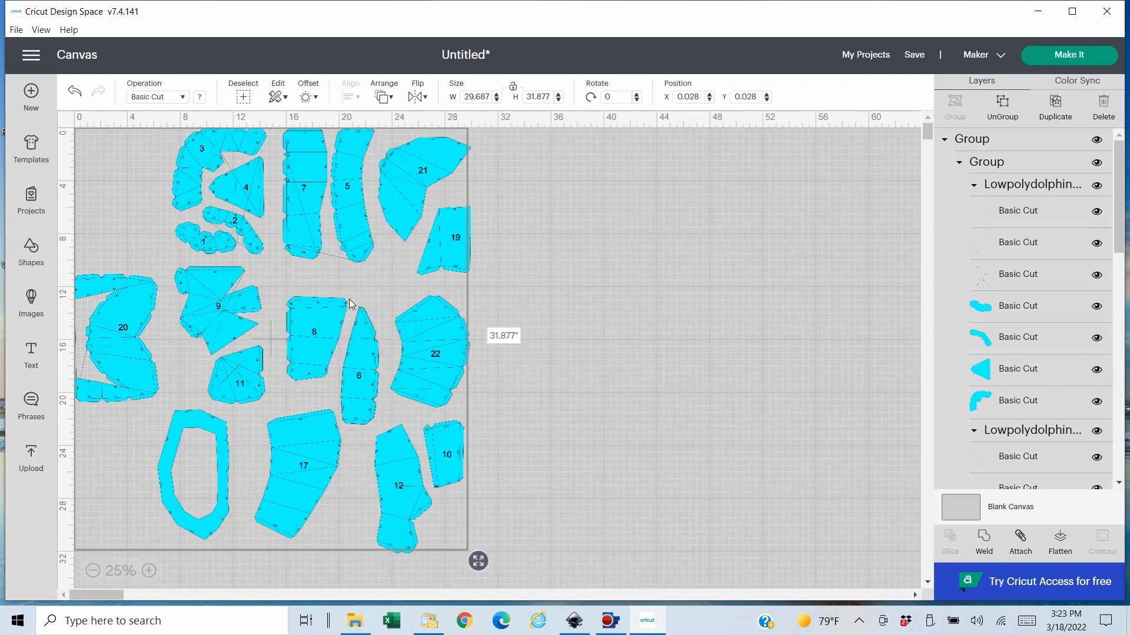
{"action": "left_click", "coordinate": [1013, 123]}
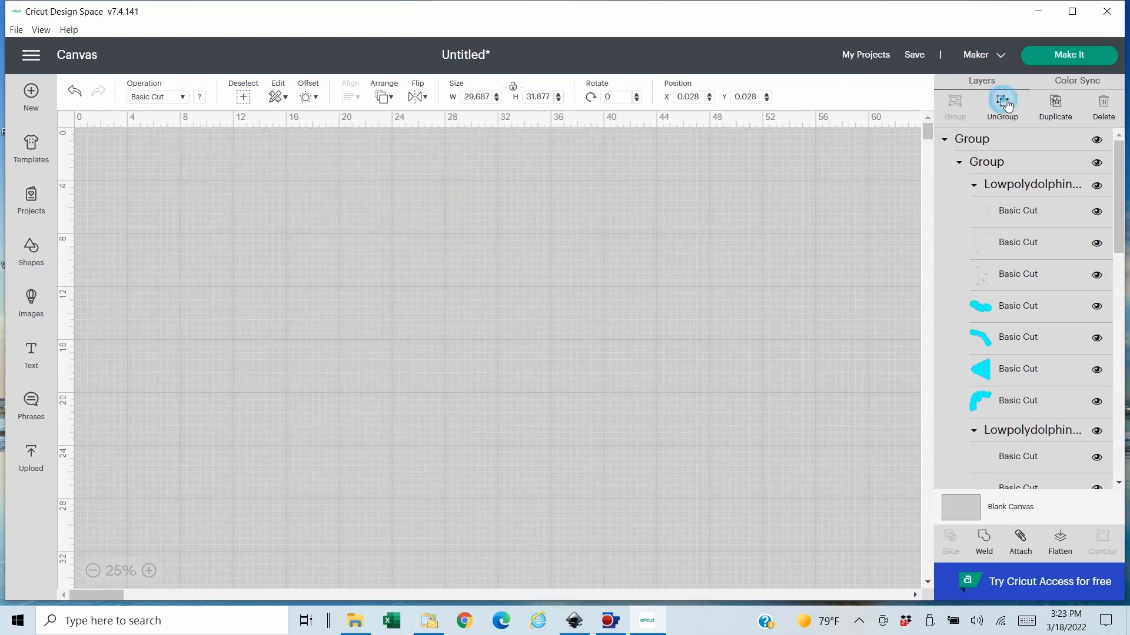
{"action": "left_click", "coordinate": [535, 246]}
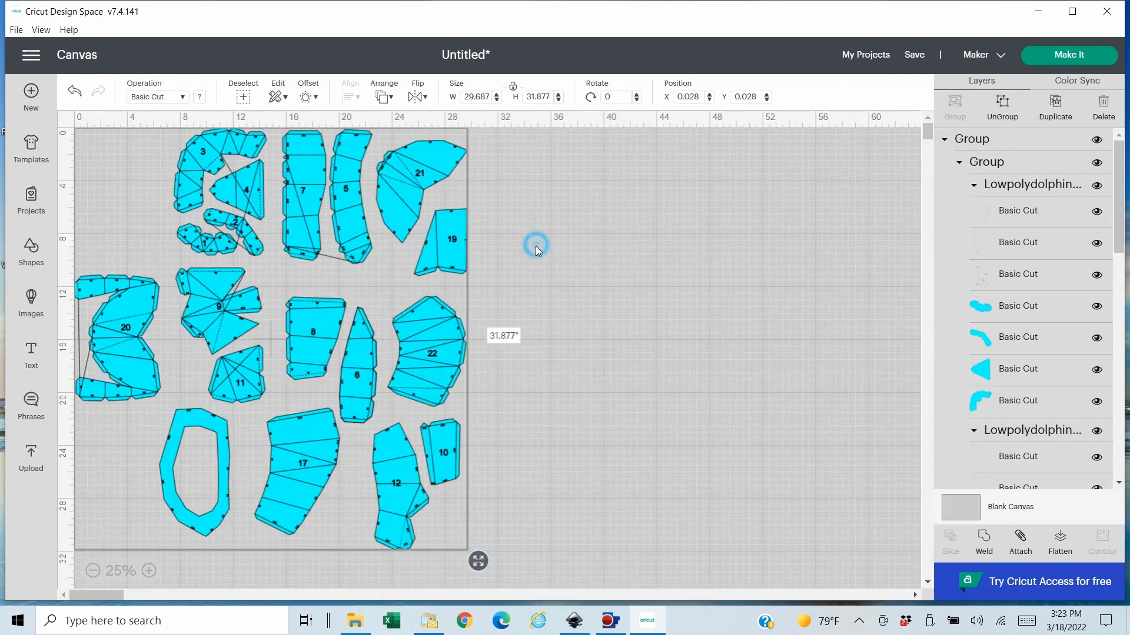
{"action": "left_click_drag", "start_coordinate": [417, 186], "coordinate": [512, 199]}
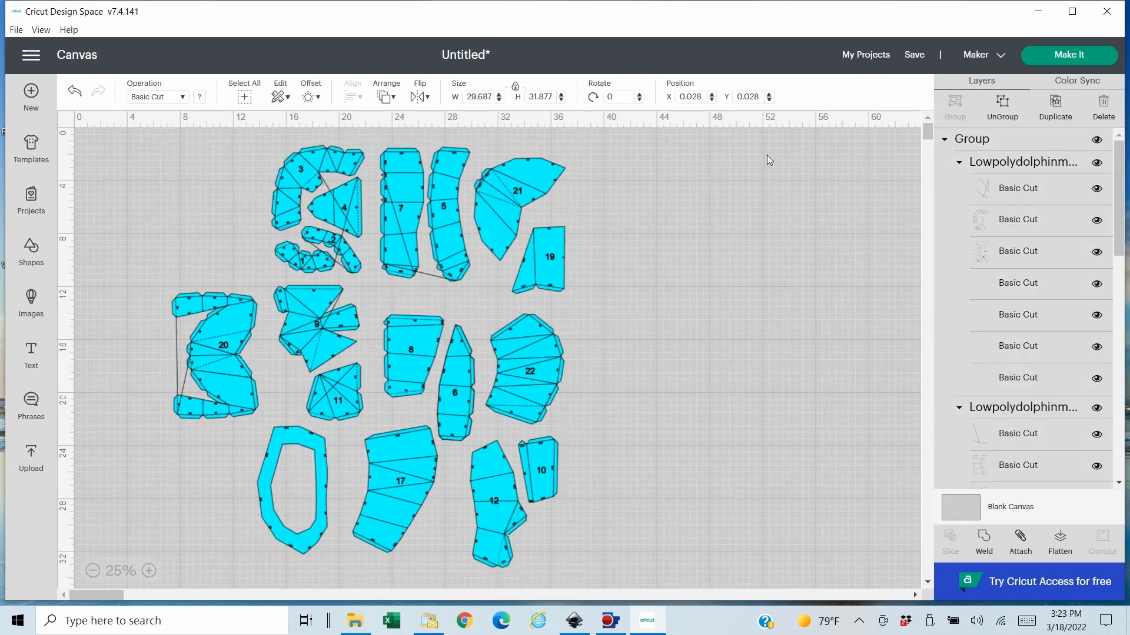
{"action": "left_click", "coordinate": [1008, 106]}
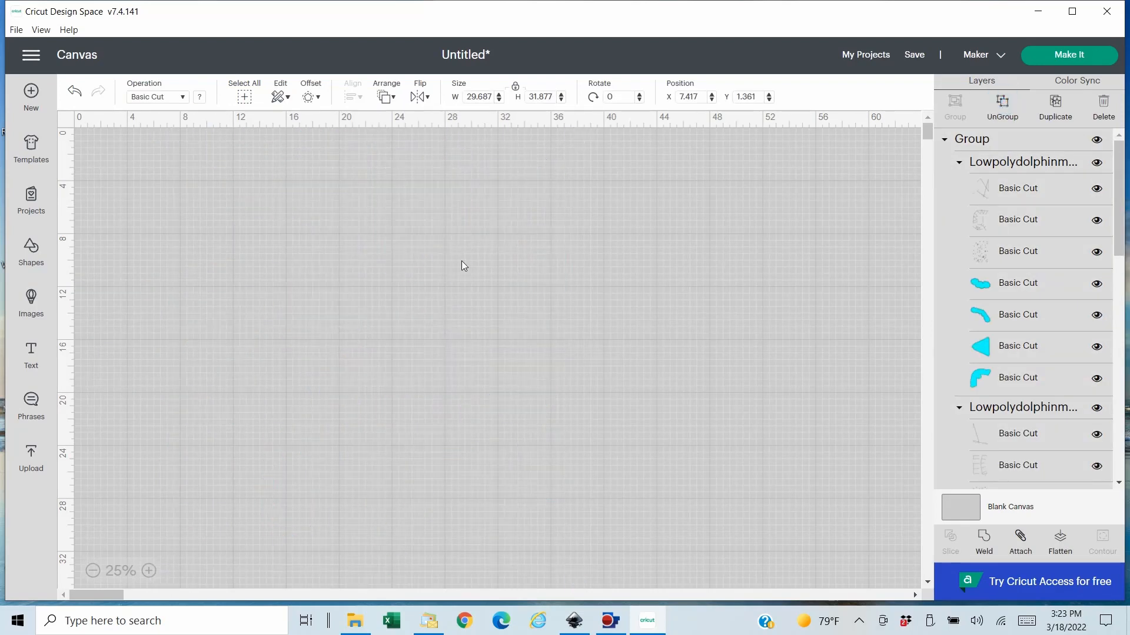
{"action": "left_click", "coordinate": [628, 251]}
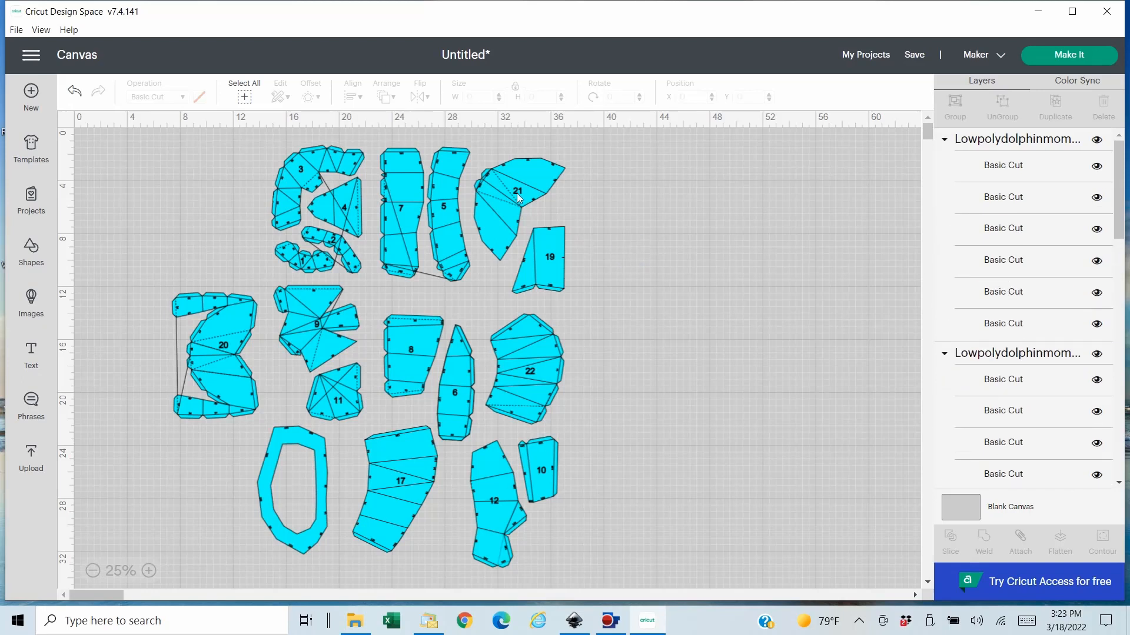
- Spread out the page groups with pieces 21 and 19, 7 and 5, 1 to 4, 20, and 9 and 11
{"action": "left_click_drag", "start_coordinate": [553, 181], "coordinate": [818, 184]}
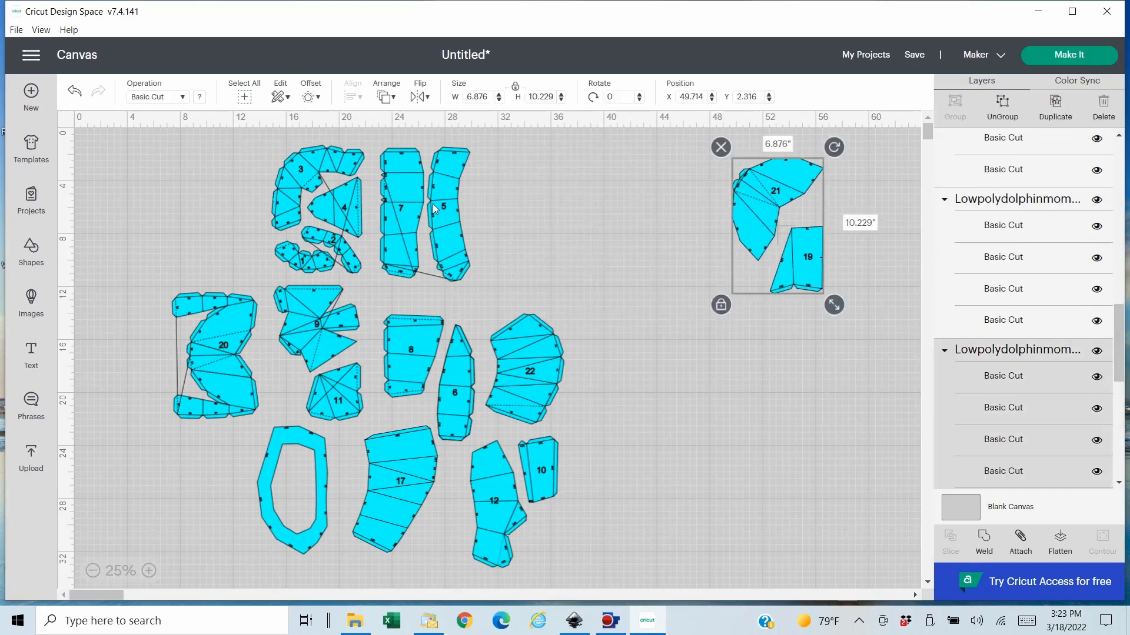
{"action": "left_click_drag", "start_coordinate": [445, 208], "coordinate": [558, 205]}
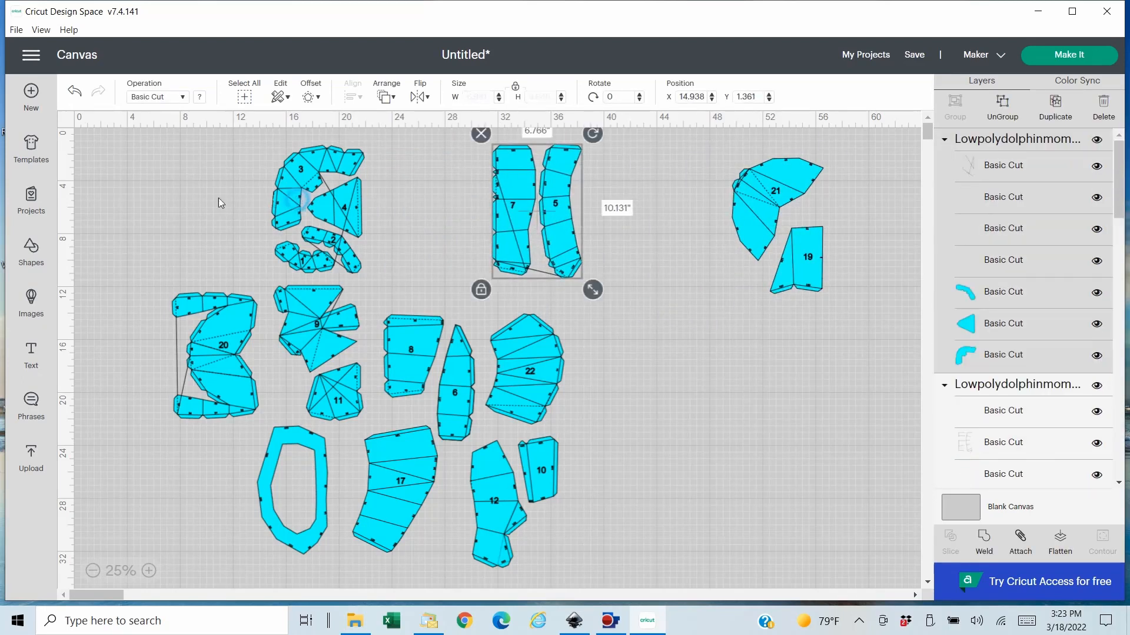
{"action": "left_click_drag", "start_coordinate": [300, 203], "coordinate": [155, 202]}
{"action": "left_click_drag", "start_coordinate": [199, 355], "coordinate": [131, 383]}
{"action": "left_click_drag", "start_coordinate": [324, 282], "coordinate": [339, 155]}
- Space out the unnumbered ring, piece 22, pieces 8 and 6, pieces 12 and 10, and piece 17 so no groups overlap
{"action": "left_click_drag", "start_coordinate": [305, 436], "coordinate": [256, 450]}
{"action": "left_click_drag", "start_coordinate": [523, 408], "coordinate": [604, 392]}
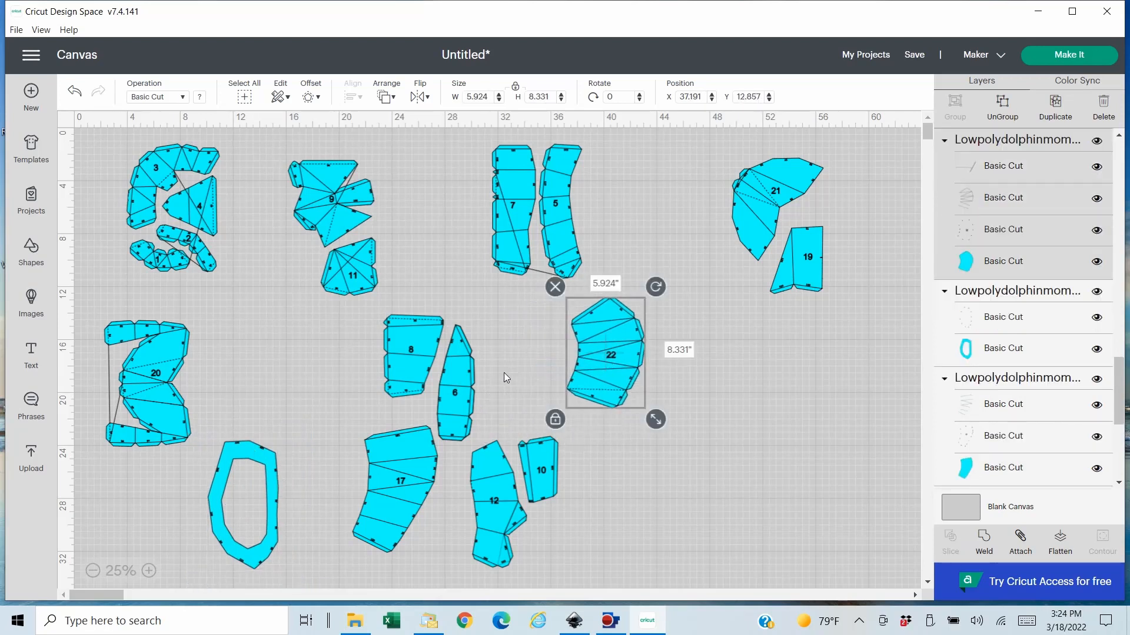
{"action": "left_click_drag", "start_coordinate": [411, 363], "coordinate": [331, 365]}
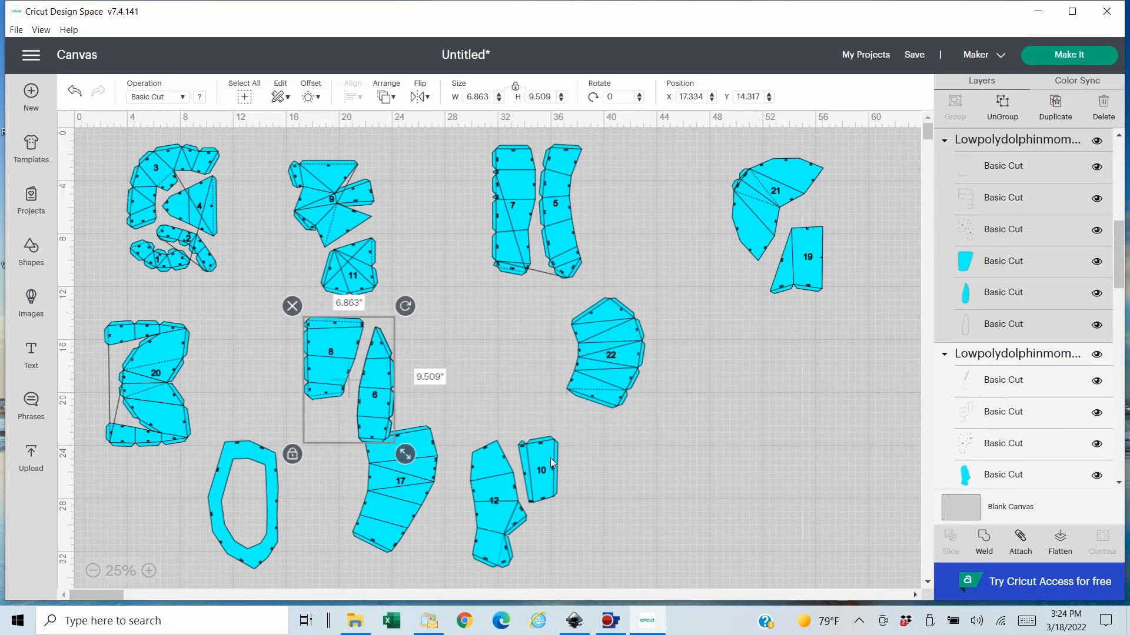
{"action": "left_click_drag", "start_coordinate": [533, 470], "coordinate": [795, 341]}
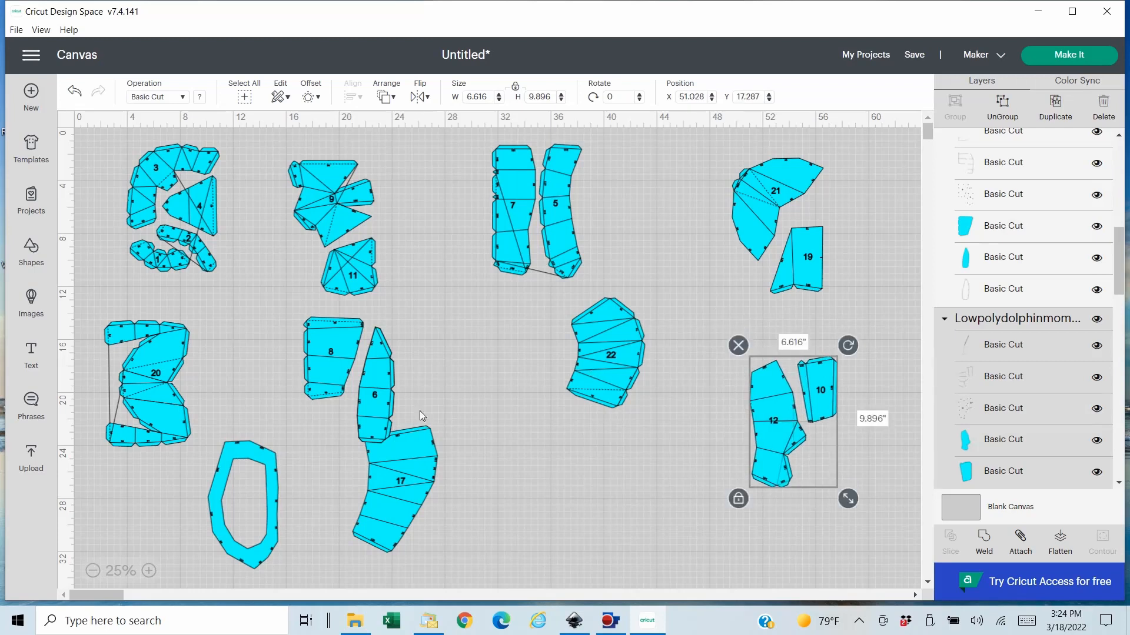
{"action": "left_click_drag", "start_coordinate": [392, 465], "coordinate": [492, 351]}
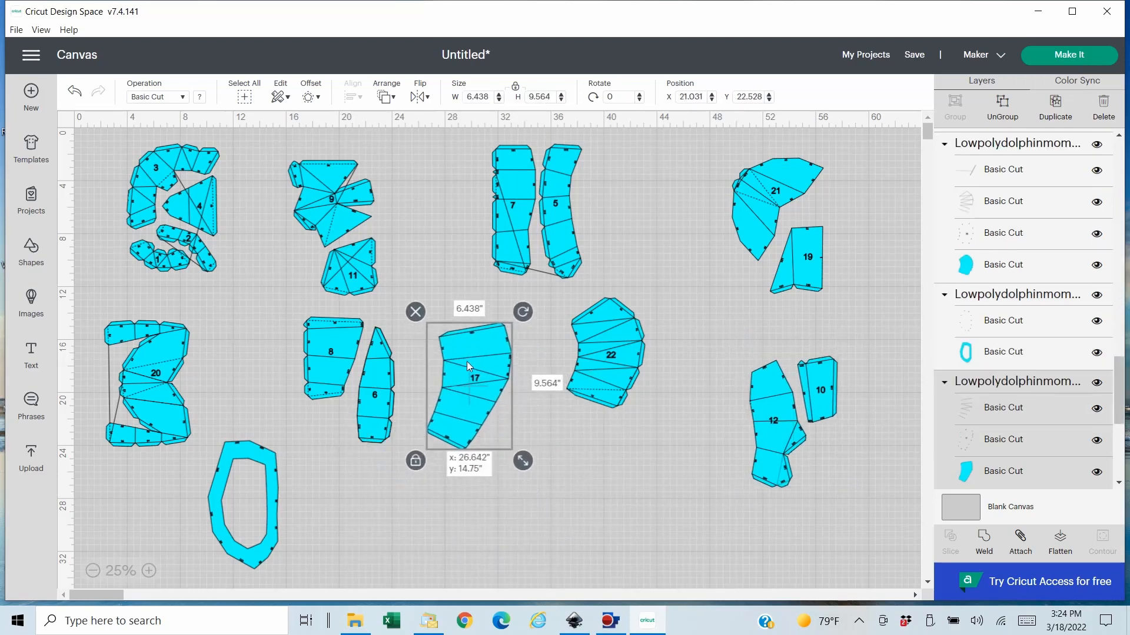
{"action": "left_click", "coordinate": [663, 360]}
{"action": "left_click_drag", "start_coordinate": [663, 360], "coordinate": [673, 358]}
{"action": "left_click_drag", "start_coordinate": [474, 380], "coordinate": [529, 371]}
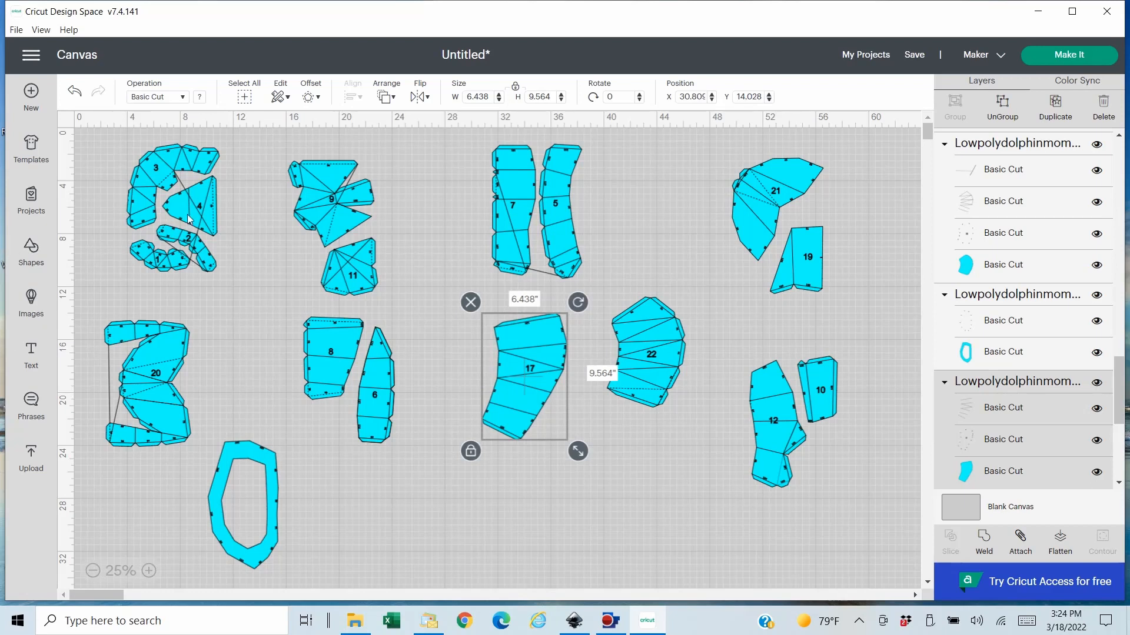
- Change the operation of the number layer in the page group with pieces 1 to 4 to Pen
{"action": "left_click", "coordinate": [148, 570]}
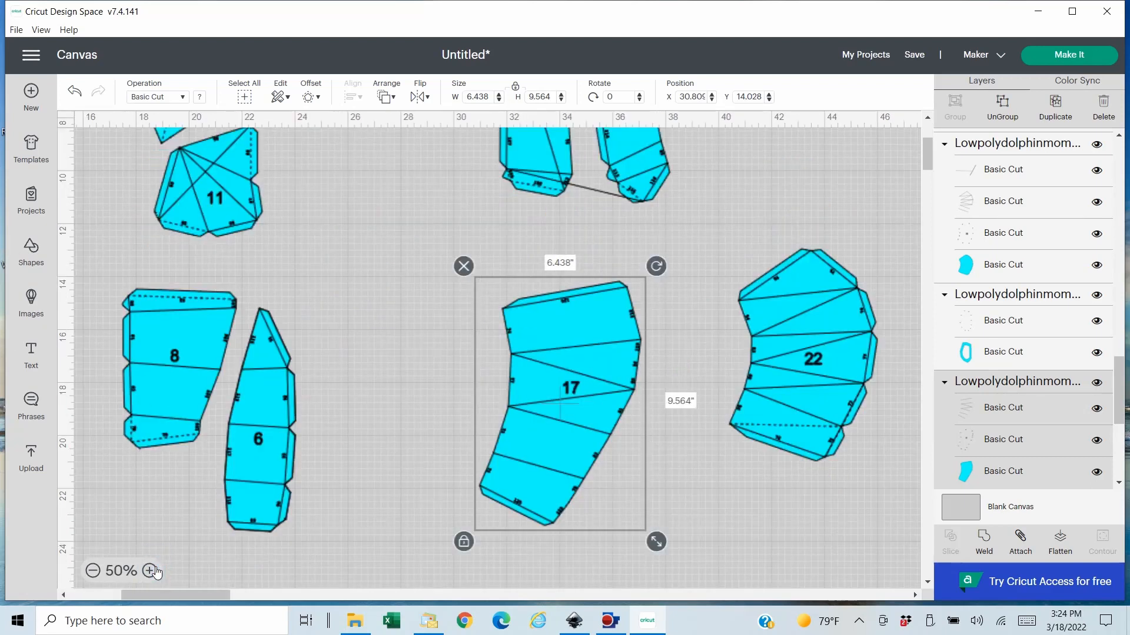
{"action": "left_click", "coordinate": [149, 571]}
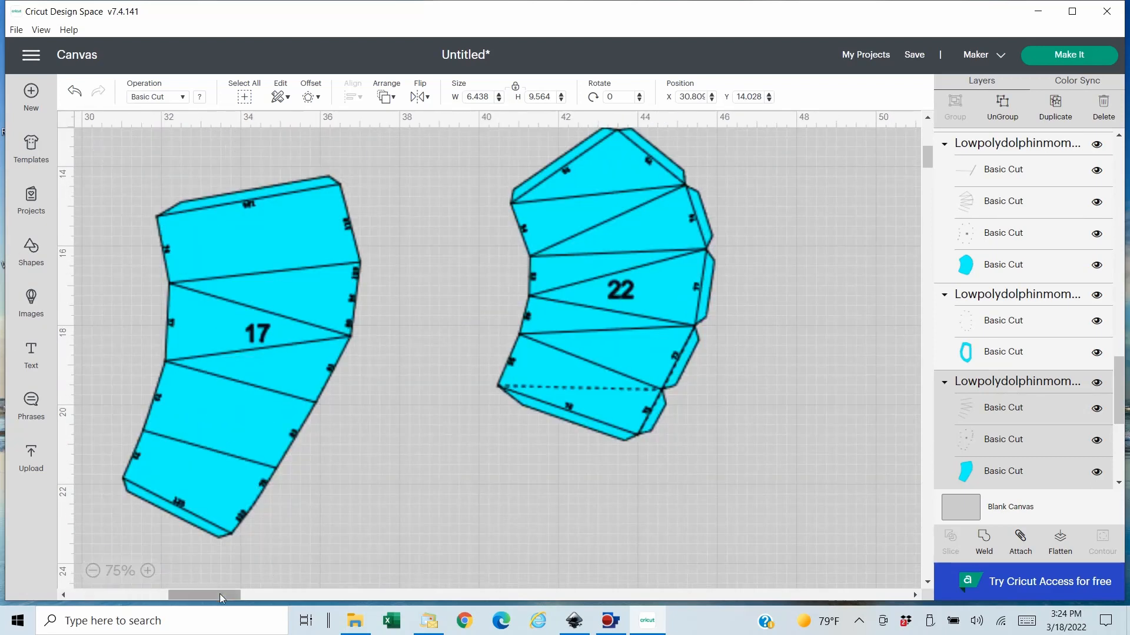
{"action": "left_click_drag", "start_coordinate": [222, 595], "coordinate": [109, 595]}
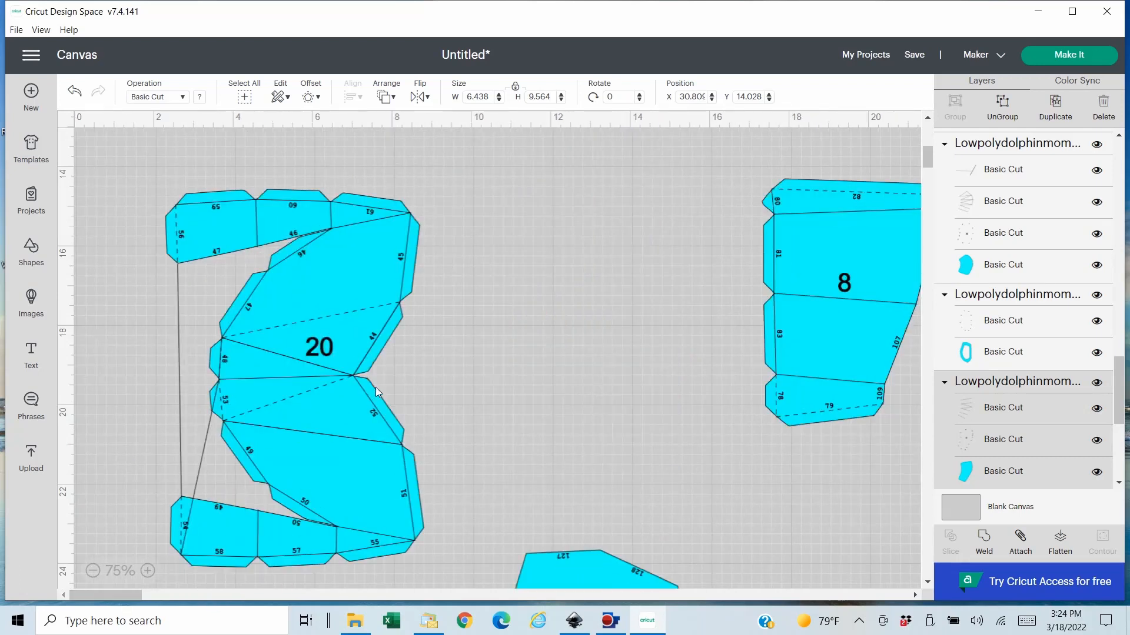
{"action": "left_click_drag", "start_coordinate": [926, 160], "coordinate": [927, 138]}
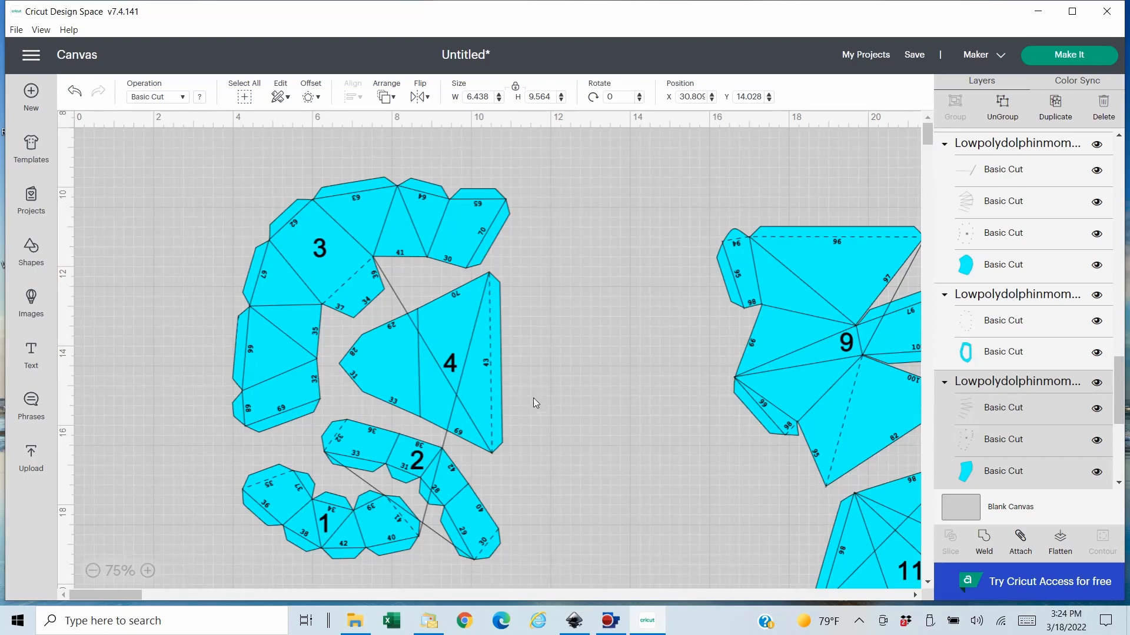
{"action": "scroll", "coordinate": [436, 326], "scroll_direction": "down", "scroll_amount": 2}
{"action": "scroll", "coordinate": [538, 346], "scroll_direction": "up", "scroll_amount": 2}
{"action": "left_click", "coordinate": [424, 348]}
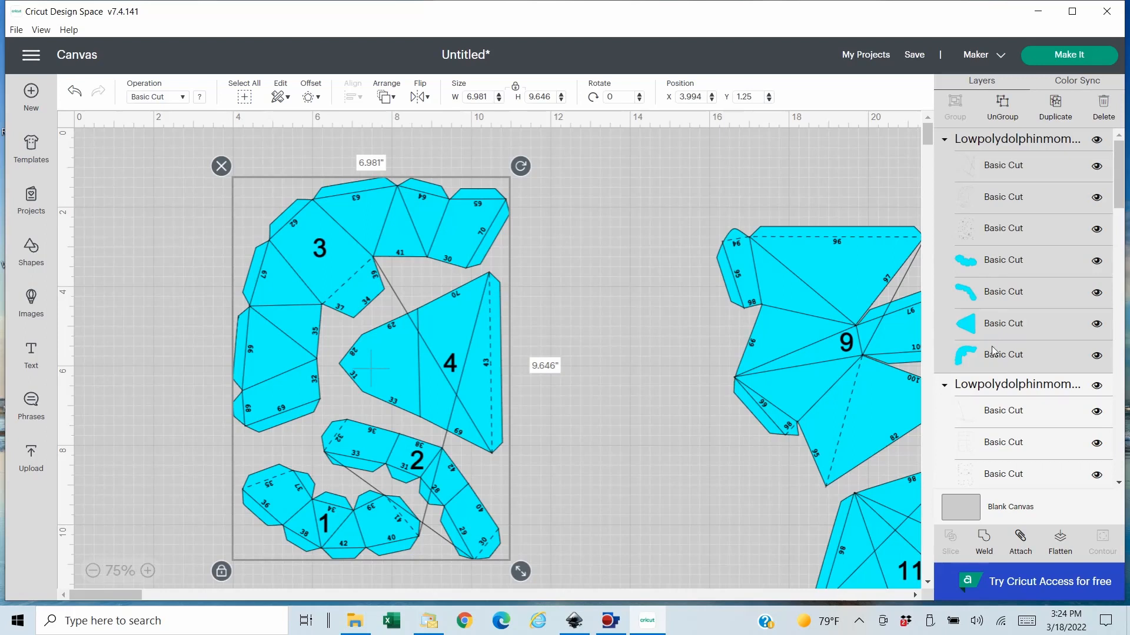
{"action": "left_click", "coordinate": [1003, 231]}
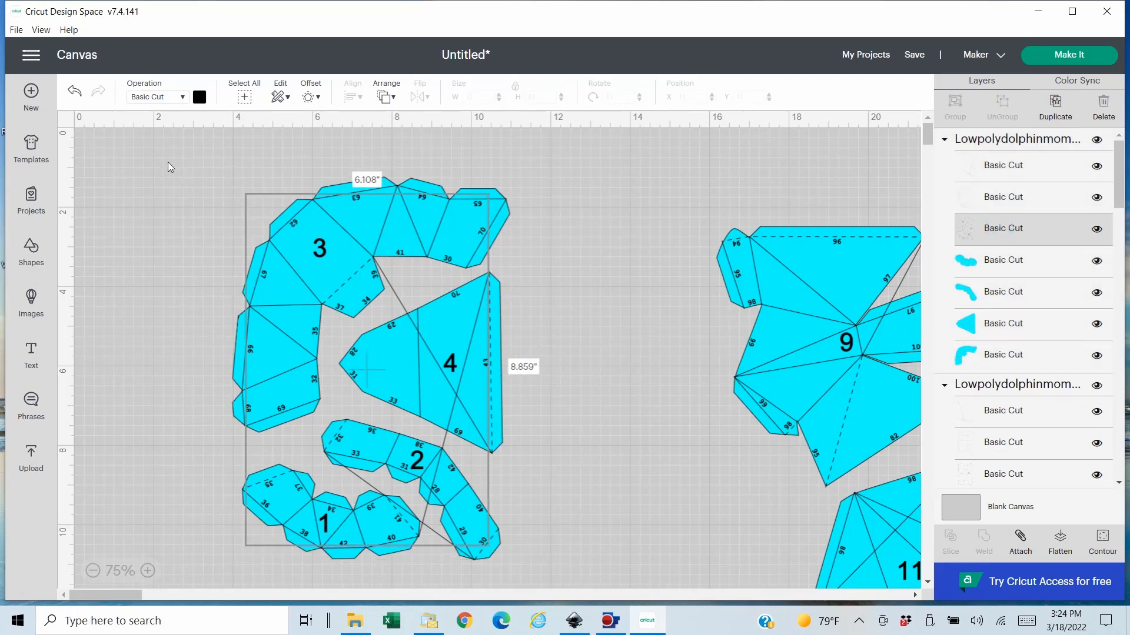
{"action": "left_click", "coordinate": [182, 97]}
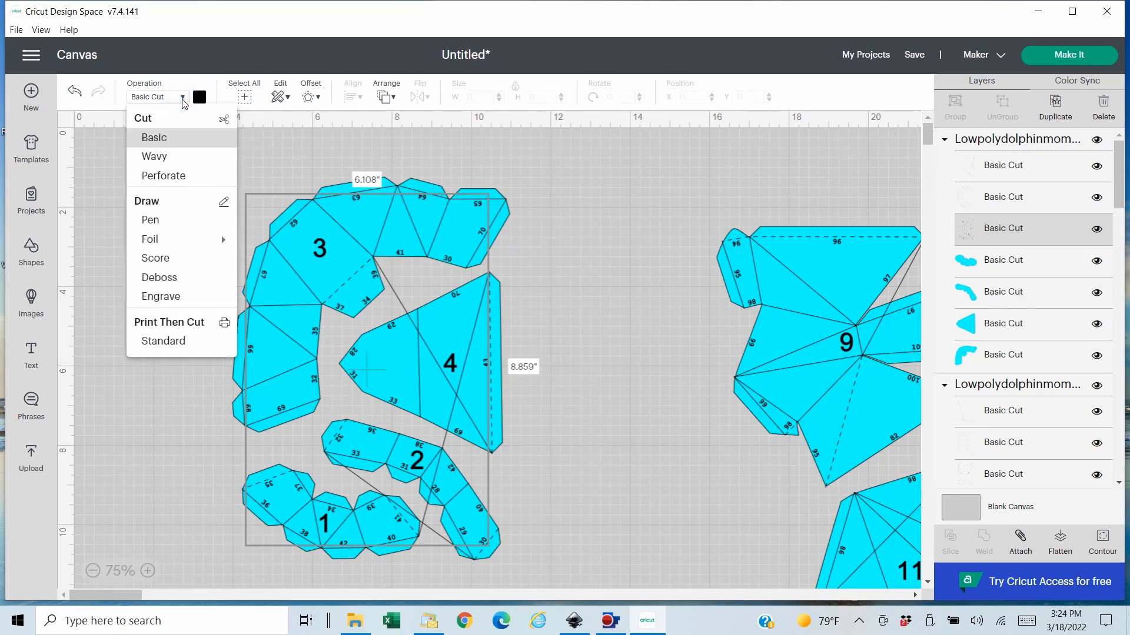
{"action": "left_click", "coordinate": [152, 221]}
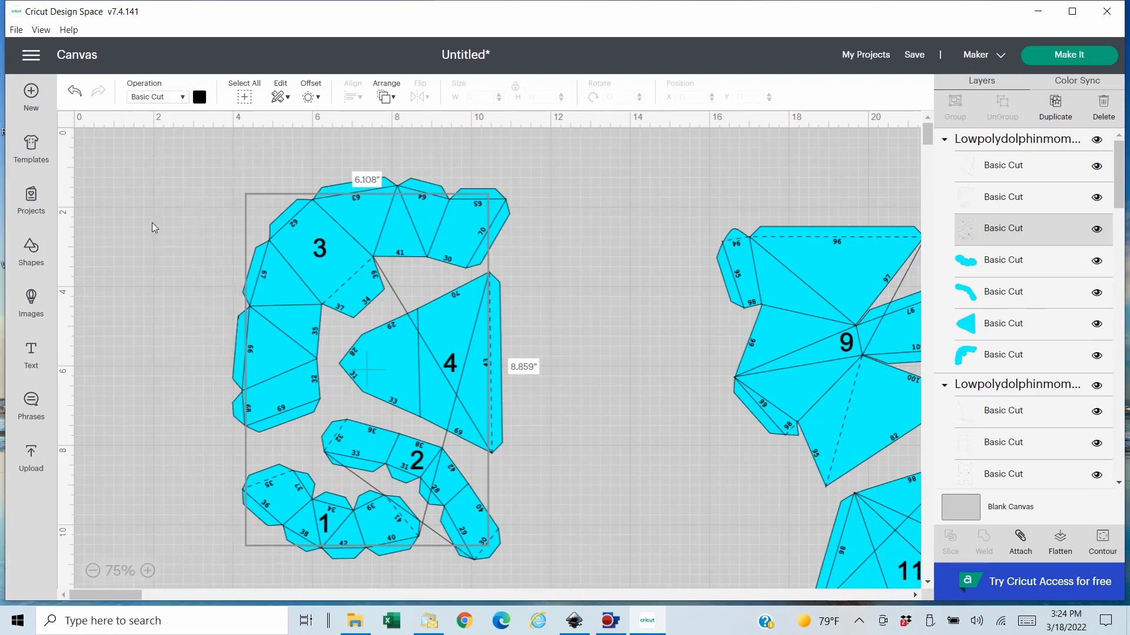
- Set the pen for the numbers on pieces 1 to 4 to XF - Extra Fine Point (0.3mm) in Red
{"action": "left_click", "coordinate": [199, 98]}
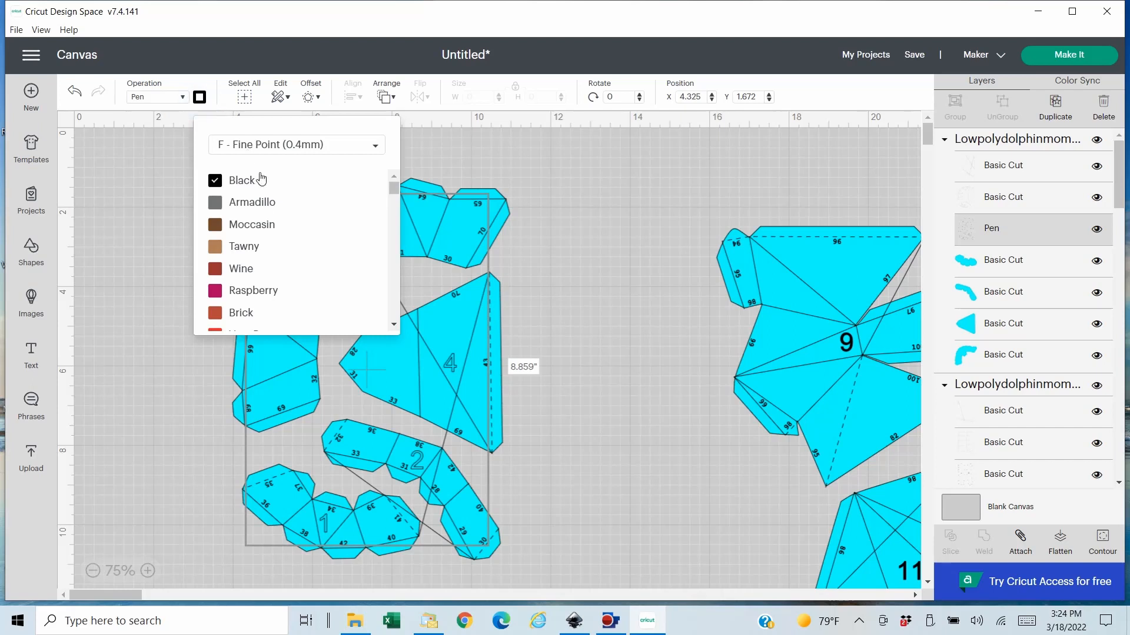
{"action": "left_click", "coordinate": [311, 147]}
{"action": "left_click", "coordinate": [299, 187]}
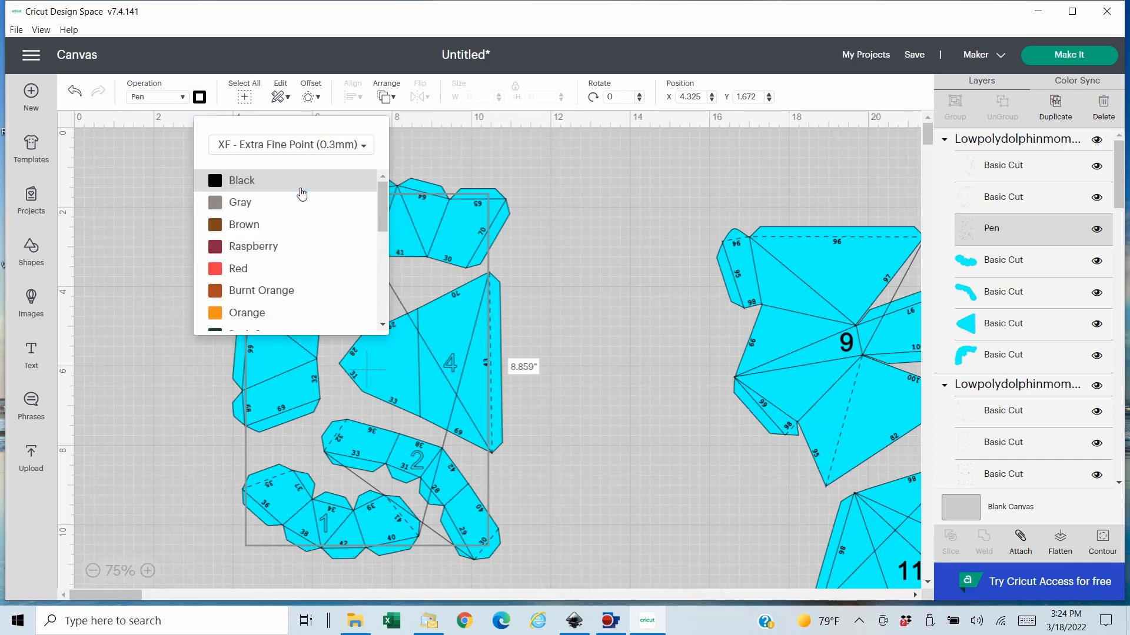
{"action": "left_click", "coordinate": [223, 275]}
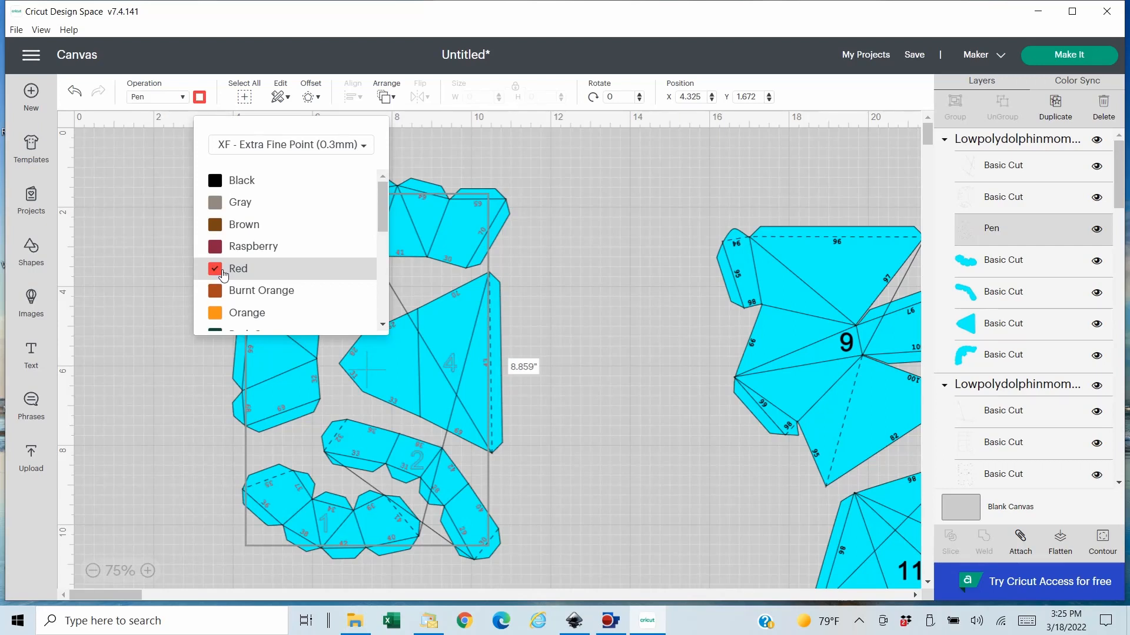
{"action": "left_click", "coordinate": [566, 312]}
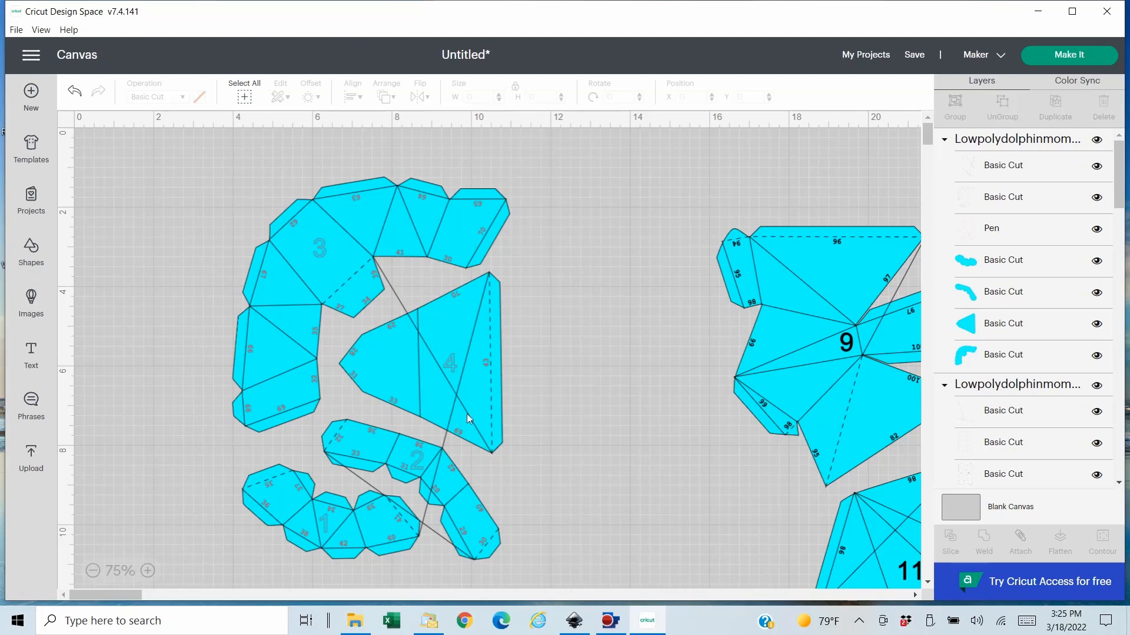
- Hide the three long stray line contours in the dashed fold-line layer of the group with pieces 1 to 4
{"action": "left_click", "coordinate": [490, 328]}
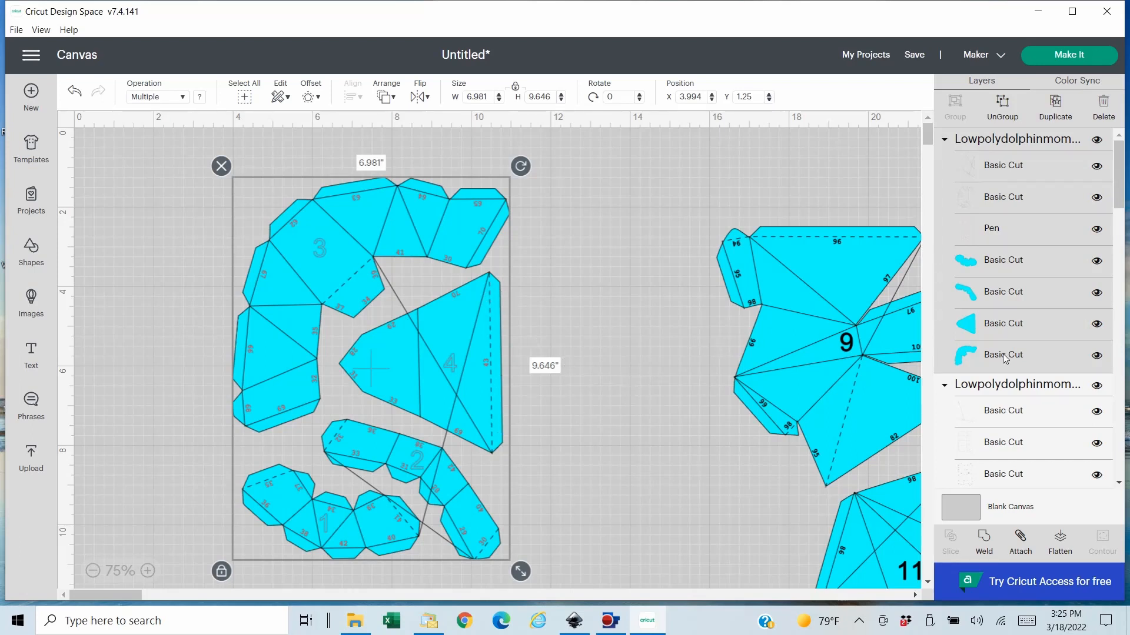
{"action": "left_click", "coordinate": [1003, 202]}
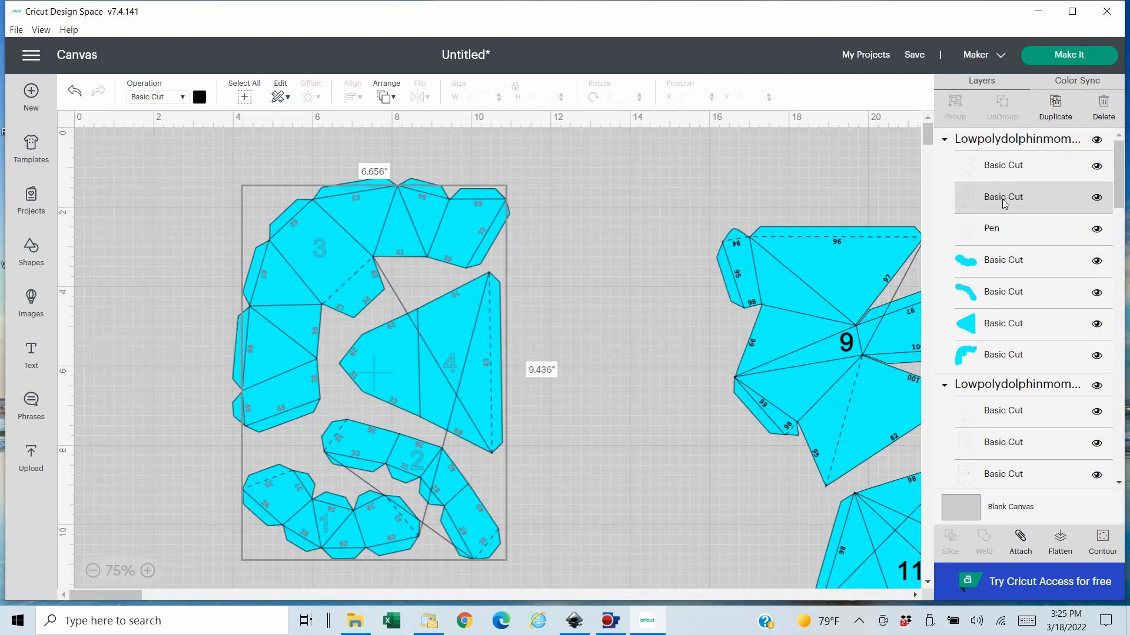
{"action": "left_click", "coordinate": [1003, 172]}
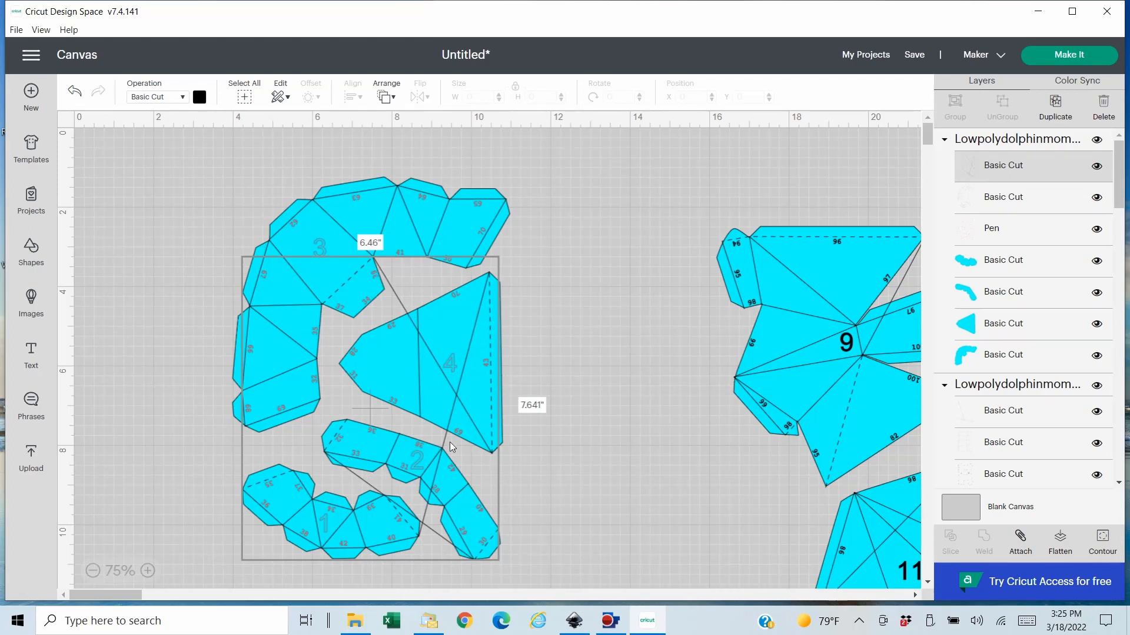
{"action": "left_click", "coordinate": [1103, 537]}
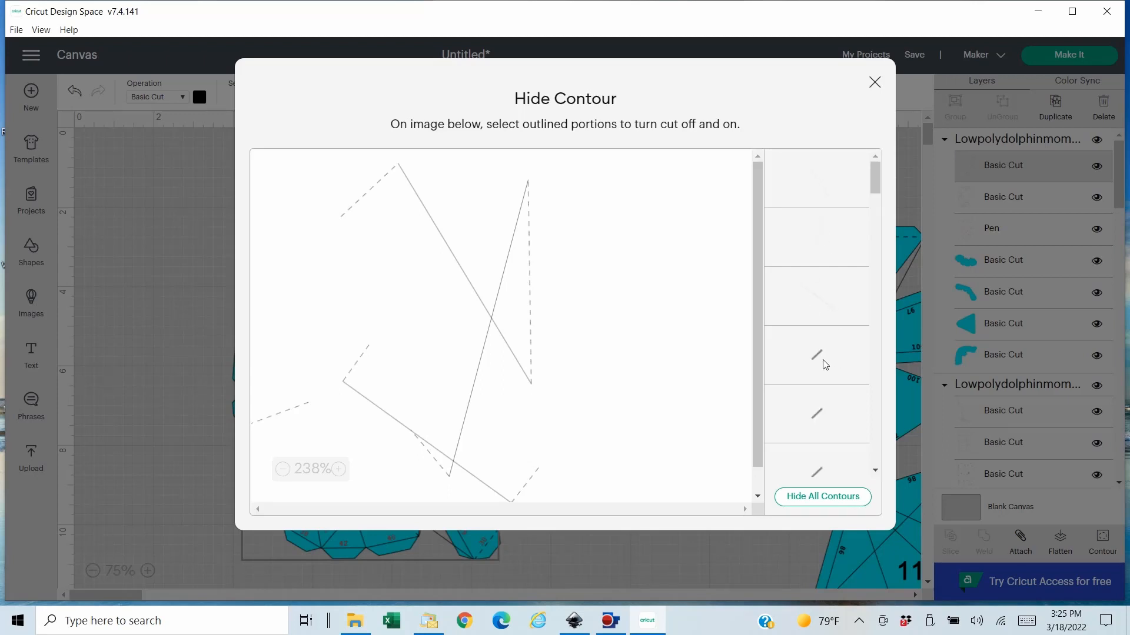
{"action": "left_click", "coordinate": [825, 194]}
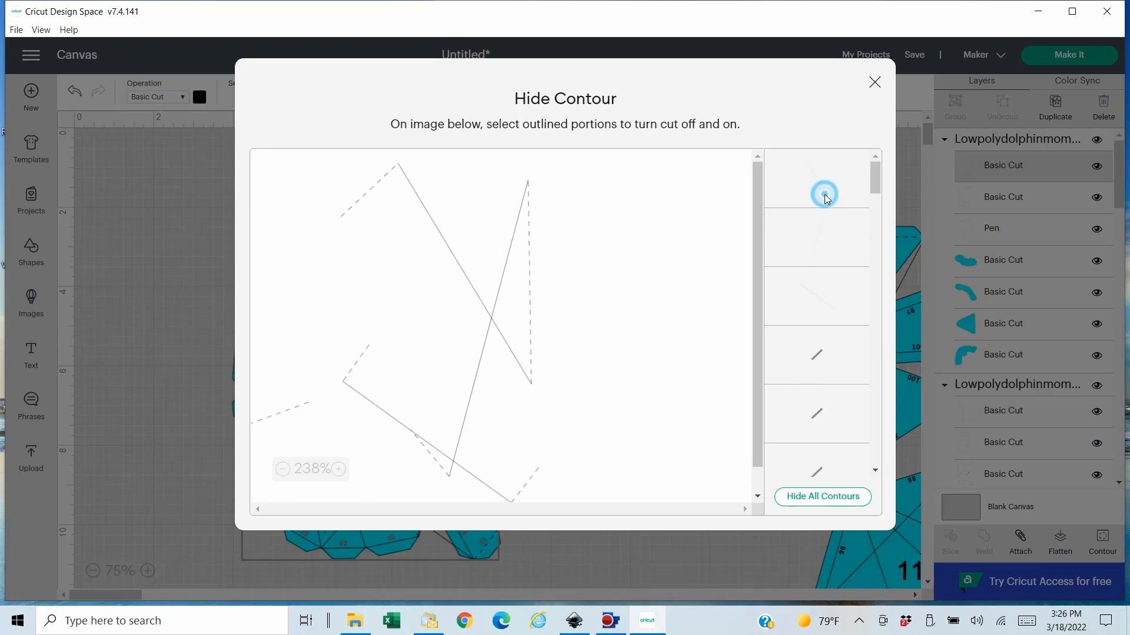
{"action": "left_click", "coordinate": [824, 245]}
{"action": "left_click", "coordinate": [825, 301]}
{"action": "left_click", "coordinate": [875, 82]}
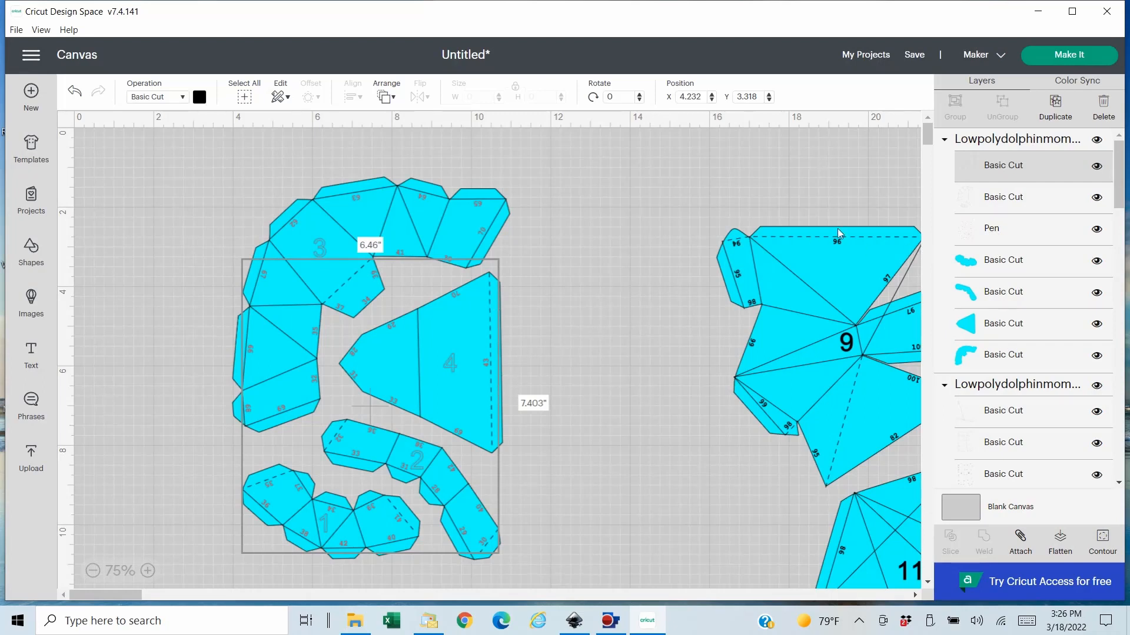
- Set the solid fold-line layer of pieces 1 to 4 to Score and move the group to about X 0.4, Y 0.25
{"action": "left_click", "coordinate": [1004, 202]}
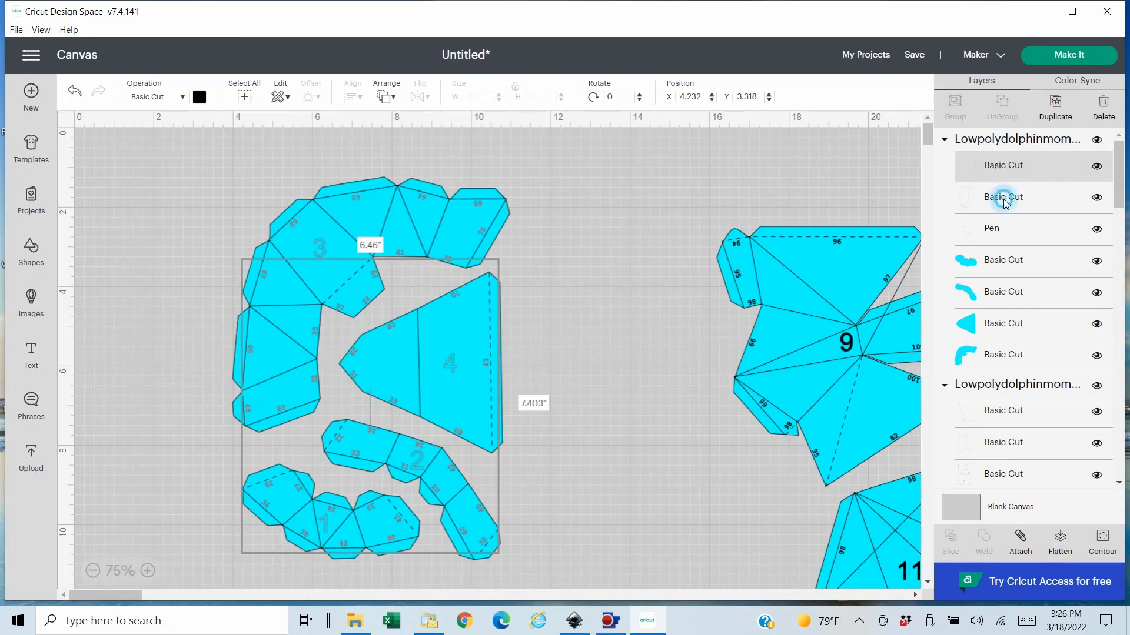
{"action": "left_click", "coordinate": [184, 97]}
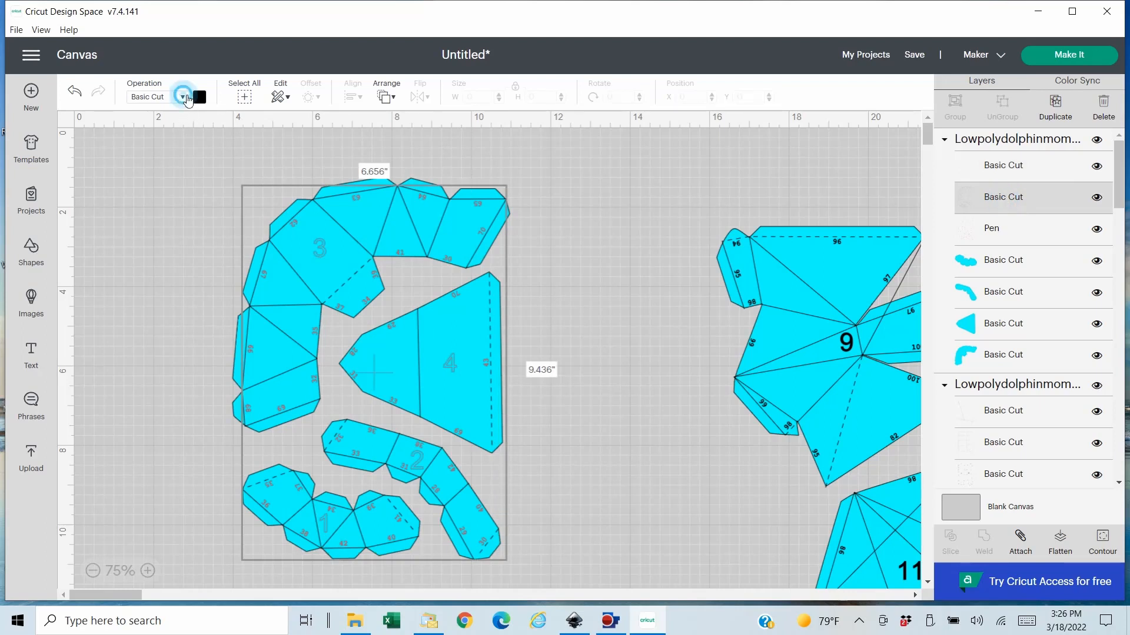
{"action": "left_click", "coordinate": [159, 254]}
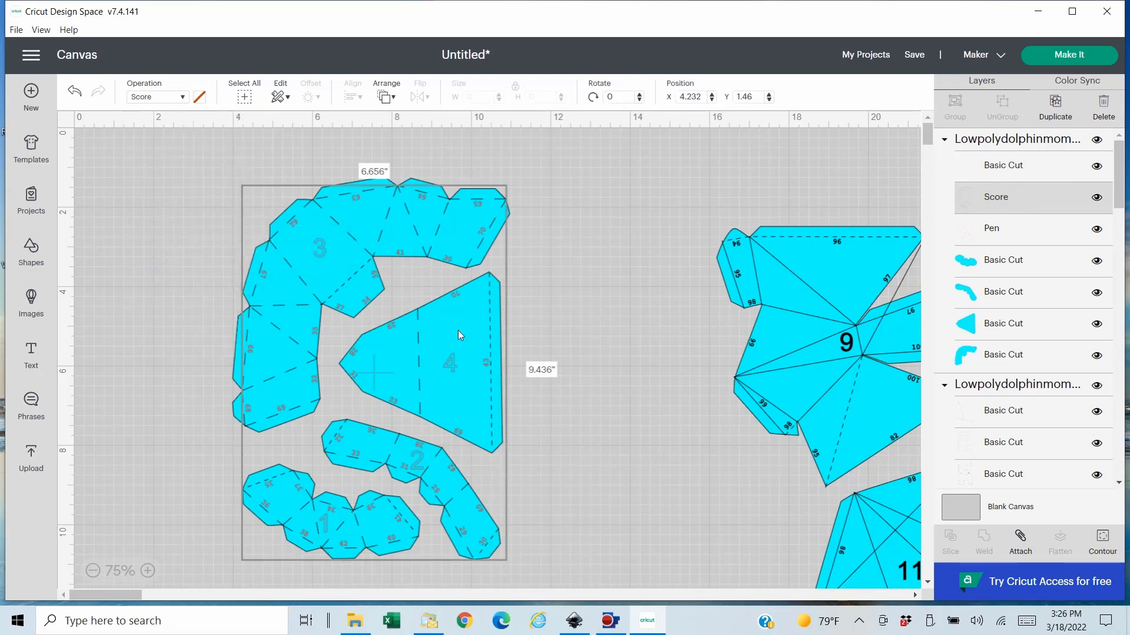
{"action": "left_click_drag", "start_coordinate": [417, 344], "coordinate": [277, 305]}
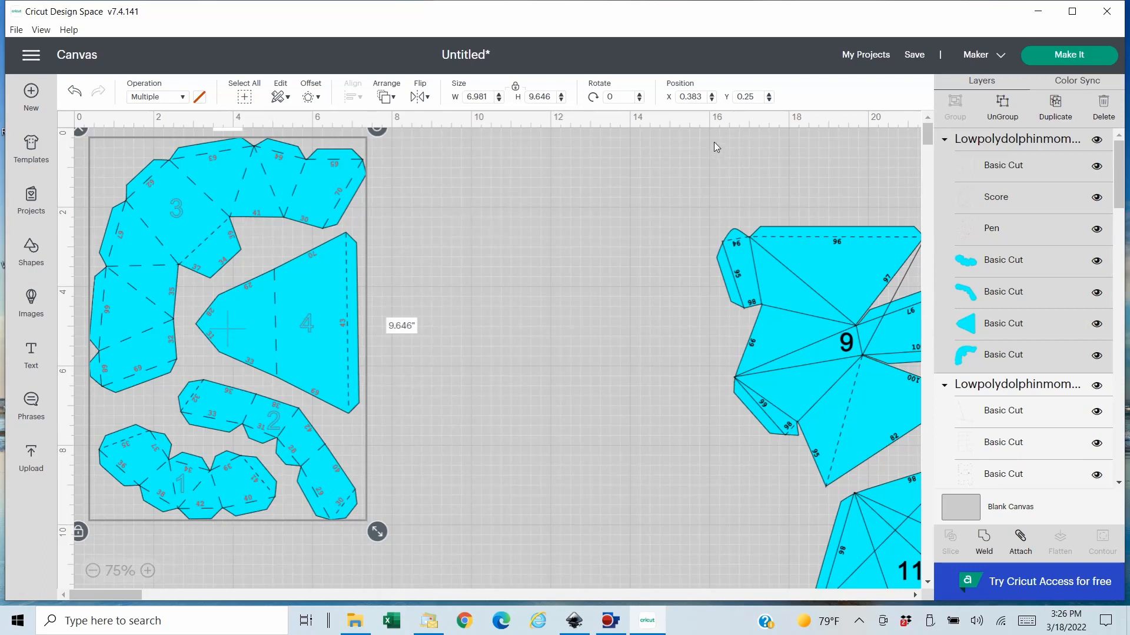
- Save the project with the title Low Poly Dolphin Mom Blue Parts
{"action": "left_click", "coordinate": [914, 54]}
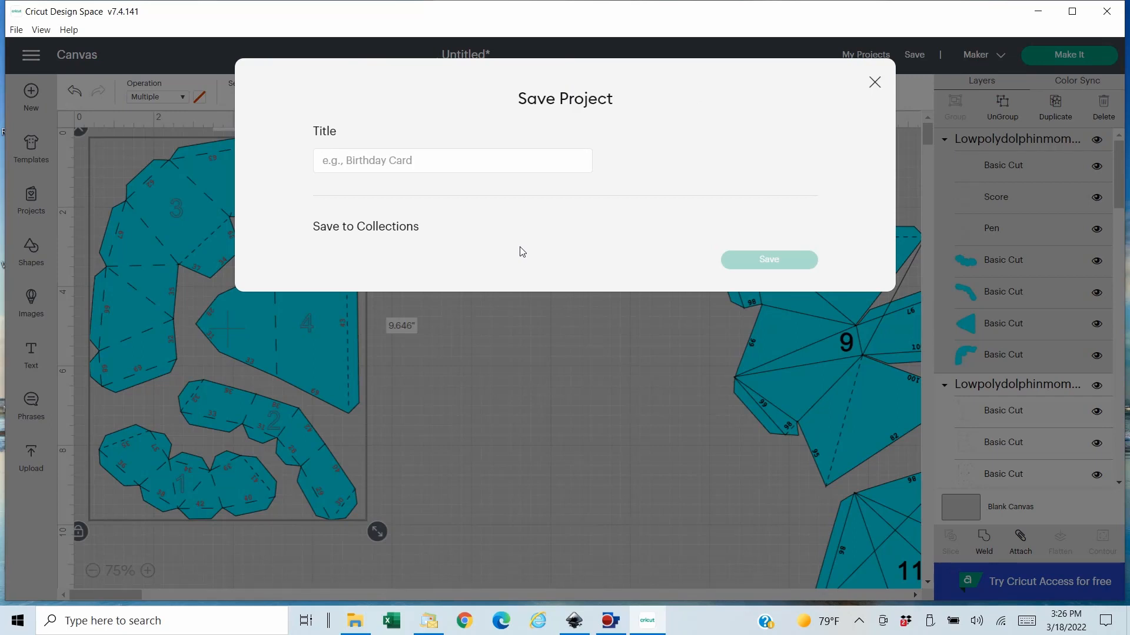
{"action": "left_click", "coordinate": [425, 160]}
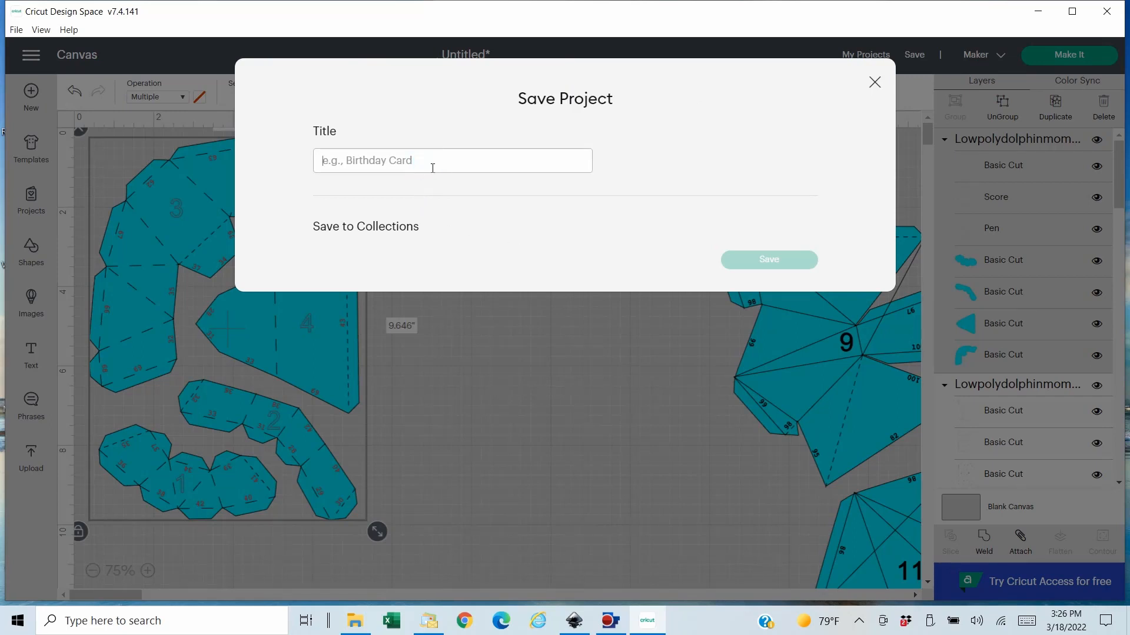
{"action": "type", "text": "Low Pol"}
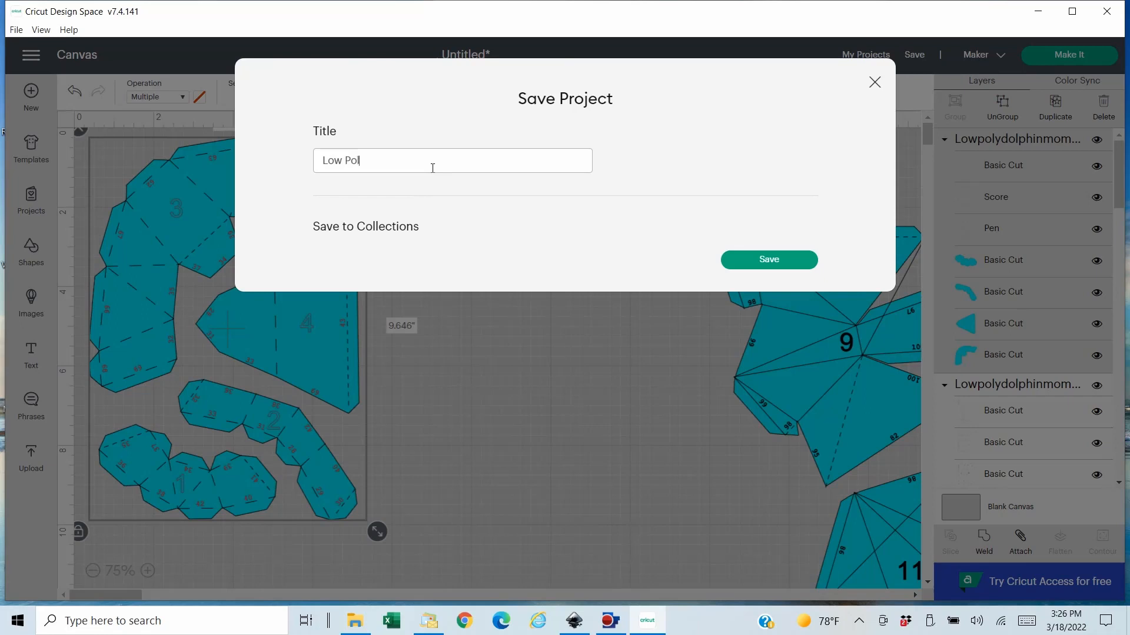
{"action": "type", "text": "y Dolphin Mom Blue Parts"}
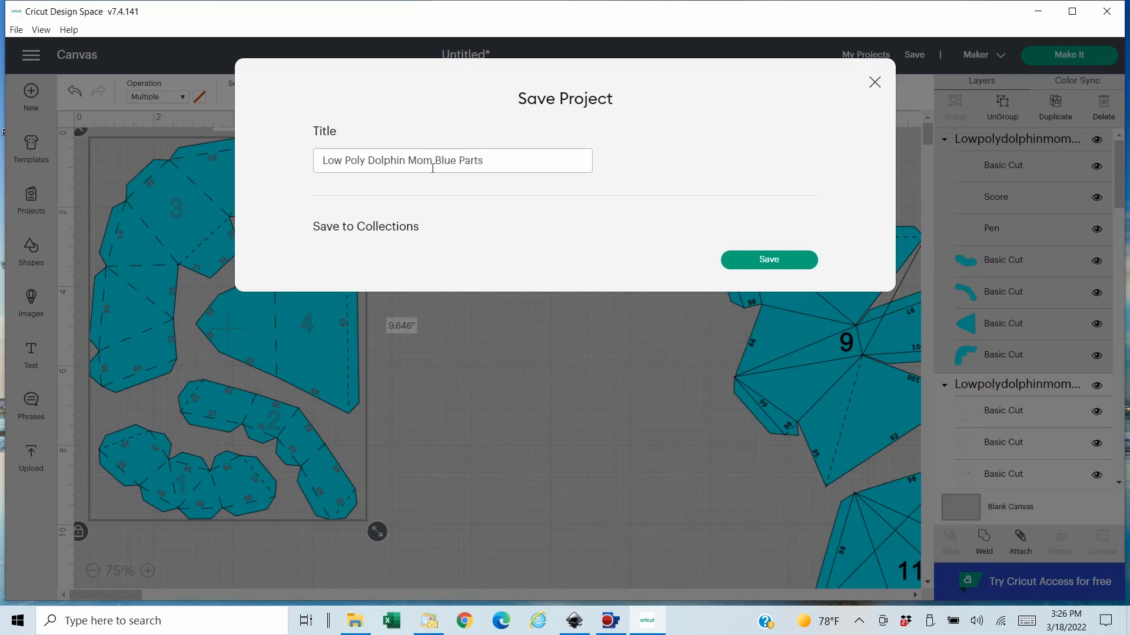
{"action": "key", "text": "Return"}
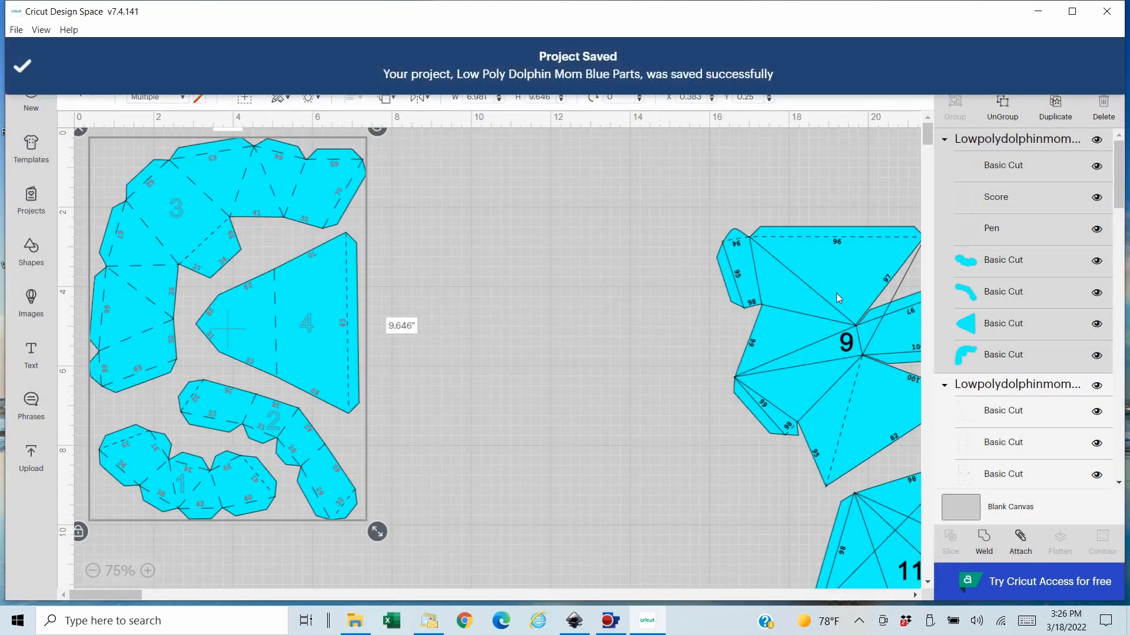
- Move the group with pieces 9 and 11 to about X 9.6, Y 0.6 and change its number layer's operation to Pen
{"action": "left_click_drag", "start_coordinate": [820, 306], "coordinate": [557, 230]}
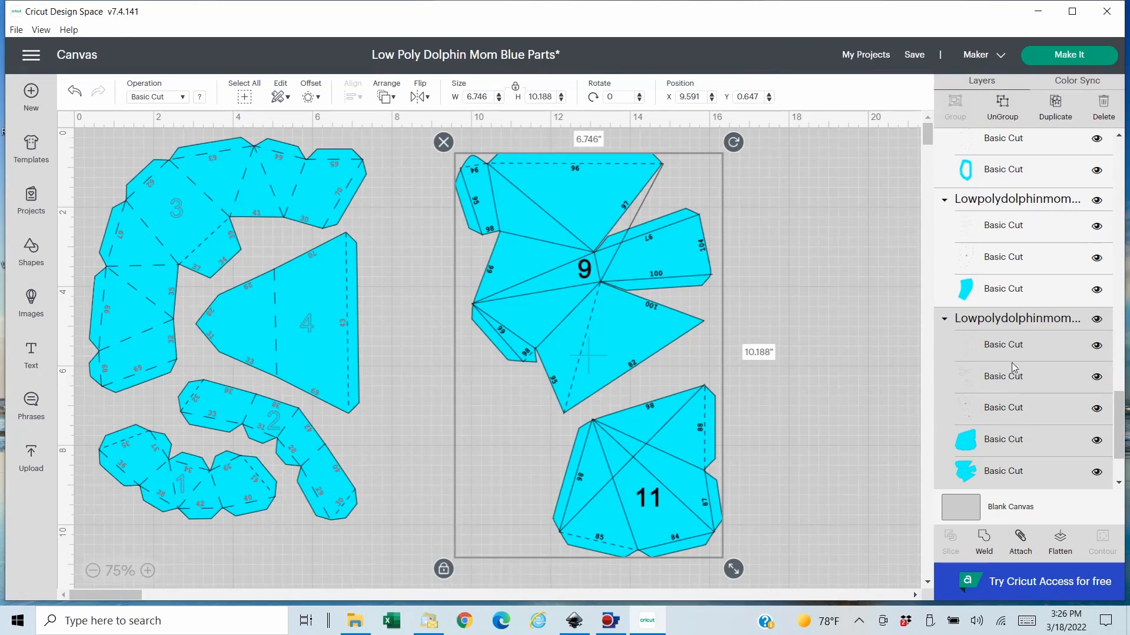
{"action": "left_click", "coordinate": [1007, 412]}
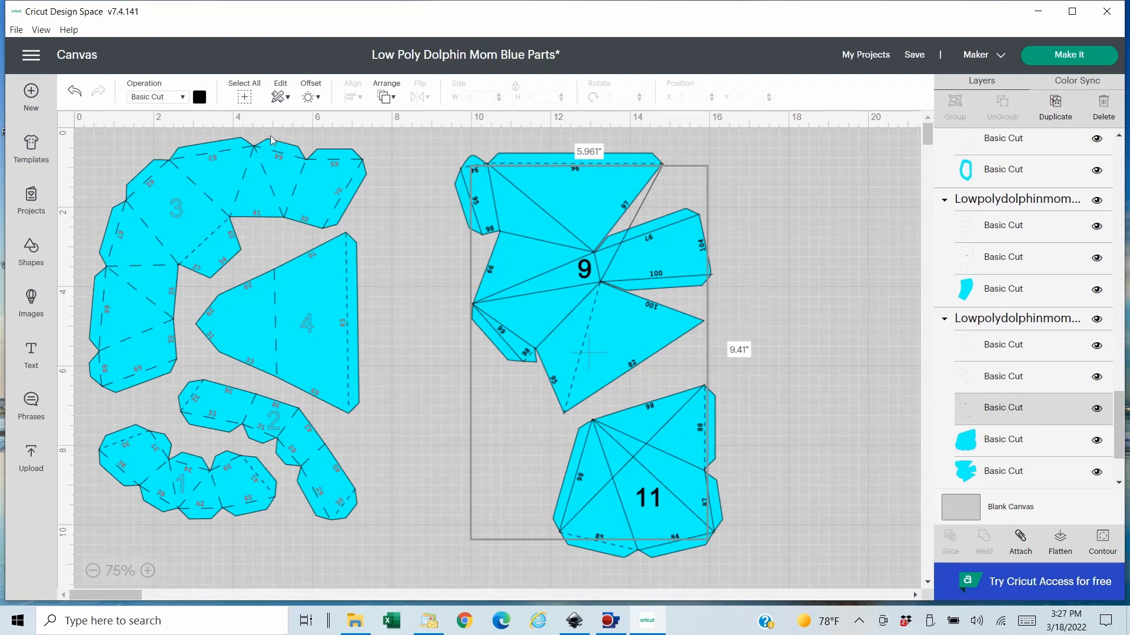
{"action": "left_click", "coordinate": [182, 97]}
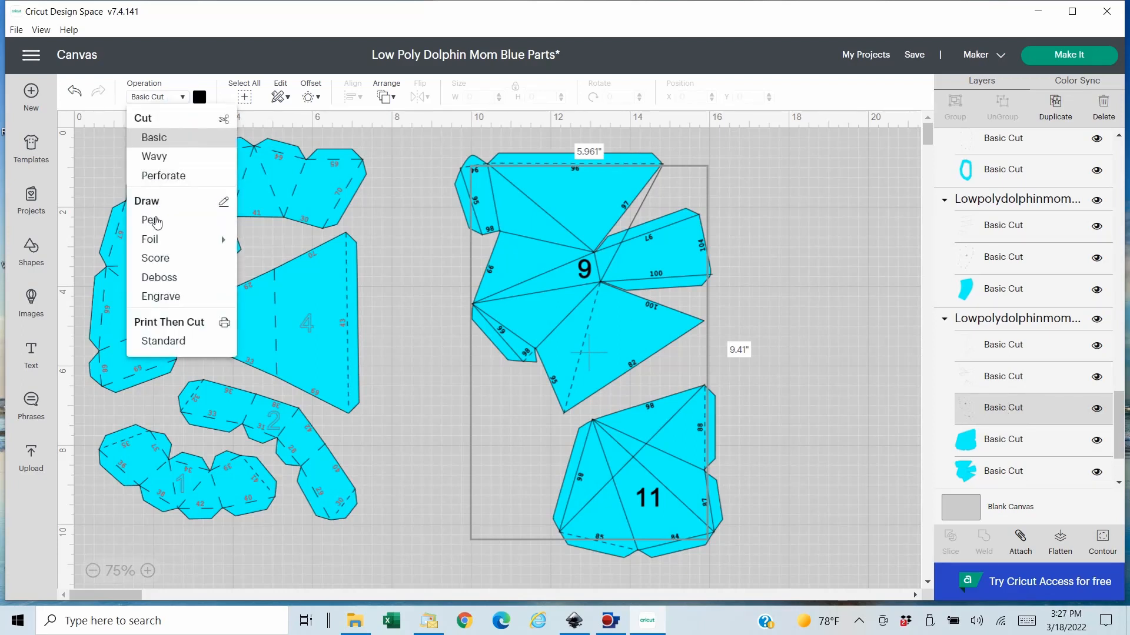
{"action": "left_click", "coordinate": [154, 220]}
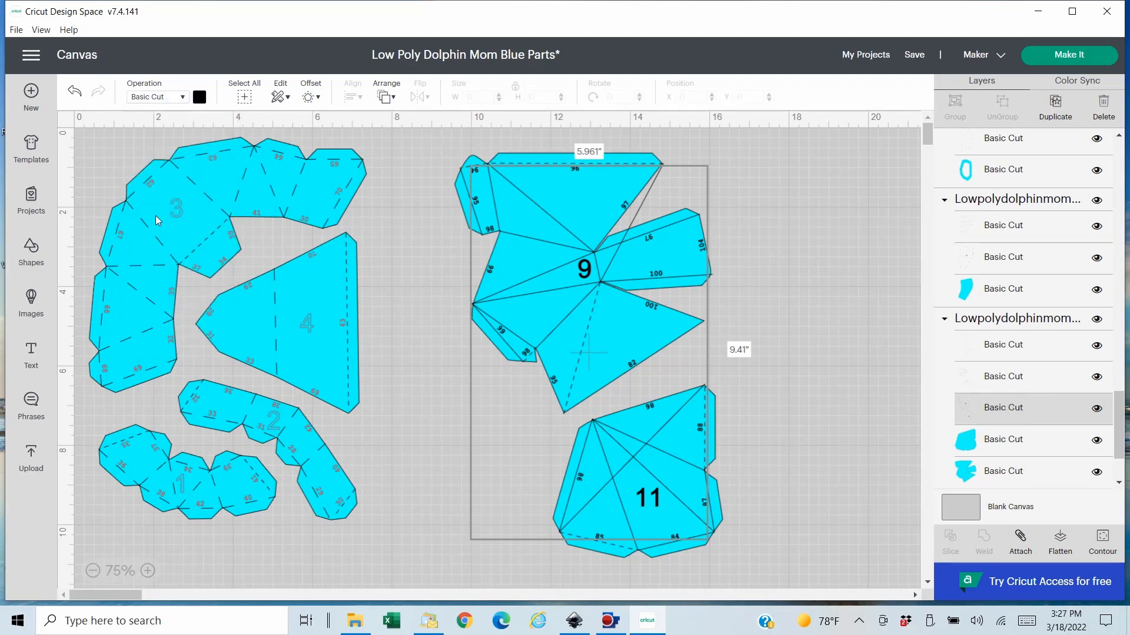
- Set the pen for the numbers on pieces 9 and 11 to XF - Extra Fine Point (0.3mm) in Red
{"action": "left_click", "coordinate": [200, 97]}
{"action": "left_click", "coordinate": [242, 146]}
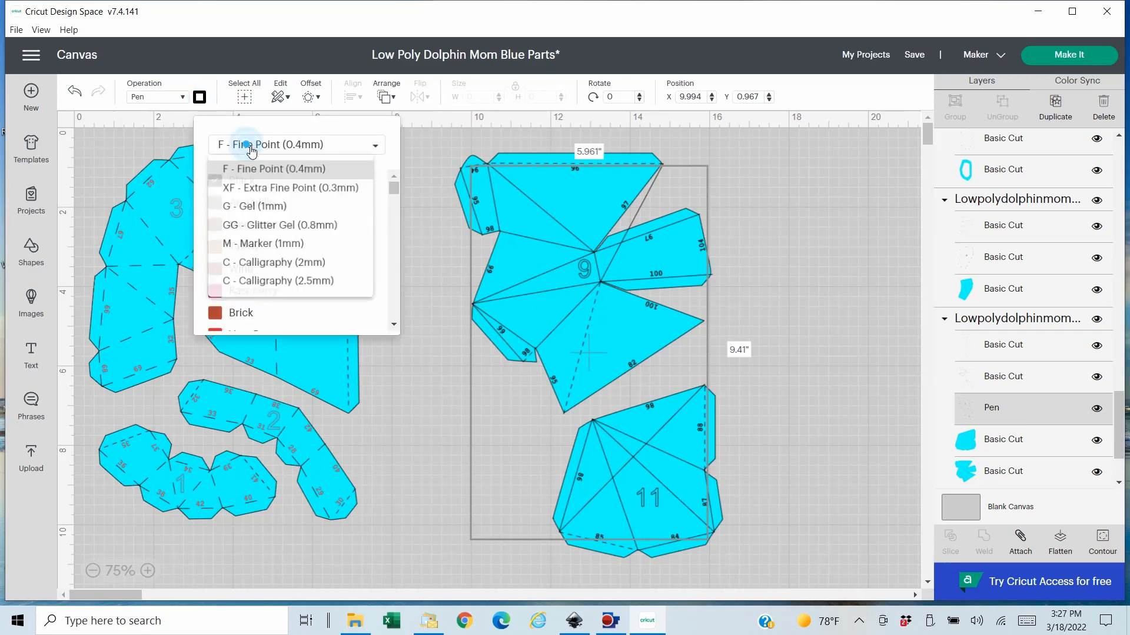
{"action": "left_click", "coordinate": [262, 197]}
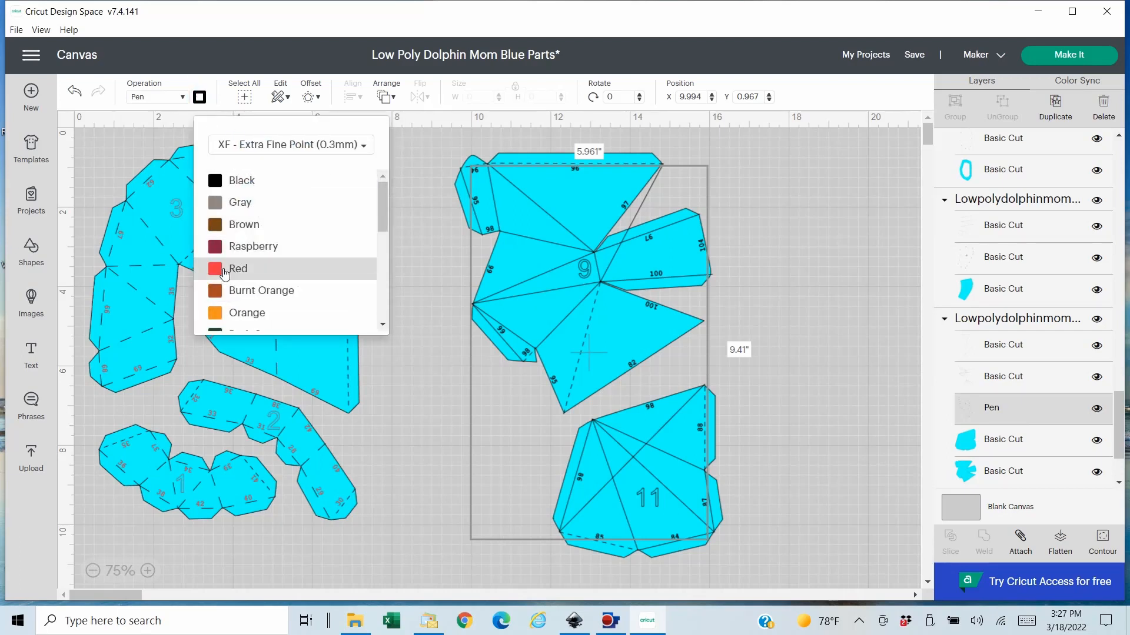
{"action": "left_click", "coordinate": [221, 314]}
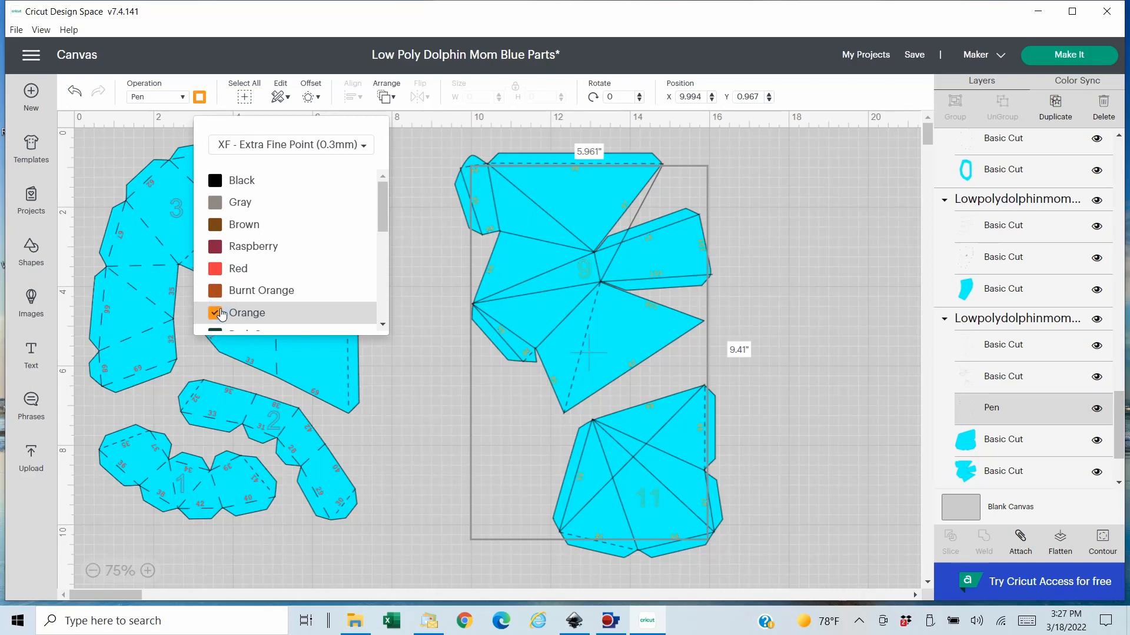
{"action": "left_click", "coordinate": [216, 269]}
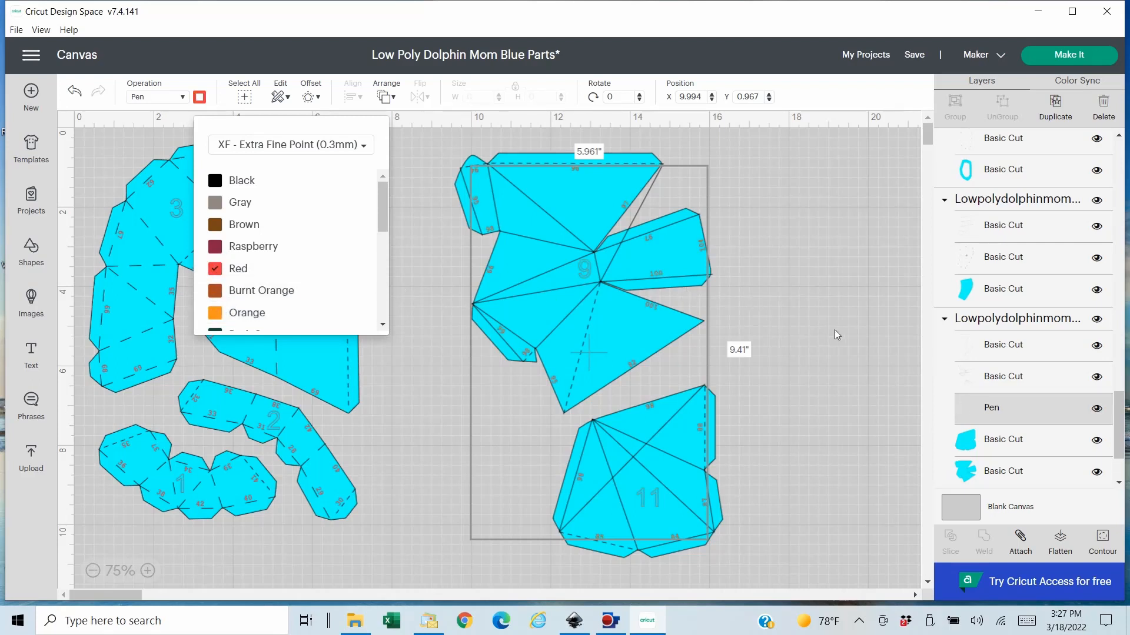
- Hide the two long stray diagonal contours in the dashed-line layer of the group with pieces 9 and 11
{"action": "left_click", "coordinate": [815, 324]}
{"action": "left_click", "coordinate": [640, 269]}
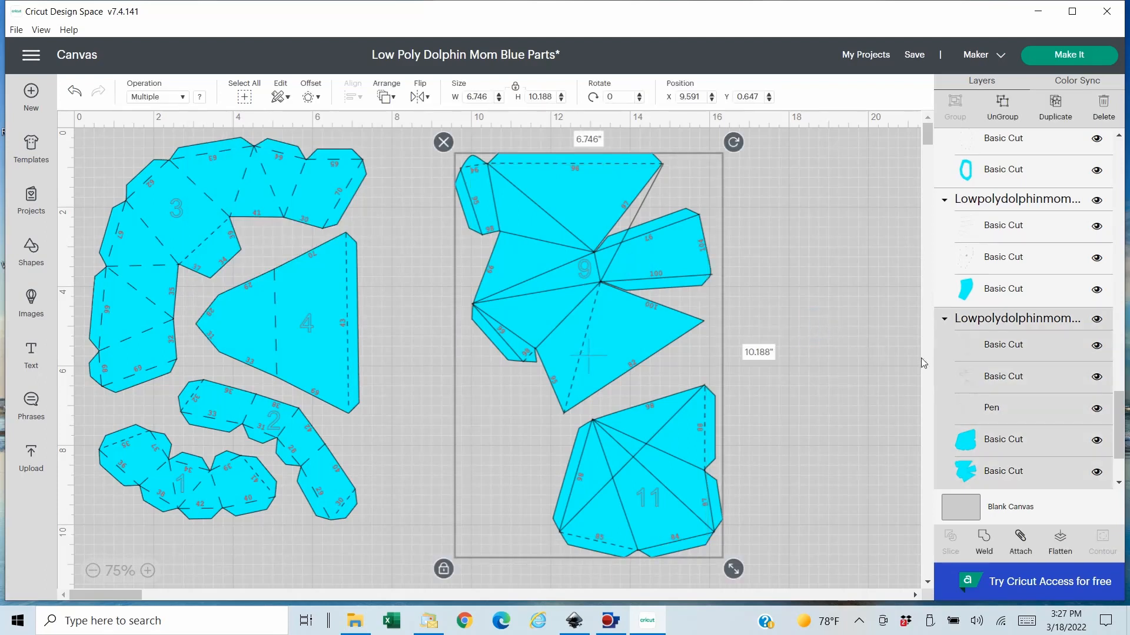
{"action": "left_click", "coordinate": [1020, 382]}
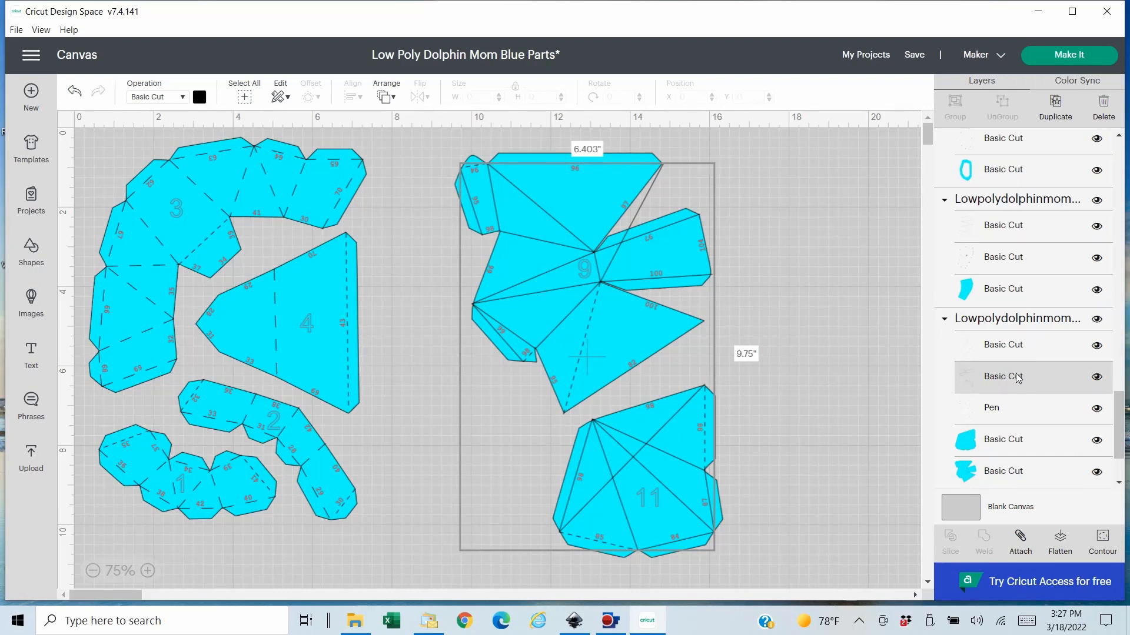
{"action": "left_click", "coordinate": [1010, 352]}
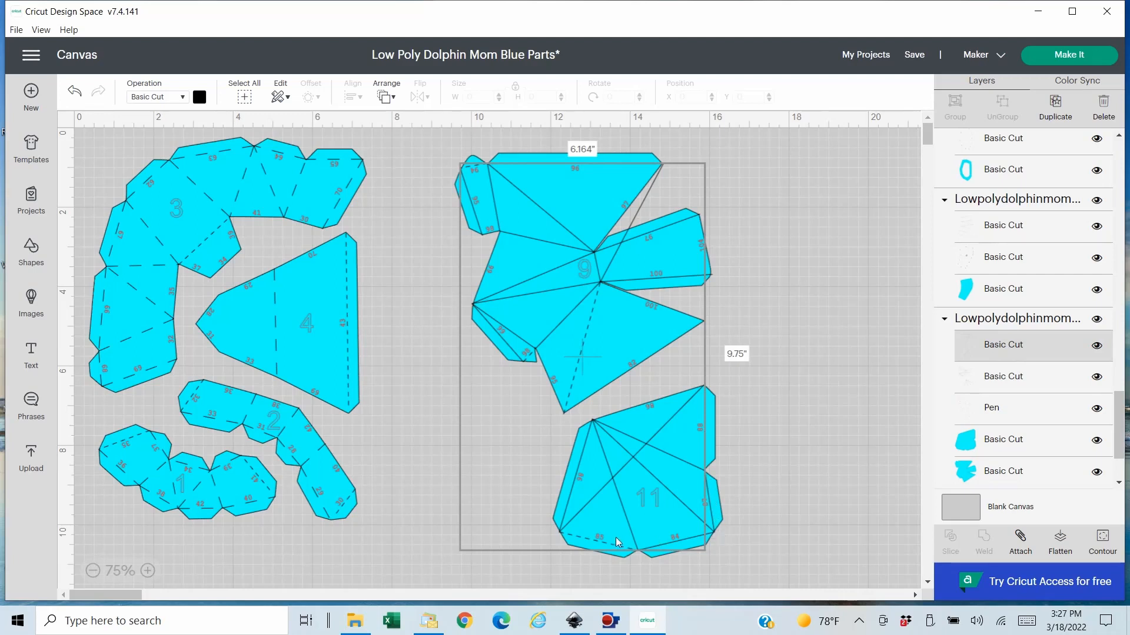
{"action": "left_click", "coordinate": [1096, 552]}
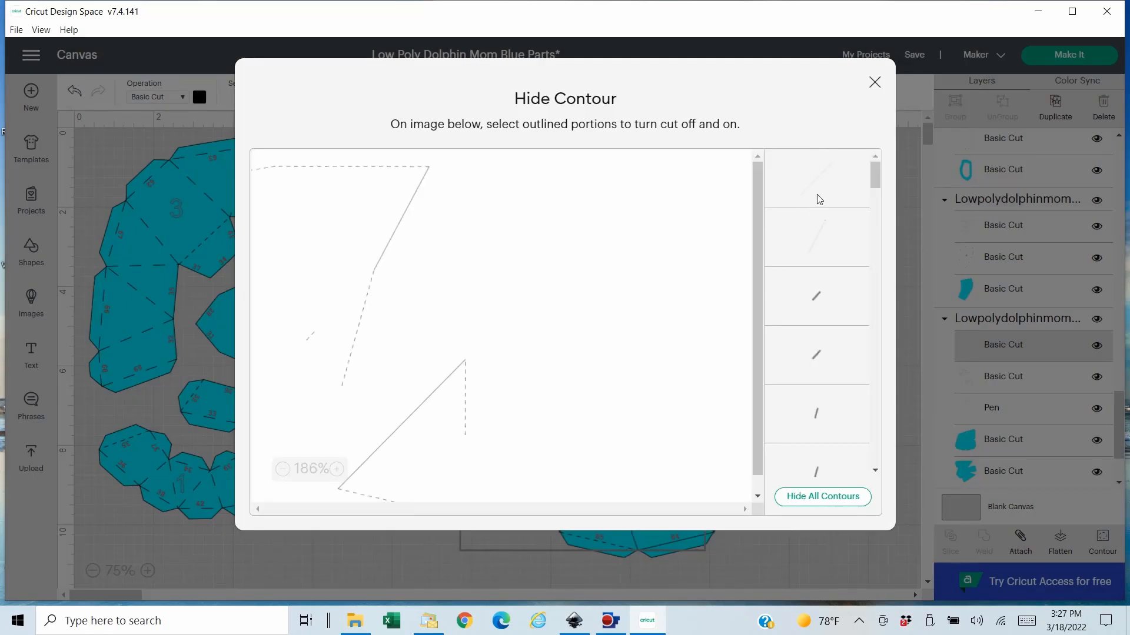
{"action": "left_click", "coordinate": [819, 196]}
{"action": "left_click", "coordinate": [819, 244]}
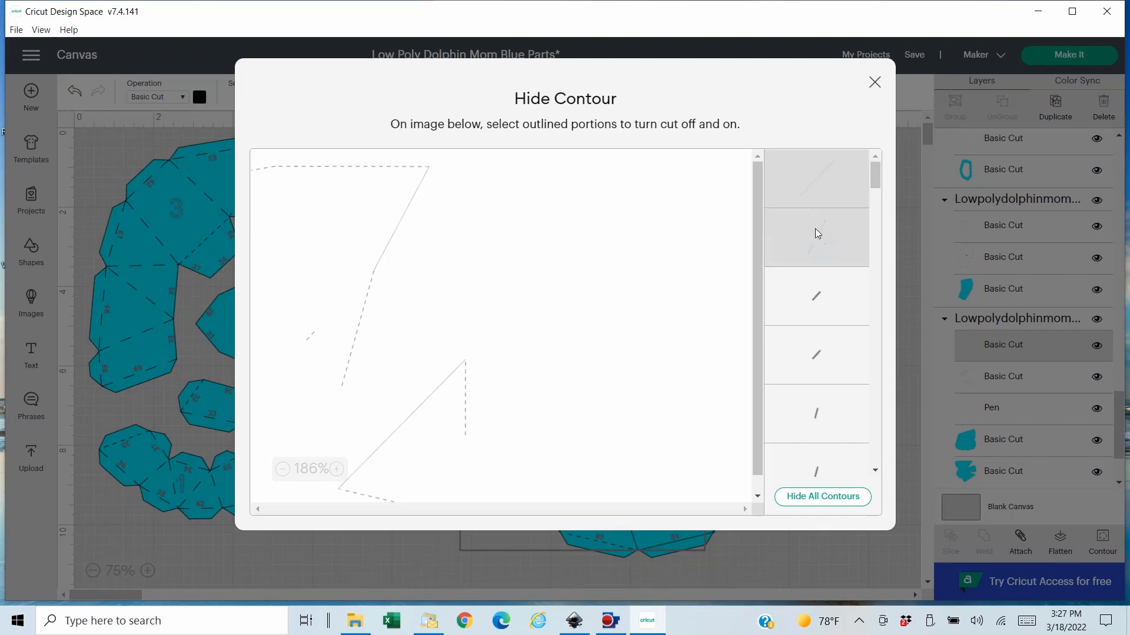
{"action": "left_click", "coordinate": [875, 82]}
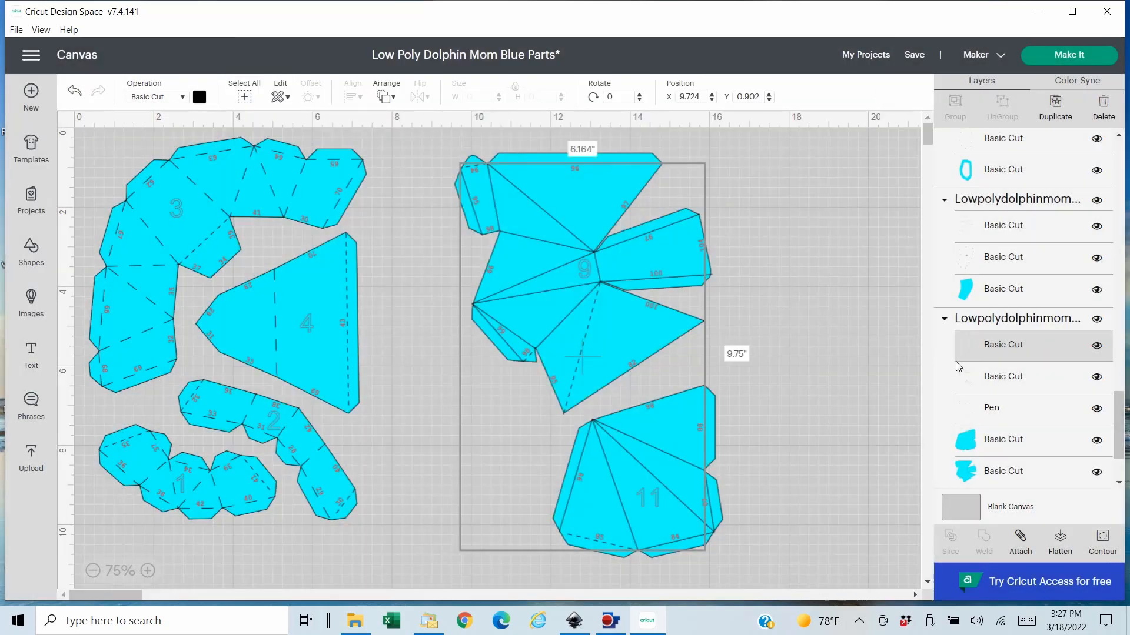
- Set the operation of the solid fold-line layer of pieces 9 and 11 to Score
{"action": "left_click", "coordinate": [636, 318]}
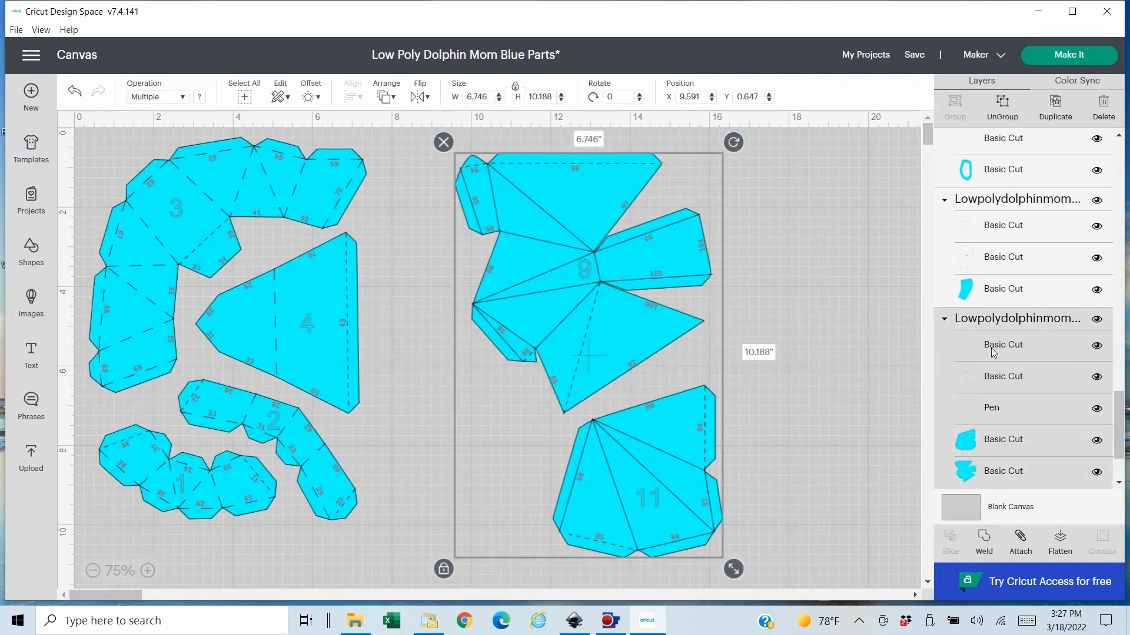
{"action": "left_click", "coordinate": [1013, 351]}
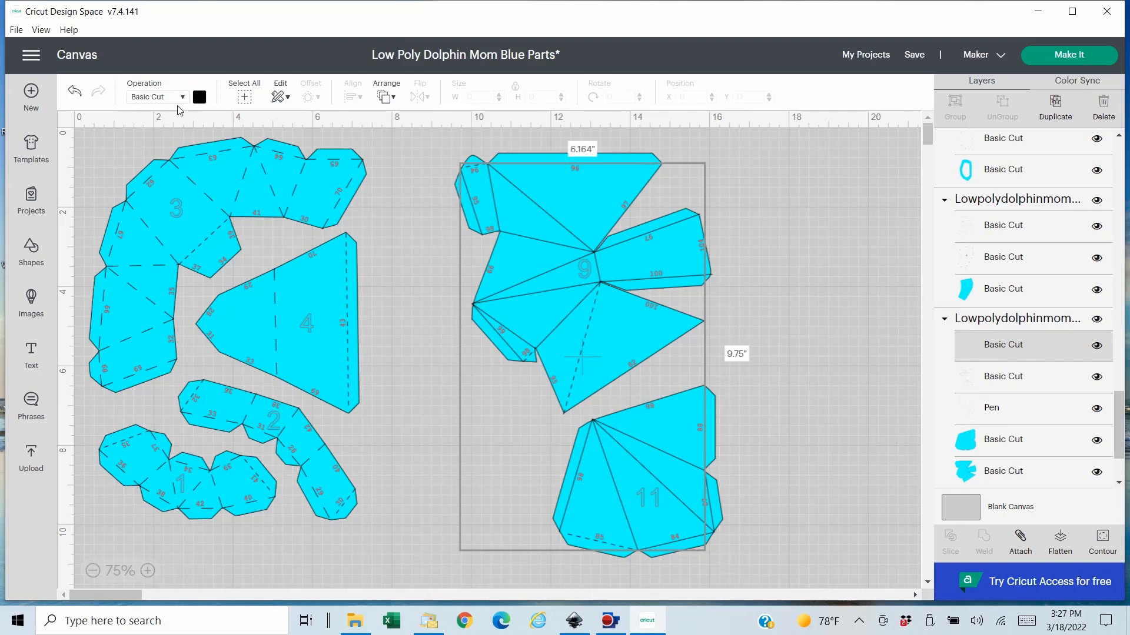
{"action": "left_click", "coordinate": [179, 96]}
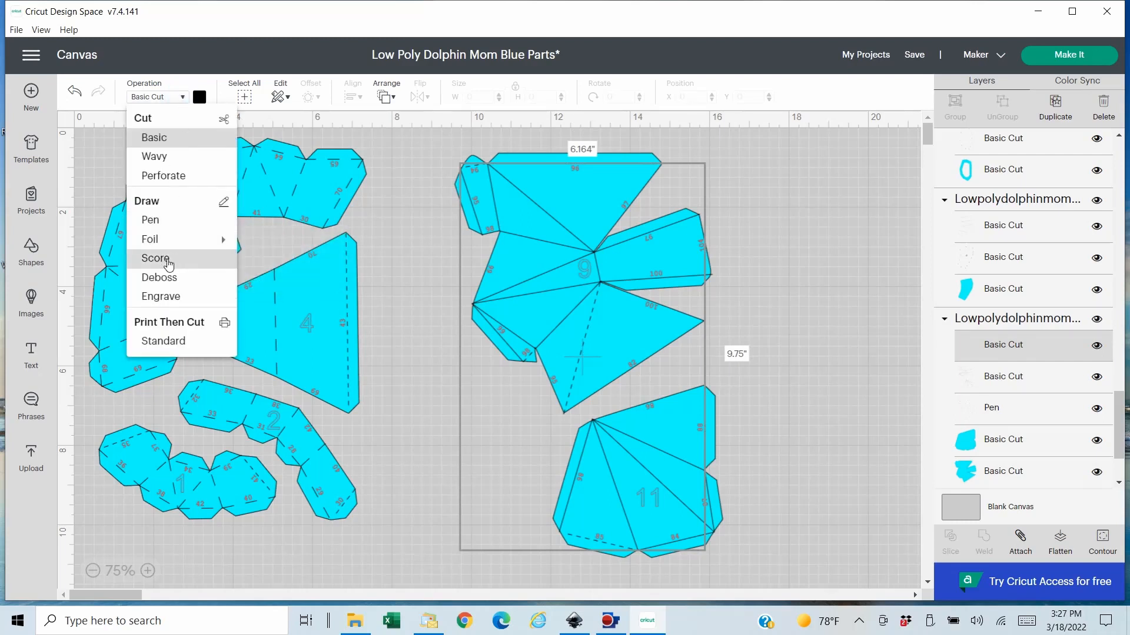
{"action": "left_click", "coordinate": [1019, 379]}
{"action": "left_click", "coordinate": [1011, 382]}
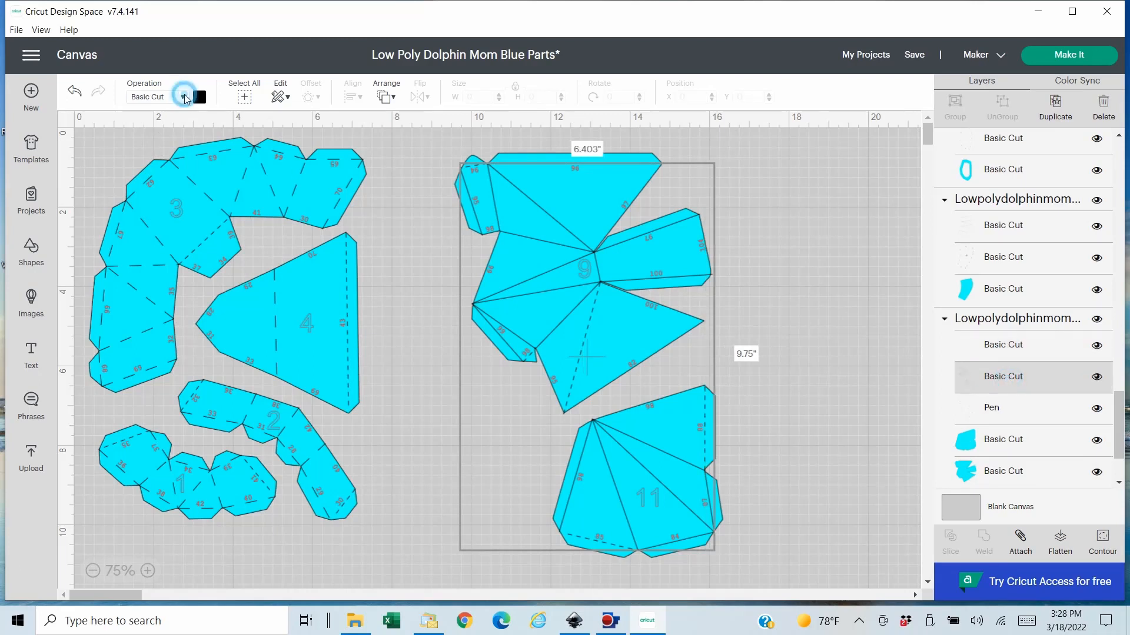
{"action": "left_click", "coordinate": [183, 96]}
{"action": "left_click", "coordinate": [164, 257]}
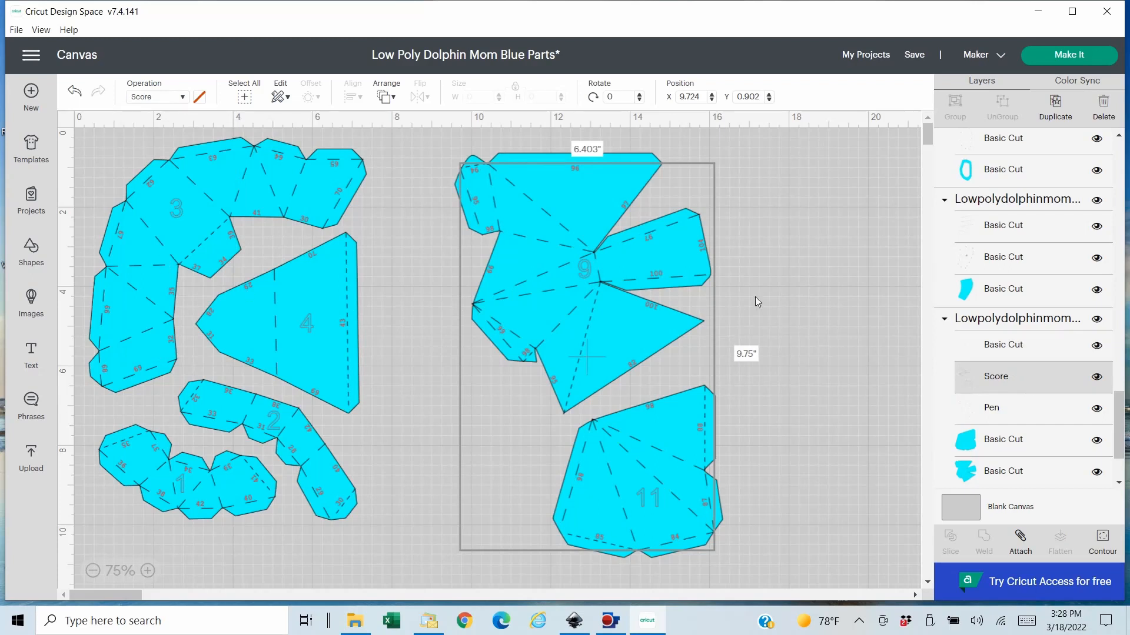
- Move the group with pieces 9 and 11 to about X 7.7, Y 0.65 beside pieces 1 to 4 and save the project
{"action": "left_click_drag", "start_coordinate": [622, 330], "coordinate": [547, 330]}
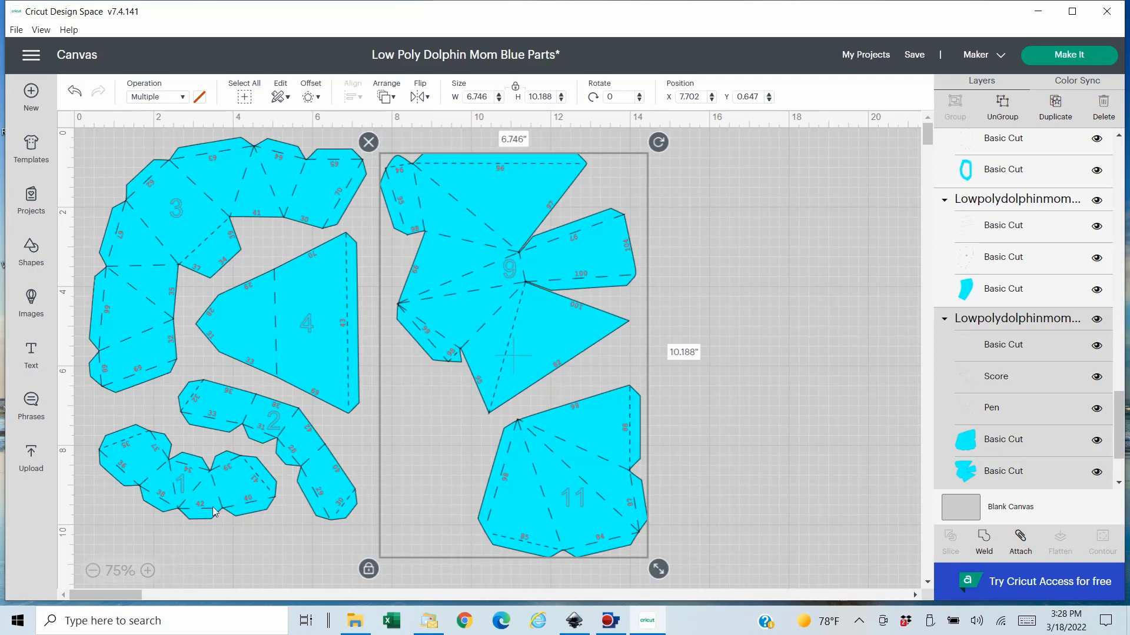
{"action": "left_click", "coordinate": [92, 571]}
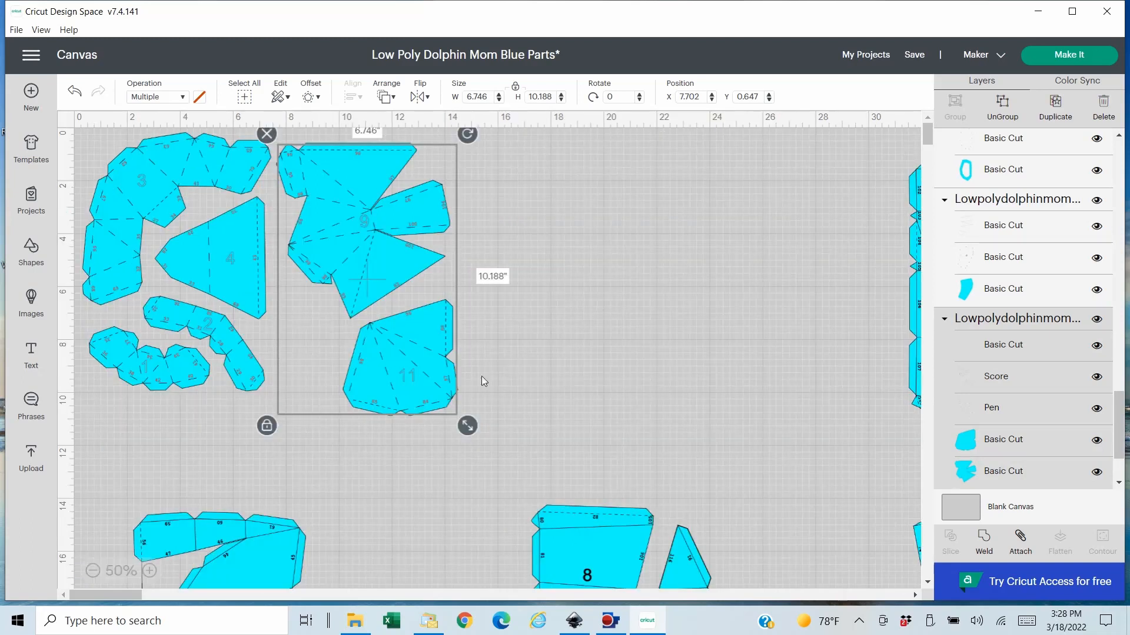
{"action": "left_click", "coordinate": [920, 57]}
{"action": "left_click", "coordinate": [922, 73]}
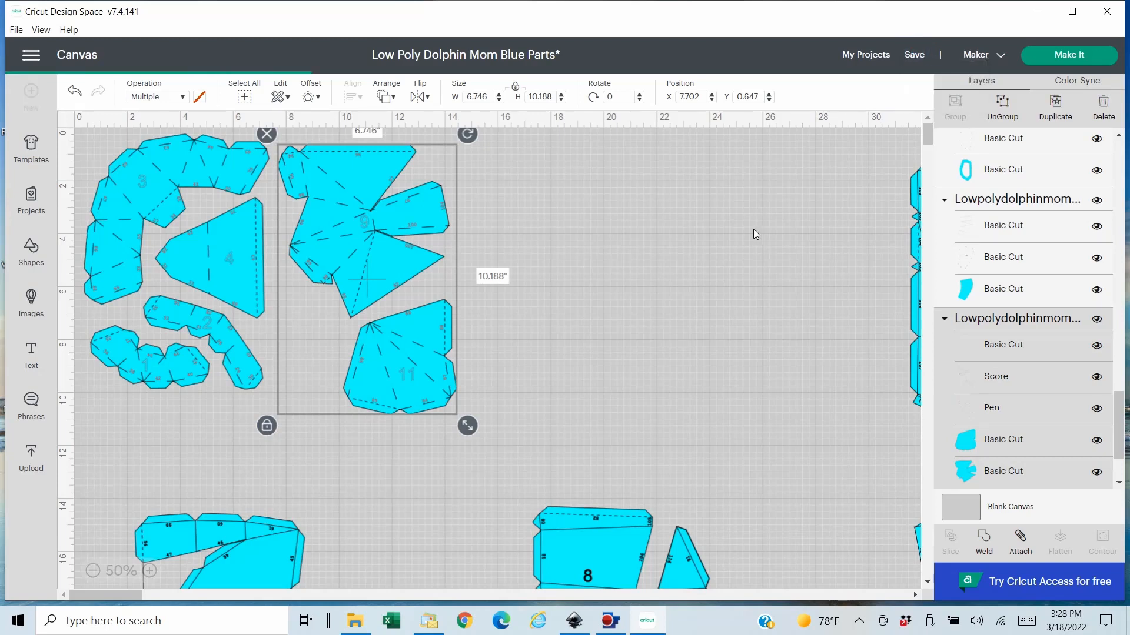